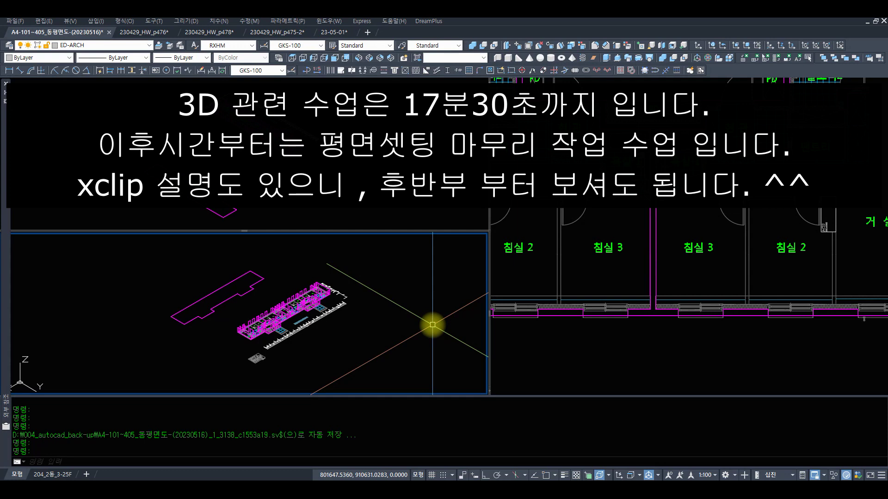
Reduce the model space viewport layout to a single viewport showing the isometric view of the building
{"action": "type", "text": "RTS"}
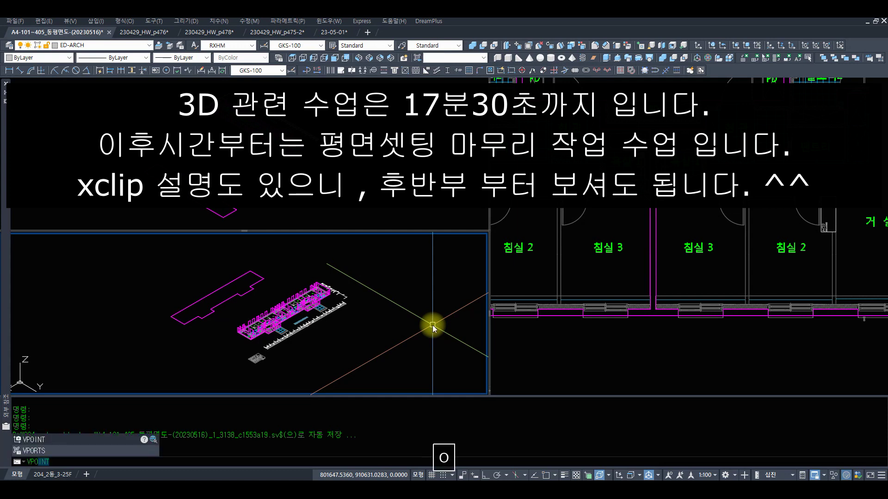
{"action": "key", "text": "Return"}
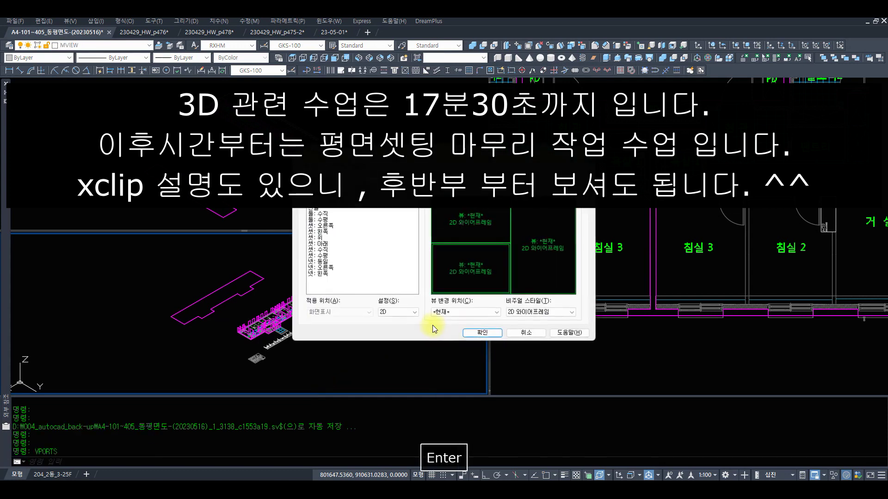
{"action": "left_click", "coordinate": [498, 333]}
{"action": "scroll", "coordinate": [503, 261], "scroll_direction": "up", "scroll_amount": 5}
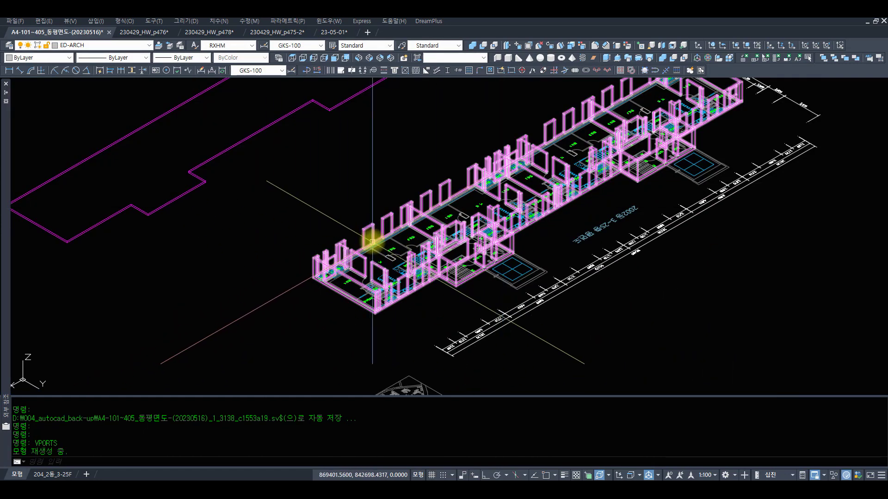
Inspect the extruded 3D walls around the bedrooms and stair core up close in the isometric view
{"action": "key", "text": "space"}
{"action": "key", "text": "Escape"}
{"action": "key", "text": "Escape"}
{"action": "type", "text": "z"}
{"action": "key", "text": "space"}
{"action": "type", "text": "z"}
{"action": "key", "text": "space"}
{"action": "left_click", "coordinate": [413, 234]}
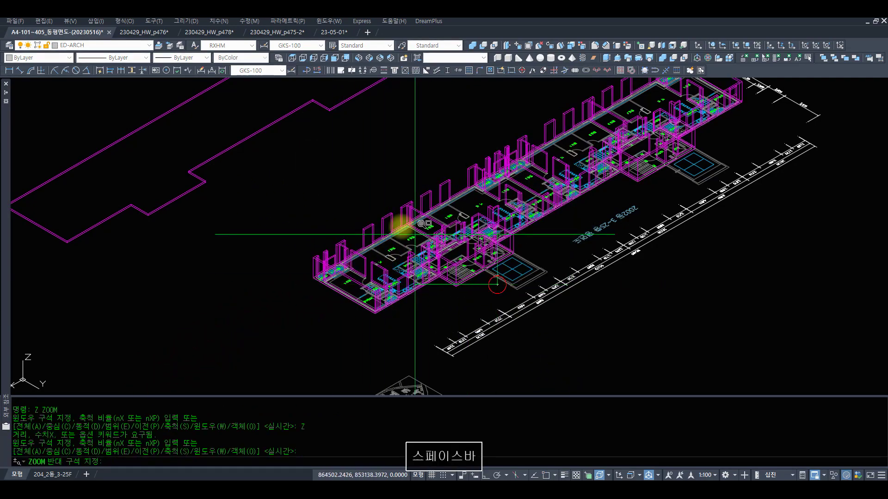
{"action": "scroll", "coordinate": [430, 247], "scroll_direction": "up", "scroll_amount": 3}
{"action": "left_click", "coordinate": [432, 257]}
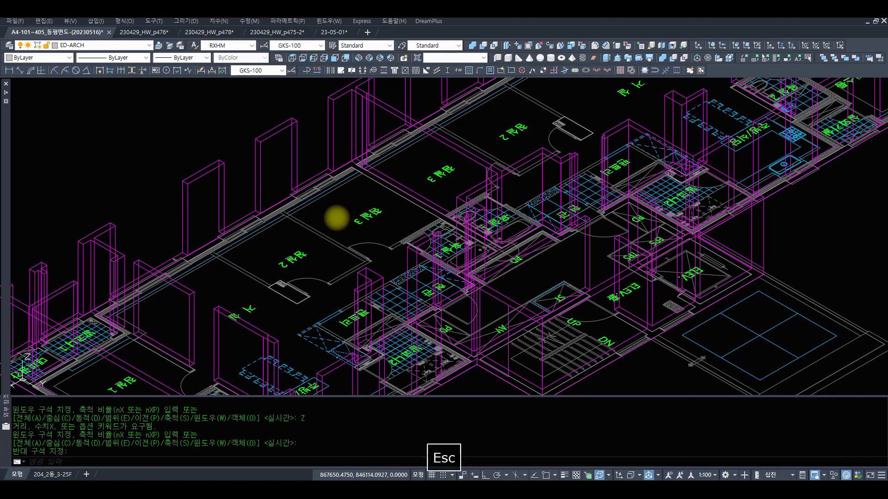
{"action": "key", "text": "Escape"}
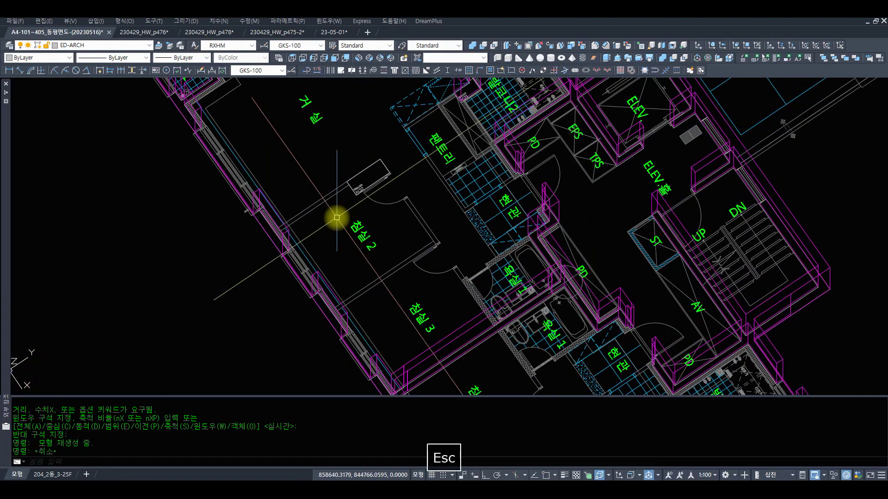
Switch to a preset isometric view and frame the stairwell between the ELEV. hall and the AV shaft
{"action": "left_click", "coordinate": [359, 59]}
{"action": "key", "text": "space"}
{"action": "scroll", "coordinate": [422, 218], "scroll_direction": "up", "scroll_amount": 5}
{"action": "key", "text": "Escape"}
{"action": "type", "text": "z"}
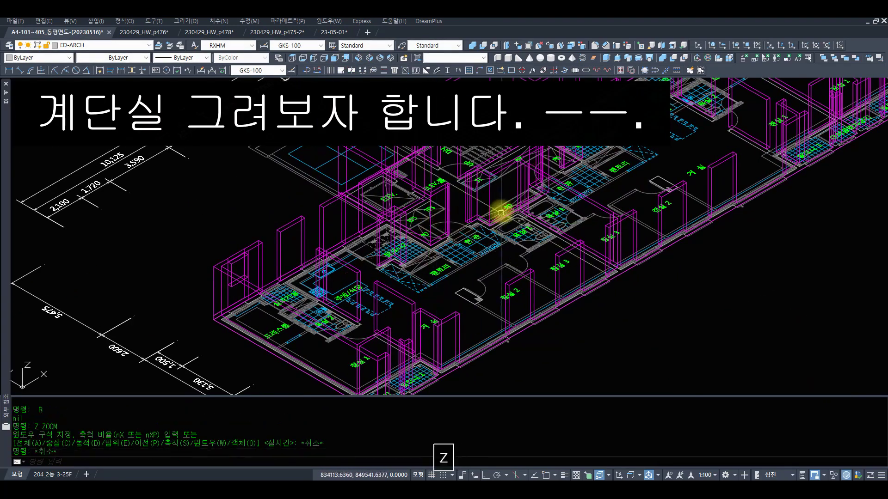
{"action": "key", "text": "space"}
{"action": "key", "text": "space"}
{"action": "key", "text": "Escape"}
{"action": "type", "text": "z z"}
{"action": "mouse_move", "coordinate": [504, 179]}
{"action": "left_mouse_down"}
{"action": "mouse_move", "coordinate": [529, 198]}
{"action": "mouse_move", "coordinate": [486, 203]}
{"action": "mouse_move", "coordinate": [497, 163]}
{"action": "mouse_move", "coordinate": [482, 187]}
{"action": "left_mouse_up"}
{"action": "left_click", "coordinate": [532, 219]}
{"action": "left_click", "coordinate": [382, 278]}
{"action": "type", "text": "z"}
{"action": "key", "text": "space"}
{"action": "key", "text": "space"}
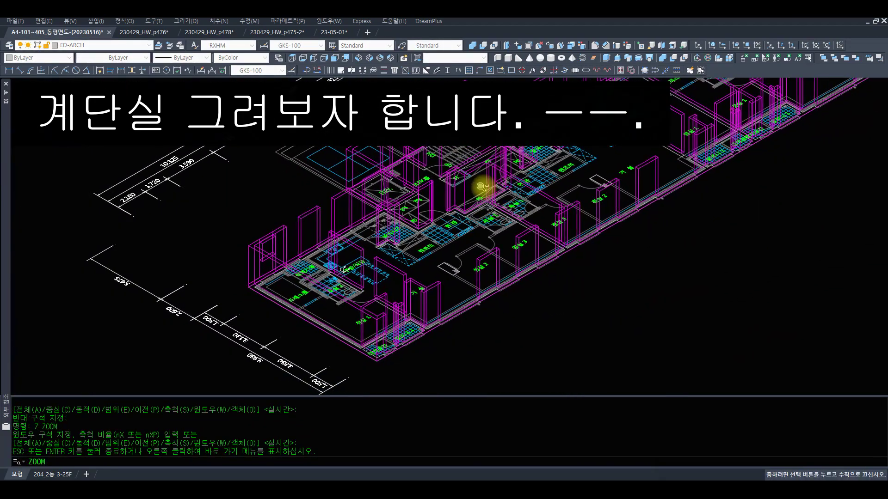
{"action": "key", "text": "Escape"}
{"action": "type", "text": "z z"}
{"action": "left_click", "coordinate": [511, 125]}
{"action": "left_click", "coordinate": [426, 193]}
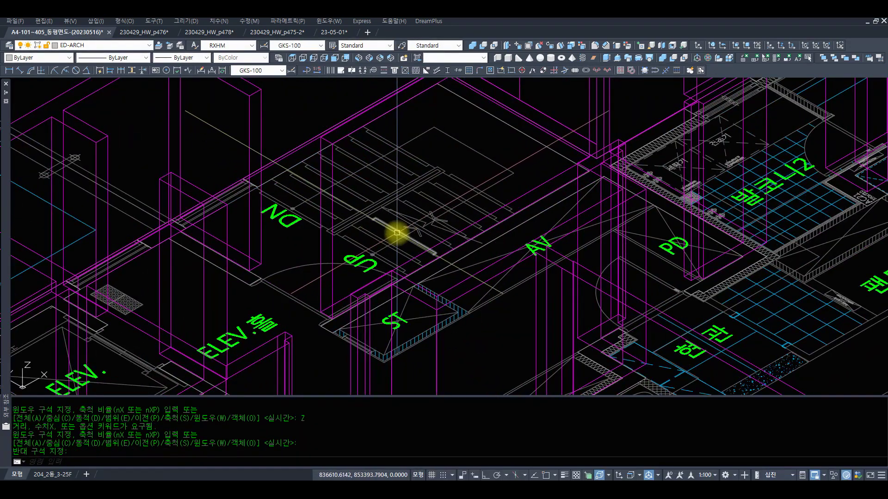
Make ED-PLAN the current layer by picking a stair line in the stairwell
{"action": "type", "text": "SL"}
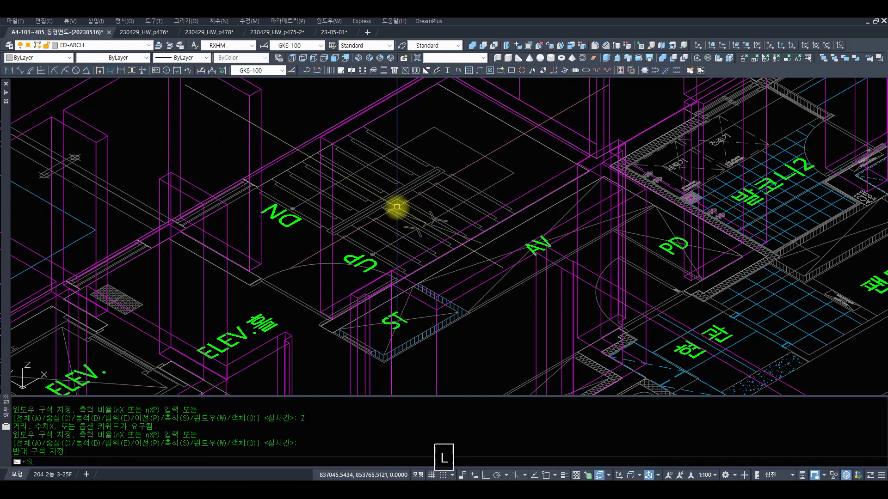
{"action": "type", "text": "A"}
{"action": "key", "text": "space"}
{"action": "left_click", "coordinate": [430, 174]}
Turn off all layers except the current ED-PLAN layer
{"action": "scroll", "coordinate": [475, 175], "scroll_direction": "down", "scroll_amount": 3}
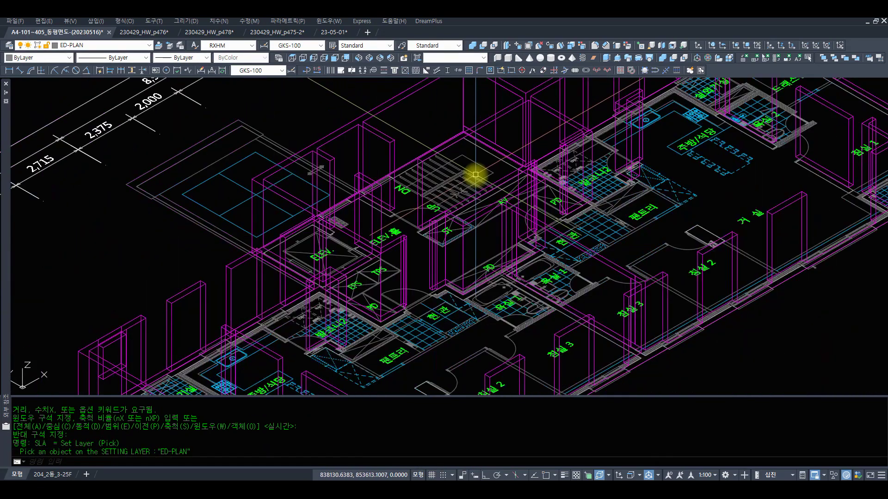
{"action": "scroll", "coordinate": [475, 175], "scroll_direction": "down", "scroll_amount": 2}
{"action": "type", "text": "OFF"}
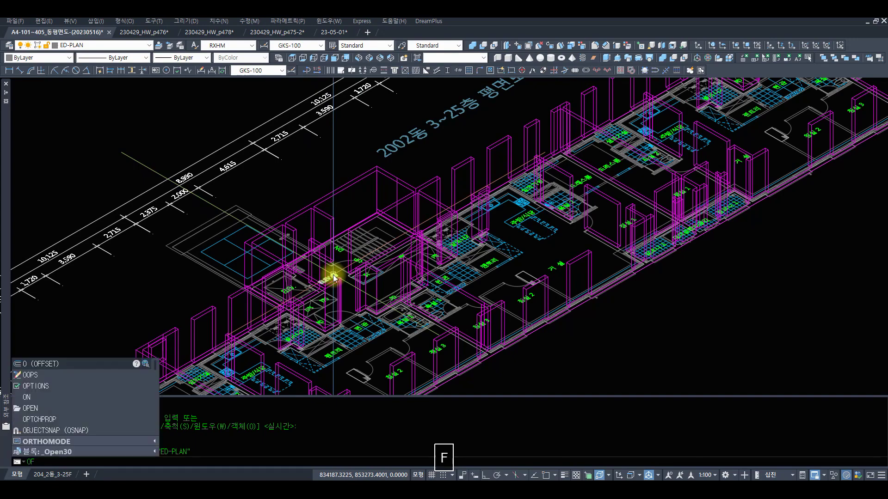
{"action": "key", "text": "space"}
{"action": "type", "text": "Z"}
{"action": "key", "text": "space"}
{"action": "key", "text": "space"}
{"action": "left_click_drag", "start_coordinate": [418, 206], "coordinate": [428, 217]}
{"action": "key", "text": "Escape"}
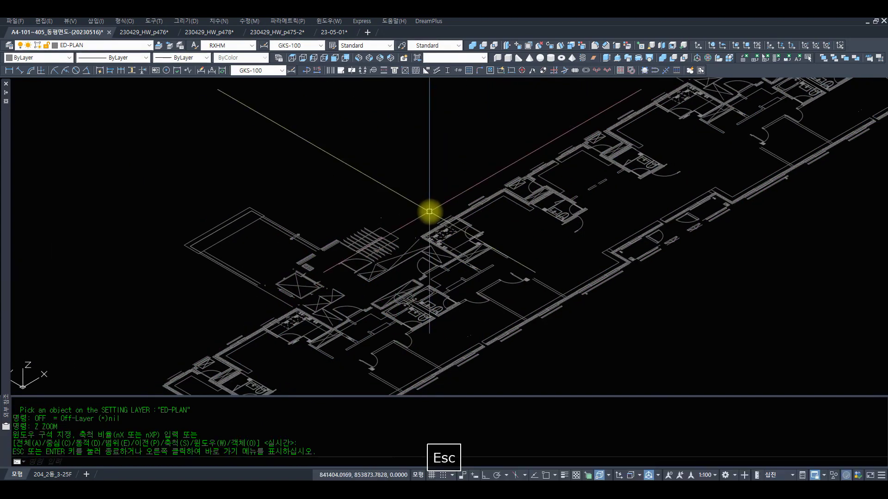
Turn all layers back on
{"action": "key", "text": "Escape"}
{"action": "type", "text": "ON"}
{"action": "key", "text": "space"}
Turn off the 3D-ARCH layer by picking one of the extruded magenta walls near the stairwell
{"action": "type", "text": "Z"}
{"action": "key", "text": "space"}
{"action": "key", "text": "space"}
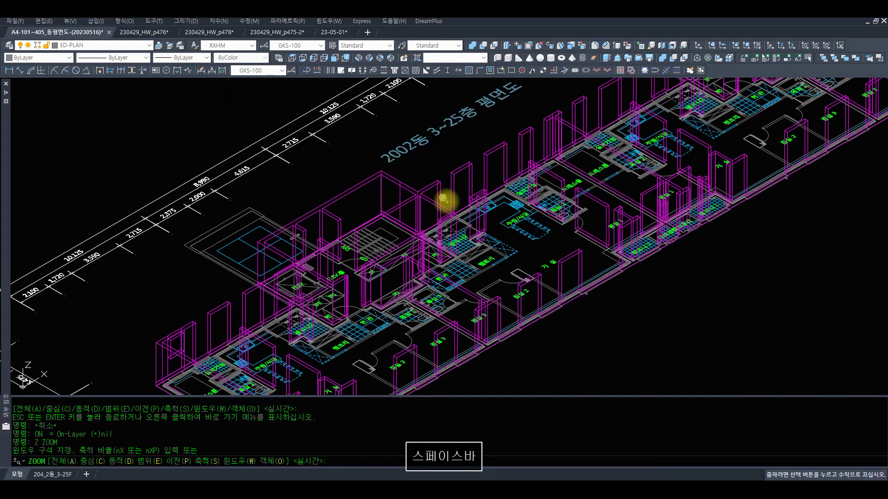
{"action": "left_click_drag", "start_coordinate": [446, 196], "coordinate": [492, 268]}
{"action": "key", "text": "space"}
{"action": "type", "text": "Z Z"}
{"action": "left_click", "coordinate": [321, 160]}
{"action": "type", "text": "R"}
{"action": "key", "text": "space"}
{"action": "type", "text": "FLA"}
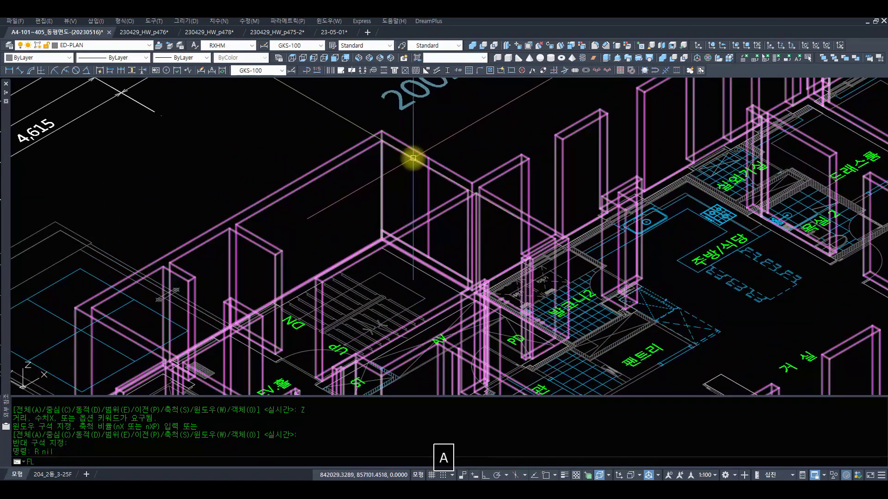
{"action": "key", "text": "space"}
{"action": "left_click", "coordinate": [415, 158]}
Switch to the top view and frame the UP flight of the staircase beside the ELEV. hall
{"action": "type", "text": "Z"}
{"action": "key", "text": "space"}
{"action": "key", "text": "space"}
{"action": "left_click_drag", "start_coordinate": [384, 197], "coordinate": [420, 268]}
{"action": "key", "text": "space"}
{"action": "type", "text": "Z Z Z"}
{"action": "left_click", "coordinate": [507, 346]}
{"action": "left_click", "coordinate": [261, 199]}
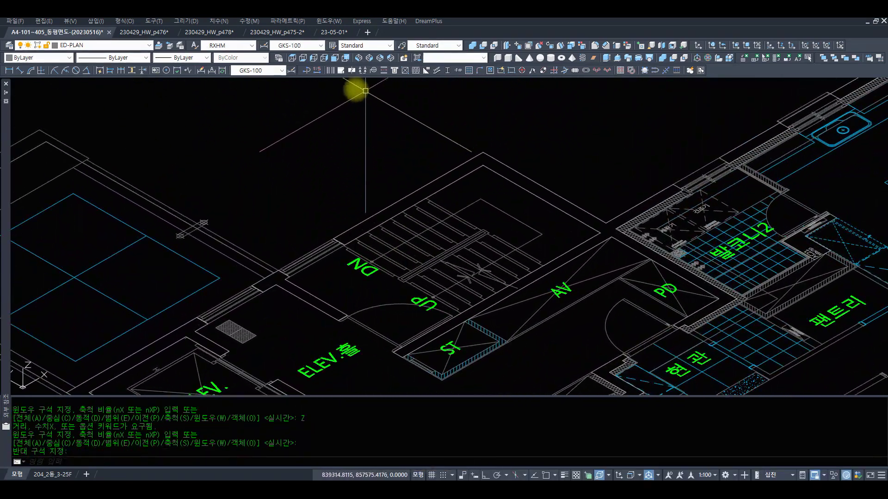
{"action": "left_click", "coordinate": [292, 58]}
{"action": "type", "text": "Z Z"}
{"action": "scroll", "coordinate": [358, 124], "scroll_direction": "up", "scroll_amount": 10}
{"action": "left_click", "coordinate": [328, 129]}
{"action": "left_click", "coordinate": [582, 283]}
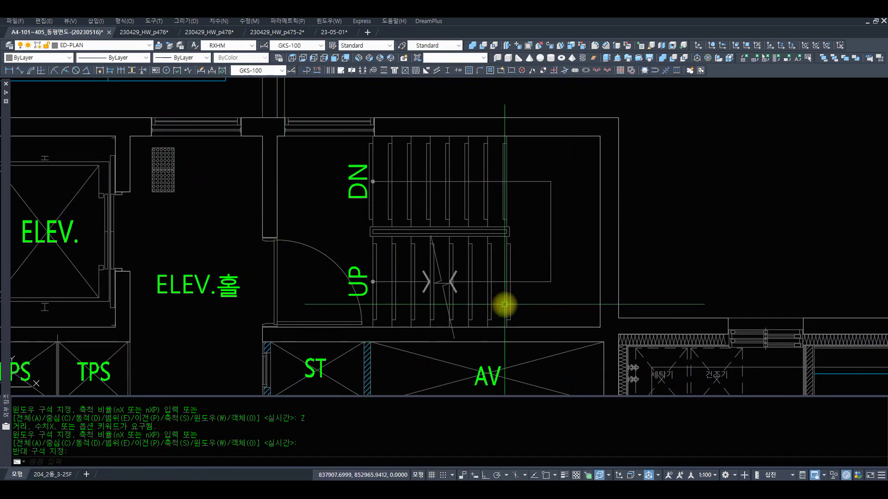
{"action": "type", "text": "z z"}
{"action": "left_click", "coordinate": [566, 341]}
{"action": "left_click", "coordinate": [323, 192]}
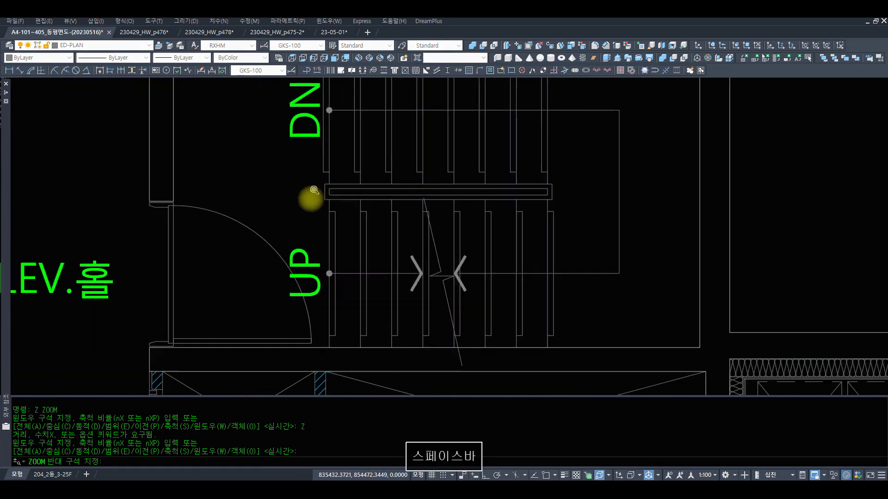
Measure the depth of the first UP-flight tread between the ends of its two riser lines
{"action": "type", "text": "r D ENED"}
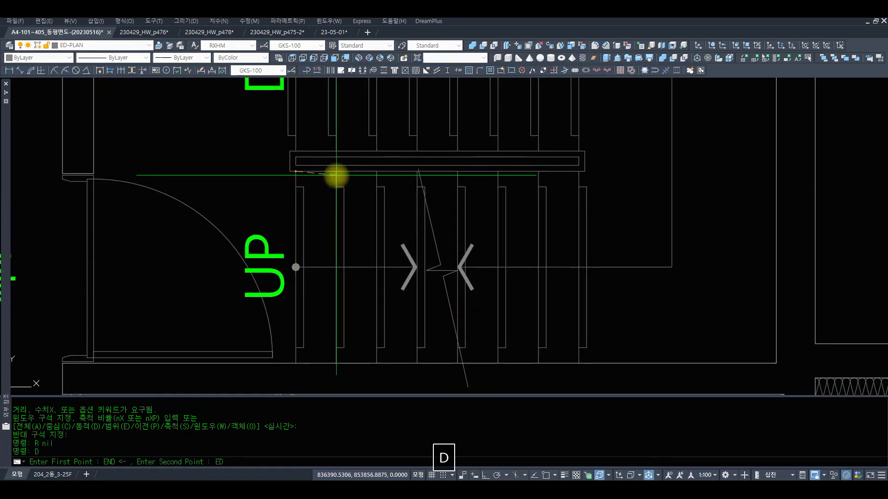
{"action": "key", "text": "space"}
{"action": "left_click", "coordinate": [336, 172]}
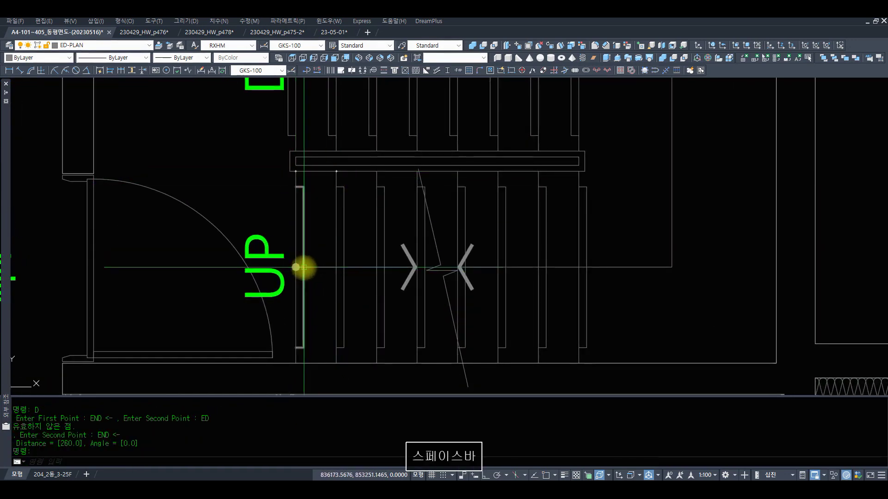
Draw a rectangle over the first UP-flight tread, snapping to opposite riser line endpoints
{"action": "type", "text": "R"}
{"action": "key", "text": "space"}
{"action": "type", "text": "REC"}
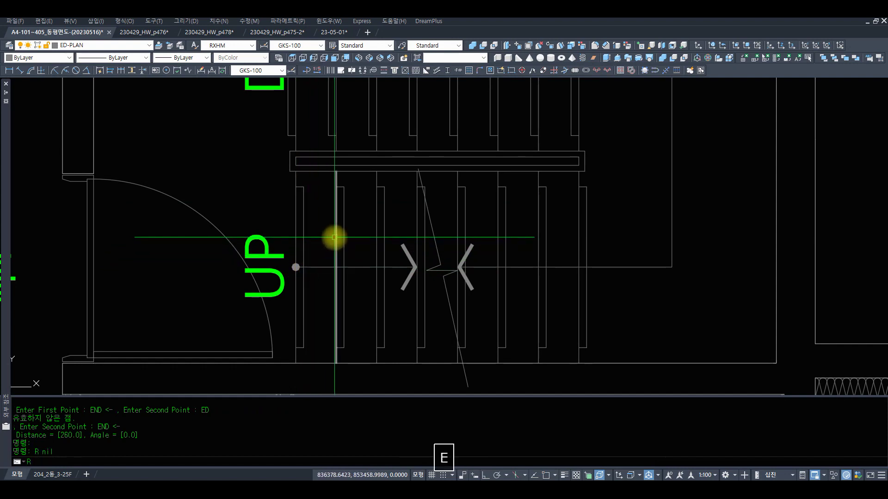
{"action": "key", "text": "space"}
{"action": "type", "text": "END"}
{"action": "key", "text": "space"}
{"action": "left_click", "coordinate": [298, 176]}
{"action": "type", "text": "END"}
{"action": "key", "text": "space"}
{"action": "left_click", "coordinate": [339, 361]}
Erase the rectangle drawn over the first tread on the ED-PLAN layer
{"action": "type", "text": "R"}
{"action": "key", "text": "space"}
{"action": "type", "text": "E"}
{"action": "key", "text": "space"}
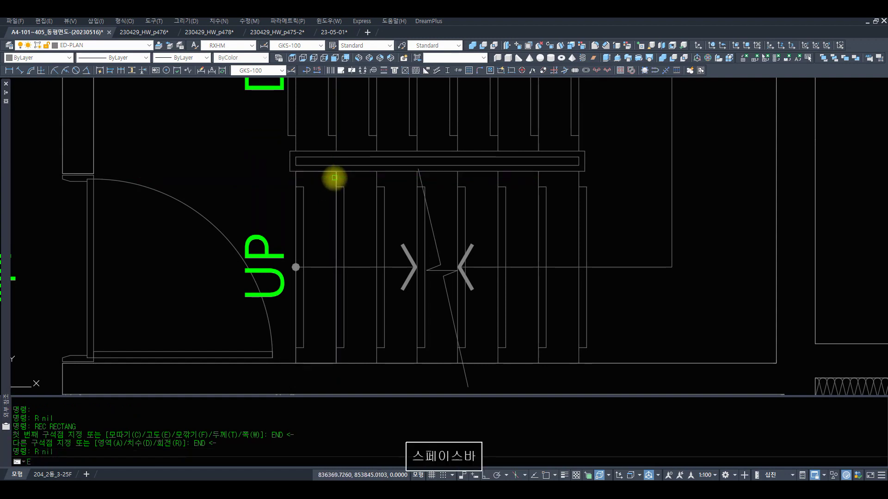
{"action": "left_click", "coordinate": [336, 179]}
{"action": "key", "text": "space"}
{"action": "type", "text": "R"}
{"action": "key", "text": "space"}
{"action": "key", "text": "Escape"}
Create a new layer named ED-STAIR with colour 151 and make it the current layer
{"action": "type", "text": "LA"}
{"action": "key", "text": "space"}
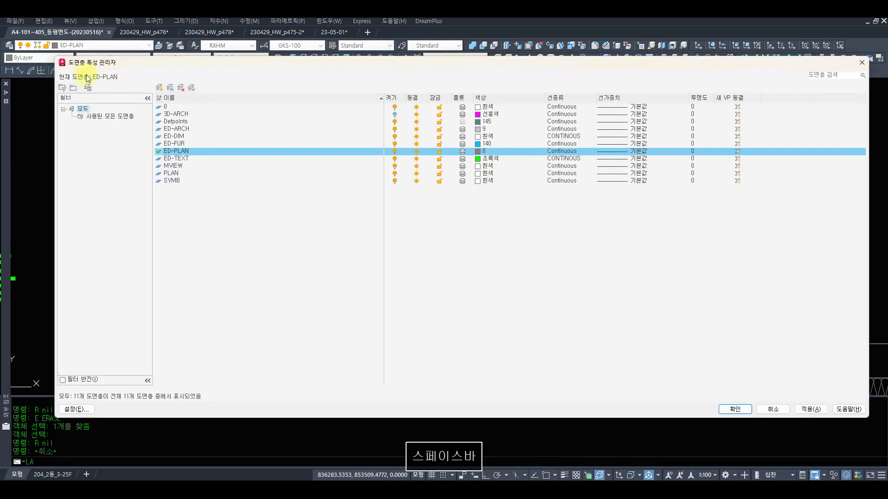
{"action": "left_click", "coordinate": [161, 88]}
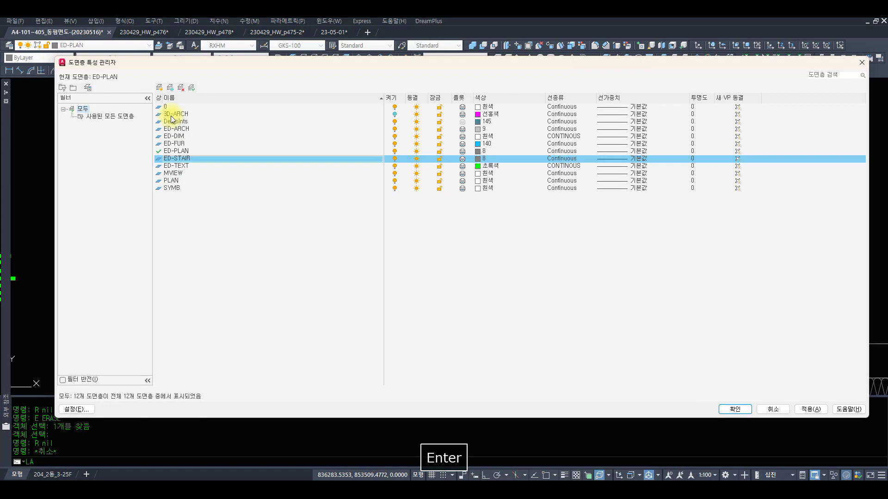
{"action": "left_click", "coordinate": [483, 161]}
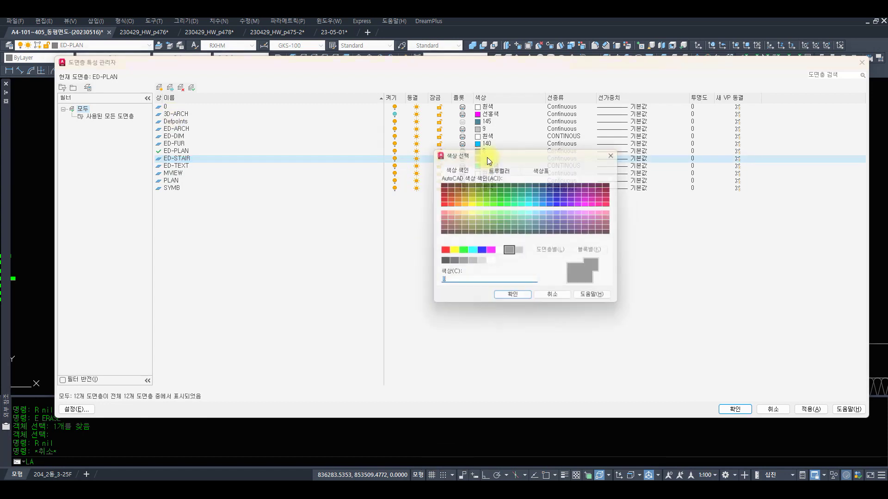
{"action": "left_click", "coordinate": [544, 213]}
{"action": "left_click", "coordinate": [518, 300]}
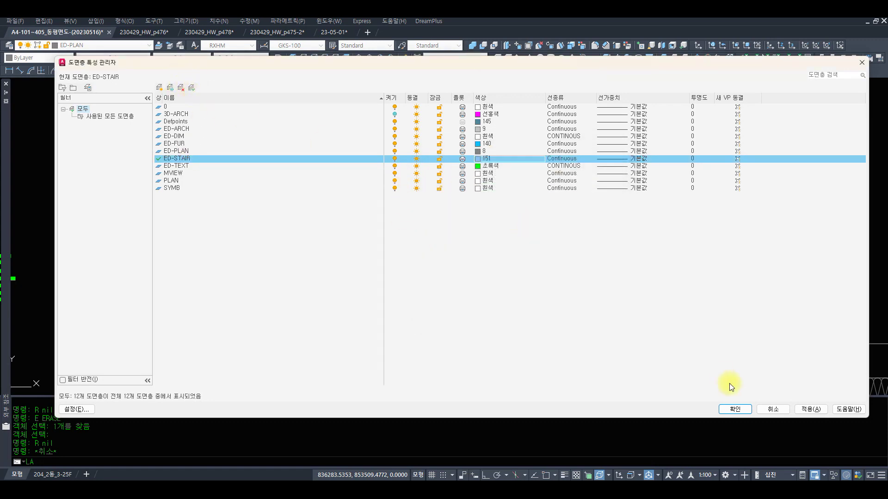
{"action": "left_click", "coordinate": [736, 407]}
Draw a rectangle on ED-STAIR covering the first UP-flight tread, snapping to opposite riser line endpoints
{"action": "type", "text": "z"}
{"action": "key", "text": "space"}
{"action": "key", "text": "space"}
{"action": "left_click_drag", "start_coordinate": [362, 168], "coordinate": [352, 237]}
{"action": "key", "text": "space"}
{"action": "type", "text": "r"}
{"action": "key", "text": "space"}
{"action": "type", "text": "rec"}
{"action": "key", "text": "space"}
{"action": "type", "text": "end"}
{"action": "key", "text": "space"}
{"action": "left_click", "coordinate": [336, 188]}
{"action": "type", "text": "end"}
{"action": "left_click", "coordinate": [368, 327]}
Try to copy the tread rectangle incrementally along the flight, with its two upper corners as base and direction points
{"action": "type", "text": "z"}
{"action": "left_click_drag", "start_coordinate": [414, 220], "coordinate": [410, 272]}
{"action": "type", "text": "z"}
{"action": "left_click", "coordinate": [583, 333]}
{"action": "left_click", "coordinate": [329, 154]}
{"action": "type", "text": "r"}
{"action": "key", "text": "space"}
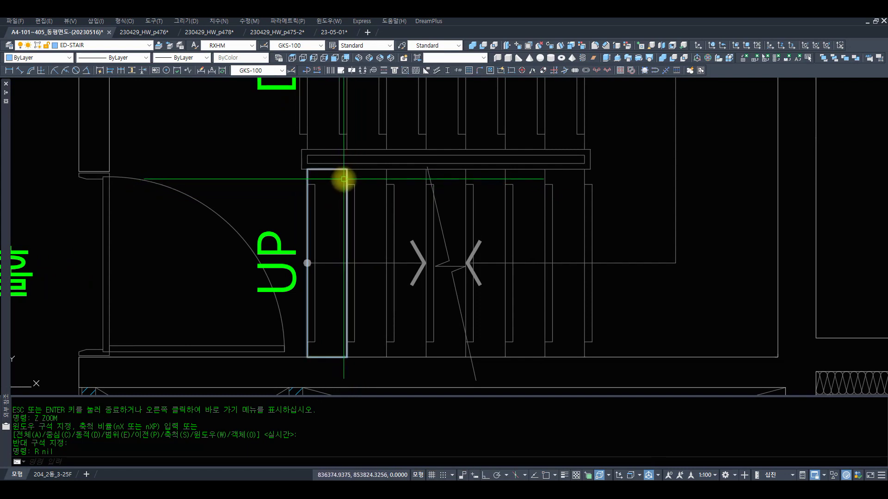
{"action": "type", "text": "co"}
{"action": "key", "text": "space"}
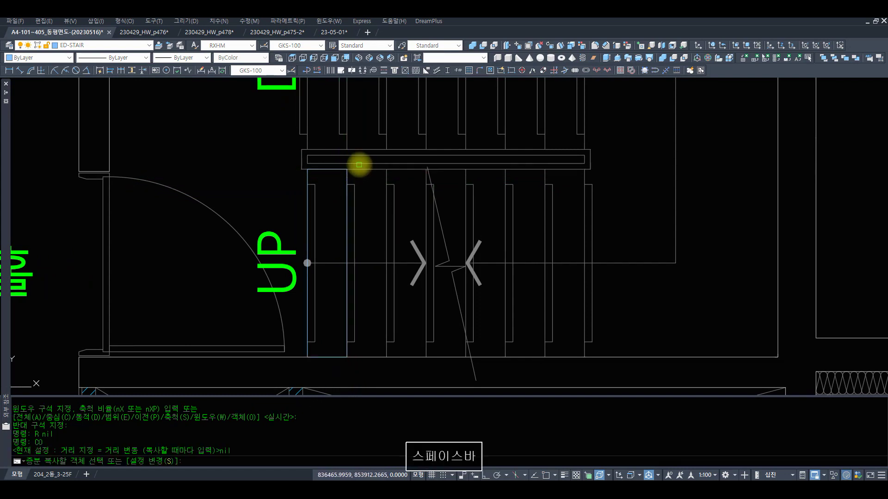
{"action": "left_click", "coordinate": [341, 170]}
{"action": "key", "text": "space"}
{"action": "type", "text": "end"}
{"action": "key", "text": "space"}
{"action": "left_click", "coordinate": [308, 172]}
{"action": "type", "text": "end"}
{"action": "key", "text": "space"}
{"action": "left_click", "coordinate": [346, 171]}
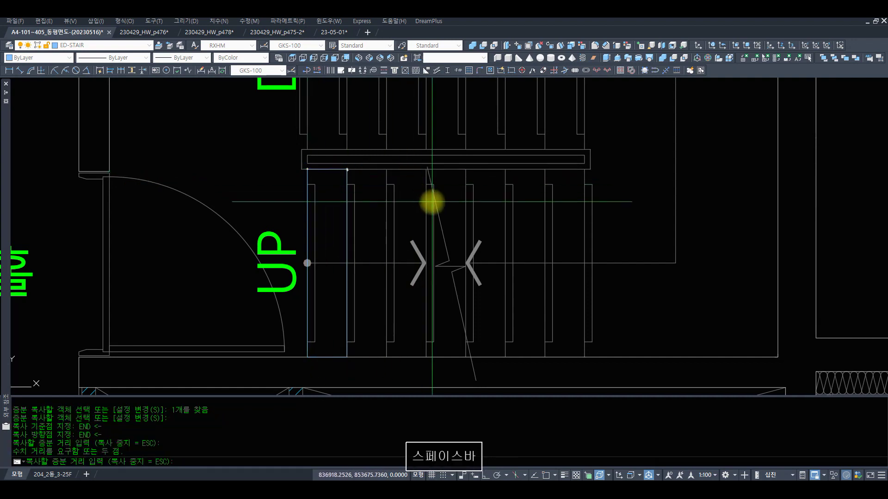
{"action": "key", "text": "space"}
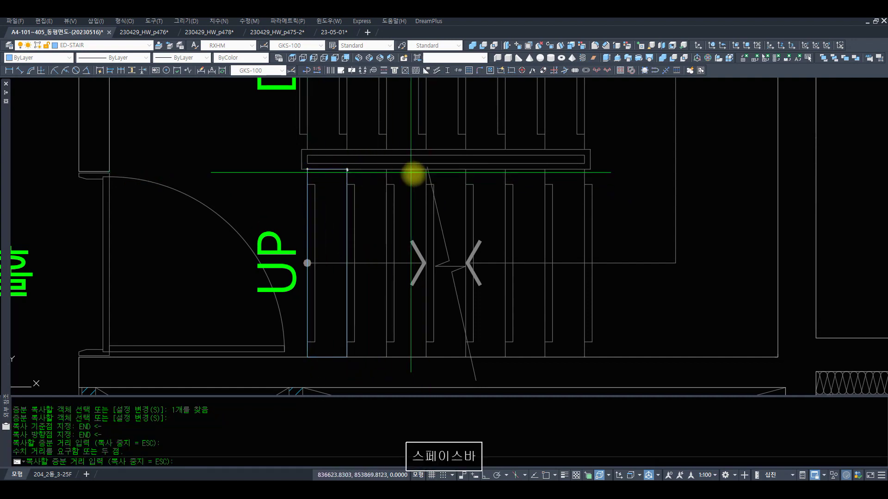
{"action": "key", "text": "Escape"}
{"action": "key", "text": "Escape"}
Copy the tread rectangle once along the UP flight with incremental copy, using a picked two-point distance of about 217
{"action": "key", "text": "space"}
{"action": "type", "text": "co"}
{"action": "key", "text": "space"}
{"action": "left_click", "coordinate": [314, 176]}
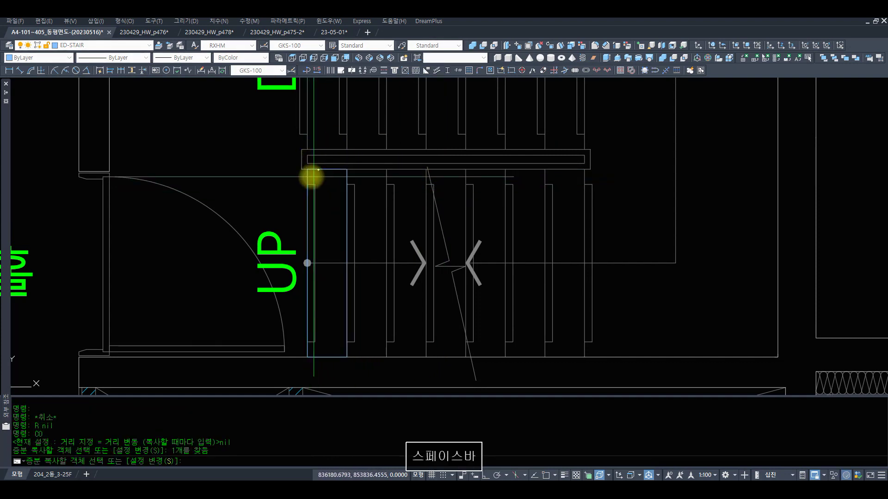
{"action": "key", "text": "space"}
{"action": "type", "text": "end"}
{"action": "key", "text": "space"}
{"action": "left_click", "coordinate": [309, 170]}
{"action": "type", "text": "end"}
{"action": "key", "text": "space"}
{"action": "left_click", "coordinate": [347, 169]}
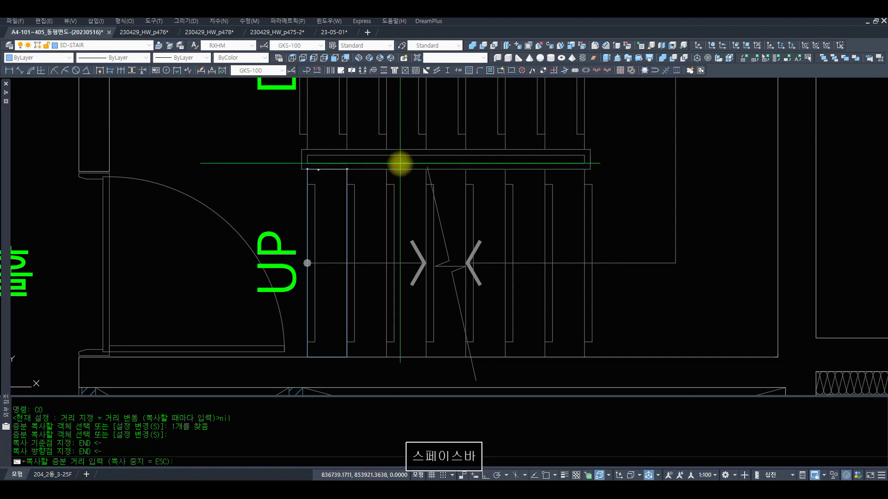
{"action": "key", "text": "space"}
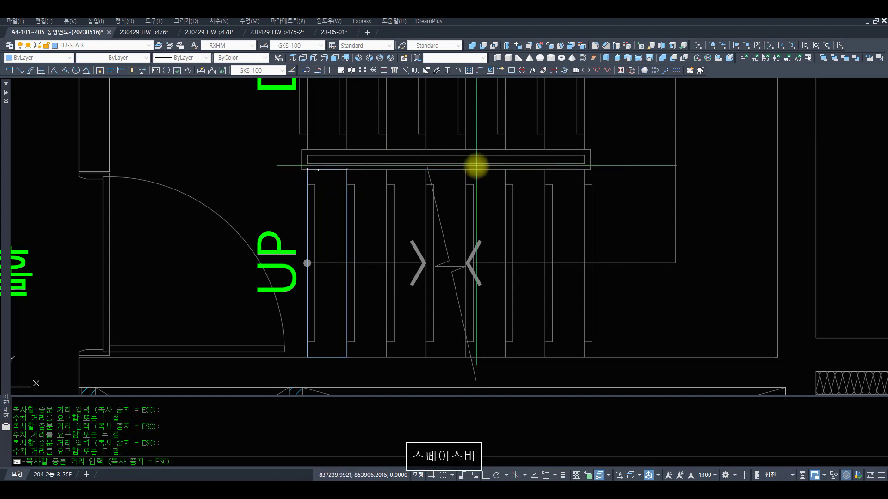
{"action": "type", "text": "Z"}
{"action": "key", "text": "space"}
{"action": "key", "text": "space"}
{"action": "left_click", "coordinate": [534, 168]}
{"action": "left_click", "coordinate": [542, 201]}
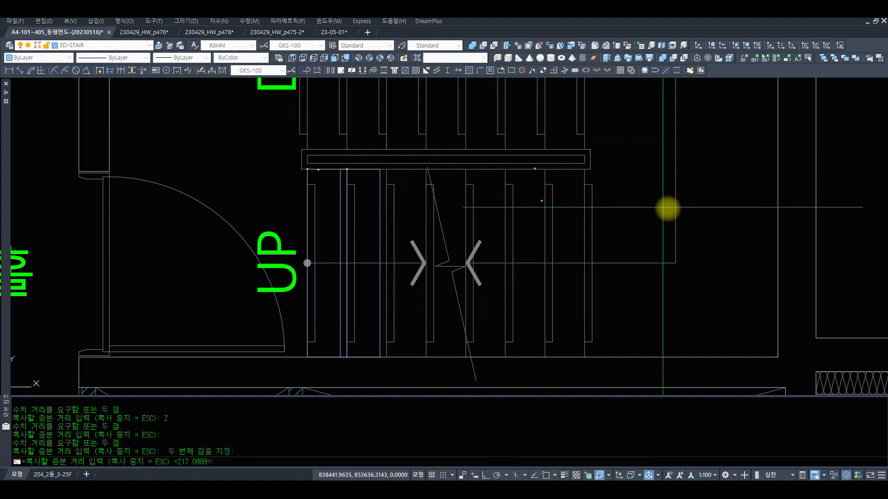
{"action": "key", "text": "Escape"}
{"action": "key", "text": "Escape"}
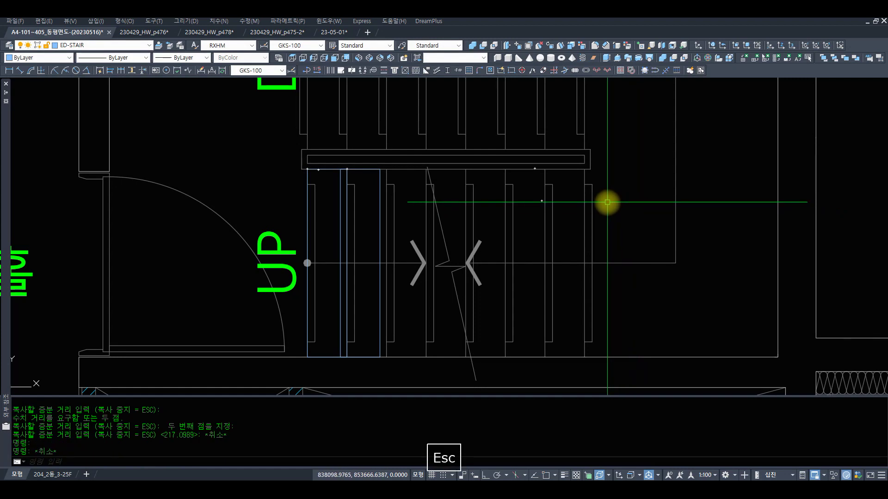
Reset the UCS to World
{"action": "type", "text": "UCS"}
{"action": "key", "text": "space"}
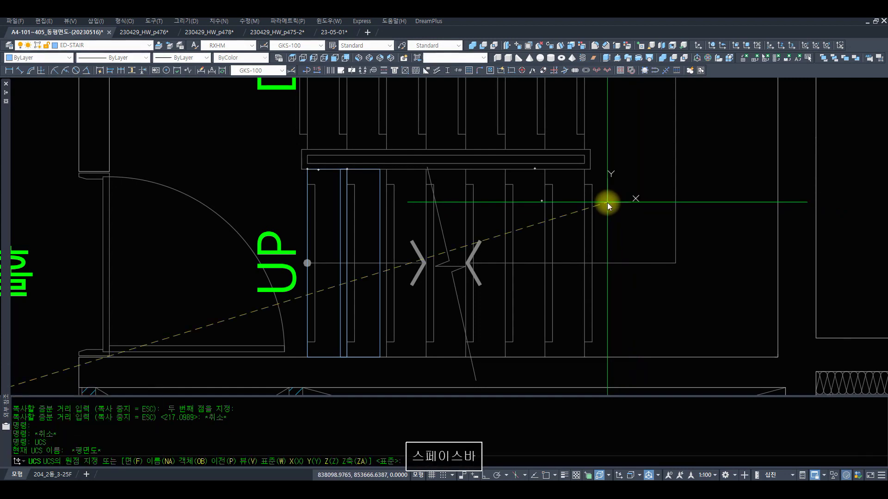
{"action": "type", "text": "R"}
{"action": "key", "text": "BackSpace"}
{"action": "type", "text": "W"}
{"action": "key", "text": "space"}
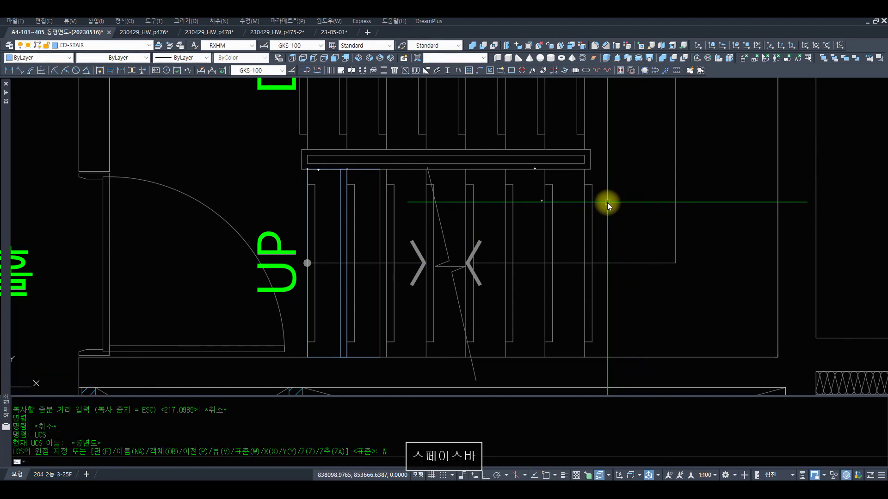
{"action": "key", "text": "space"}
{"action": "key", "text": "space"}
{"action": "left_click", "coordinate": [397, 169]}
{"action": "key", "text": "Escape"}
Erase the misplaced tread rectangle copy that overlaps the second tread of the UP flight
{"action": "type", "text": "Z"}
{"action": "key", "text": "space"}
{"action": "key", "text": "space"}
{"action": "left_click_drag", "start_coordinate": [408, 151], "coordinate": [497, 241]}
{"action": "key", "text": "space"}
{"action": "type", "text": "Z"}
{"action": "key", "text": "space"}
{"action": "left_click", "coordinate": [593, 303]}
{"action": "left_click", "coordinate": [359, 125]}
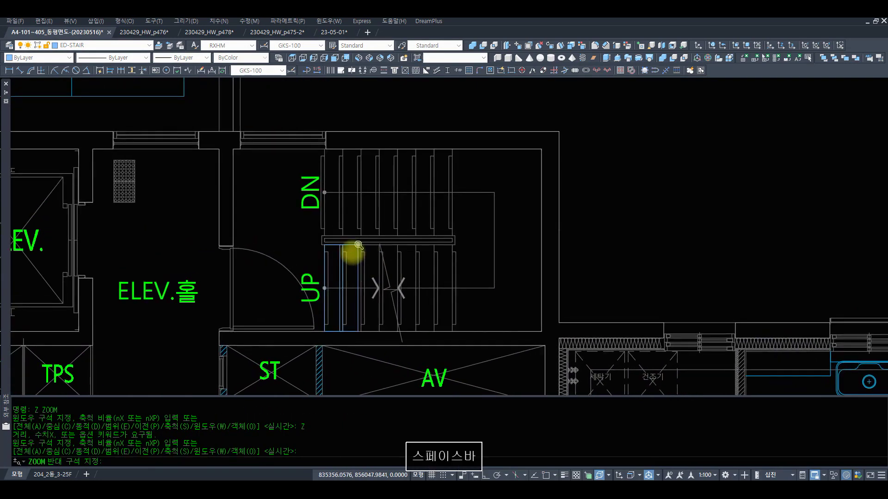
{"action": "type", "text": "R"}
{"action": "key", "text": "space"}
{"action": "type", "text": "E"}
{"action": "key", "text": "space"}
{"action": "left_click", "coordinate": [354, 245]}
{"action": "key", "text": "space"}
Copy the first UP-flight tread rectangle straight up with ortho on, into the empty area above the stairwell
{"action": "type", "text": "R"}
{"action": "key", "text": "space"}
{"action": "type", "text": "C"}
{"action": "key", "text": "space"}
{"action": "left_click", "coordinate": [342, 250]}
{"action": "key", "text": "space"}
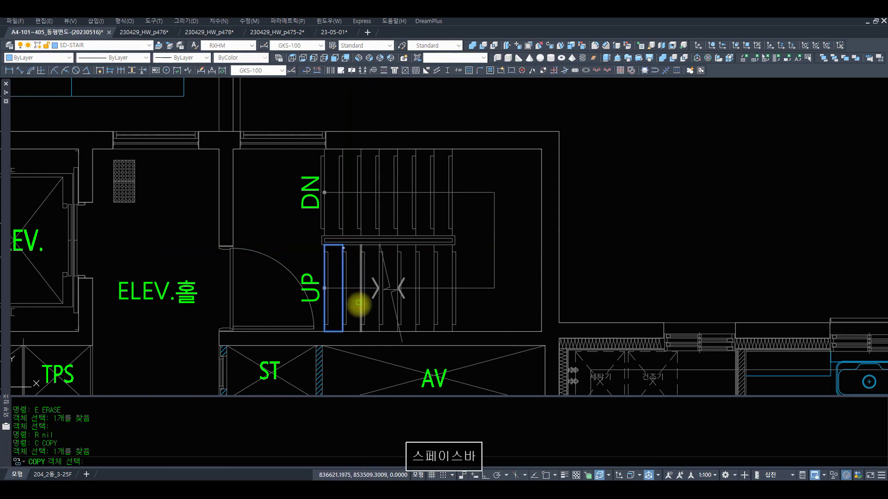
{"action": "left_click", "coordinate": [350, 311]}
{"action": "key", "text": "F8"}
{"action": "left_click", "coordinate": [362, 106]}
{"action": "key", "text": "space"}
{"action": "type", "text": "R"}
{"action": "key", "text": "space"}
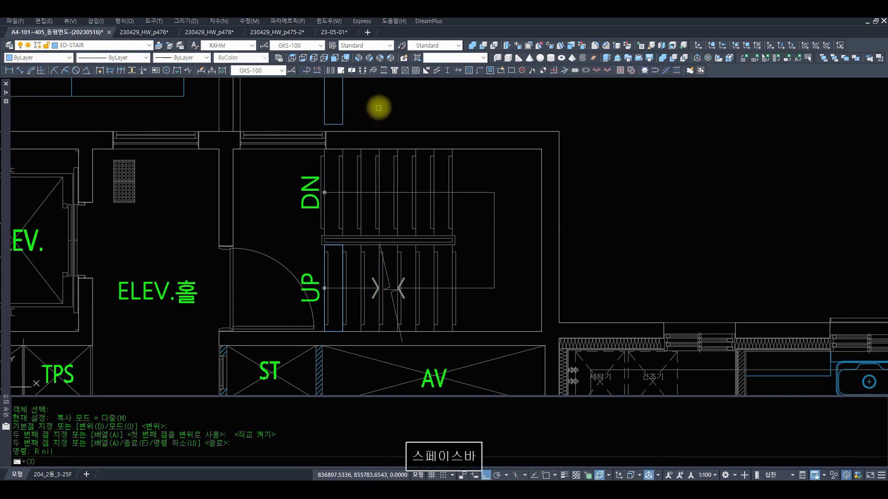
Copy the tread rectangle above the stairwell incrementally at 260 spacing, using its lower endpoints, to form a row of seven treads
{"action": "left_click", "coordinate": [381, 106]}
{"action": "left_click", "coordinate": [301, 105]}
{"action": "key", "text": "space"}
{"action": "type", "text": "END"}
{"action": "left_click", "coordinate": [327, 124]}
{"action": "type", "text": "END"}
{"action": "left_click", "coordinate": [344, 126]}
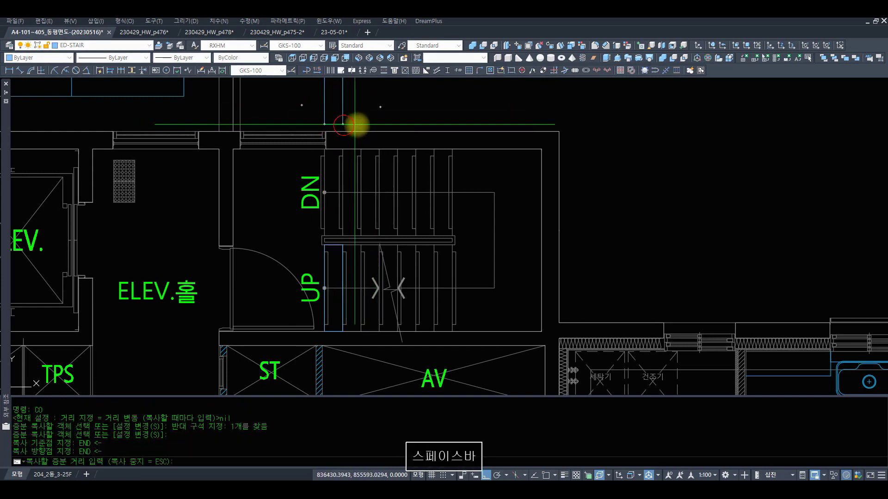
{"action": "key", "text": "space"}
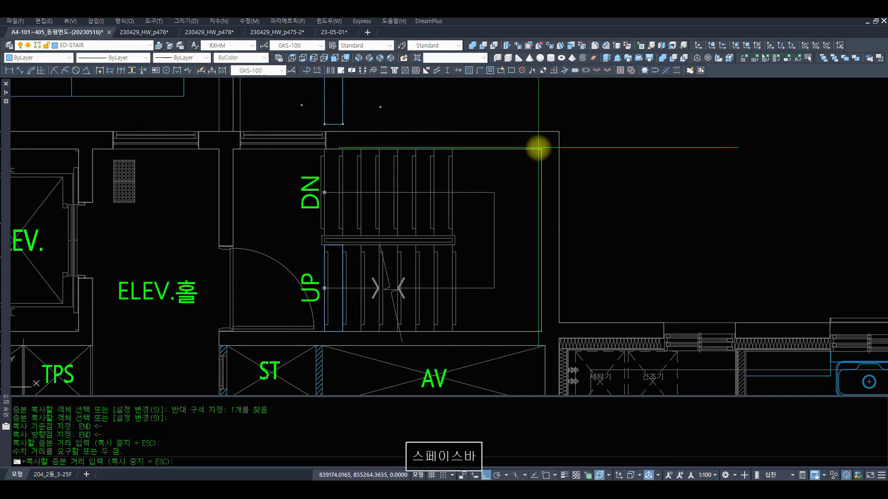
{"action": "type", "text": "END"}
{"action": "left_click", "coordinate": [328, 124]}
{"action": "key", "text": "space"}
{"action": "left_click", "coordinate": [344, 124]}
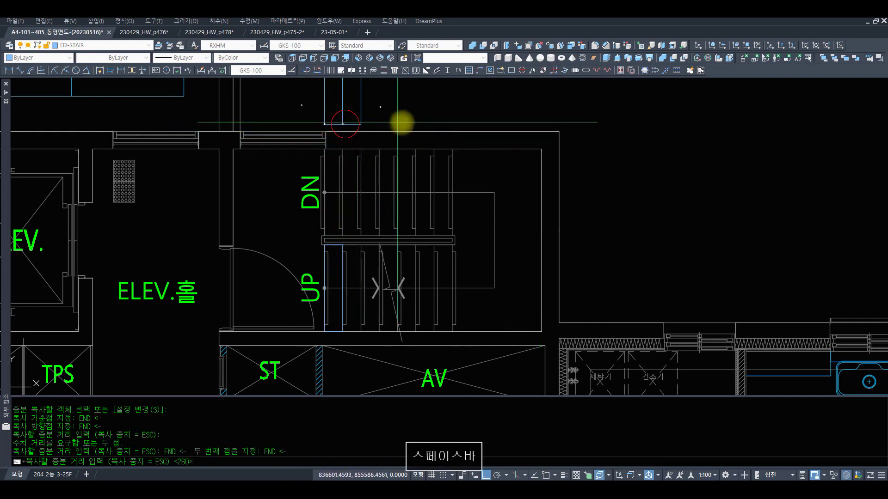
{"action": "key", "text": "Return"}
{"action": "key", "text": "Return"}
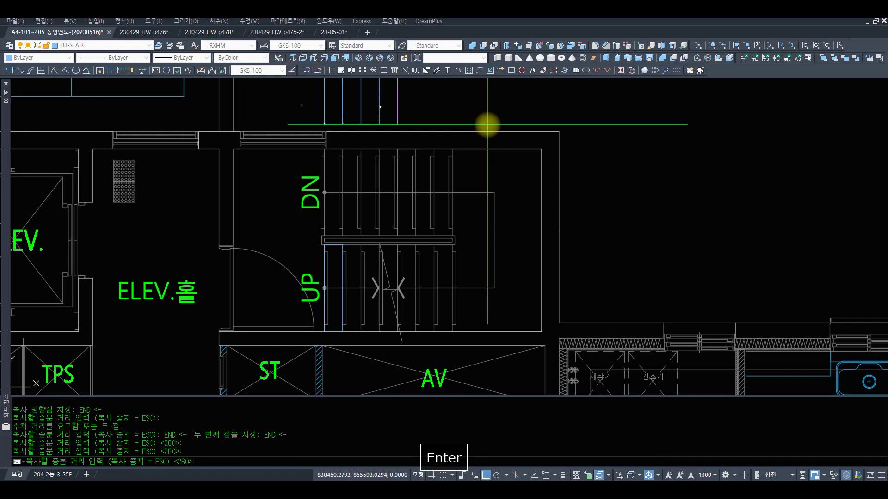
{"action": "key", "text": "Escape"}
Draw the landing rectangle from the stairwell's inner corner beside the DN flight to the wall end of the last UP-flight riser
{"action": "key", "text": "z"}
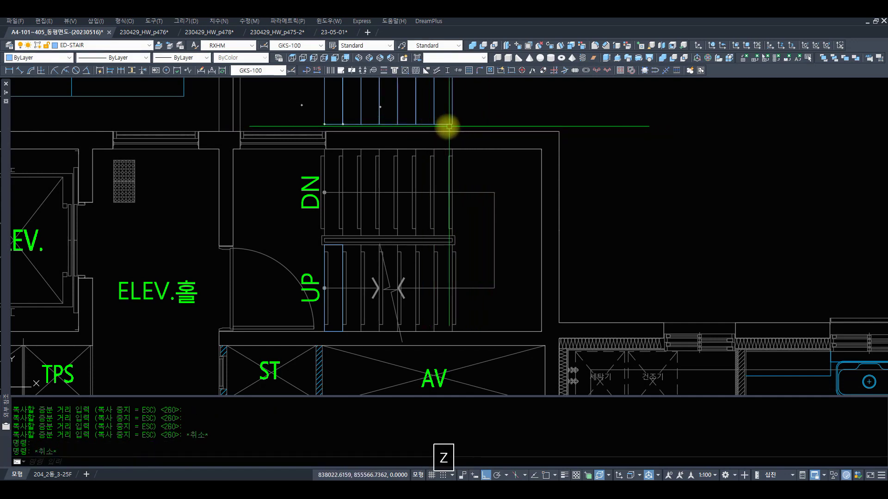
{"action": "key", "text": "space"}
{"action": "scroll", "coordinate": [425, 135], "scroll_direction": "down", "scroll_amount": 4}
{"action": "key", "text": "z"}
{"action": "key", "text": "space"}
{"action": "left_click", "coordinate": [507, 192]}
{"action": "left_click", "coordinate": [338, 105]}
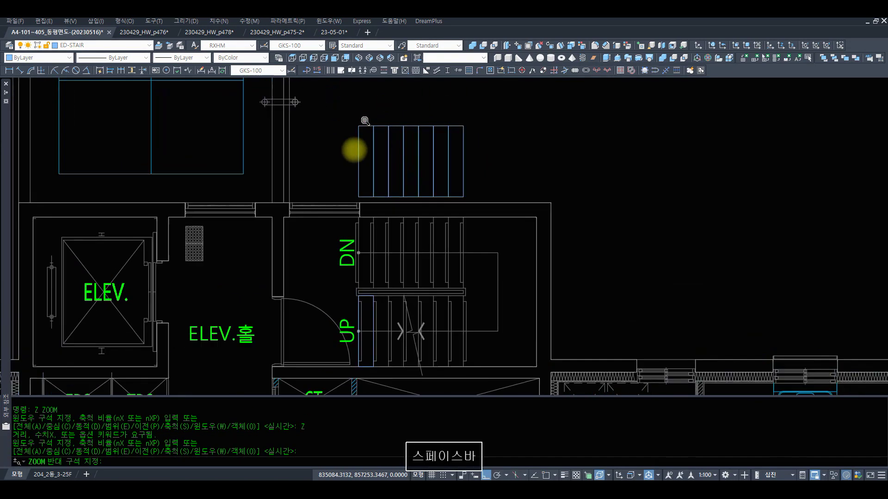
{"action": "key", "text": "z"}
{"action": "key", "text": "space"}
{"action": "key", "text": "space"}
{"action": "left_click_drag", "start_coordinate": [521, 151], "coordinate": [503, 346]}
{"action": "key", "text": "space"}
{"action": "key", "text": "z"}
{"action": "key", "text": "space"}
{"action": "key", "text": "z"}
{"action": "key", "text": "space"}
{"action": "left_click", "coordinate": [465, 217]}
{"action": "left_click", "coordinate": [468, 223]}
{"action": "key", "text": "r"}
{"action": "key", "text": "space"}
{"action": "key", "text": "space"}
{"action": "key", "text": "space"}
{"action": "type", "text": "rec"}
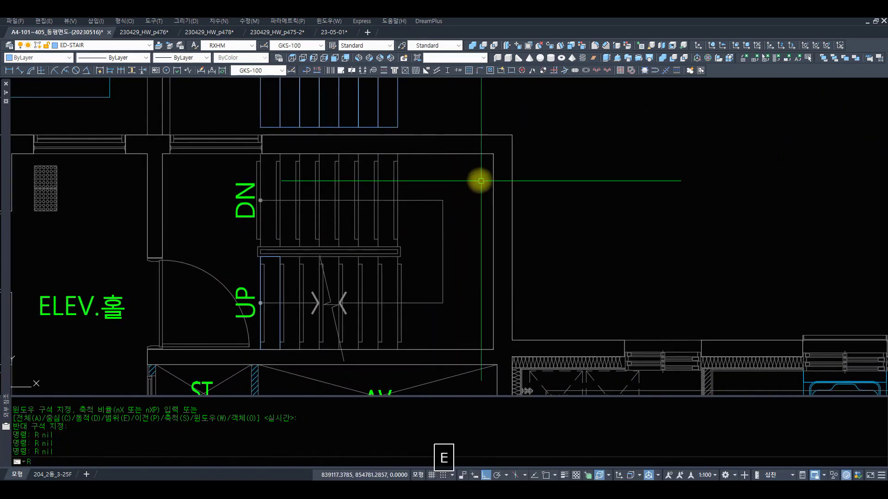
{"action": "key", "text": "space"}
{"action": "left_click", "coordinate": [494, 154]}
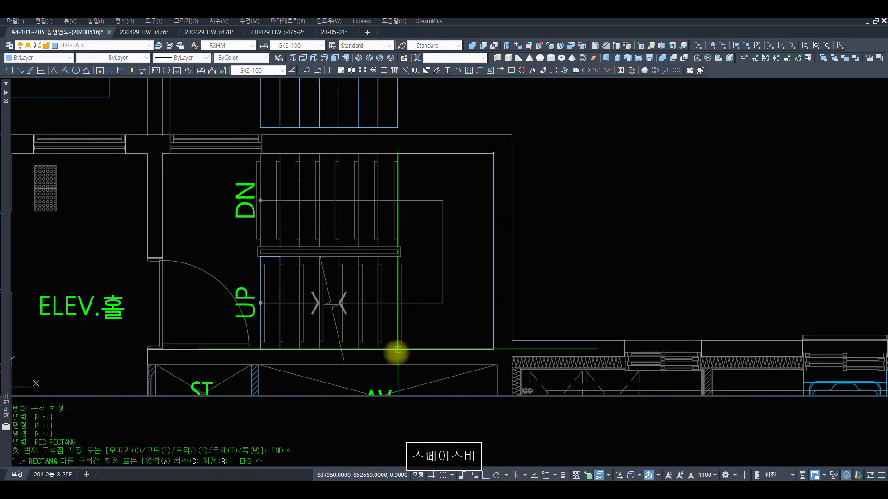
{"action": "left_click", "coordinate": [398, 349]}
Move the landing rectangle by its lower inner corner onto the lower end corner of the copied tread row
{"action": "type", "text": "m"}
{"action": "key", "text": "space"}
{"action": "left_click", "coordinate": [426, 351]}
{"action": "key", "text": "space"}
{"action": "type", "text": "end"}
{"action": "key", "text": "space"}
{"action": "left_click", "coordinate": [398, 350]}
{"action": "type", "text": "end"}
{"action": "key", "text": "space"}
{"action": "left_click", "coordinate": [398, 127]}
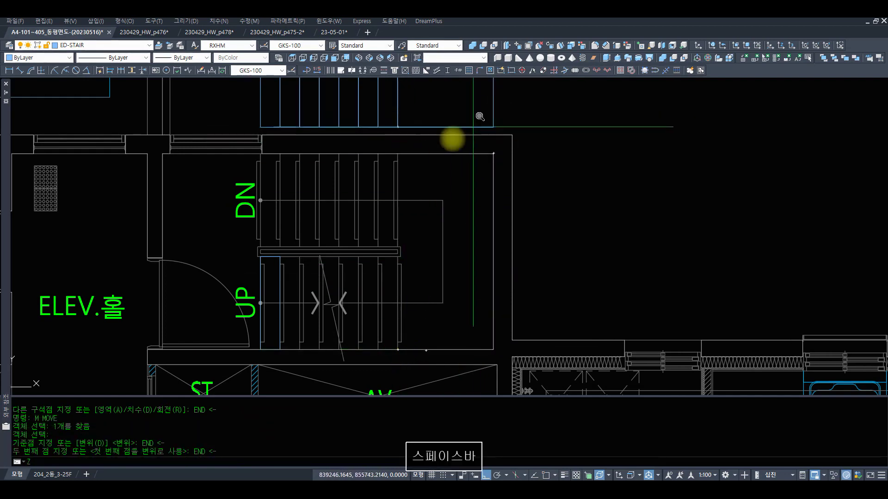
Mirror the seven tread rectangles about a horizontal line through their upper edge, keeping the originals
{"action": "type", "text": "z"}
{"action": "key", "text": "space"}
{"action": "scroll", "coordinate": [446, 146], "scroll_direction": "down", "scroll_amount": 5}
{"action": "type", "text": "z"}
{"action": "key", "text": "space"}
{"action": "type", "text": "z"}
{"action": "key", "text": "space"}
{"action": "left_click", "coordinate": [482, 221]}
{"action": "left_click", "coordinate": [355, 135]}
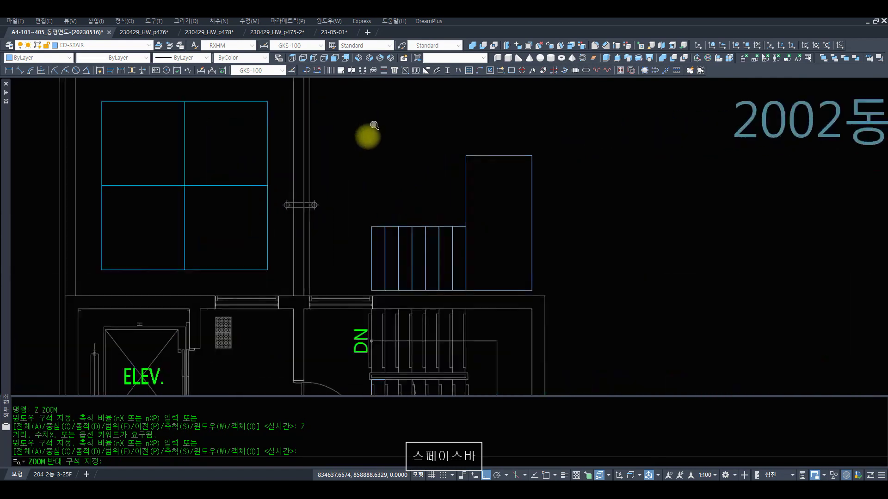
{"action": "type", "text": "r mi"}
{"action": "key", "text": "Escape"}
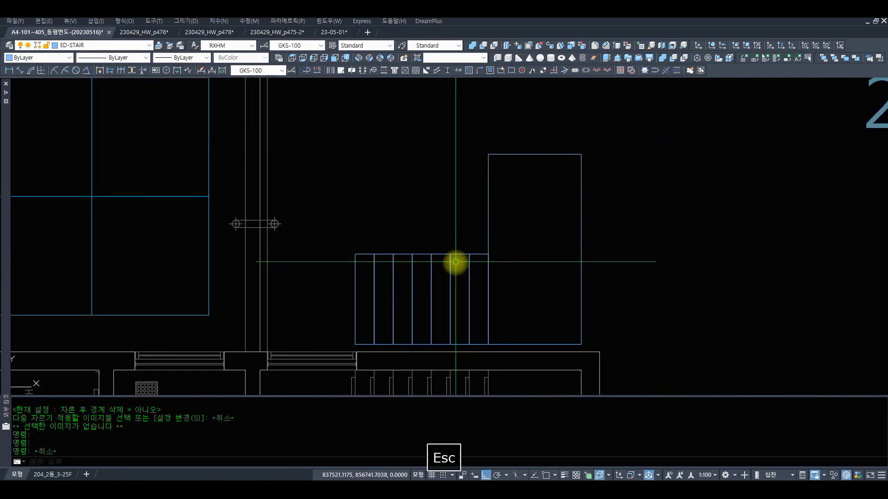
{"action": "type", "text": "mi"}
{"action": "key", "text": "space"}
{"action": "left_click", "coordinate": [472, 272]}
{"action": "left_click", "coordinate": [321, 233]}
{"action": "key", "text": "space"}
{"action": "type", "text": "ew"}
{"action": "key", "text": "space"}
{"action": "type", "text": "end"}
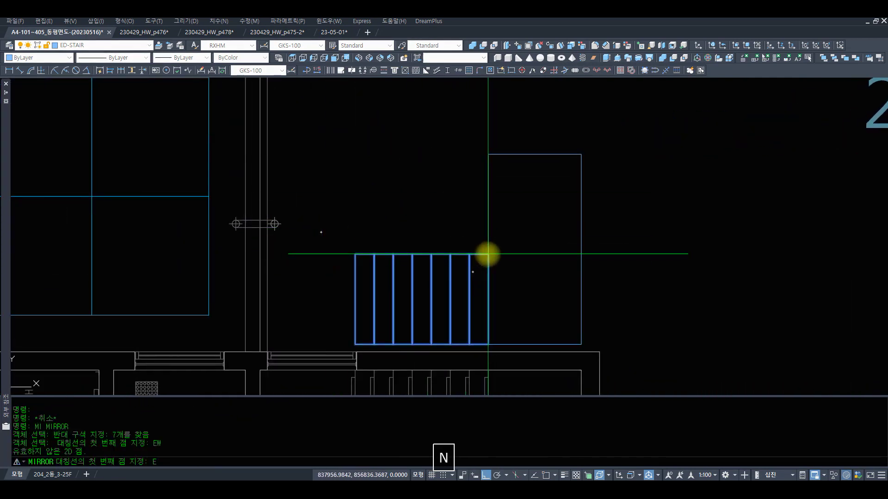
{"action": "key", "text": "space"}
{"action": "left_click", "coordinate": [488, 254]}
{"action": "left_click", "coordinate": [539, 254]}
{"action": "key", "text": "space"}
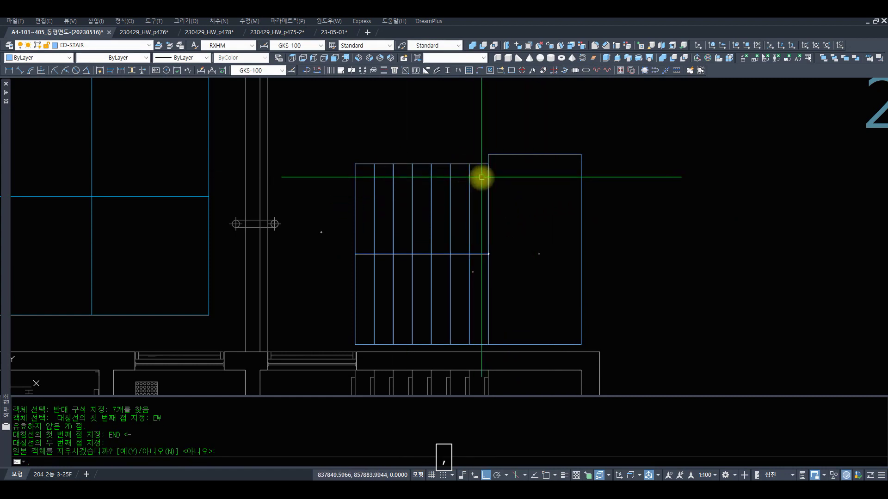
{"action": "type", "text": ",m"}
{"action": "key", "text": "space"}
{"action": "type", "text": "c"}
{"action": "left_click", "coordinate": [483, 182]}
{"action": "key", "text": "Escape"}
{"action": "key", "text": "Escape"}
Move the mirrored tread row so its upper end corner meets the landing rectangle's upper corner
{"action": "type", "text": "m "}
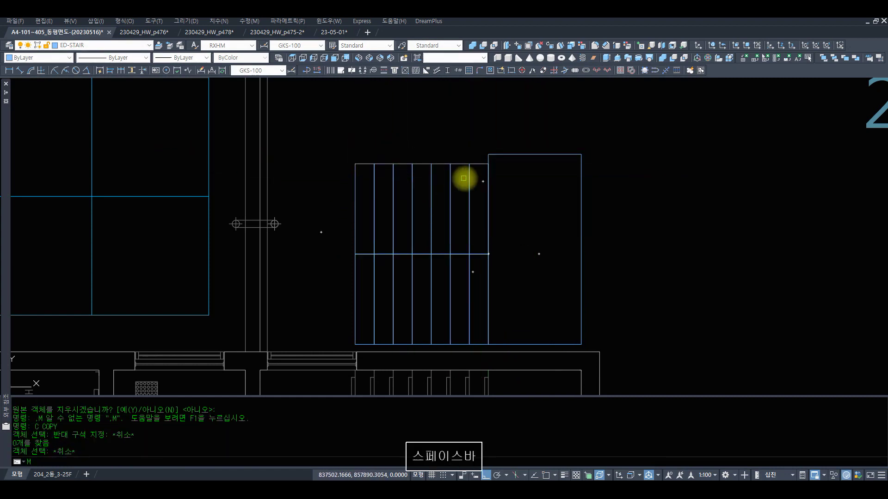
{"action": "type", "text": "c"}
{"action": "left_click", "coordinate": [481, 180]}
{"action": "left_click", "coordinate": [311, 141]}
{"action": "key", "text": "space"}
{"action": "type", "text": "ewnd"}
{"action": "key", "text": "space"}
{"action": "type", "text": "end"}
{"action": "key", "text": "space"}
{"action": "left_click", "coordinate": [485, 165]}
{"action": "type", "text": "end"}
{"action": "key", "text": "space"}
{"action": "left_click", "coordinate": [490, 154]}
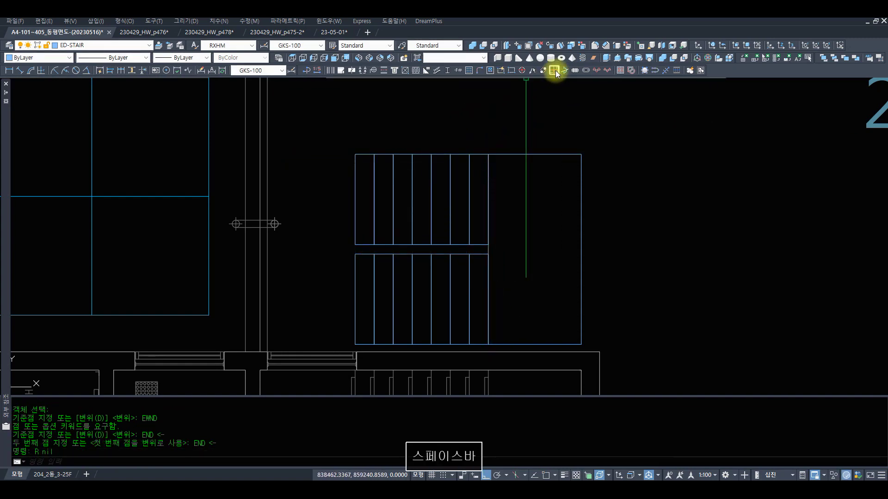
Switch to the southwest isometric view with the tread and landing rectangles enlarged
{"action": "left_click", "coordinate": [359, 60]}
{"action": "type", "text": "z"}
{"action": "key", "text": "space"}
{"action": "type", "text": "z"}
{"action": "key", "text": "space"}
{"action": "left_click", "coordinate": [287, 169]}
{"action": "left_click", "coordinate": [393, 236]}
{"action": "type", "text": "z"}
{"action": "key", "text": "space"}
{"action": "type", "text": "z"}
{"action": "key", "text": "space"}
{"action": "left_click", "coordinate": [538, 333]}
{"action": "left_click", "coordinate": [361, 229]}
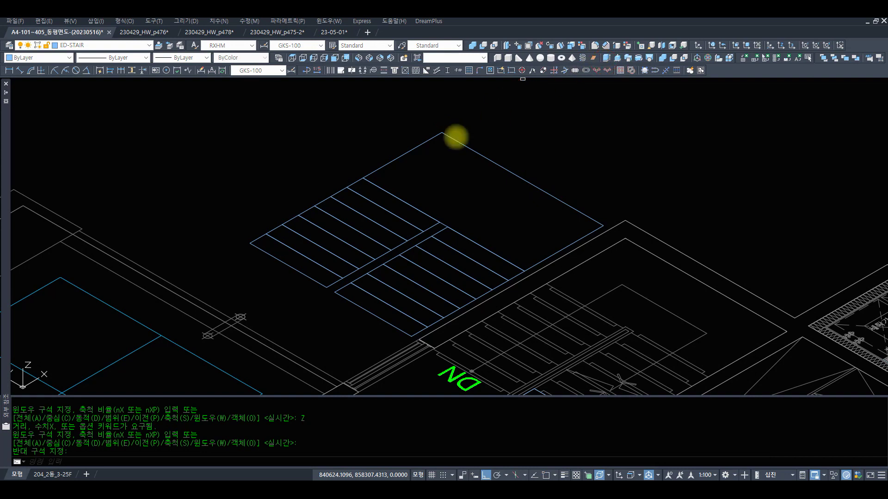
Extrude the 14 tread rectangles of both flights by 220, leaving out the landing rectangle
{"action": "left_click", "coordinate": [361, 170]}
{"action": "left_click", "coordinate": [206, 238]}
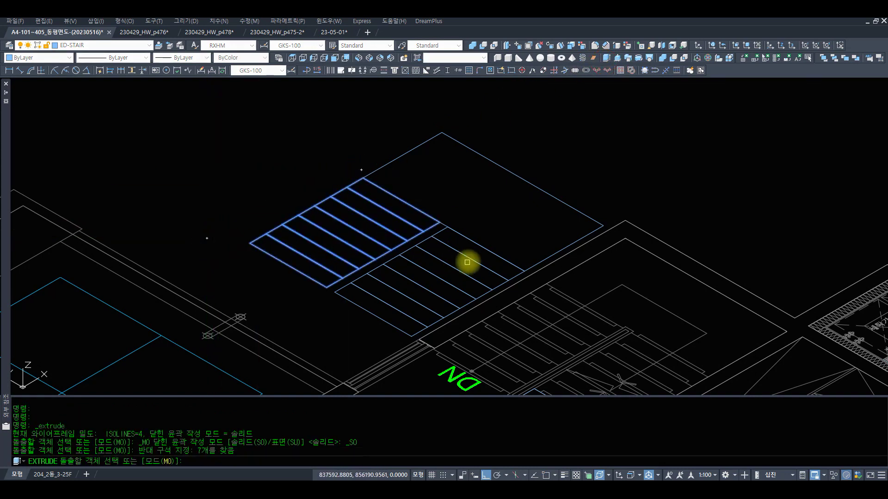
{"action": "left_click", "coordinate": [471, 246]}
{"action": "left_click", "coordinate": [428, 275]}
{"action": "left_click", "coordinate": [417, 292]}
{"action": "left_click", "coordinate": [362, 310]}
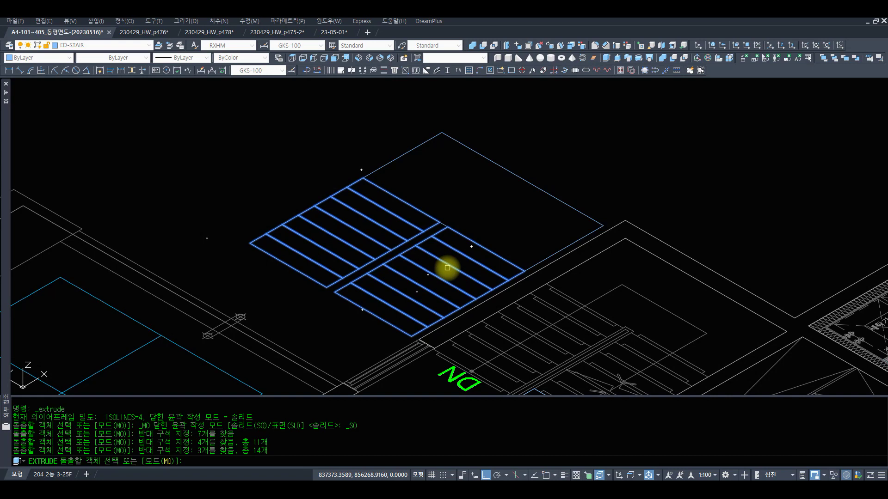
{"action": "key", "text": "Return"}
{"action": "type", "text": "22"}
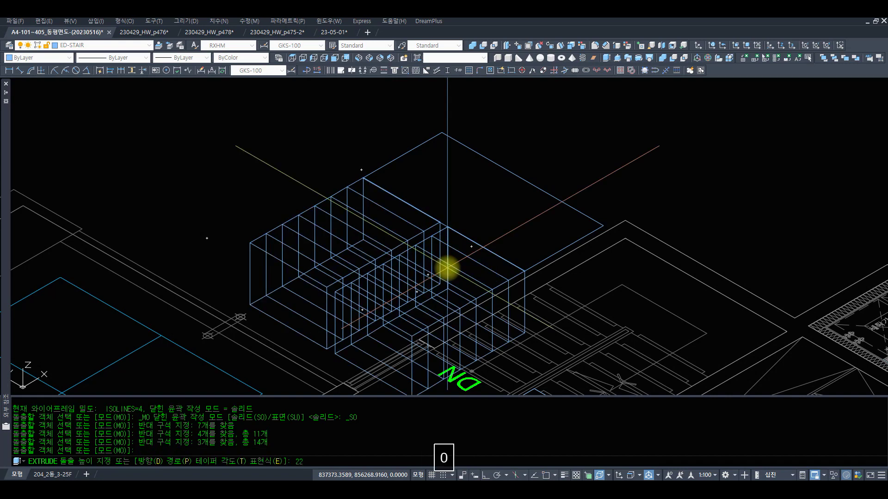
{"action": "type", "text": "0"}
{"action": "key", "text": "Return"}
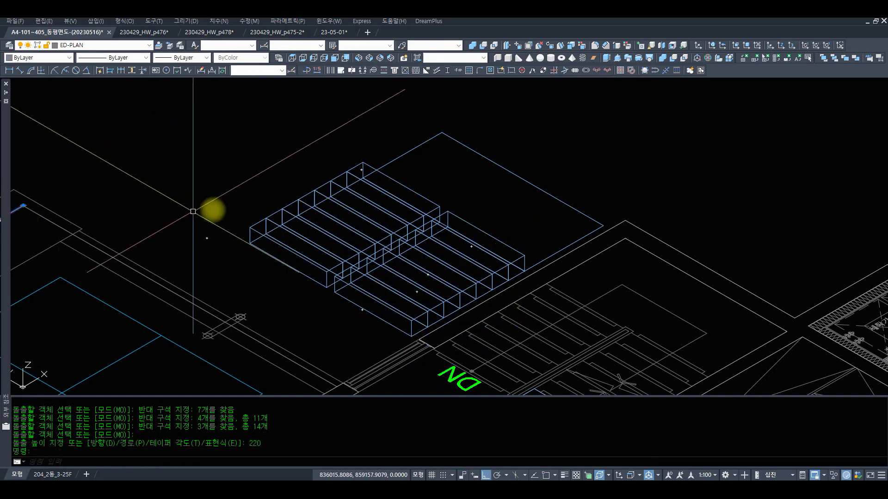
{"action": "key", "text": "Escape"}
{"action": "key", "text": "Escape"}
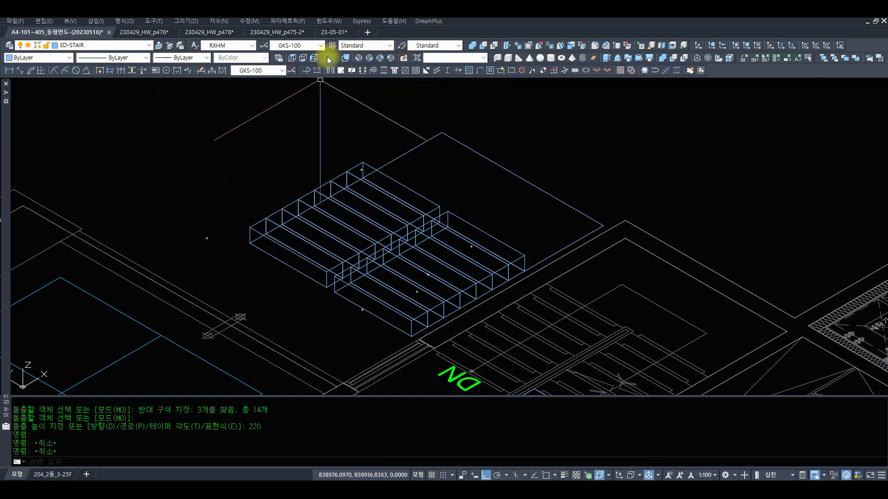
Examine the extruded treads of both flights in a side view, zoomed in on their end faces
{"action": "left_click", "coordinate": [323, 62]}
{"action": "type", "text": "z z"}
{"action": "left_click", "coordinate": [781, 177]}
{"action": "left_click", "coordinate": [693, 152]}
{"action": "type", "text": "r"}
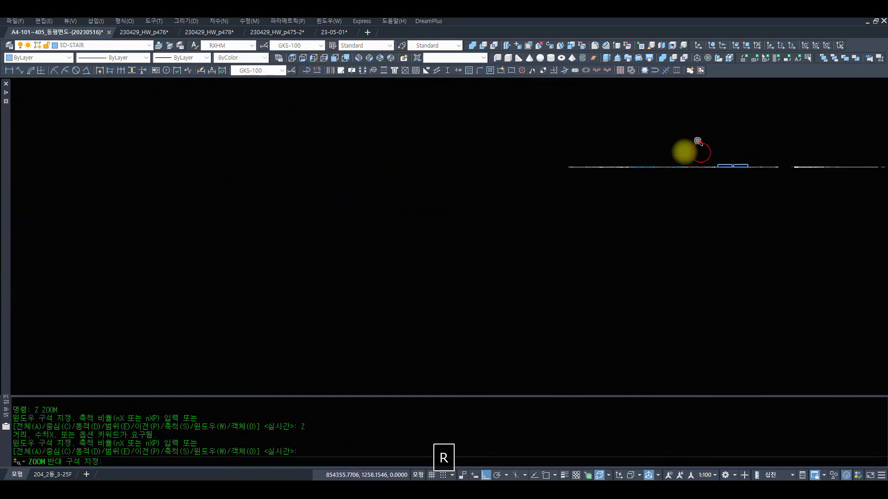
{"action": "left_click", "coordinate": [37, 116]}
{"action": "type", "text": "r"}
{"action": "key", "text": "Escape"}
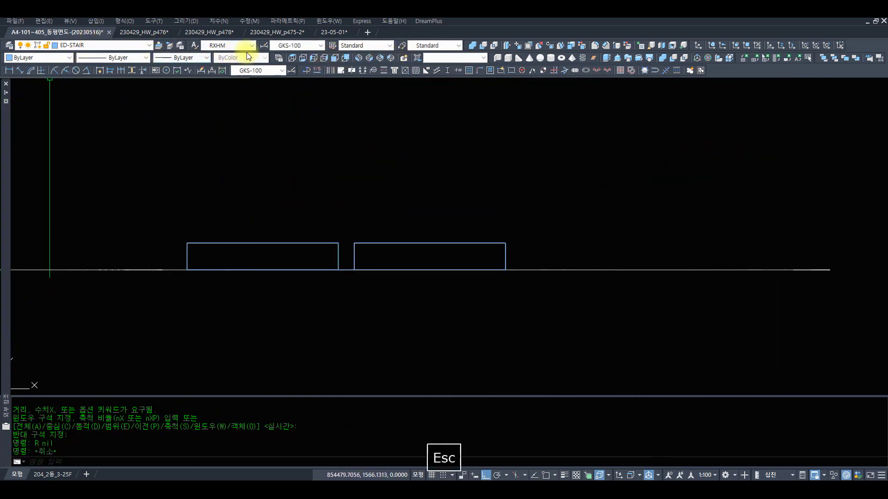
Examine the row of seven extruded treads in the front view at close range
{"action": "left_click", "coordinate": [334, 59]}
{"action": "key", "text": "space"}
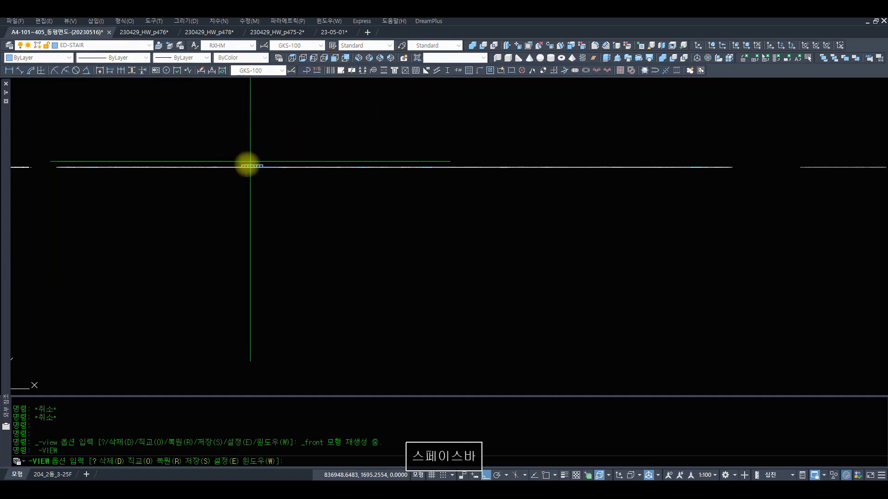
{"action": "type", "text": "z"}
{"action": "key", "text": "space"}
{"action": "key", "text": "Escape"}
{"action": "key", "text": "Escape"}
{"action": "type", "text": "z"}
{"action": "key", "text": "space"}
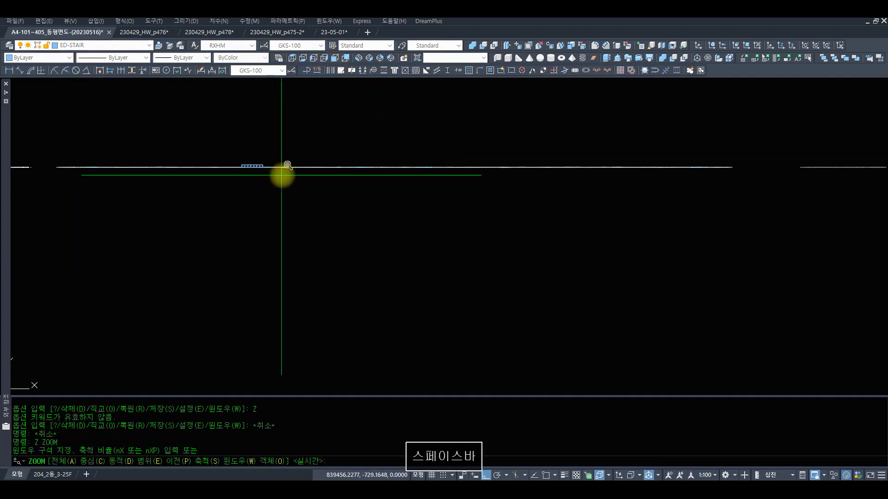
{"action": "scroll", "coordinate": [246, 153], "scroll_direction": "up", "scroll_amount": 10}
{"action": "left_click", "coordinate": [443, 86]}
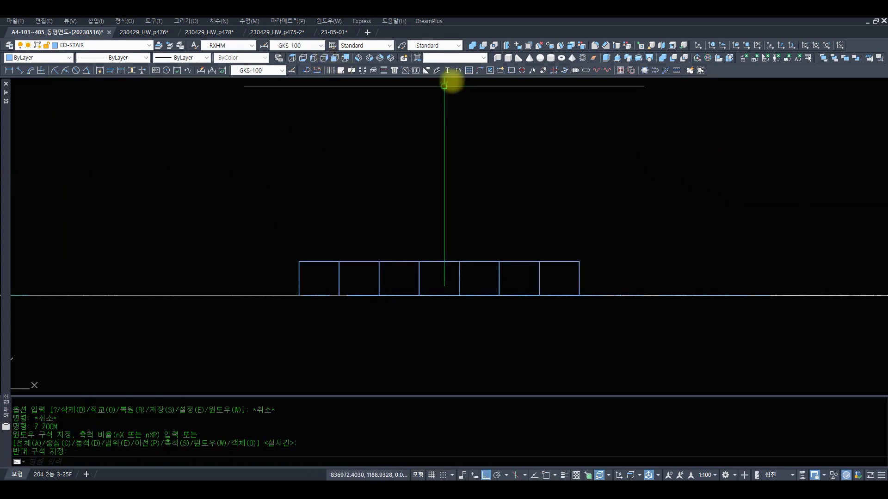
Return to the southwest isometric view and enlarge both tread flights with the landing rectangle
{"action": "left_click", "coordinate": [358, 61]}
{"action": "type", "text": "z"}
{"action": "key", "text": "space"}
{"action": "type", "text": "z"}
{"action": "key", "text": "space"}
{"action": "left_click", "coordinate": [349, 205]}
{"action": "left_click", "coordinate": [293, 192]}
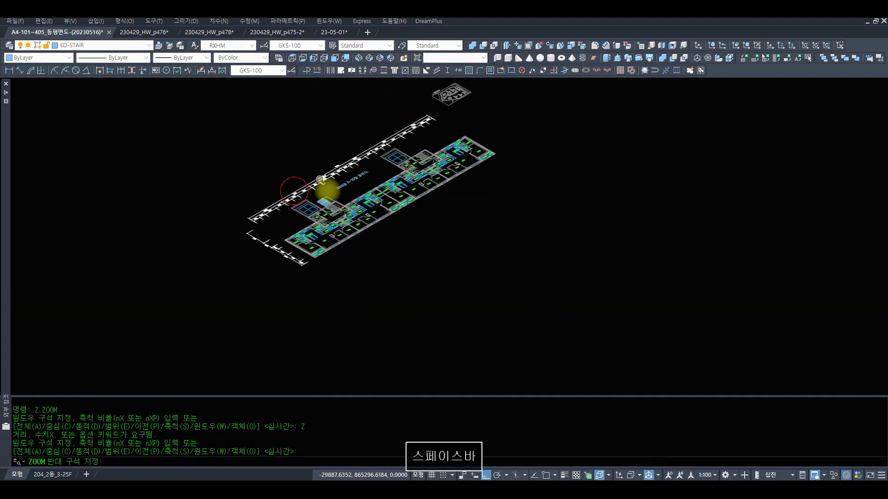
{"action": "type", "text": "z"}
{"action": "key", "text": "space"}
{"action": "type", "text": "z"}
{"action": "key", "text": "space"}
{"action": "left_click", "coordinate": [663, 311]}
{"action": "left_click", "coordinate": [343, 147]}
{"action": "type", "text": "r m"}
{"action": "key", "text": "space"}
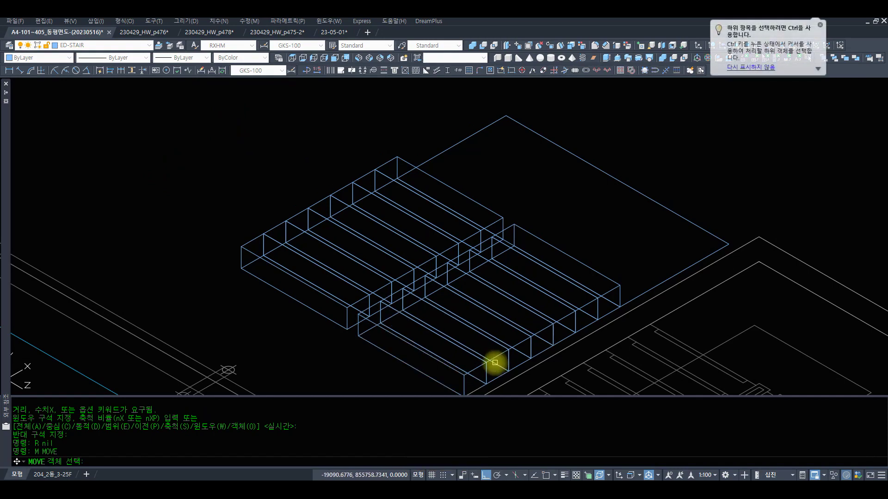
{"action": "left_click", "coordinate": [492, 362]}
{"action": "key", "text": "Escape"}
Move all treads of the near flight except the lowest one up by one tread height, from endpoint to endpoint
{"action": "type", "text": "z"}
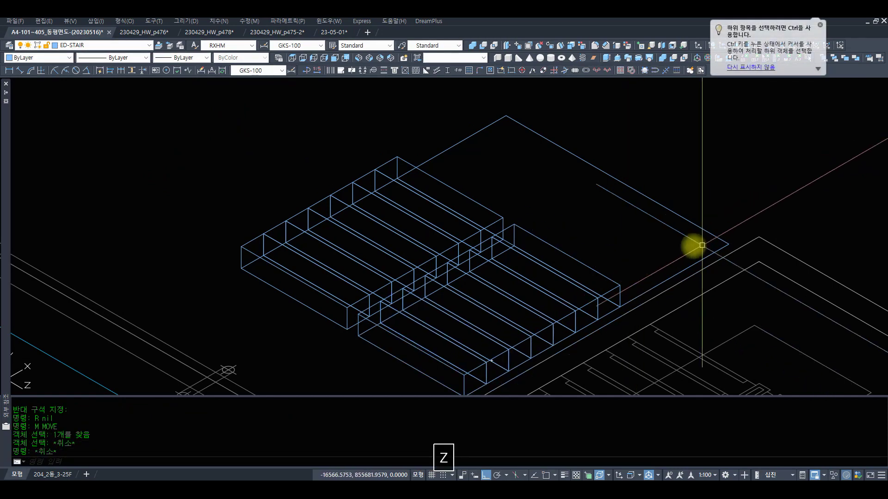
{"action": "key", "text": "space"}
{"action": "left_click_drag", "start_coordinate": [693, 246], "coordinate": [561, 306]}
{"action": "key", "text": "space"}
{"action": "type", "text": "z z"}
{"action": "key", "text": "space"}
{"action": "left_click", "coordinate": [602, 354]}
{"action": "left_click", "coordinate": [349, 174]}
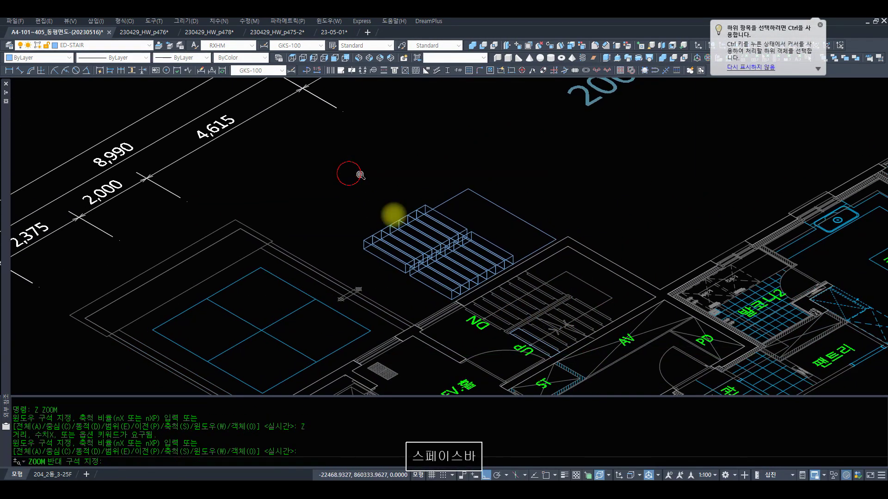
{"action": "type", "text": "z"}
{"action": "key", "text": "space"}
{"action": "left_click", "coordinate": [535, 315]}
{"action": "left_click", "coordinate": [214, 110]}
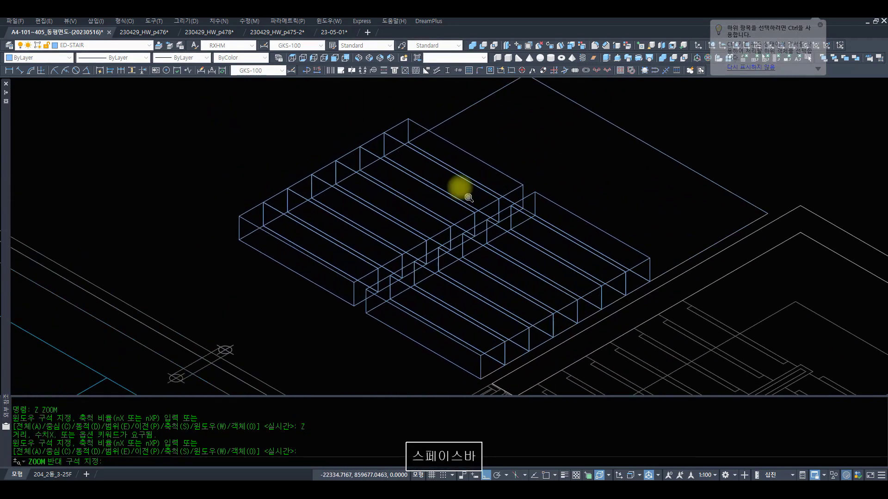
{"action": "type", "text": "m"}
{"action": "key", "text": "space"}
{"action": "left_click", "coordinate": [548, 353]}
{"action": "left_click", "coordinate": [568, 343]}
{"action": "left_click", "coordinate": [612, 312]}
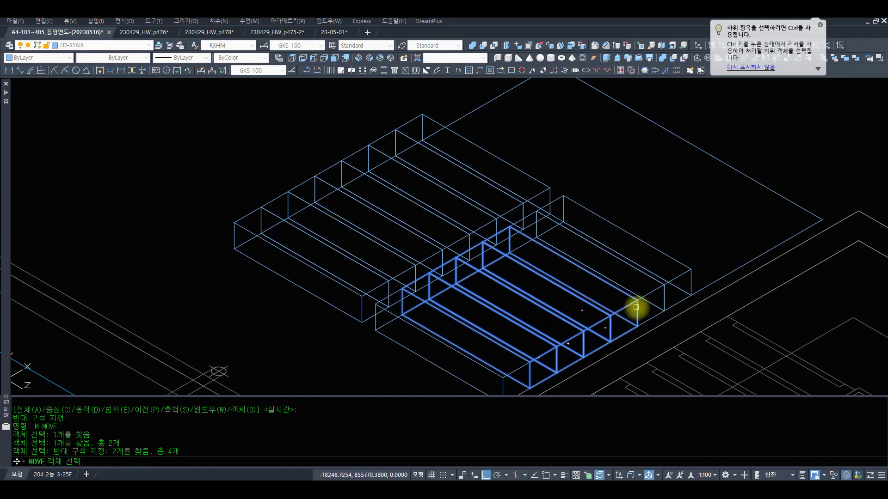
{"action": "left_click", "coordinate": [603, 303]}
{"action": "left_click", "coordinate": [637, 298]}
{"action": "key", "text": "space"}
{"action": "type", "text": "END"}
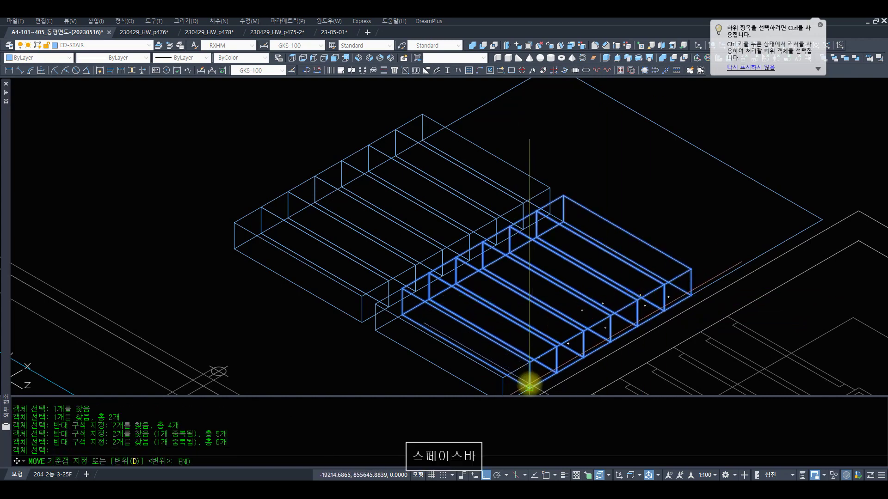
{"action": "type", "text": " <- EE"}
{"action": "key", "text": "space"}
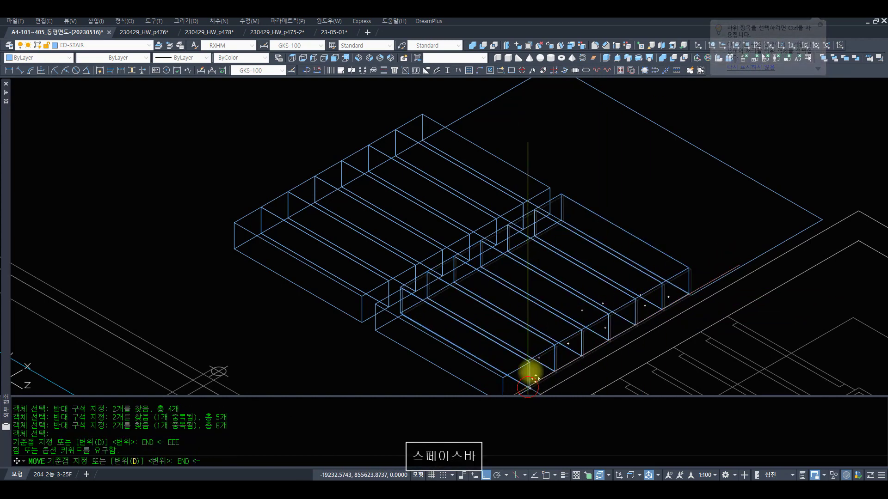
{"action": "left_click", "coordinate": [528, 383]}
Move the same treads without the second one up another tread height, reusing the previous selection
{"action": "key", "text": "space"}
{"action": "type", "text": "P"}
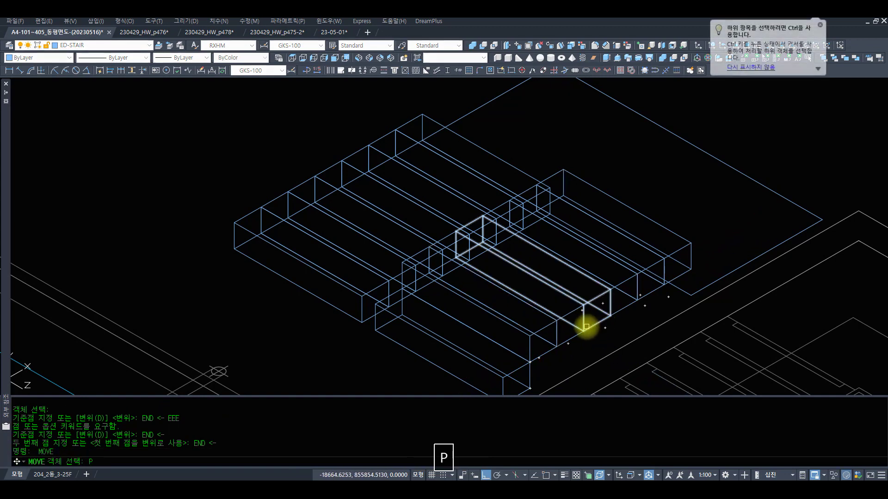
{"action": "key", "text": "space"}
{"action": "left_click", "coordinate": [545, 334], "text": "shift"}
{"action": "key", "text": "space"}
{"action": "type", "text": "E"}
{"action": "left_click", "coordinate": [556, 343]}
{"action": "type", "text": "END"}
{"action": "key", "text": "space"}
{"action": "left_click", "coordinate": [574, 304]}
Move the upper four treads of the near flight up one more tread height, leaving out the third tread
{"action": "key", "text": "space"}
{"action": "type", "text": "P"}
{"action": "key", "text": "space"}
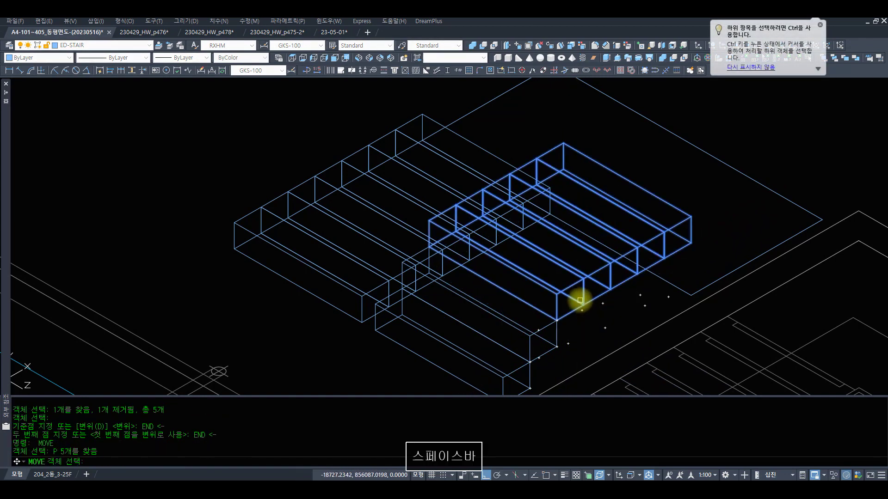
{"action": "left_click", "coordinate": [562, 293], "text": "shift"}
{"action": "key", "text": "space"}
{"action": "type", "text": "ND"}
{"action": "key", "text": "space"}
{"action": "type", "text": "END"}
{"action": "key", "text": "space"}
{"action": "left_click", "coordinate": [584, 303]}
{"action": "type", "text": "END"}
{"action": "key", "text": "space"}
{"action": "left_click", "coordinate": [584, 278]}
Move the upper three treads of the near flight up one tread height, leaving out the fourth tread
{"action": "key", "text": "space"}
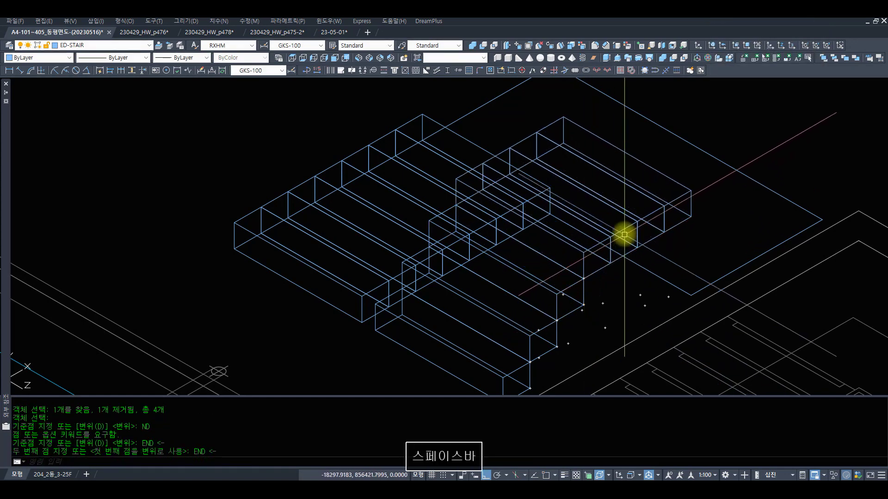
{"action": "type", "text": "P"}
{"action": "key", "text": "space"}
{"action": "left_click", "coordinate": [609, 245], "text": "shift"}
{"action": "key", "text": "space"}
{"action": "type", "text": "END"}
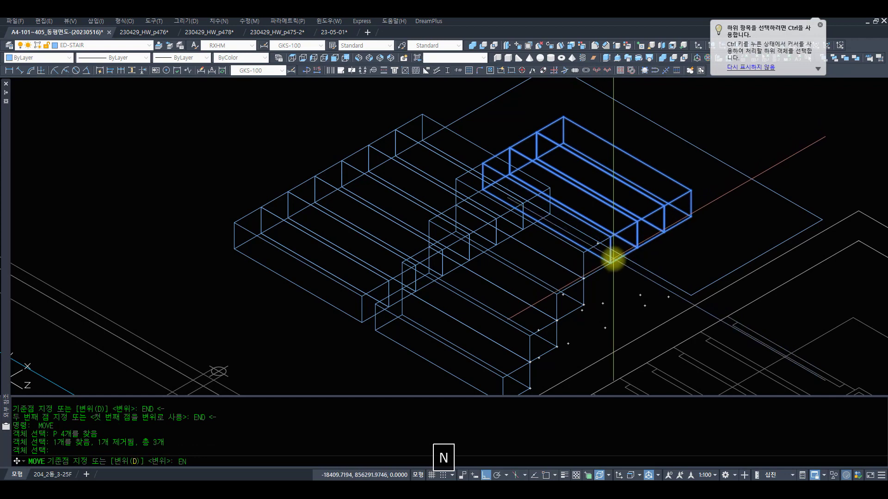
{"action": "key", "text": "space"}
{"action": "left_click", "coordinate": [612, 259]}
{"action": "type", "text": "END"}
{"action": "key", "text": "space"}
{"action": "left_click", "coordinate": [622, 230]}
Move the last two treads of the near flight up one tread height, leaving out the fifth tread
{"action": "key", "text": "space"}
{"action": "type", "text": "P"}
{"action": "key", "text": "space"}
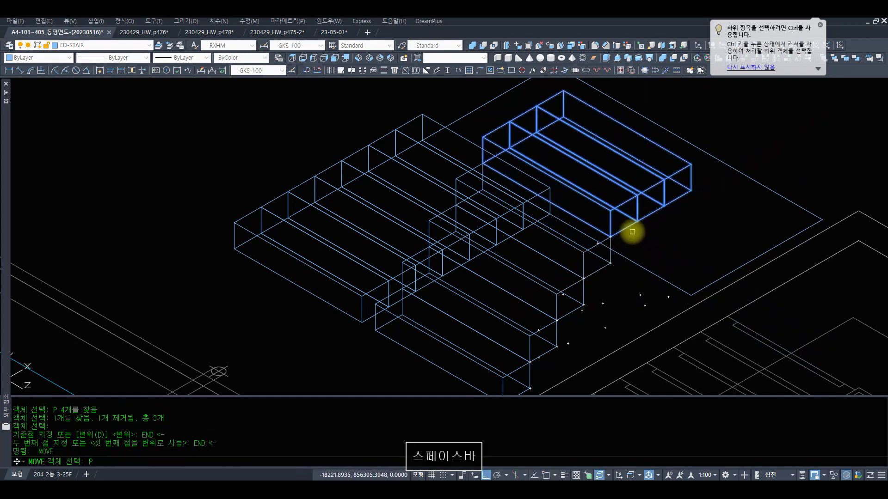
{"action": "left_click", "coordinate": [635, 210], "text": "shift"}
{"action": "key", "text": "space"}
{"action": "type", "text": "END"}
{"action": "key", "text": "space"}
{"action": "left_click", "coordinate": [637, 221]}
{"action": "type", "text": "END"}
{"action": "key", "text": "space"}
{"action": "left_click", "coordinate": [646, 185]}
Move only the topmost tread of the near flight up one tread height, endpoint to endpoint
{"action": "key", "text": "space"}
{"action": "type", "text": "P"}
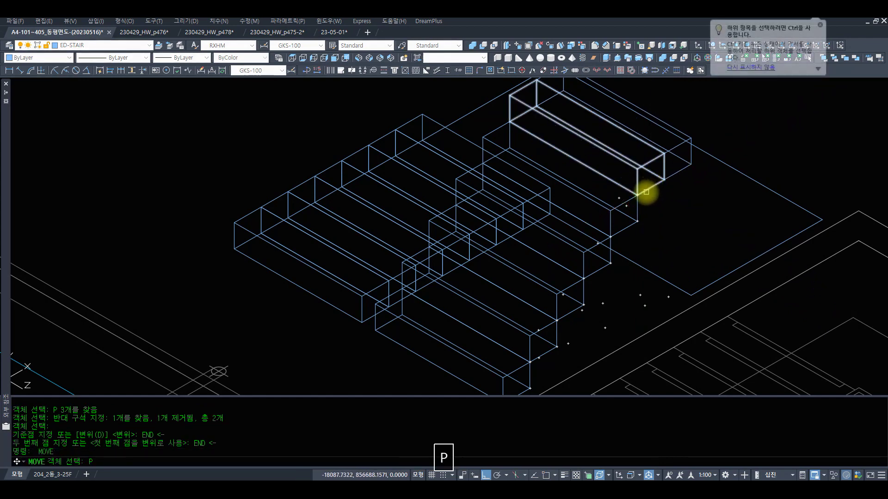
{"action": "key", "text": "space"}
{"action": "left_click", "coordinate": [649, 161], "text": "shift"}
{"action": "key", "text": "space"}
{"action": "type", "text": "END <-"}
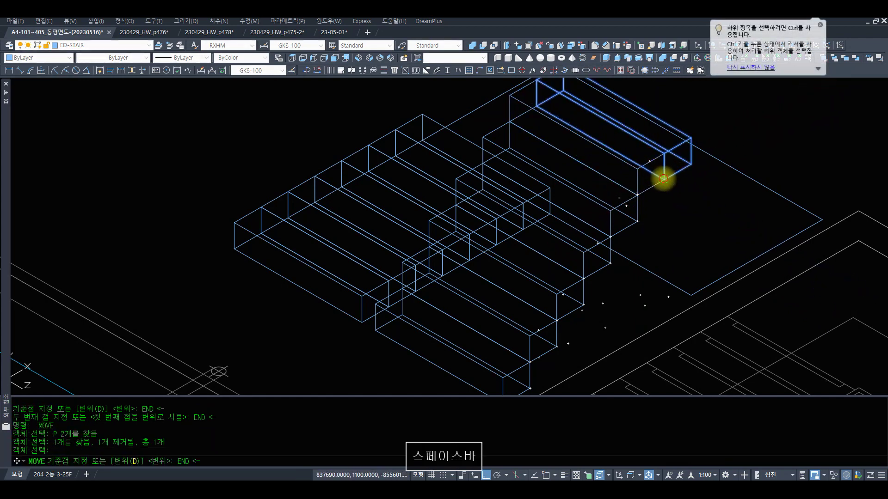
{"action": "left_click", "coordinate": [664, 179]}
{"action": "type", "text": "END"}
{"action": "key", "text": "space"}
{"action": "left_click", "coordinate": [663, 154]}
Extrude the landing rectangle by 220 into a solid slab
{"action": "type", "text": "Z"}
{"action": "key", "text": "space"}
{"action": "key", "text": "space"}
{"action": "left_click_drag", "start_coordinate": [542, 141], "coordinate": [515, 240]}
{"action": "key", "text": "space"}
{"action": "type", "text": "Z"}
{"action": "key", "text": "space"}
{"action": "type", "text": "Z"}
{"action": "key", "text": "space"}
{"action": "left_click", "coordinate": [578, 303]}
{"action": "left_click", "coordinate": [342, 163]}
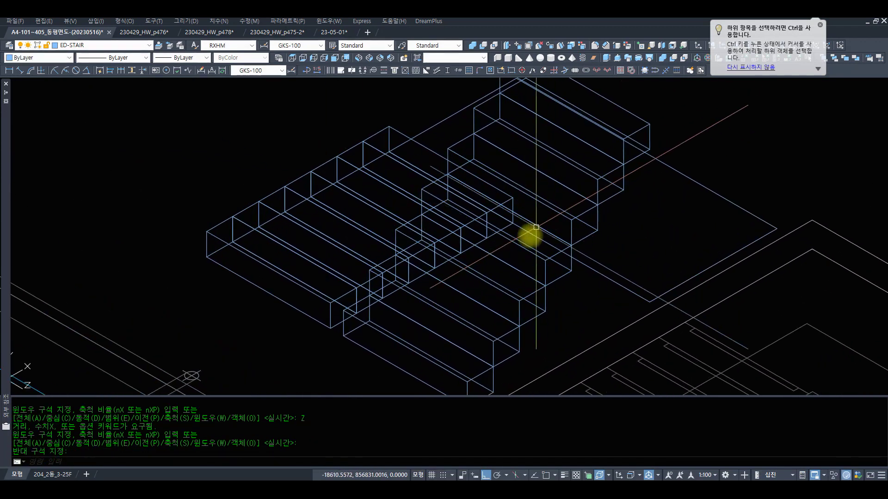
{"action": "type", "text": "M"}
{"action": "key", "text": "Escape"}
{"action": "key", "text": "Escape"}
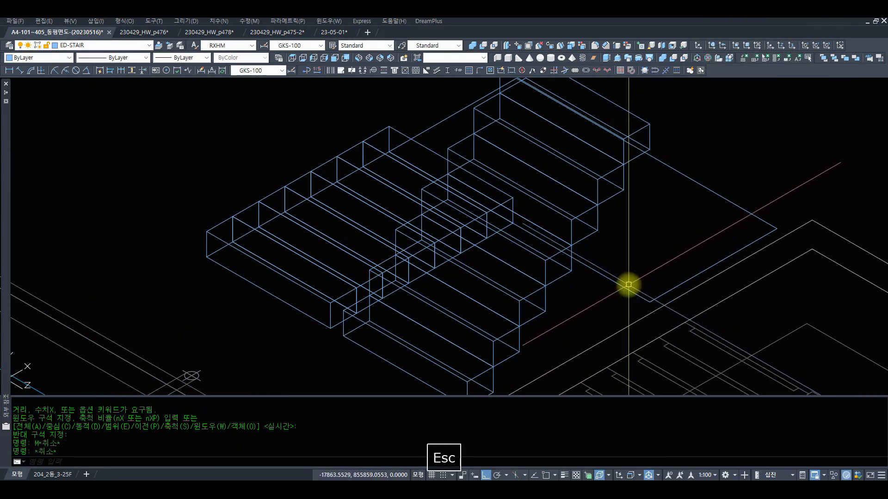
{"action": "left_click", "coordinate": [610, 60]}
{"action": "left_click", "coordinate": [640, 260]}
{"action": "left_click", "coordinate": [596, 283]}
{"action": "key", "text": "space"}
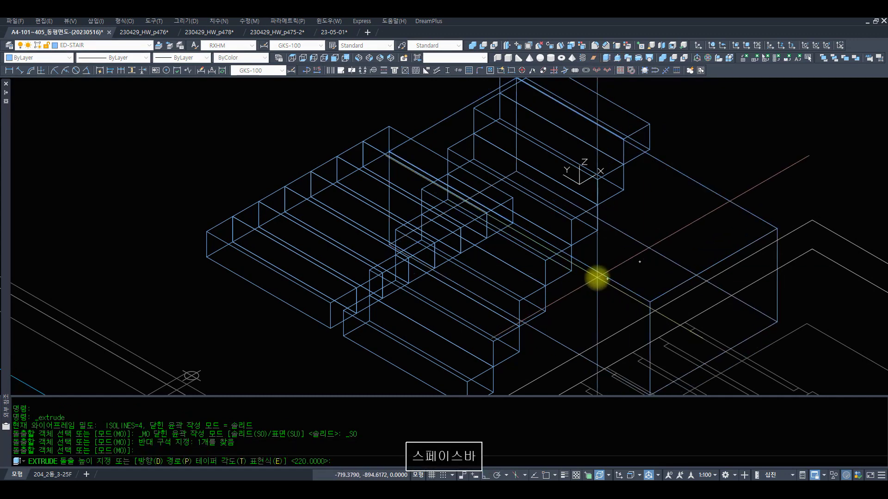
{"action": "type", "text": "220"}
{"action": "key", "text": "Return"}
Move the landing slab so its near bottom corner sits on the upper corner of the near flight's topmost tread
{"action": "type", "text": "M"}
{"action": "key", "text": "Return"}
{"action": "type", "text": "X"}
{"action": "key", "text": "Return"}
{"action": "type", "text": "X"}
{"action": "left_click", "coordinate": [662, 274]}
{"action": "left_click", "coordinate": [640, 255]}
{"action": "key", "text": "space"}
{"action": "type", "text": "WND"}
{"action": "key", "text": "space"}
{"action": "type", "text": "END"}
{"action": "key", "text": "space"}
{"action": "left_click", "coordinate": [649, 298]}
{"action": "type", "text": "END"}
{"action": "key", "text": "space"}
{"action": "left_click", "coordinate": [649, 123]}
Move the second flight's six treads nearest the landing down one tread height, endpoint to endpoint, leaving the outermost tread in place
{"action": "type", "text": "Z"}
{"action": "key", "text": "space"}
{"action": "key", "text": "space"}
{"action": "scroll", "coordinate": [544, 185], "scroll_direction": "down", "scroll_amount": 10}
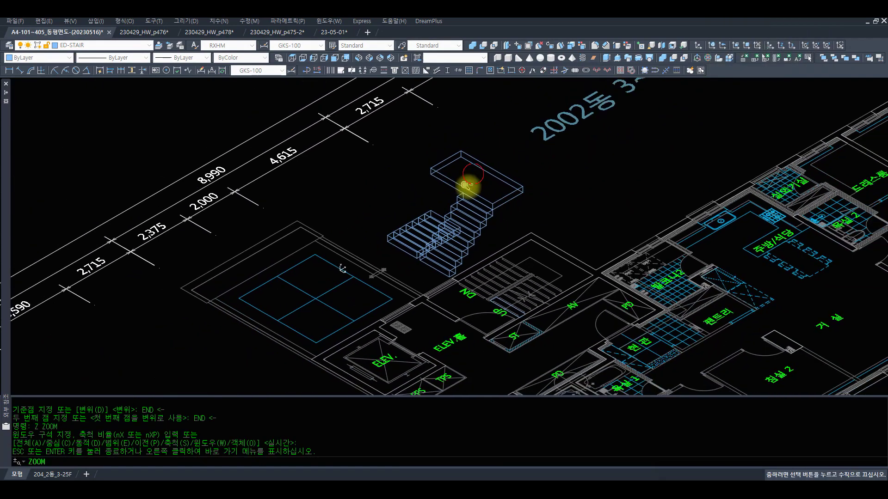
{"action": "type", "text": "Z"}
{"action": "key", "text": "space"}
{"action": "left_click", "coordinate": [558, 309]}
{"action": "left_click", "coordinate": [307, 129]}
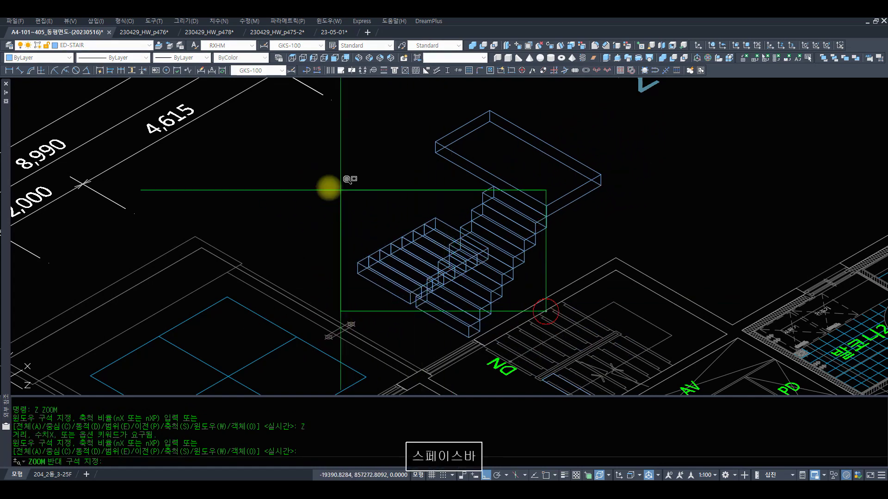
{"action": "left_click", "coordinate": [327, 188]}
{"action": "type", "text": "R"}
{"action": "key", "text": "space"}
{"action": "type", "text": "M"}
{"action": "key", "text": "space"}
{"action": "type", "text": "C"}
{"action": "key", "text": "space"}
{"action": "key", "text": "space"}
{"action": "left_click", "coordinate": [454, 229]}
{"action": "left_click", "coordinate": [348, 146]}
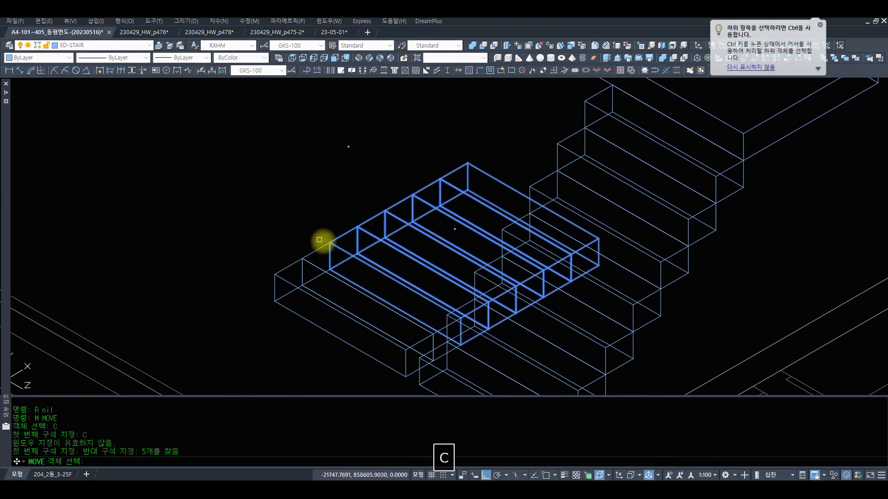
{"action": "left_click", "coordinate": [316, 218]}
{"action": "key", "text": "space"}
{"action": "type", "text": "E"}
{"action": "left_click", "coordinate": [302, 258]}
{"action": "type", "text": "END"}
{"action": "key", "text": "space"}
{"action": "left_click", "coordinate": [317, 277]}
{"action": "key", "text": "space"}
{"action": "type", "text": "P"}
{"action": "key", "text": "space"}
{"action": "key", "text": "space"}
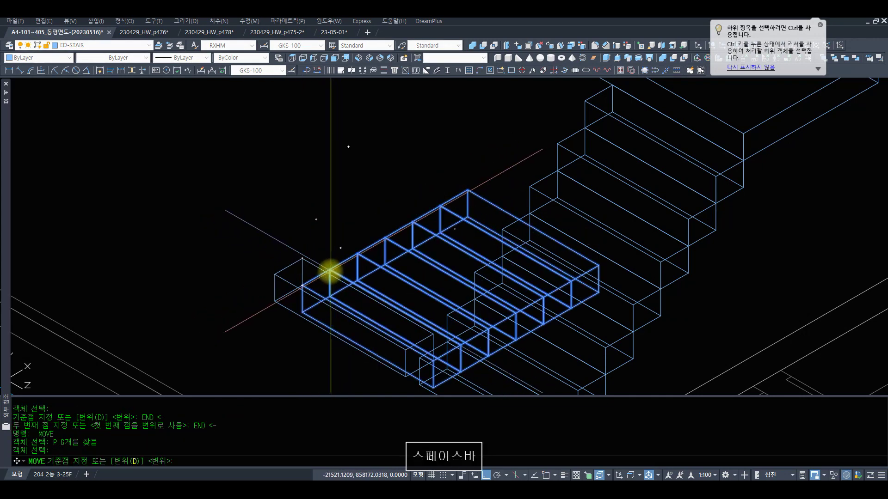
{"action": "key", "text": "Escape"}
{"action": "key", "text": "Escape"}
{"action": "key", "text": "space"}
{"action": "type", "text": "P"}
{"action": "key", "text": "space"}
{"action": "key", "text": "space"}
{"action": "left_click", "coordinate": [319, 272]}
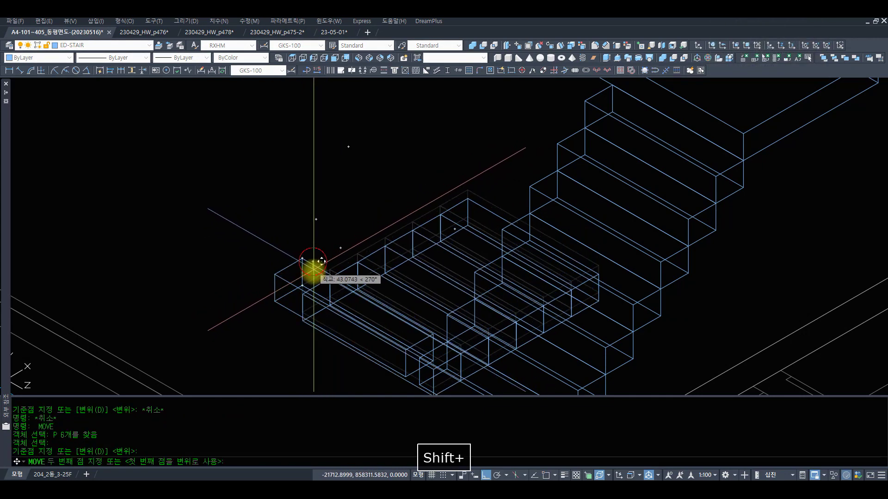
{"action": "key", "text": "Escape"}
{"action": "key", "text": "Escape"}
Move the second flight's last five treads down one more tread height, removing the second tread from the previous selection
{"action": "key", "text": "space"}
{"action": "type", "text": "P"}
{"action": "key", "text": "space"}
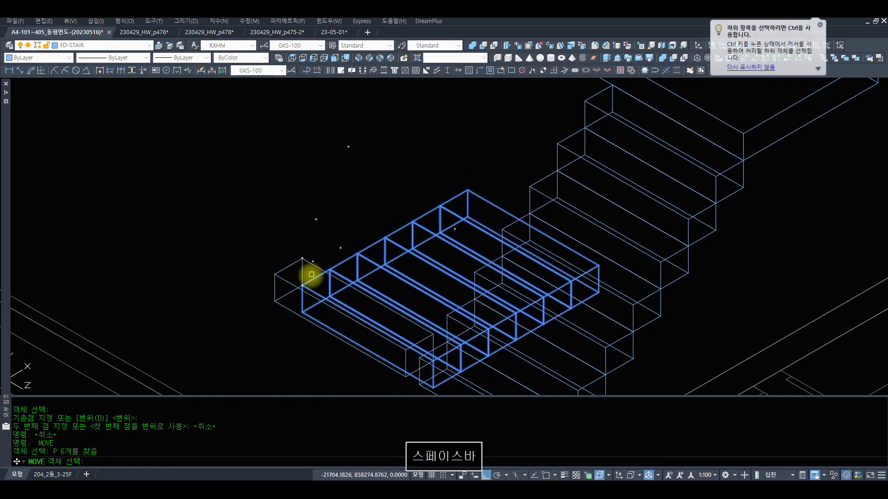
{"action": "key", "text": "space"}
{"action": "type", "text": "E"}
{"action": "left_click", "coordinate": [329, 270]}
{"action": "type", "text": "END <-"}
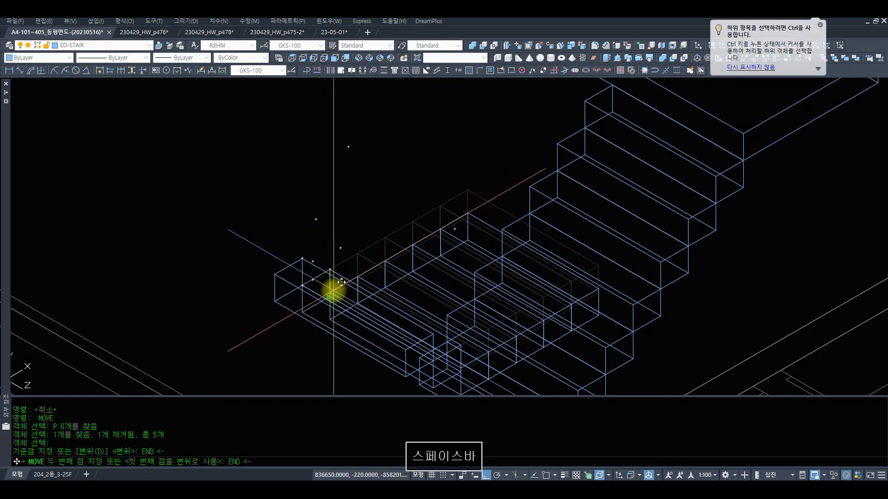
{"action": "left_click", "coordinate": [341, 282]}
Move the second flight's last four treads down one tread height, endpoint to endpoint, leaving out the third tread
{"action": "key", "text": "space"}
{"action": "type", "text": "P"}
{"action": "key", "text": "space"}
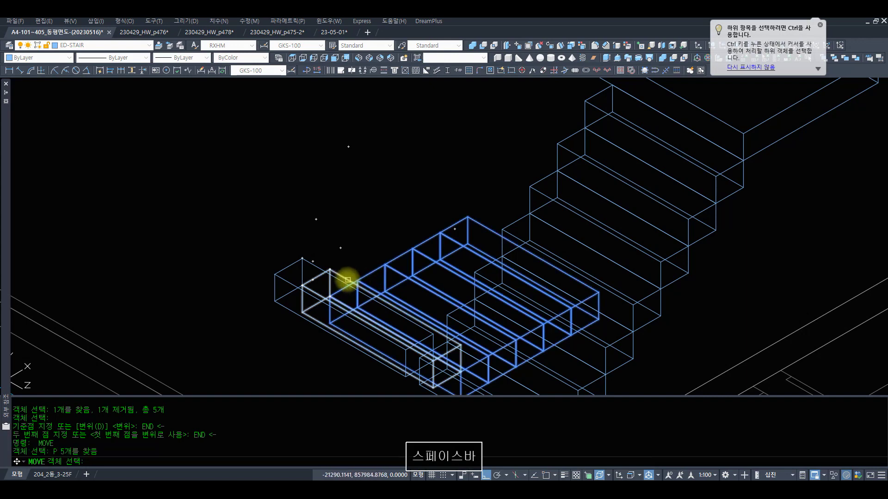
{"action": "left_click_drag", "start_coordinate": [334, 296], "coordinate": [335, 294], "text": "shift"}
{"action": "key", "text": "space"}
{"action": "type", "text": "D"}
{"action": "key", "text": "space"}
{"action": "type", "text": "EN"}
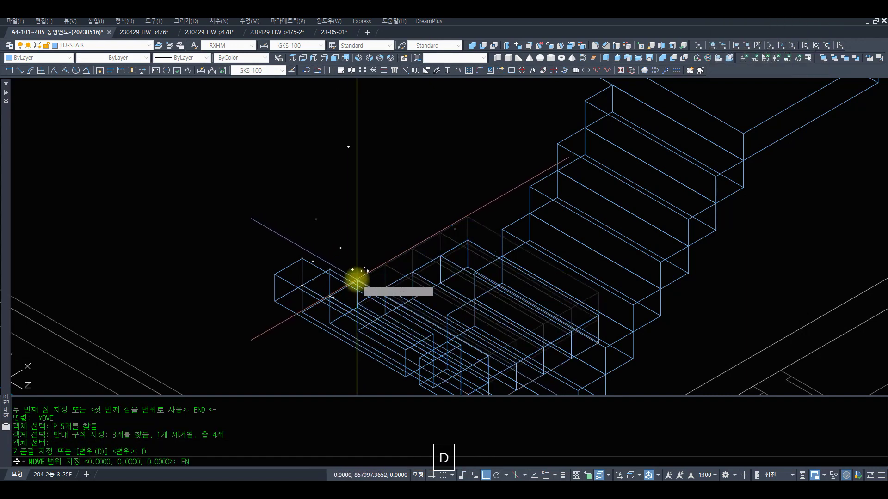
{"action": "key", "text": "Escape"}
{"action": "type", "text": "M"}
{"action": "key", "text": "space"}
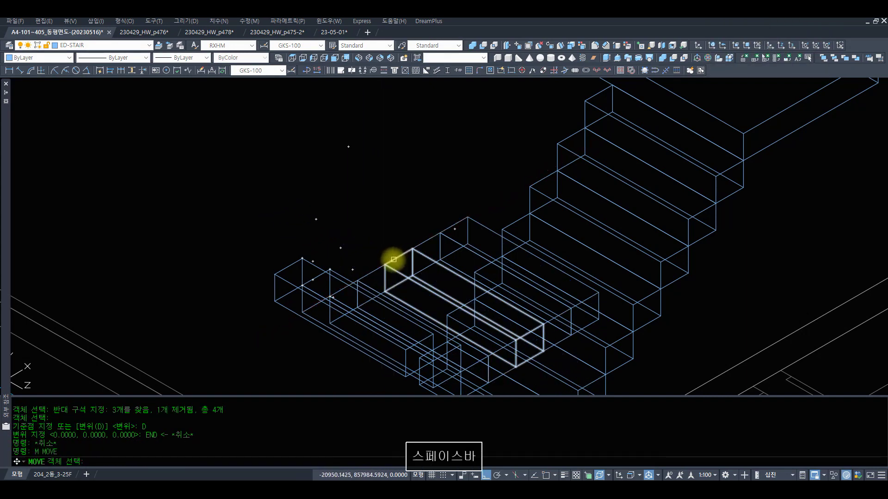
{"action": "type", "text": "P"}
{"action": "key", "text": "space"}
{"action": "key", "text": "space"}
{"action": "type", "text": "END"}
{"action": "key", "text": "space"}
{"action": "left_click", "coordinate": [357, 280]}
{"action": "type", "text": "EN"}
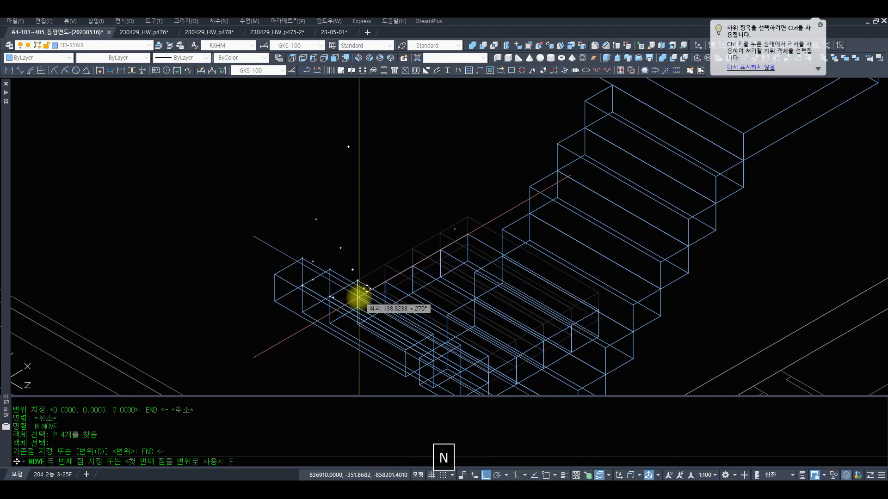
{"action": "left_click", "coordinate": [360, 302]}
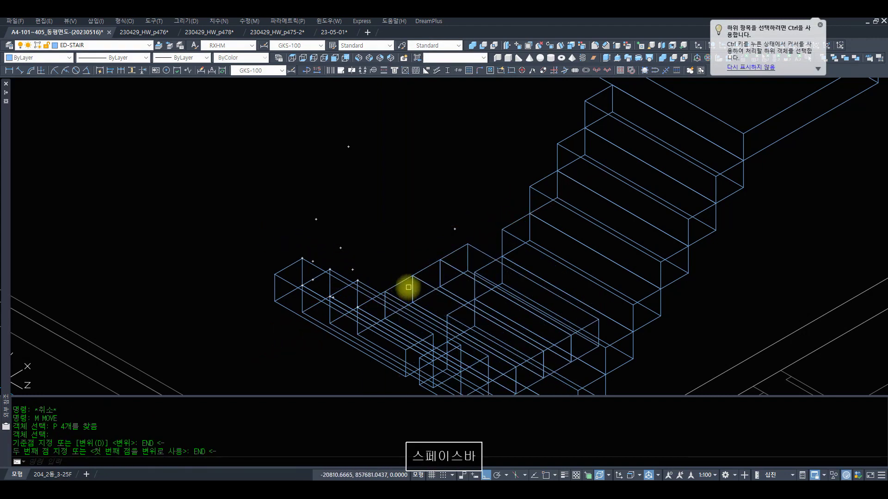
Move the second flight's last three treads down one tread height, leaving out the fourth tread
{"action": "key", "text": "space"}
{"action": "type", "text": "END"}
{"action": "key", "text": "space"}
{"action": "left_click", "coordinate": [385, 292]}
{"action": "type", "text": "END"}
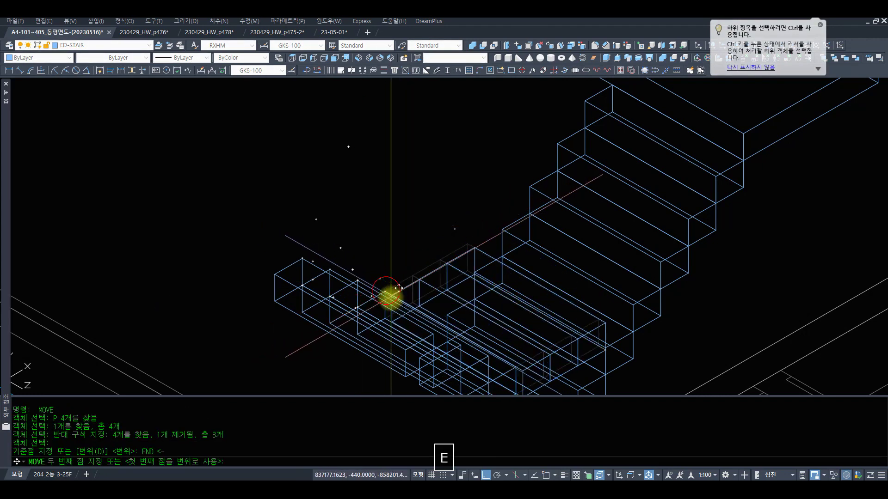
{"action": "key", "text": "space"}
Move the second flight's last two treads down one tread height using a crossing selection and endpoint snaps
{"action": "type", "text": "Z"}
{"action": "key", "text": "space"}
{"action": "key", "text": "space"}
{"action": "left_click_drag", "start_coordinate": [447, 238], "coordinate": [437, 314]}
{"action": "key", "text": "space"}
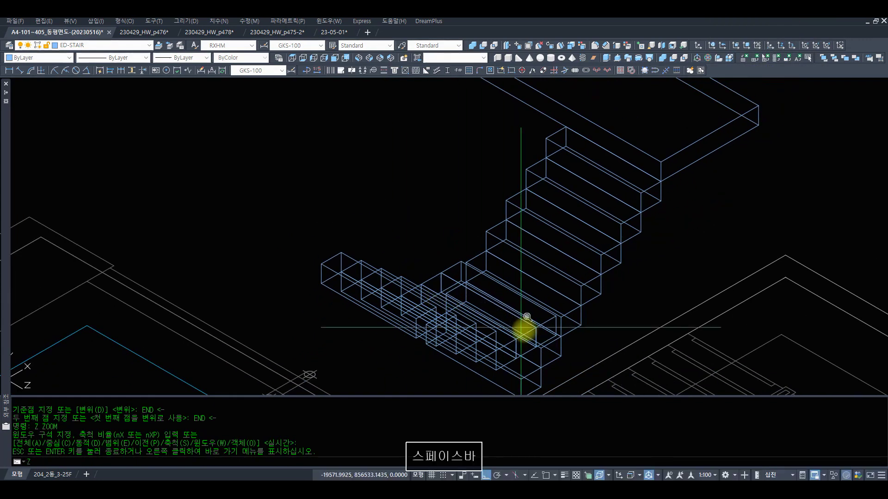
{"action": "type", "text": "Z Z"}
{"action": "left_click", "coordinate": [520, 325]}
{"action": "left_click", "coordinate": [388, 254]}
{"action": "type", "text": "M C C"}
{"action": "left_click", "coordinate": [437, 189]}
{"action": "left_click", "coordinate": [372, 149]}
{"action": "key", "text": "space"}
{"action": "type", "text": "END"}
{"action": "key", "text": "space"}
{"action": "left_click", "coordinate": [320, 213]}
{"action": "type", "text": "END"}
{"action": "key", "text": "space"}
{"action": "left_click", "coordinate": [315, 298]}
Move only the second flight's final tread down one tread height, from its upper to its lower endpoint
{"action": "key", "text": "space"}
{"action": "left_click", "coordinate": [451, 225]}
{"action": "key", "text": "space"}
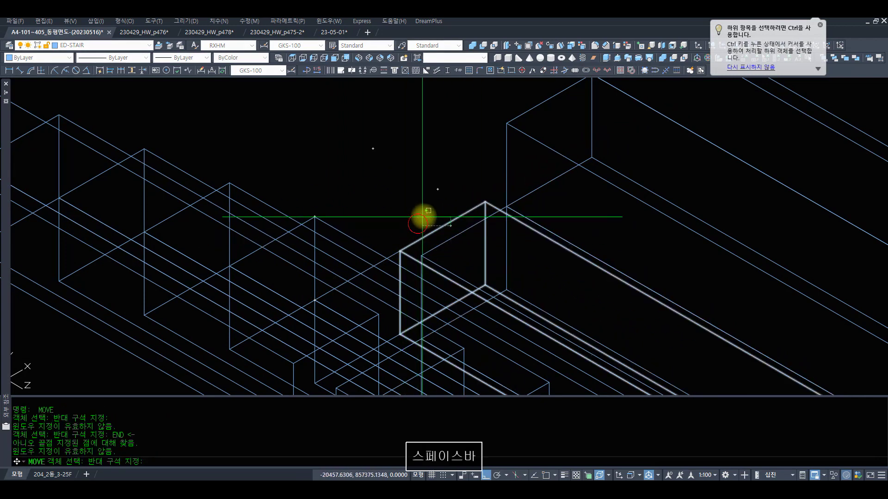
{"action": "left_click", "coordinate": [429, 203]}
{"action": "key", "text": "space"}
{"action": "type", "text": "END"}
{"action": "key", "text": "space"}
{"action": "left_click", "coordinate": [400, 251]}
{"action": "type", "text": "END"}
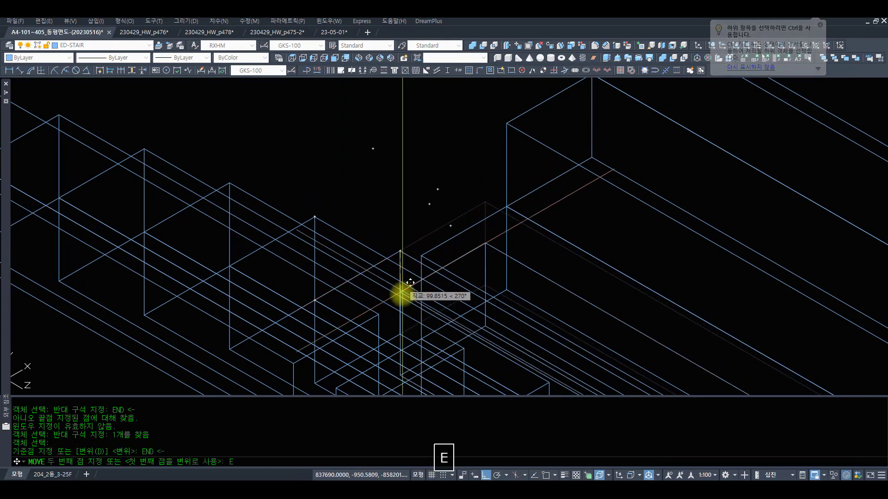
{"action": "key", "text": "space"}
{"action": "left_click", "coordinate": [424, 302]}
Examine the floor plan's hall area in front of the DN and UP stairs
{"action": "type", "text": "z"}
{"action": "key", "text": "space"}
{"action": "key", "text": "space"}
{"action": "left_click_drag", "start_coordinate": [460, 157], "coordinate": [455, 293]}
{"action": "key", "text": "space"}
{"action": "type", "text": "z"}
{"action": "key", "text": "space"}
{"action": "left_click", "coordinate": [573, 331]}
{"action": "left_click", "coordinate": [398, 243]}
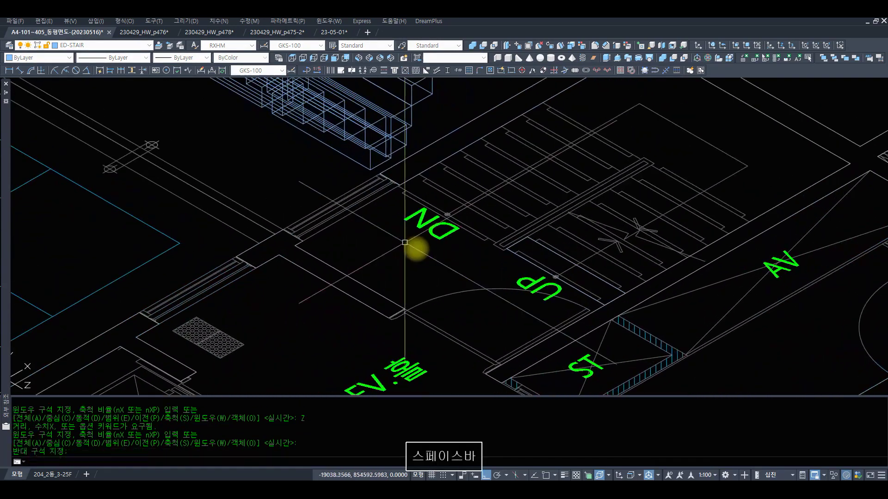
{"action": "type", "text": "r"}
{"action": "key", "text": "space"}
{"action": "key", "text": "space"}
{"action": "type", "text": "rec"}
{"action": "key", "text": "space"}
{"action": "type", "text": "E"}
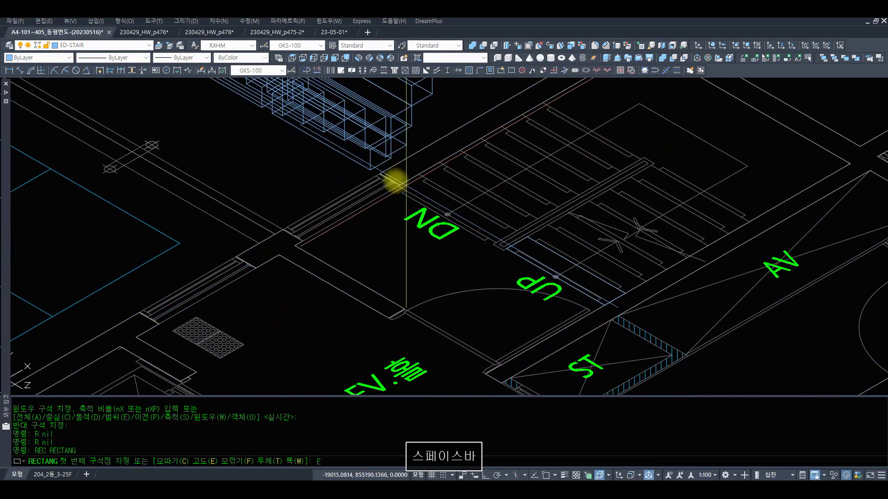
{"action": "type", "text": "ND"}
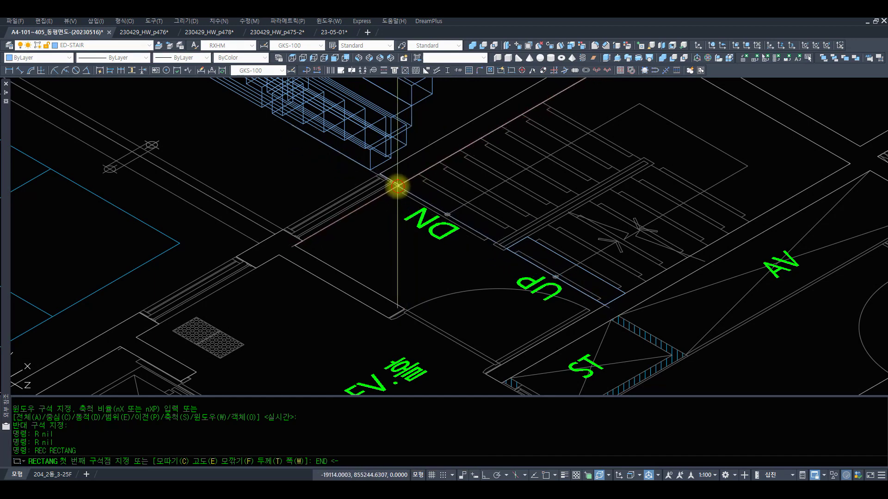
{"action": "left_click", "coordinate": [397, 186]}
{"action": "type", "text": "END"}
{"action": "key", "text": "Escape"}
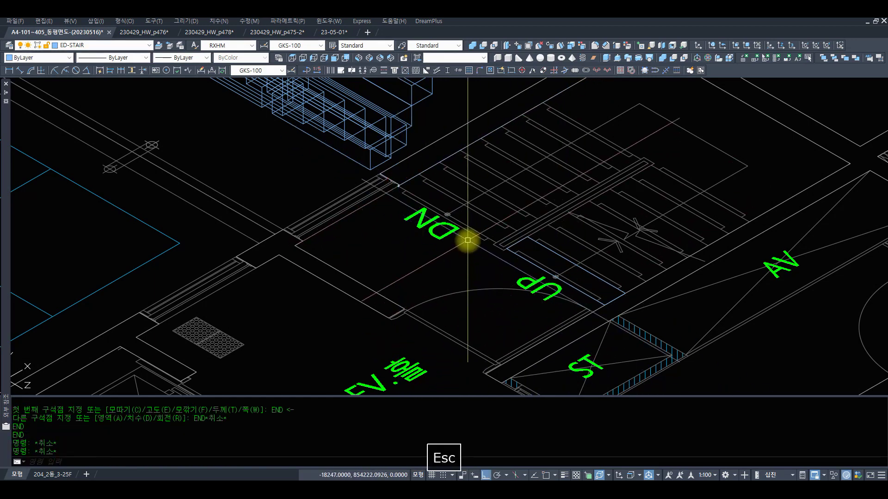
Reset the UCS to World and draw a rectangle over the hall floor from its wall corner to the far corner at the UP stair
{"action": "type", "text": "UCS"}
{"action": "key", "text": "space"}
{"action": "type", "text": "w"}
{"action": "key", "text": "space"}
{"action": "type", "text": "r"}
{"action": "key", "text": "space"}
{"action": "type", "text": "rec"}
{"action": "key", "text": "space"}
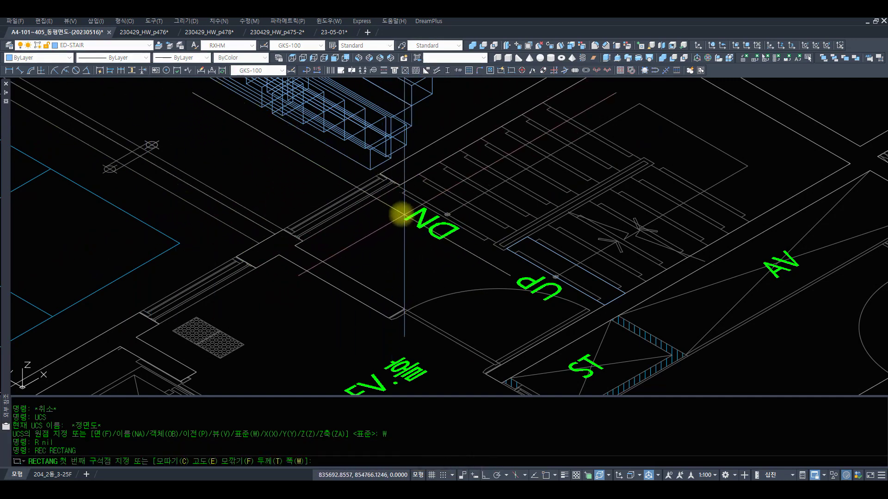
{"action": "type", "text": "END"}
{"action": "key", "text": "space"}
{"action": "left_click", "coordinate": [295, 246]}
{"action": "type", "text": "END"}
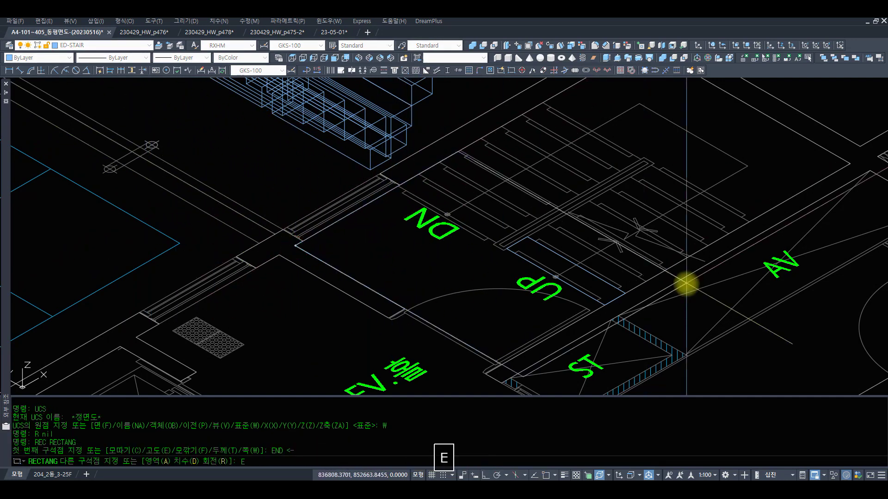
{"action": "key", "text": "space"}
{"action": "left_click", "coordinate": [601, 305]}
Move the hall floor rectangle by its corner at the UP stair to the modelled stair's lower corner, using endpoint snaps
{"action": "type", "text": "m"}
{"action": "key", "text": "space"}
{"action": "left_click", "coordinate": [594, 307]}
{"action": "key", "text": "space"}
{"action": "type", "text": "END"}
{"action": "key", "text": "space"}
{"action": "left_click", "coordinate": [604, 305]}
{"action": "type", "text": "END"}
{"action": "key", "text": "space"}
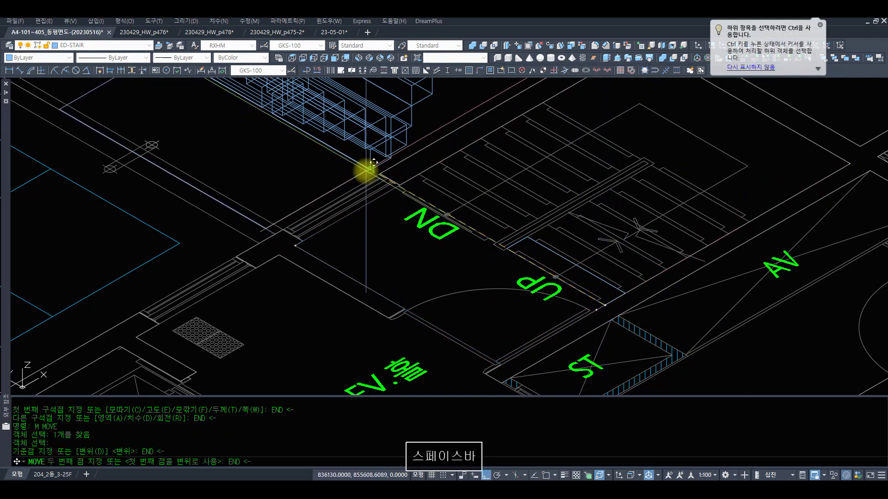
{"action": "key", "text": "Escape"}
Extrude the moved hall floor rectangle 220 high into a solid slab
{"action": "left_click", "coordinate": [607, 57]}
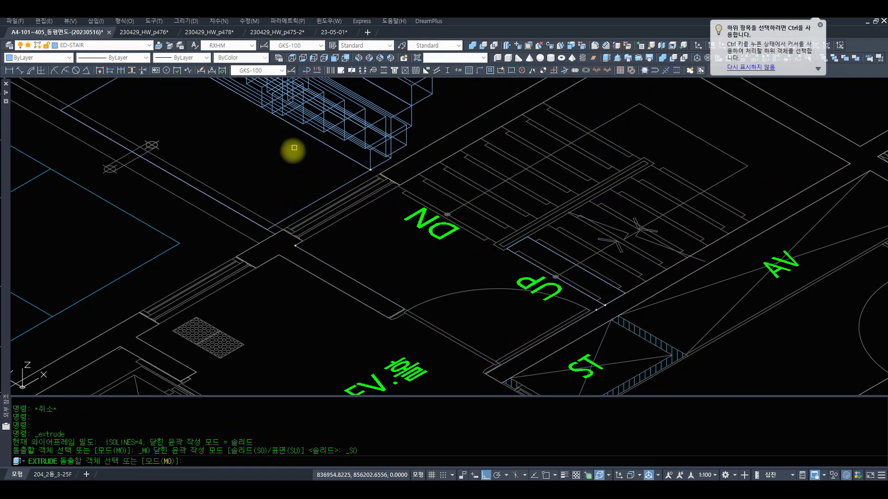
{"action": "left_click", "coordinate": [328, 185]}
{"action": "key", "text": "space"}
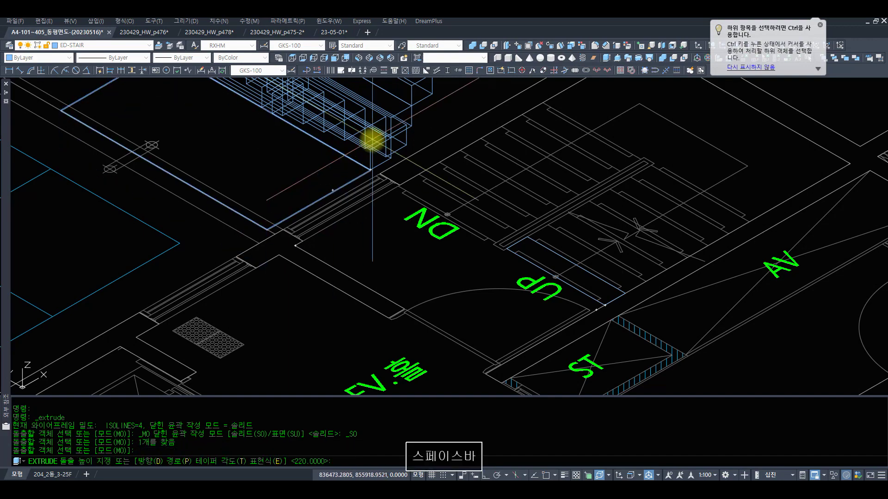
{"action": "type", "text": "220"}
{"action": "key", "text": "space"}
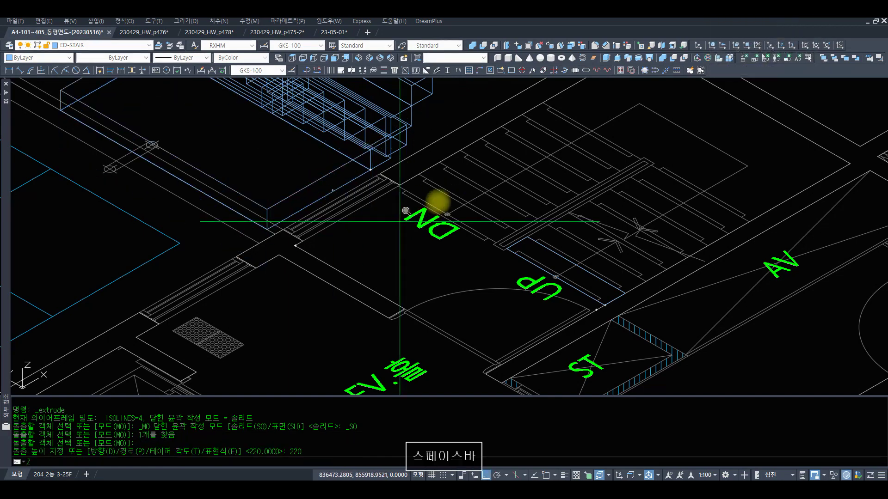
{"action": "scroll", "coordinate": [406, 211], "scroll_direction": "down", "scroll_amount": 5}
{"action": "type", "text": "z"}
{"action": "key", "text": "space"}
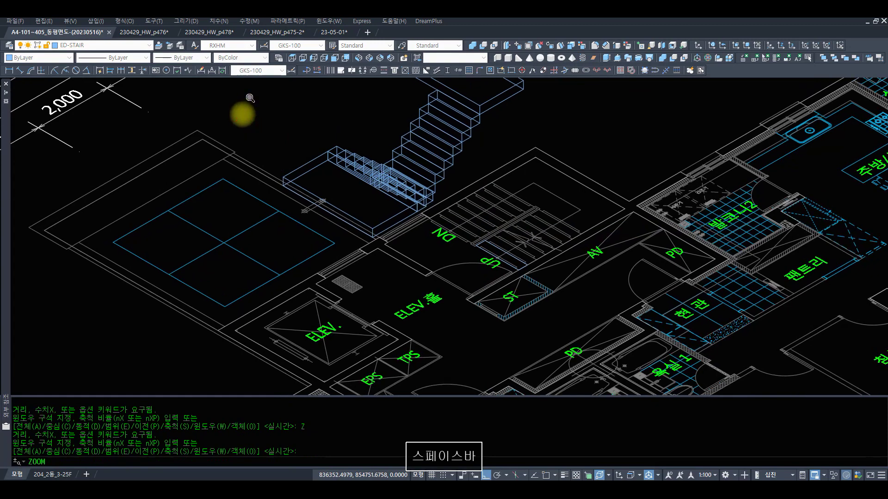
{"action": "left_click", "coordinate": [240, 124]}
{"action": "left_click", "coordinate": [499, 238]}
{"action": "type", "text": "r m"}
{"action": "key", "text": "space"}
{"action": "type", "text": "c"}
{"action": "key", "text": "space"}
{"action": "key", "text": "Escape"}
{"action": "key", "text": "Escape"}
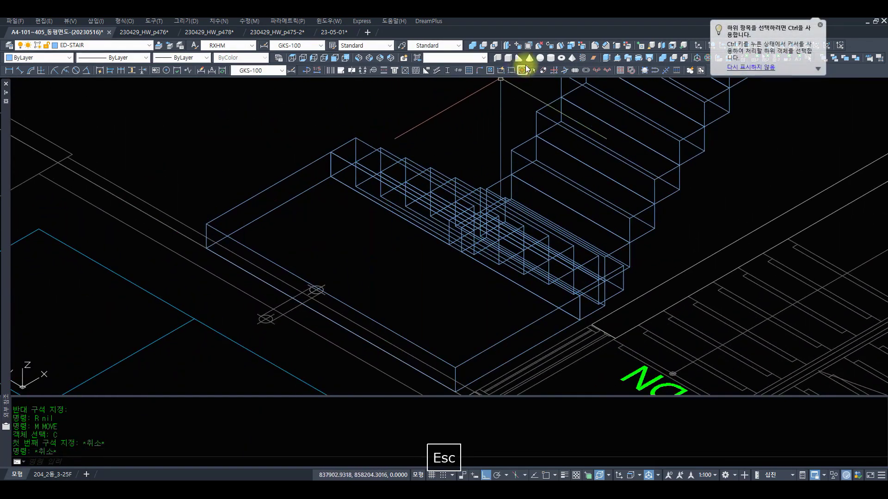
Examine the hall slab and the descending flight up close in the northeast isometric view
{"action": "left_click", "coordinate": [378, 60]}
{"action": "type", "text": "z"}
{"action": "key", "text": "space"}
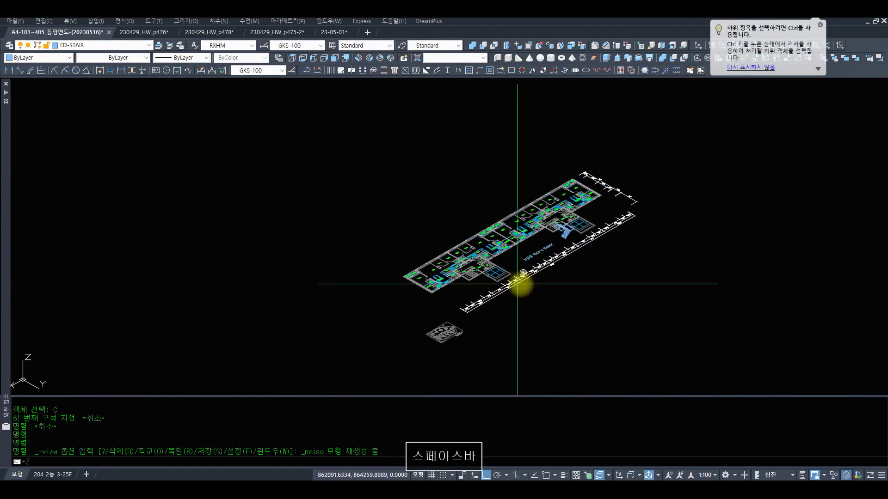
{"action": "type", "text": "z"}
{"action": "key", "text": "space"}
{"action": "left_click", "coordinate": [610, 242]}
{"action": "left_click", "coordinate": [523, 206]}
{"action": "type", "text": "z"}
{"action": "key", "text": "space"}
{"action": "key", "text": "space"}
{"action": "left_click_drag", "start_coordinate": [341, 159], "coordinate": [353, 228]}
{"action": "key", "text": "Escape"}
{"action": "key", "text": "Escape"}
{"action": "type", "text": "z"}
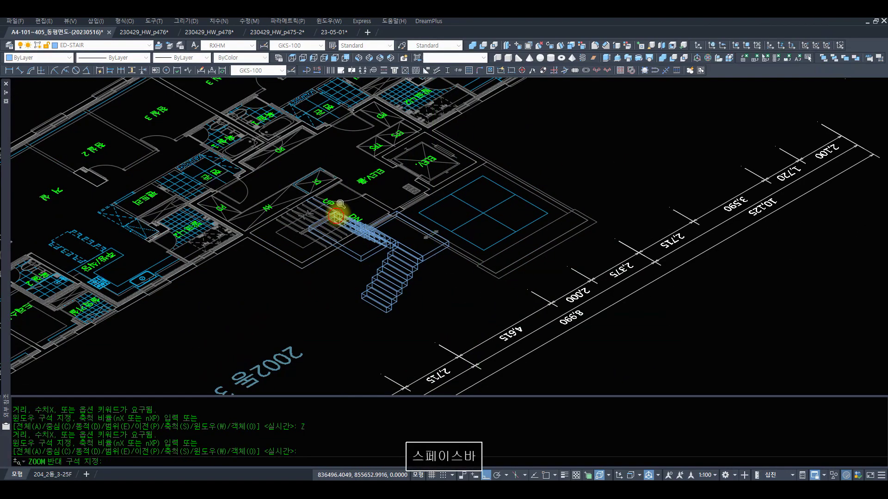
{"action": "scroll", "coordinate": [497, 190], "scroll_direction": "up", "scroll_amount": 5}
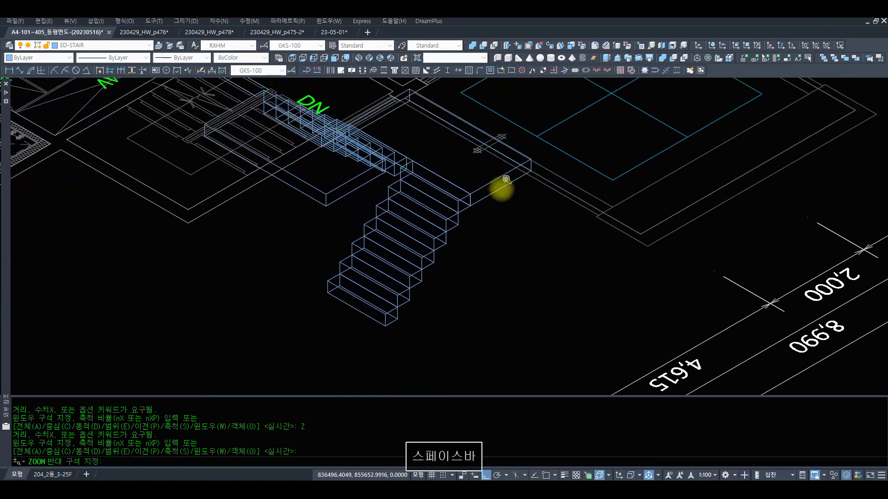
Move the hall slab and the descending flight's treads down one slab thickness, from the slab corner's upper to its lower endpoint
{"action": "type", "text": "c"}
{"action": "left_click", "coordinate": [464, 315]}
{"action": "left_click", "coordinate": [380, 218]}
{"action": "type", "text": "c"}
{"action": "left_click", "coordinate": [489, 249]}
{"action": "left_click", "coordinate": [436, 206]}
{"action": "type", "text": "c"}
{"action": "left_click", "coordinate": [395, 338]}
{"action": "key", "text": "space"}
{"action": "type", "text": "e"}
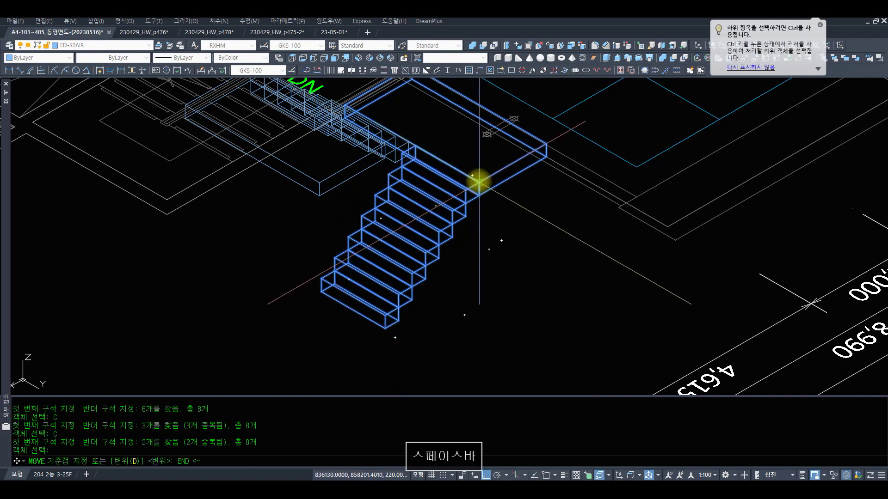
{"action": "left_click", "coordinate": [479, 182]}
{"action": "type", "text": "end"}
{"action": "left_click", "coordinate": [479, 196]}
Move only the descending flight's treads down one more tread height with a crossing selection and endpoint snaps
{"action": "key", "text": "space"}
{"action": "type", "text": "c c"}
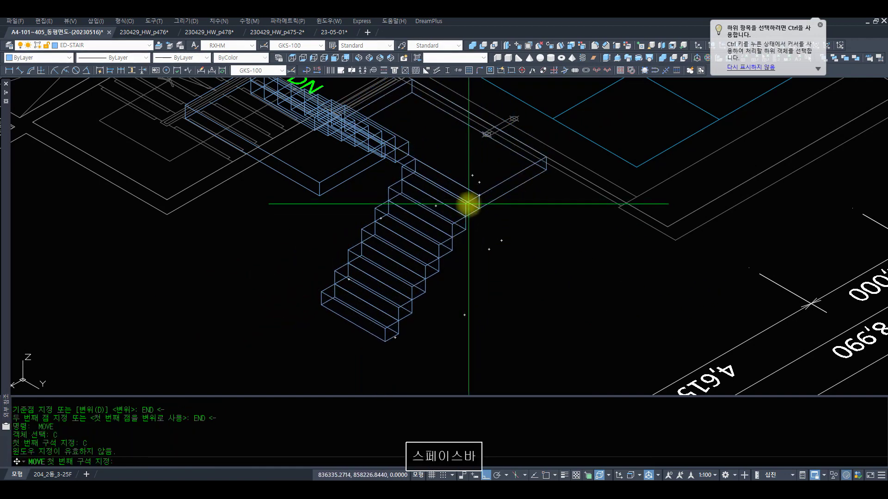
{"action": "left_click", "coordinate": [469, 204]}
{"action": "left_click", "coordinate": [317, 341]}
{"action": "left_click", "coordinate": [479, 196]}
{"action": "type", "text": "end"}
{"action": "left_click", "coordinate": [479, 209]}
Examine the junction between the hall slab and the two flights
{"action": "type", "text": "z"}
{"action": "left_click_drag", "start_coordinate": [476, 124], "coordinate": [432, 201]}
{"action": "key", "text": "space"}
{"action": "type", "text": "z z"}
{"action": "left_click", "coordinate": [515, 240]}
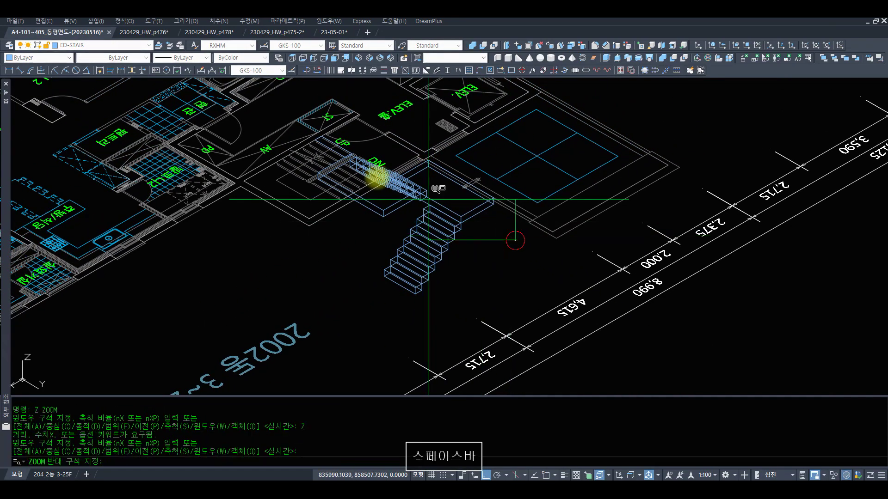
{"action": "left_click", "coordinate": [317, 152]}
{"action": "left_click", "coordinate": [435, 139]}
{"action": "key", "text": "Escape"}
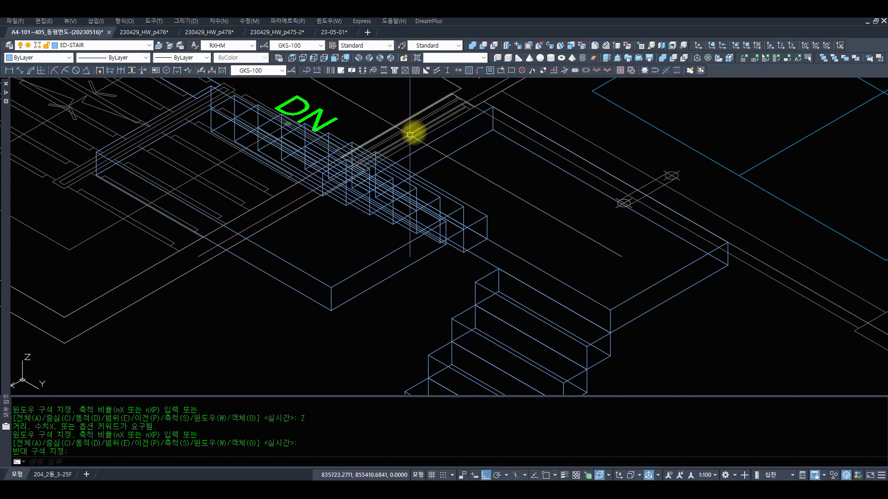
Examine the stair from the other preset views and finish on a close front view of the ascending flight's profile
{"action": "left_click", "coordinate": [359, 58]}
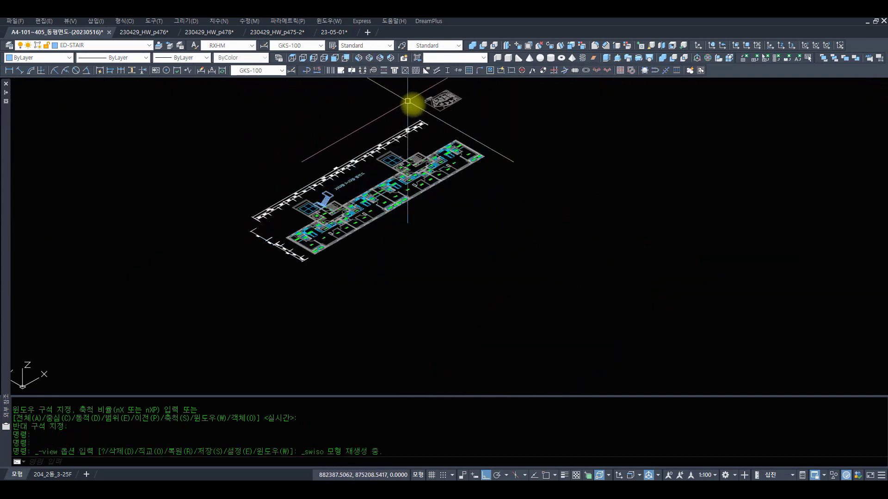
{"action": "left_click", "coordinate": [324, 57]}
{"action": "left_click", "coordinate": [314, 58]}
{"action": "left_click", "coordinate": [369, 57]}
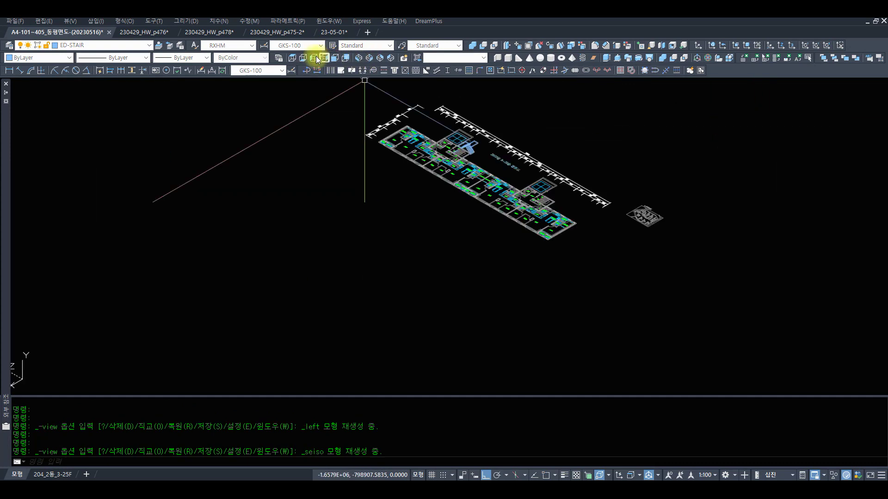
{"action": "left_click", "coordinate": [312, 59]}
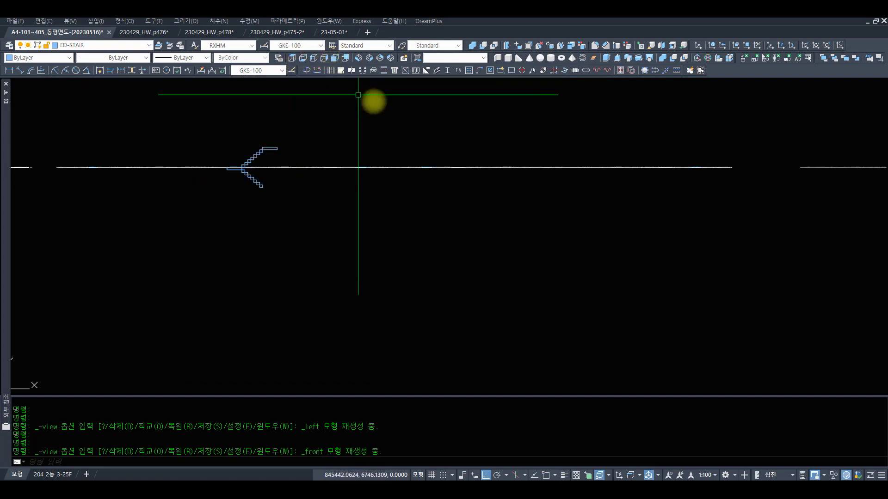
{"action": "type", "text": "z z"}
{"action": "left_click", "coordinate": [317, 200]}
{"action": "left_click", "coordinate": [224, 126]}
{"action": "type", "text": "z z z"}
{"action": "left_click", "coordinate": [174, 125]}
{"action": "left_click", "coordinate": [591, 291]}
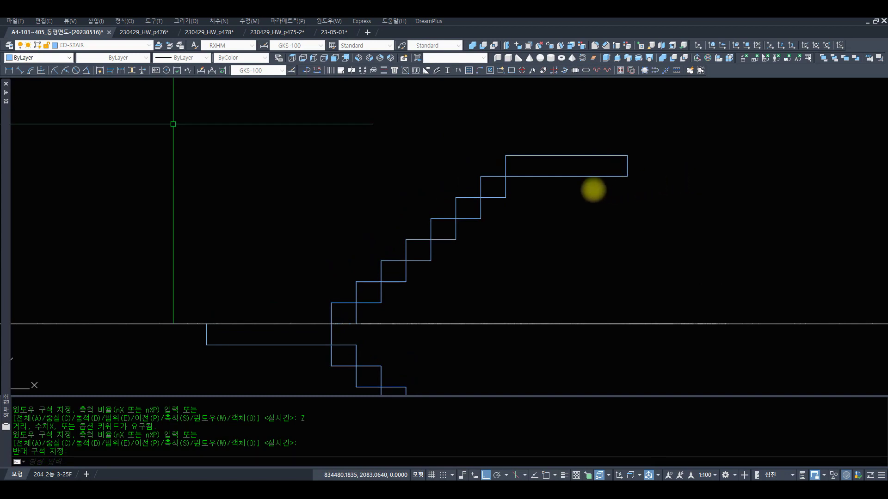
{"action": "key", "text": "Escape"}
{"action": "key", "text": "Escape"}
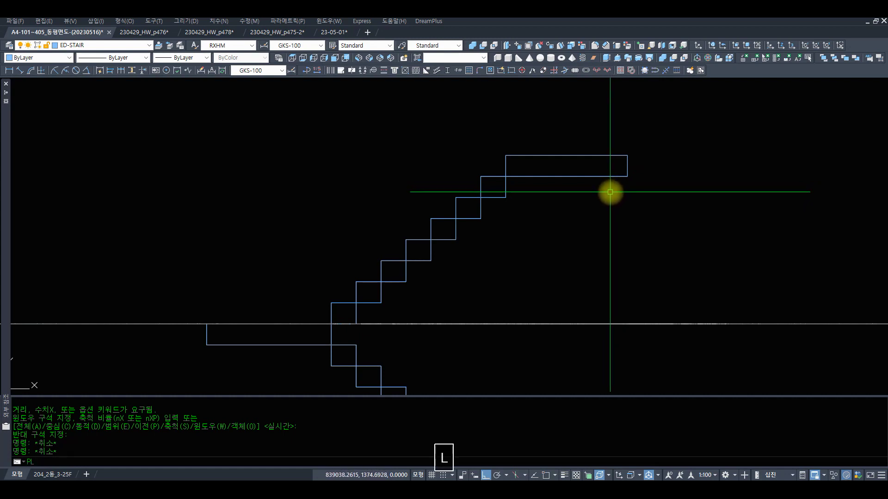
{"action": "key", "text": "space"}
{"action": "left_click", "coordinate": [627, 176]}
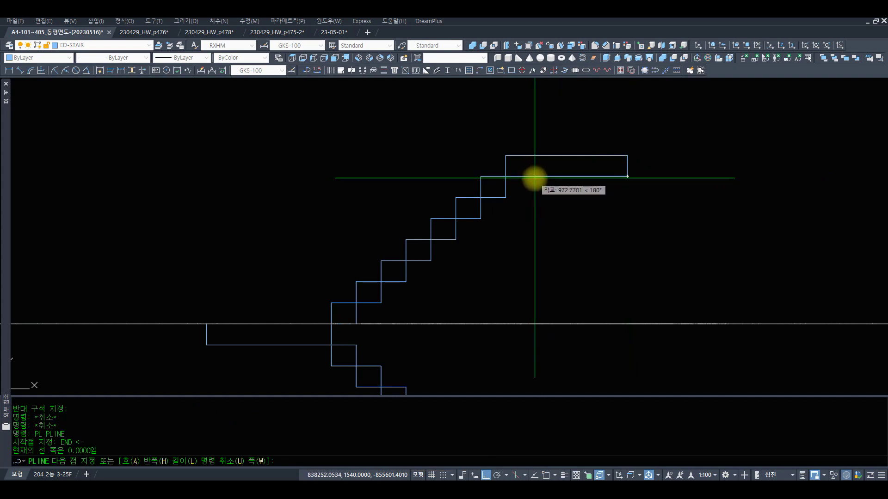
{"action": "key", "text": "Escape"}
Copy the ascending flight's top tread one step up into the landing slab, from endpoint to endpoint
{"action": "type", "text": "c"}
{"action": "key", "text": "space"}
{"action": "left_click", "coordinate": [507, 193]}
{"action": "key", "text": "space"}
{"action": "type", "text": "end"}
{"action": "left_click", "coordinate": [481, 198]}
{"action": "type", "text": "end"}
{"action": "left_click", "coordinate": [508, 176]}
{"action": "key", "text": "space"}
Draw a polyline along the stair's underside from the landing's lower outer corner, down the flight's slope, to the hall slab's lower outer corner
{"action": "type", "text": "r pl en"}
{"action": "key", "text": "space"}
{"action": "left_click", "coordinate": [628, 176]}
{"action": "type", "text": "end"}
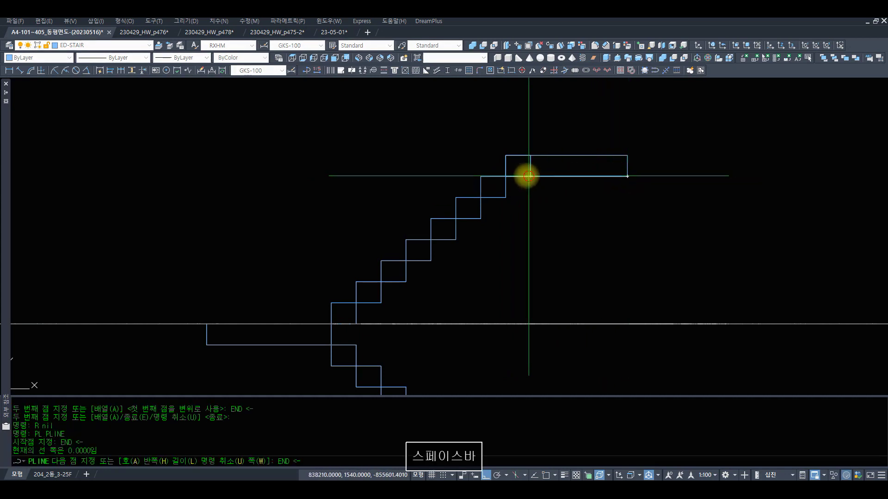
{"action": "left_click", "coordinate": [530, 176]}
{"action": "type", "text": "en"}
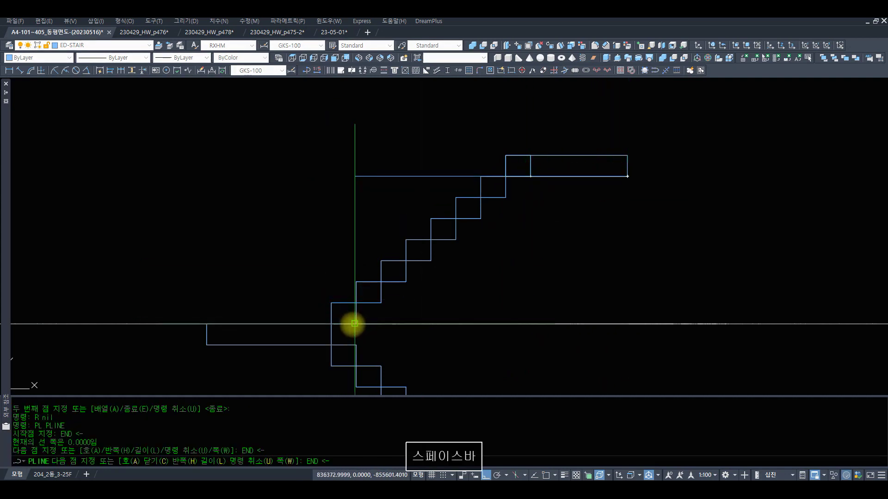
{"action": "left_click", "coordinate": [351, 324]}
{"action": "type", "text": "en"}
{"action": "key", "text": "space"}
{"action": "left_click", "coordinate": [332, 344]}
{"action": "type", "text": "en"}
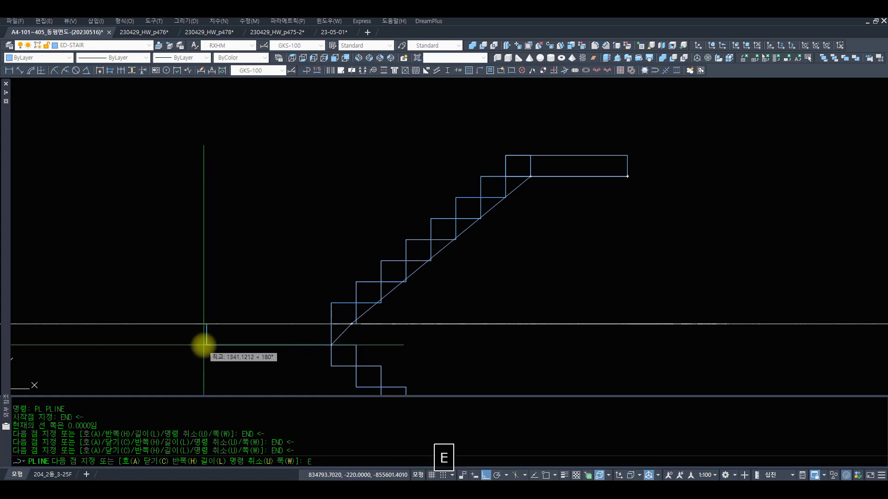
{"action": "key", "text": "space"}
{"action": "left_click", "coordinate": [206, 345]}
Continue the polyline along the hall slab's end and top, up the tread line to the landing's upper outer corner, and close it
{"action": "type", "text": "end"}
{"action": "key", "text": "space"}
{"action": "left_click", "coordinate": [206, 323]}
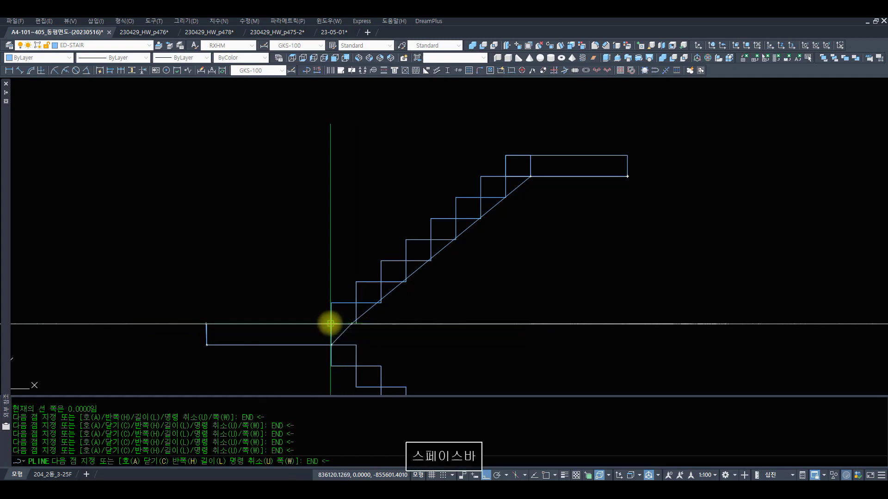
{"action": "left_click", "coordinate": [330, 324]}
{"action": "type", "text": "en"}
{"action": "key", "text": "space"}
{"action": "left_click", "coordinate": [507, 175]}
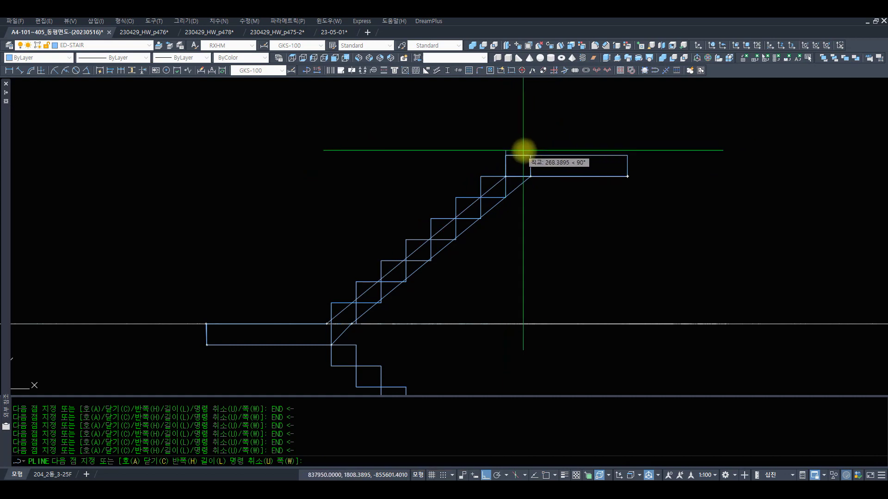
{"action": "type", "text": "END <-"}
{"action": "left_click", "coordinate": [628, 155]}
{"action": "type", "text": "c"}
{"action": "key", "text": "space"}
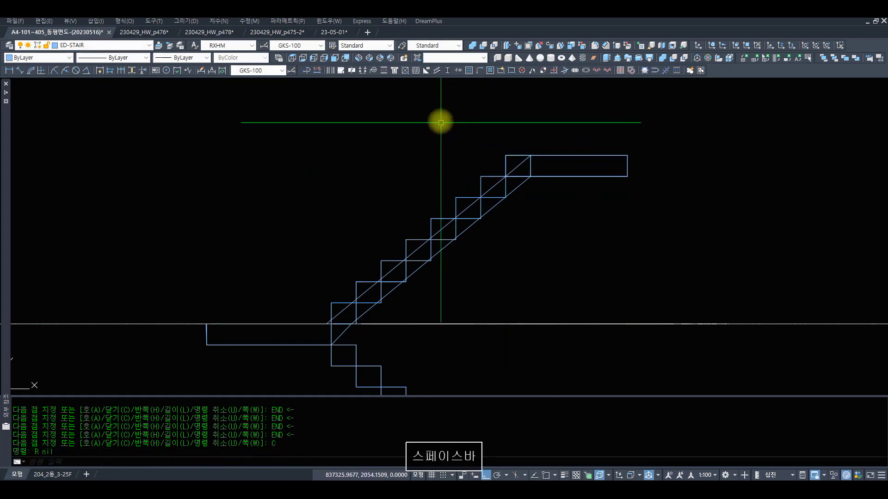
Examine the closed stair outline up close in the northeast isometric view
{"action": "left_click", "coordinate": [379, 58]}
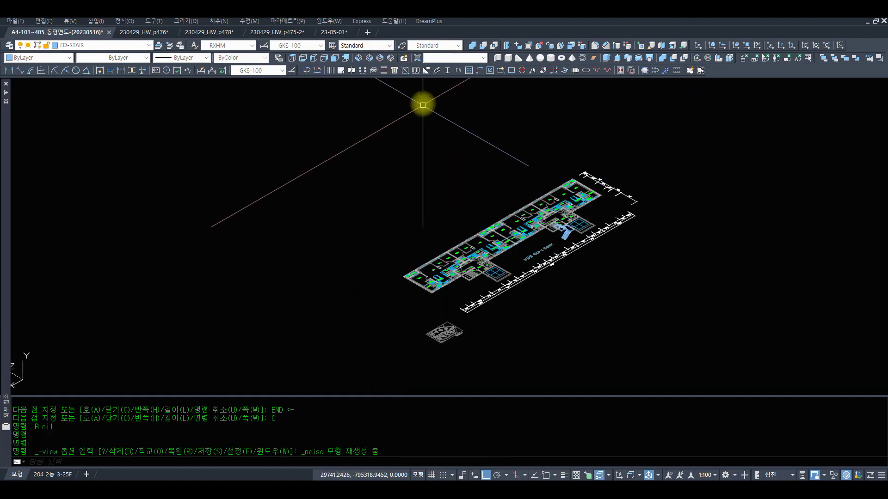
{"action": "type", "text": "z"}
{"action": "key", "text": "space"}
{"action": "type", "text": "z"}
{"action": "key", "text": "space"}
{"action": "left_click", "coordinate": [615, 258]}
{"action": "scroll", "coordinate": [588, 232], "scroll_direction": "up", "scroll_amount": 2}
{"action": "type", "text": "zz"}
{"action": "key", "text": "space"}
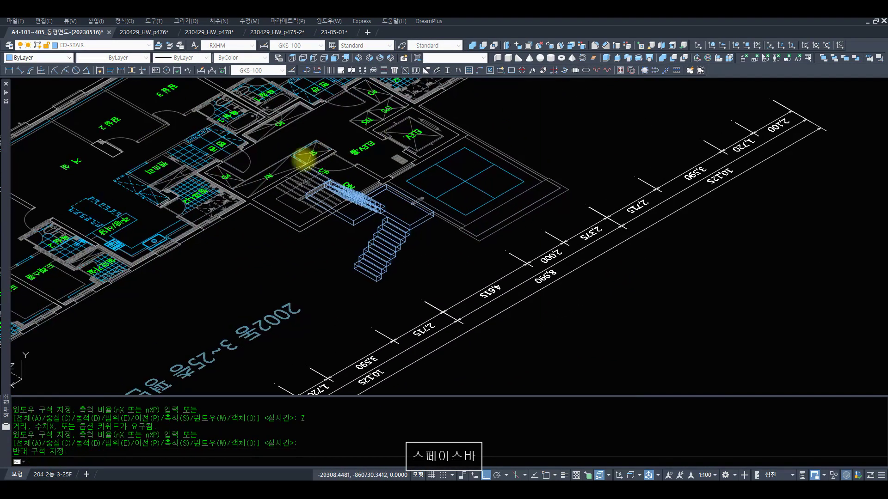
{"action": "key", "text": "space"}
{"action": "left_click", "coordinate": [341, 174]}
{"action": "key", "text": "Escape"}
{"action": "key", "text": "Escape"}
{"action": "type", "text": "z"}
{"action": "key", "text": "space"}
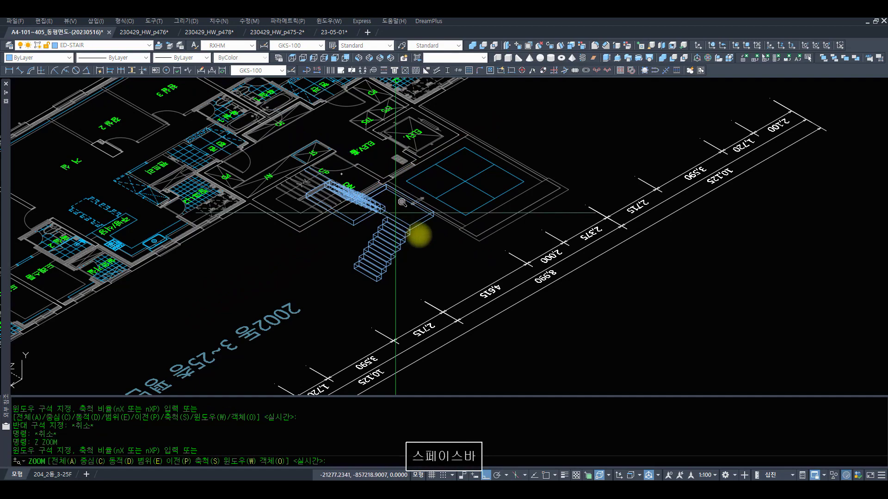
{"action": "type", "text": "z"}
{"action": "key", "text": "space"}
{"action": "left_click", "coordinate": [455, 242]}
{"action": "left_click", "coordinate": [285, 171]}
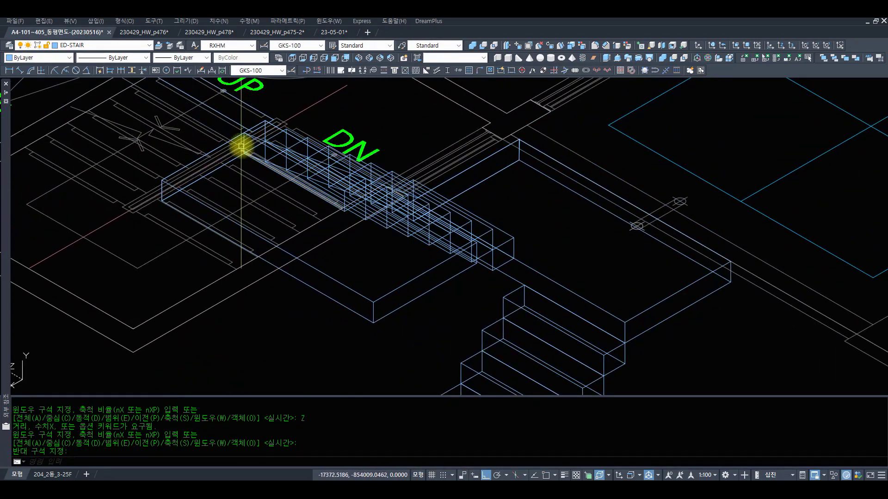
{"action": "scroll", "coordinate": [508, 273], "scroll_direction": "down", "scroll_amount": 5}
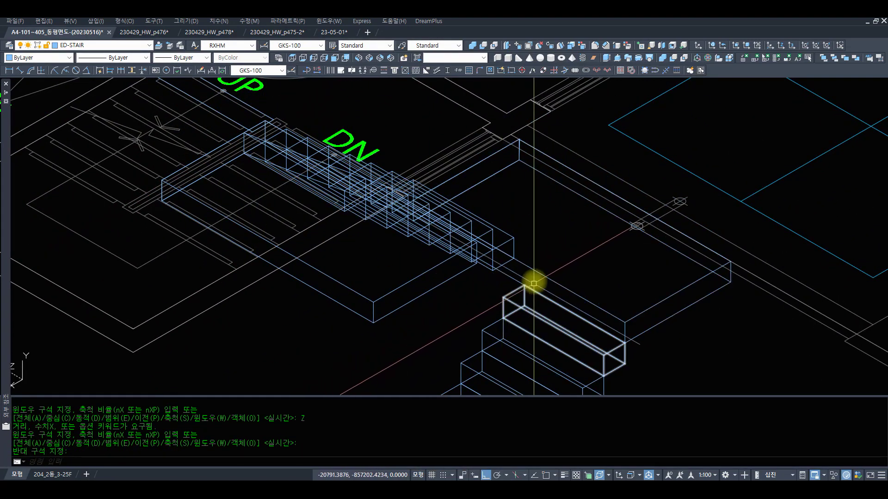
{"action": "type", "text": "m"}
{"action": "key", "text": "space"}
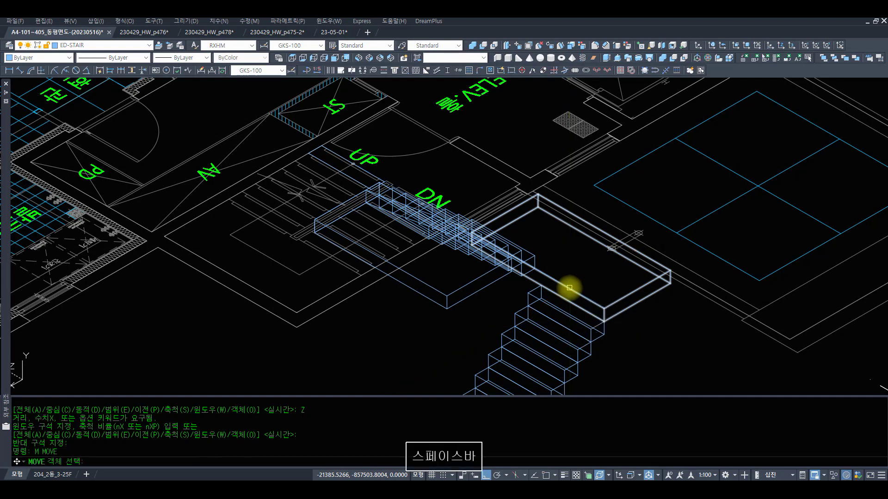
{"action": "type", "text": "l"}
{"action": "key", "text": "space"}
{"action": "scroll", "coordinate": [426, 204], "scroll_direction": "up", "scroll_amount": 2}
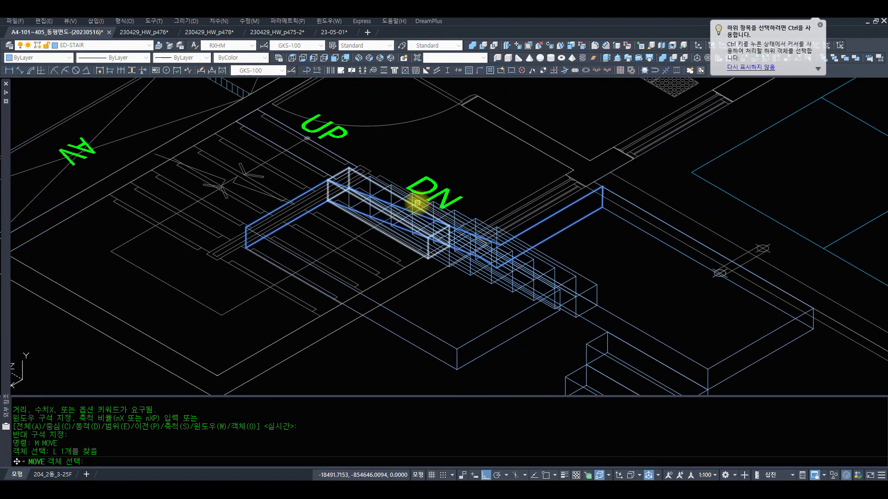
{"action": "key", "text": "Escape"}
{"action": "key", "text": "Escape"}
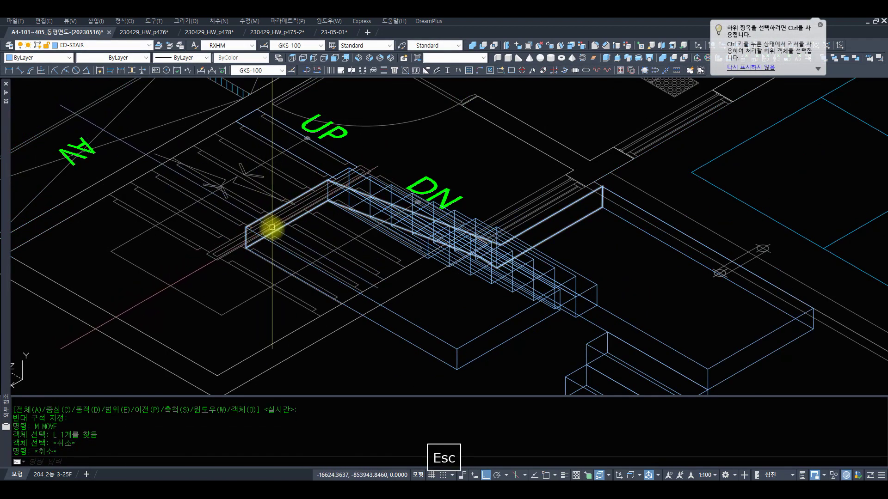
Extrude the closed stair outline as a solid across the stairwell's full width, to the endpoint at the slab's far corner
{"action": "left_click", "coordinate": [615, 59]}
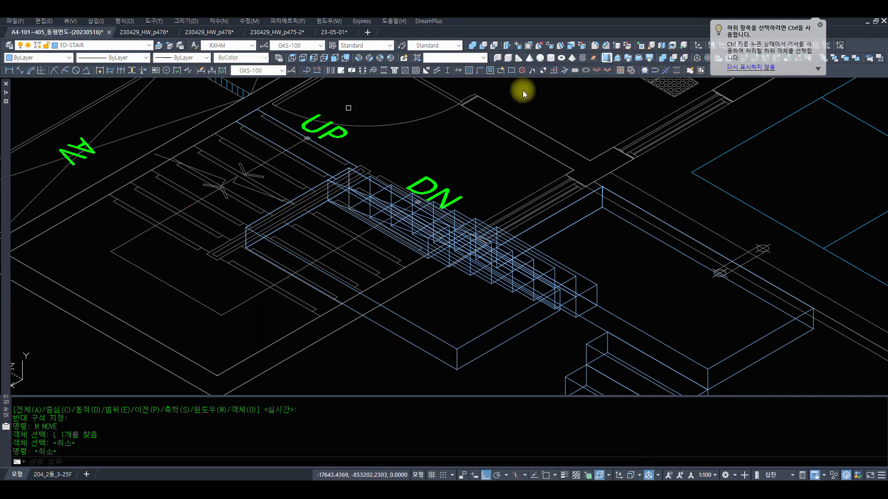
{"action": "left_click", "coordinate": [257, 222]}
{"action": "key", "text": "space"}
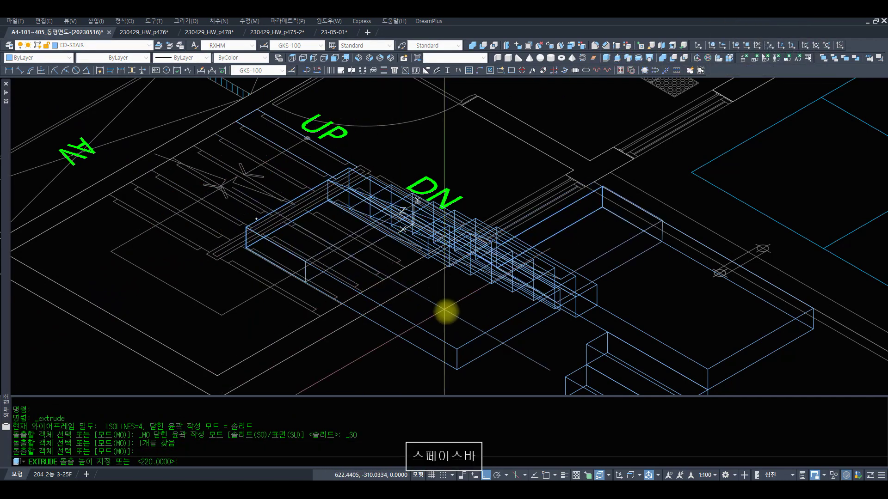
{"action": "type", "text": "END"}
{"action": "key", "text": "space"}
{"action": "left_click", "coordinate": [456, 348]}
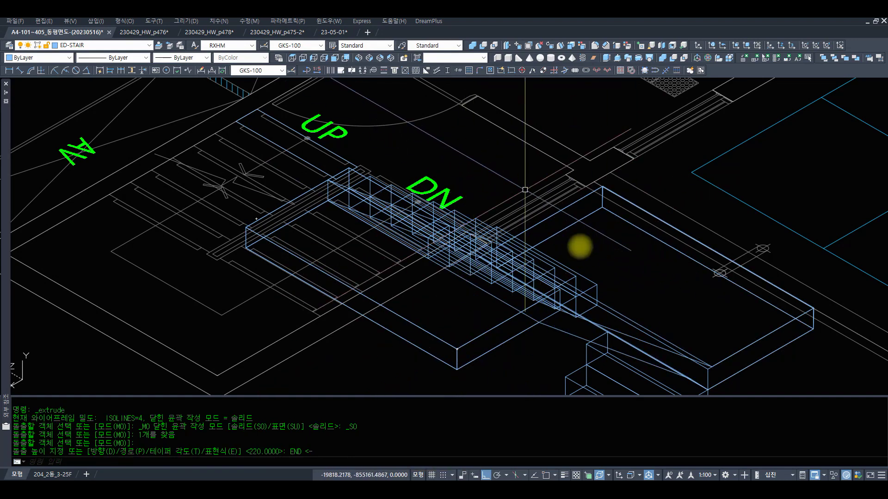
{"action": "scroll", "coordinate": [525, 189], "scroll_direction": "down", "scroll_amount": 2}
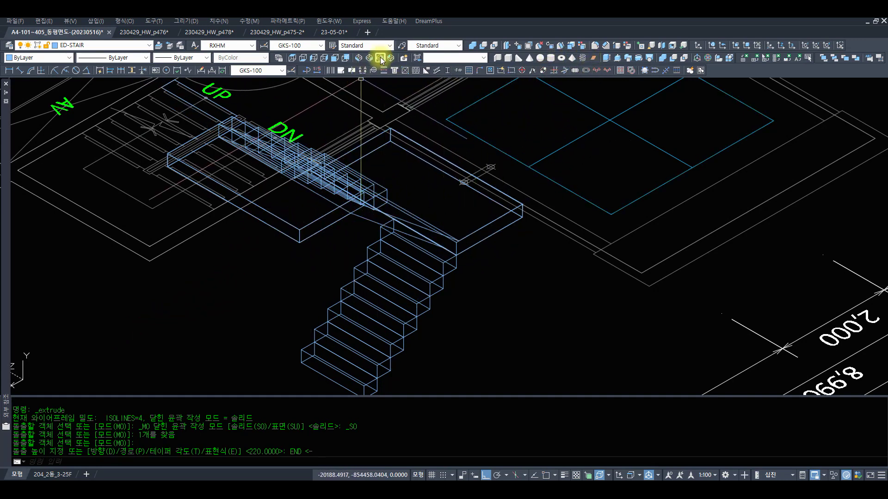
Turn off all layers except the one holding the extruded stair solid
{"action": "left_click", "coordinate": [348, 196]}
{"action": "mouse_move", "coordinate": [334, 202]}
{"action": "middle_mouse_down", "text": "shift"}
{"action": "mouse_move", "coordinate": [391, 228]}
{"action": "mouse_move", "coordinate": [476, 224]}
{"action": "mouse_move", "coordinate": [511, 196]}
{"action": "mouse_move", "coordinate": [480, 198]}
{"action": "mouse_move", "coordinate": [495, 190]}
{"action": "mouse_move", "coordinate": [441, 213]}
{"action": "middle_mouse_up", "text": "shift"}
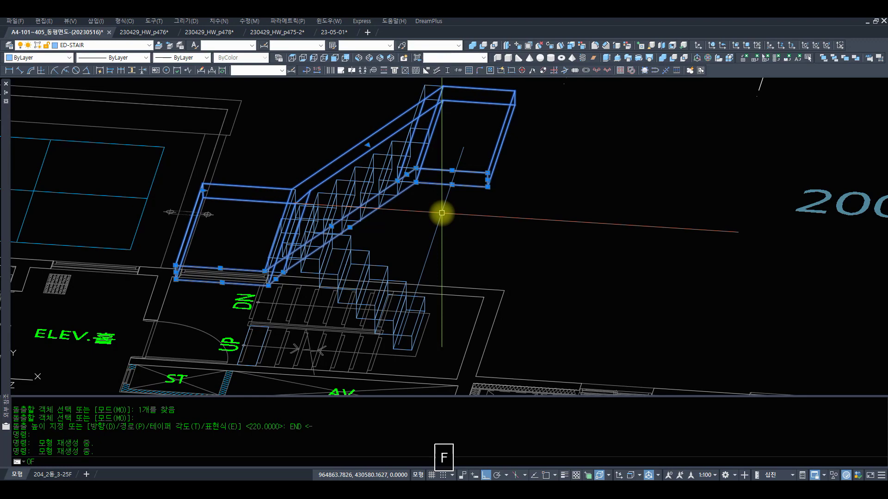
{"action": "type", "text": "F"}
{"action": "key", "text": "space"}
{"action": "middle_click_drag", "start_coordinate": [432, 214], "coordinate": [410, 180], "text": "shift"}
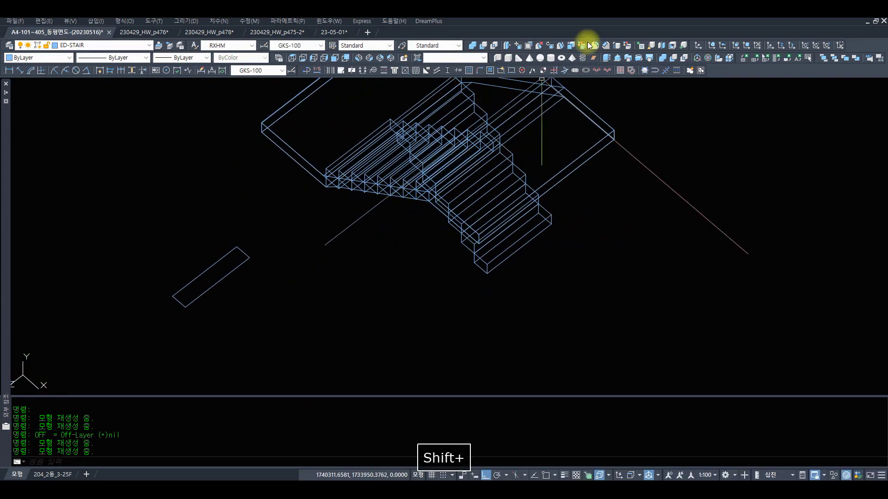
{"action": "left_click", "coordinate": [472, 46]}
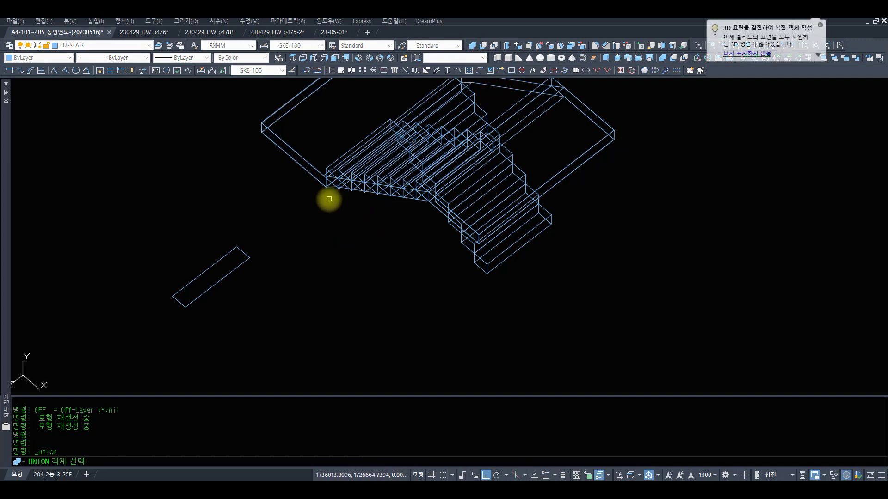
{"action": "left_click", "coordinate": [354, 185]}
{"action": "scroll", "coordinate": [391, 196], "scroll_direction": "up", "scroll_amount": 3}
{"action": "left_click", "coordinate": [395, 203]}
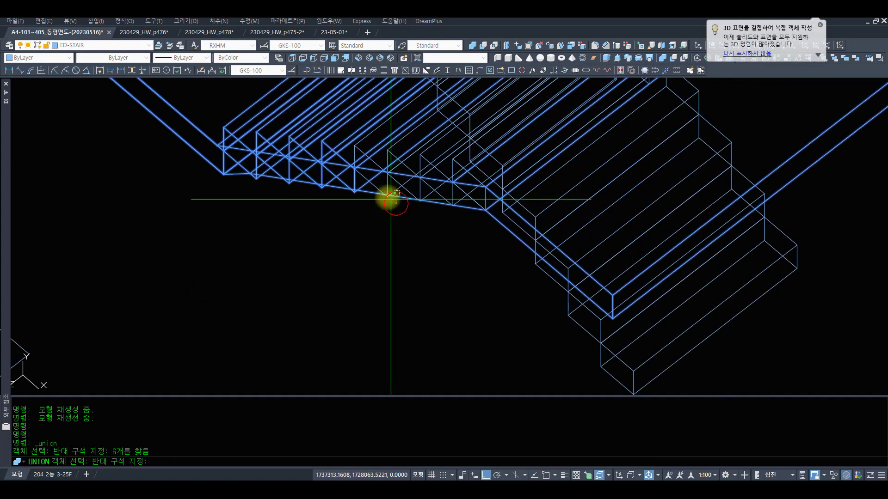
{"action": "left_click", "coordinate": [362, 169]}
{"action": "left_click", "coordinate": [266, 393]}
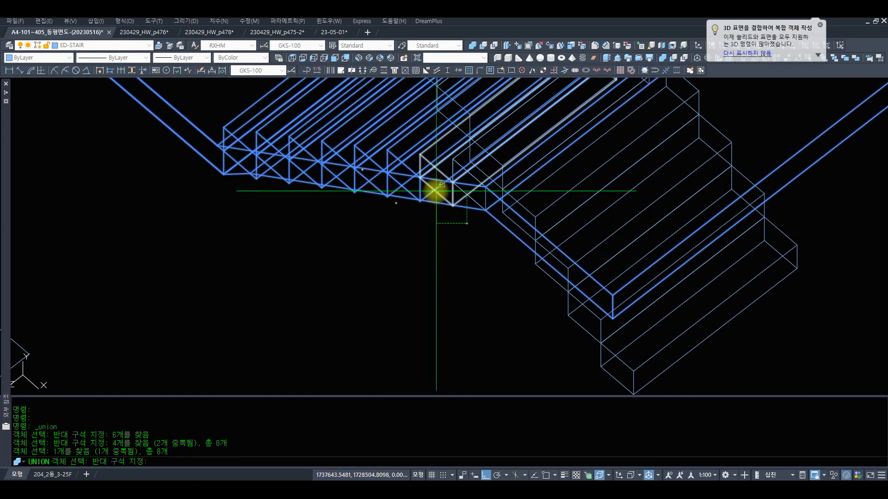
{"action": "left_click", "coordinate": [434, 185]}
{"action": "scroll", "coordinate": [463, 208], "scroll_direction": "down", "scroll_amount": 4}
{"action": "middle_click_drag", "start_coordinate": [484, 234], "coordinate": [404, 268]}
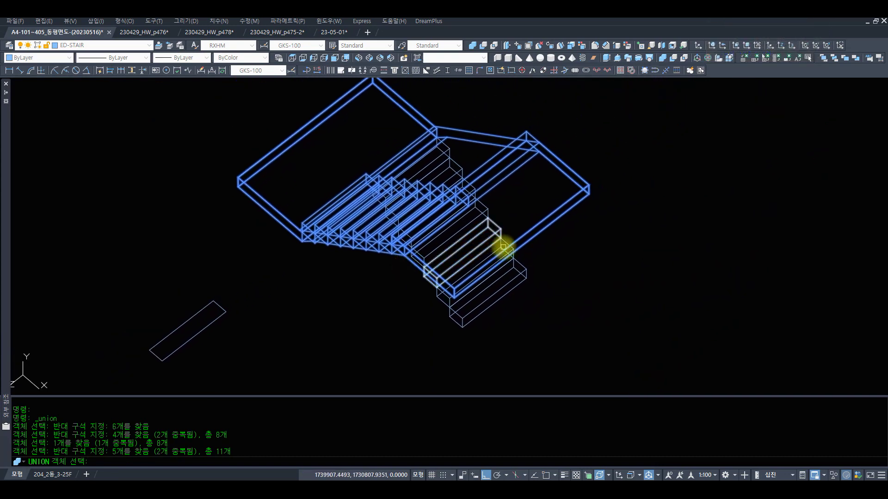
{"action": "middle_click_drag", "start_coordinate": [555, 196], "coordinate": [401, 243], "text": "shift"}
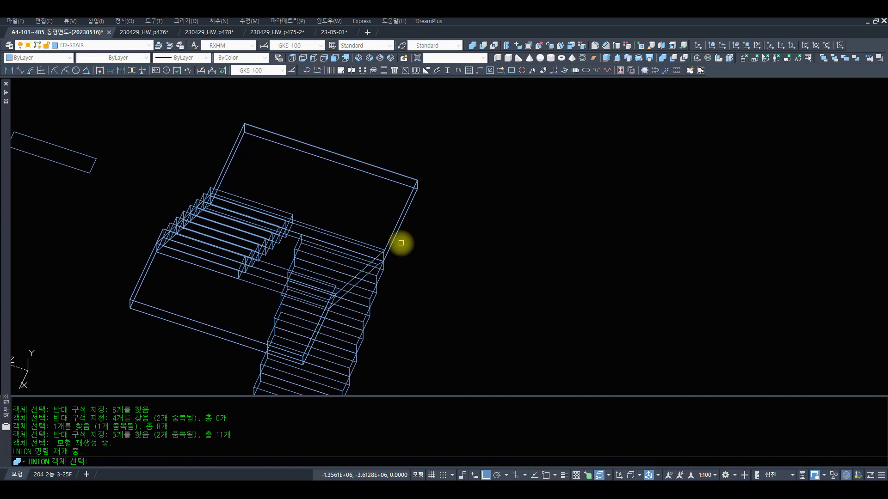
{"action": "key", "text": "Escape"}
{"action": "key", "text": "Escape"}
{"action": "key", "text": "Escape"}
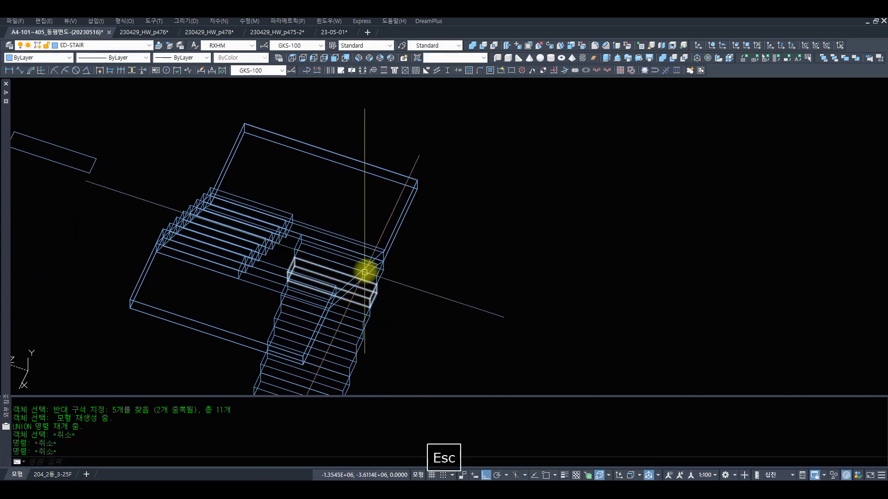
Move the extruded full-width solid aside, clear of the treads and slabs
{"action": "type", "text": "M"}
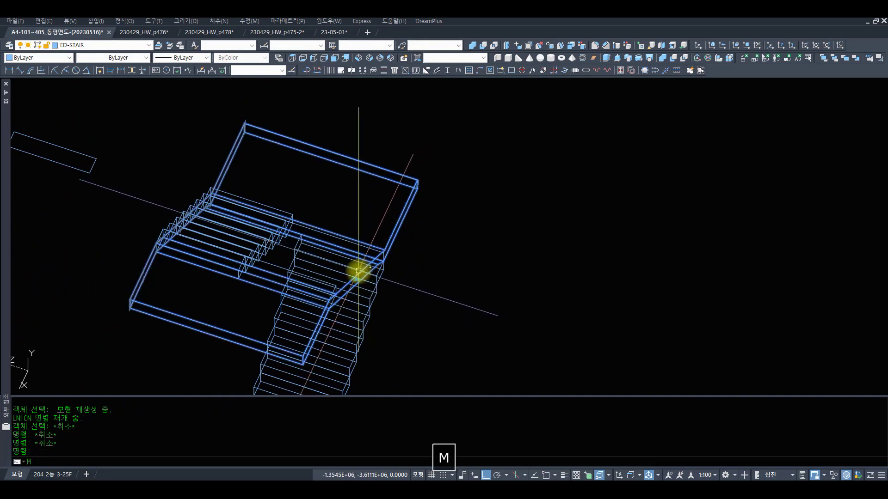
{"action": "key", "text": "space"}
{"action": "type", "text": "P"}
{"action": "key", "text": "space"}
{"action": "left_click", "coordinate": [326, 192]}
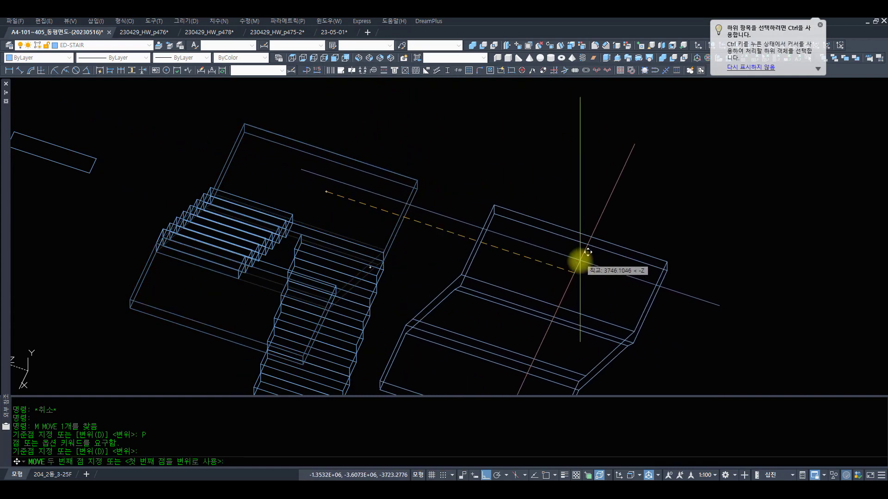
{"action": "left_click", "coordinate": [587, 252]}
{"action": "type", "text": "R"}
{"action": "key", "text": "space"}
{"action": "type", "text": "E"}
{"action": "key", "text": "space"}
{"action": "left_click", "coordinate": [508, 254]}
{"action": "left_click", "coordinate": [464, 230]}
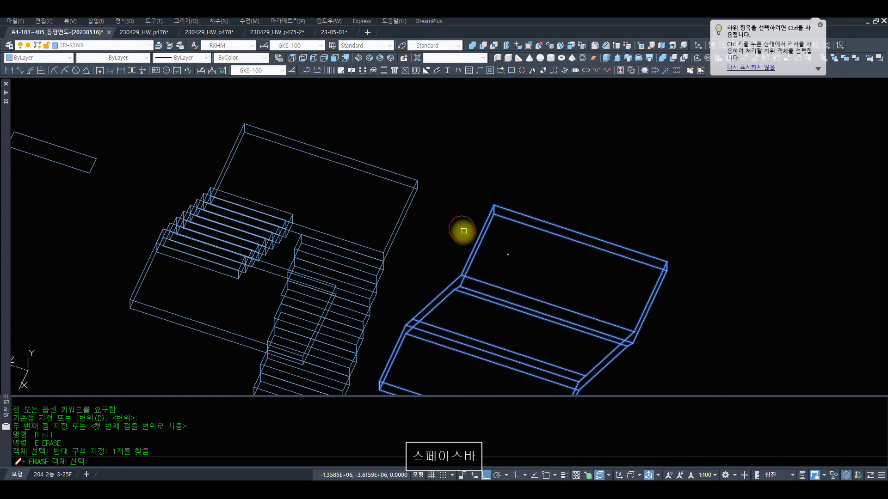
{"action": "key", "text": "Escape"}
Undo the extruded solid's move and the switching off of the floor plan layers
{"action": "type", "text": "u"}
{"action": "key", "text": "space"}
{"action": "type", "text": "u"}
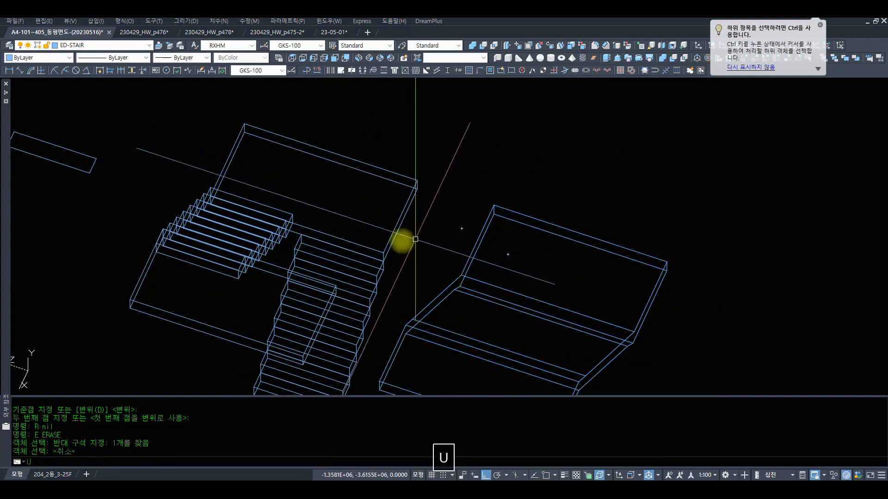
{"action": "key", "text": "space"}
{"action": "type", "text": "u"}
{"action": "key", "text": "space"}
{"action": "type", "text": "u"}
{"action": "key", "text": "space"}
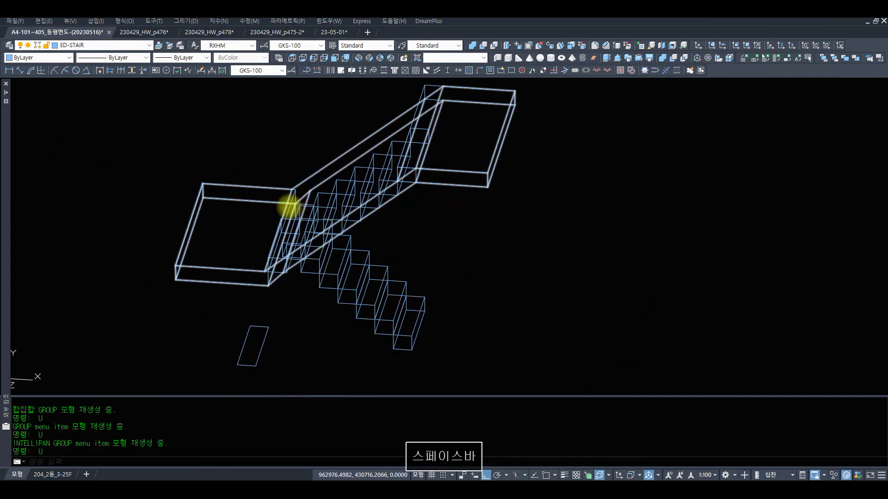
{"action": "type", "text": "u"}
{"action": "key", "text": "space"}
{"action": "type", "text": "u"}
{"action": "key", "text": "space"}
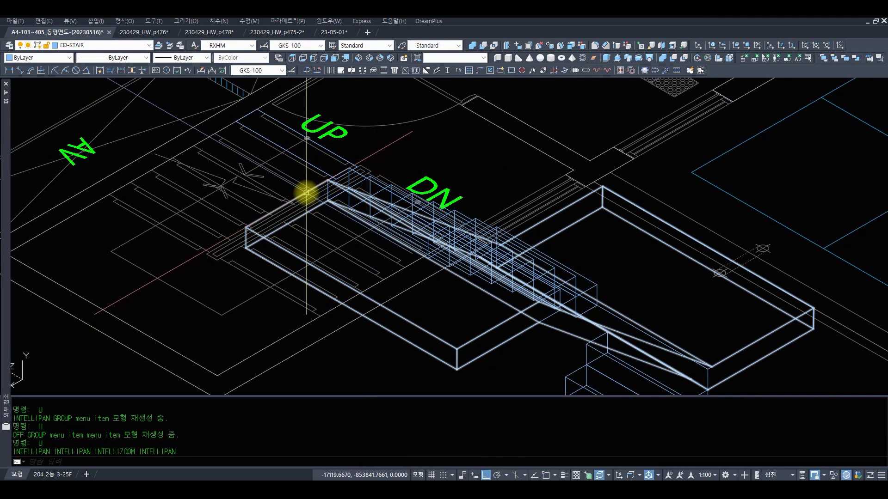
Undo the full-width extrusion to restore the closed stair outline
{"action": "left_click", "coordinate": [306, 191]}
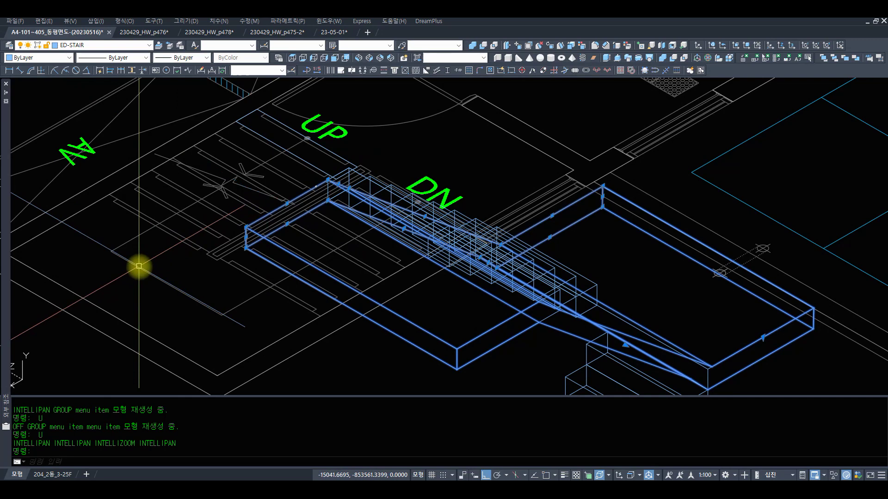
{"action": "key", "text": "Escape"}
{"action": "key", "text": "Escape"}
{"action": "key", "text": "space"}
{"action": "key", "text": "space"}
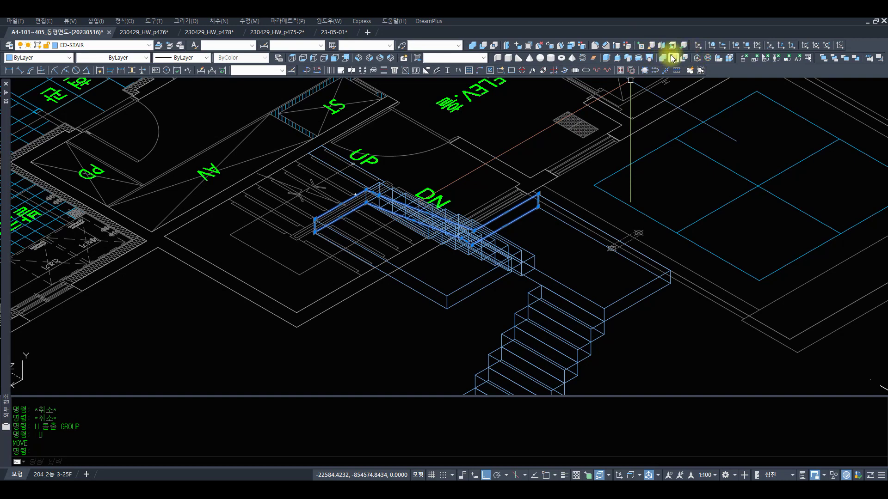
Extrude the closed stair outline as a solid across the ascending flight's width only, to the endpoint on the treads' inner side
{"action": "left_click", "coordinate": [606, 58]}
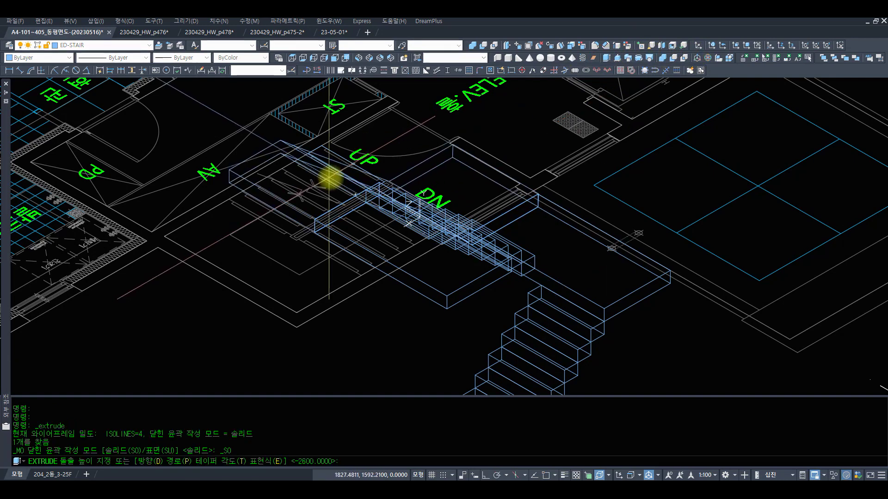
{"action": "scroll", "coordinate": [418, 219], "scroll_direction": "up", "scroll_amount": 5}
{"action": "middle_click_drag", "start_coordinate": [418, 220], "coordinate": [211, 179]}
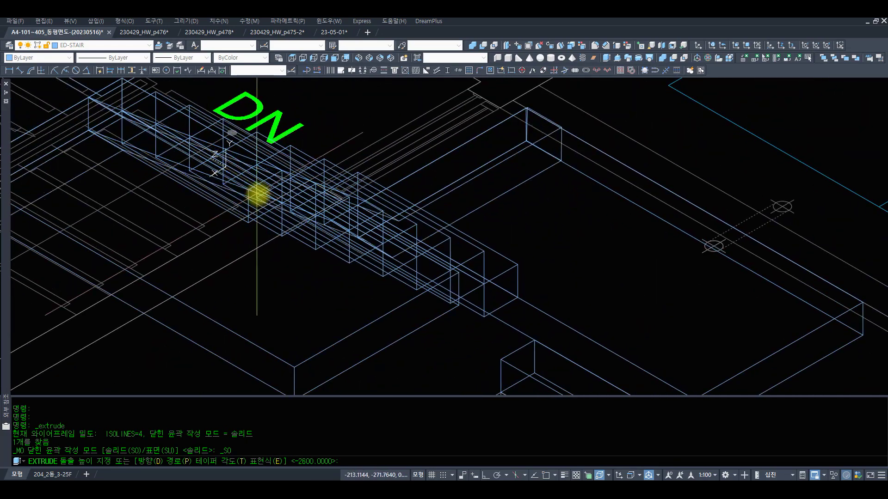
{"action": "middle_click_drag", "start_coordinate": [276, 201], "coordinate": [132, 205], "text": "shift"}
{"action": "type", "text": "END"}
{"action": "key", "text": "space"}
{"action": "left_click", "coordinate": [170, 124]}
{"action": "scroll", "coordinate": [195, 118], "scroll_direction": "down", "scroll_amount": 3}
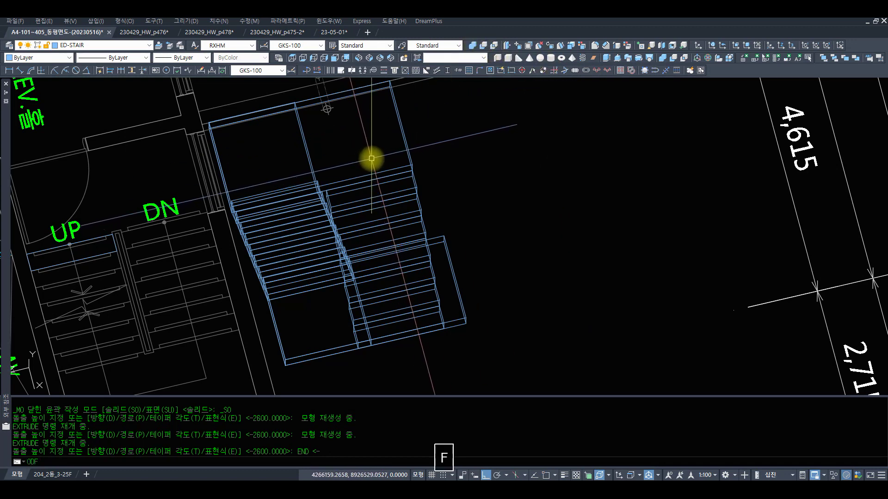
Turn off all layers except the stair layer and union the extruded solid with the ascending flight's treads and both slabs
{"action": "key", "text": "Escape"}
{"action": "key", "text": "Escape"}
{"action": "type", "text": "OFF"}
{"action": "key", "text": "space"}
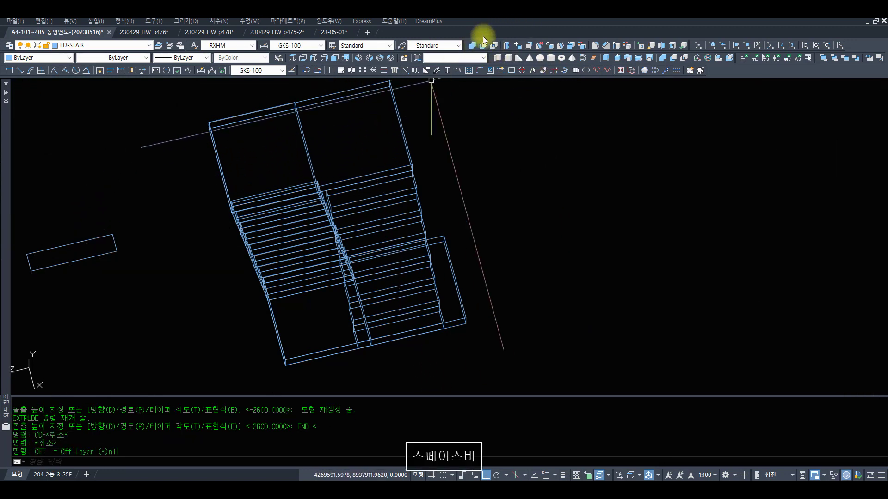
{"action": "left_click", "coordinate": [472, 48]}
{"action": "left_click", "coordinate": [219, 169]}
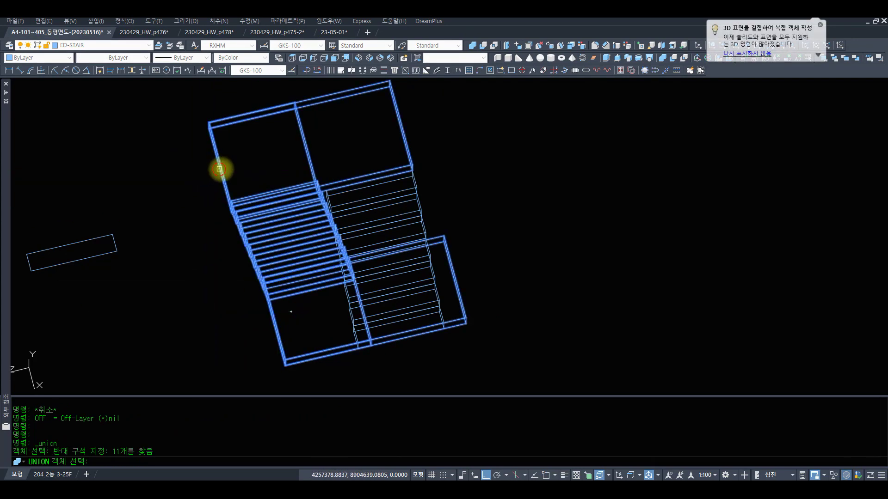
{"action": "key", "text": "space"}
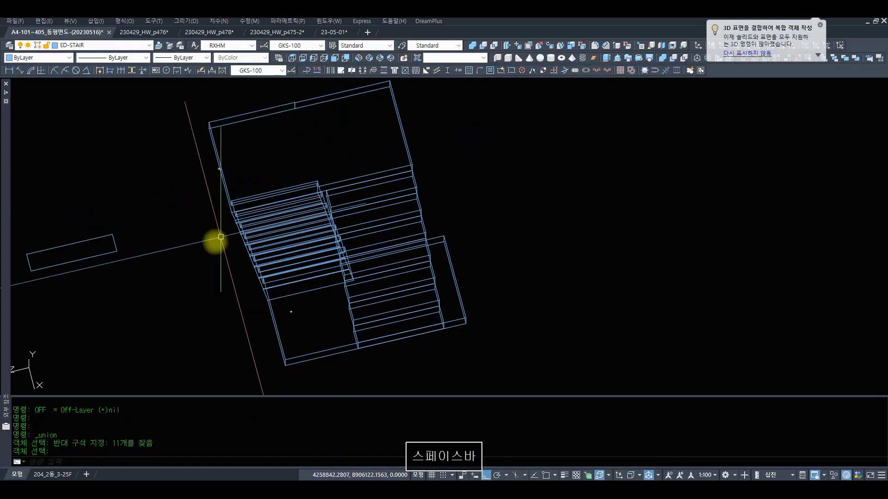
Examine the merged ascending flight from the side, checking its sloped underside and its joints with both slabs
{"action": "middle_click_drag", "start_coordinate": [258, 230], "coordinate": [529, 226], "text": "shift"}
{"action": "scroll", "coordinate": [462, 210], "scroll_direction": "up", "scroll_amount": 6, "text": "shift"}
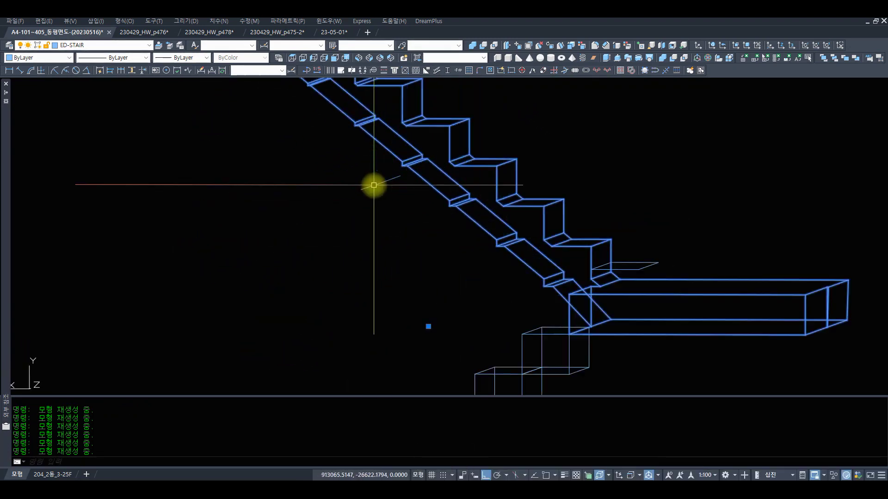
{"action": "middle_click_drag", "start_coordinate": [431, 162], "coordinate": [390, 203], "text": "shift"}
{"action": "left_click", "coordinate": [419, 164]}
{"action": "scroll", "coordinate": [417, 169], "scroll_direction": "down", "scroll_amount": 4}
{"action": "scroll", "coordinate": [401, 210], "scroll_direction": "down", "scroll_amount": 2}
{"action": "scroll", "coordinate": [381, 141], "scroll_direction": "up", "scroll_amount": 3}
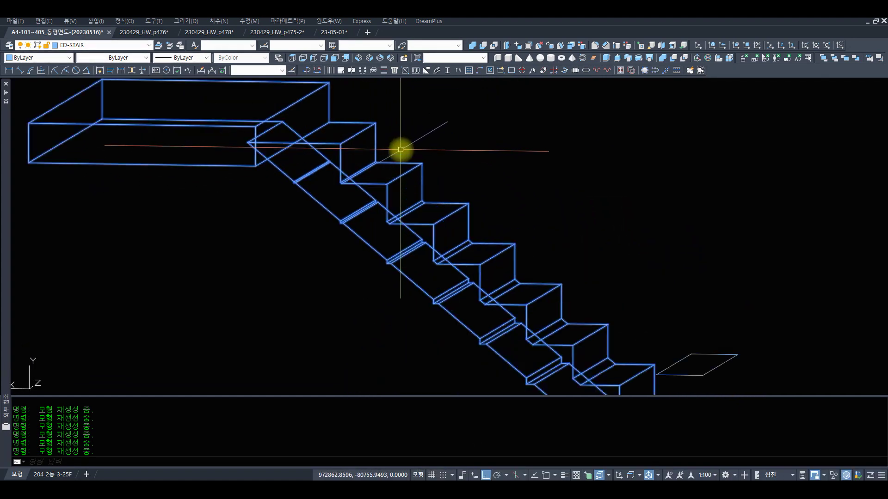
{"action": "scroll", "coordinate": [491, 240], "scroll_direction": "down", "scroll_amount": 3}
{"action": "middle_click_drag", "start_coordinate": [492, 240], "coordinate": [425, 208]}
{"action": "key", "text": "Return"}
{"action": "scroll", "coordinate": [428, 209], "scroll_direction": "down", "scroll_amount": 4}
{"action": "key", "text": "Return"}
{"action": "key", "text": "Return"}
{"action": "key", "text": "Return"}
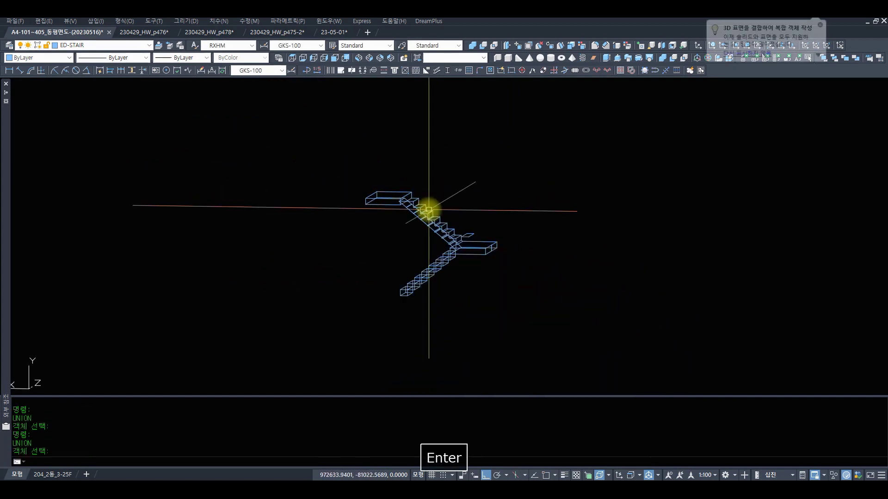
{"action": "type", "text": "c"}
{"action": "key", "text": "space"}
{"action": "left_click", "coordinate": [446, 212]}
{"action": "left_click", "coordinate": [347, 185]}
{"action": "key", "text": "space"}
{"action": "left_click", "coordinate": [490, 266]}
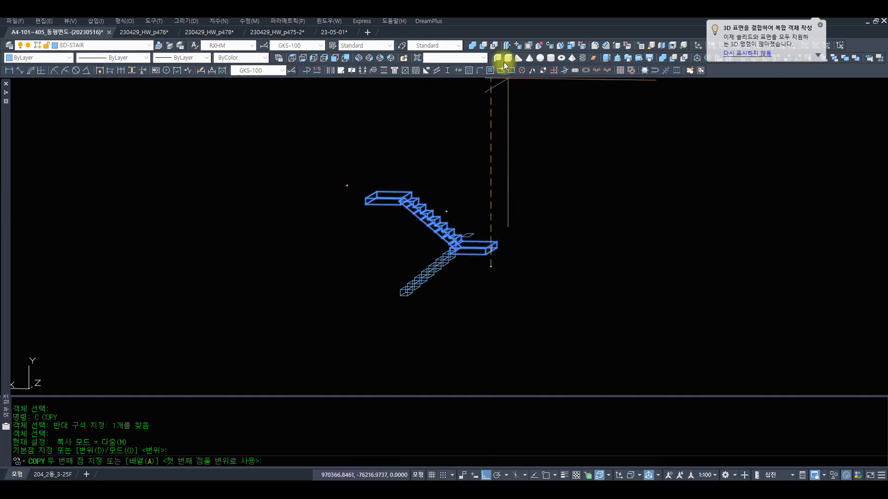
{"action": "key", "text": "Escape"}
{"action": "key", "text": "space"}
{"action": "left_click", "coordinate": [456, 157]}
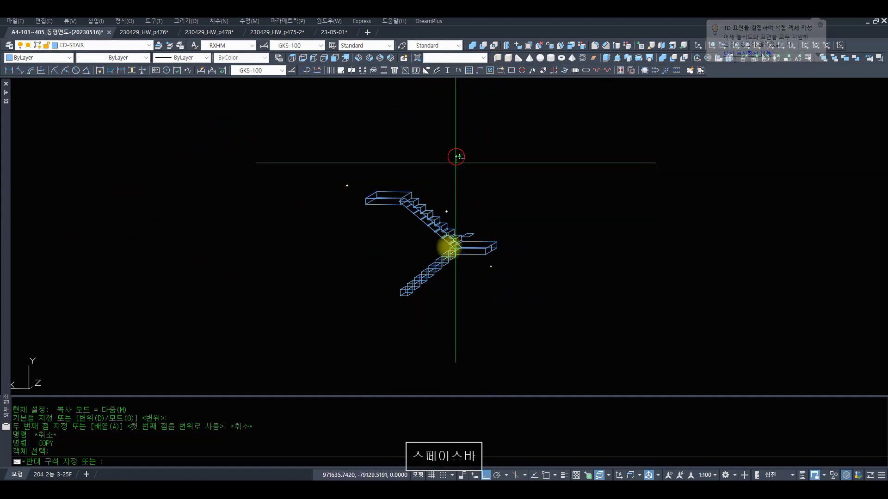
{"action": "key", "text": "Escape"}
{"action": "key", "text": "Escape"}
Examine the merged stair as a whole and up close where the two flights meet at the lower slab
{"action": "type", "text": "z"}
{"action": "key", "text": "space"}
{"action": "key", "text": "space"}
{"action": "left_click_drag", "start_coordinate": [454, 166], "coordinate": [455, 226]}
{"action": "left_click_drag", "start_coordinate": [467, 199], "coordinate": [463, 231]}
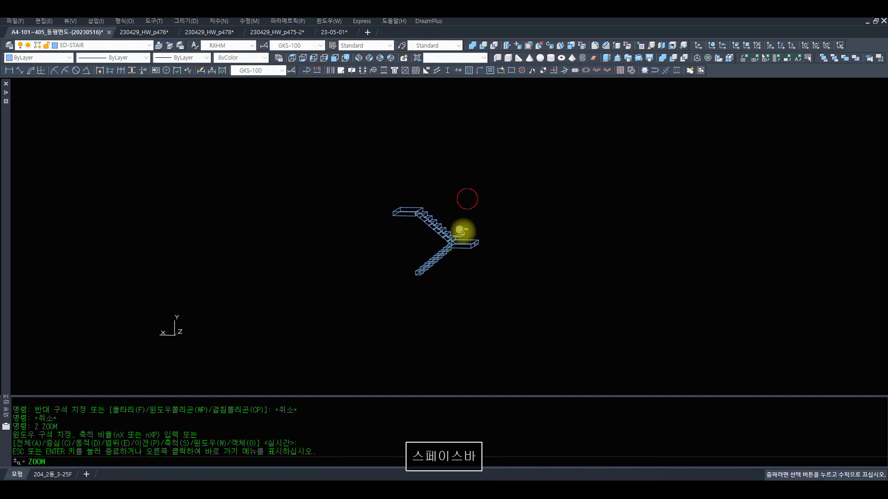
{"action": "key", "text": "space"}
{"action": "type", "text": "z z"}
{"action": "key", "text": "space"}
{"action": "left_click", "coordinate": [311, 138]}
{"action": "scroll", "coordinate": [403, 184], "scroll_direction": "up", "scroll_amount": 3}
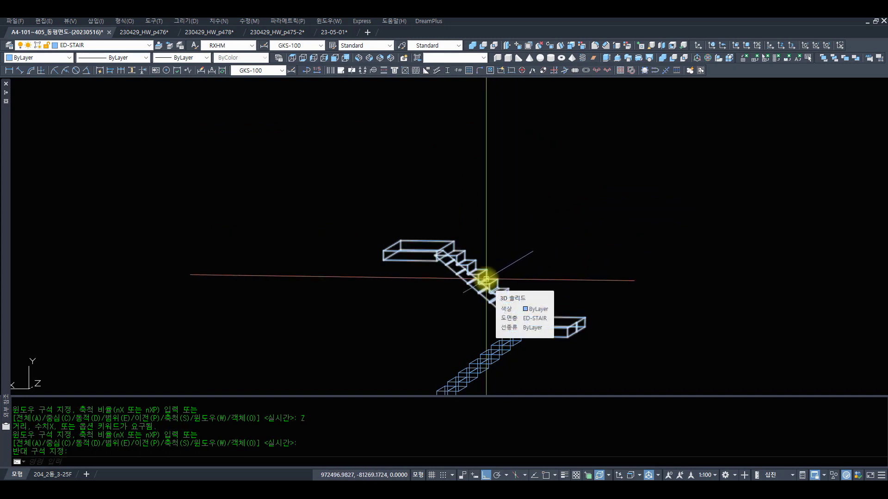
{"action": "key", "text": "Escape"}
{"action": "key", "text": "Escape"}
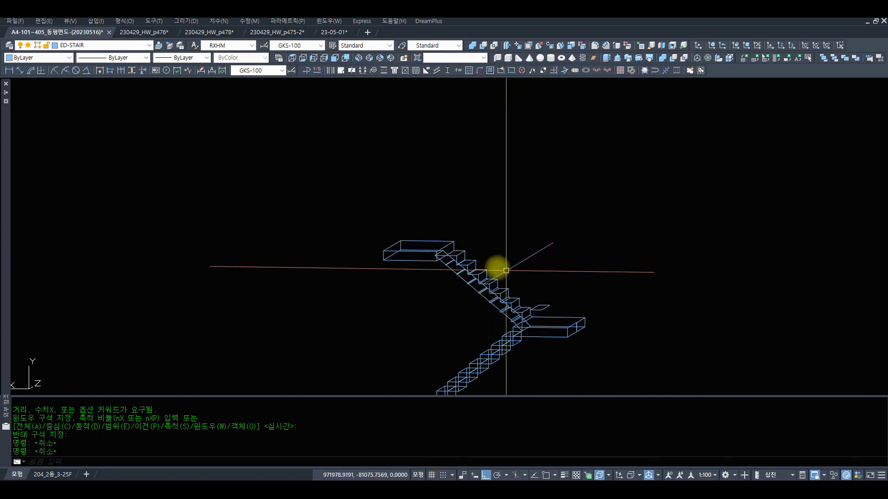
{"action": "middle_click_drag", "start_coordinate": [508, 271], "coordinate": [454, 196]}
{"action": "scroll", "coordinate": [443, 234], "scroll_direction": "up", "scroll_amount": 4}
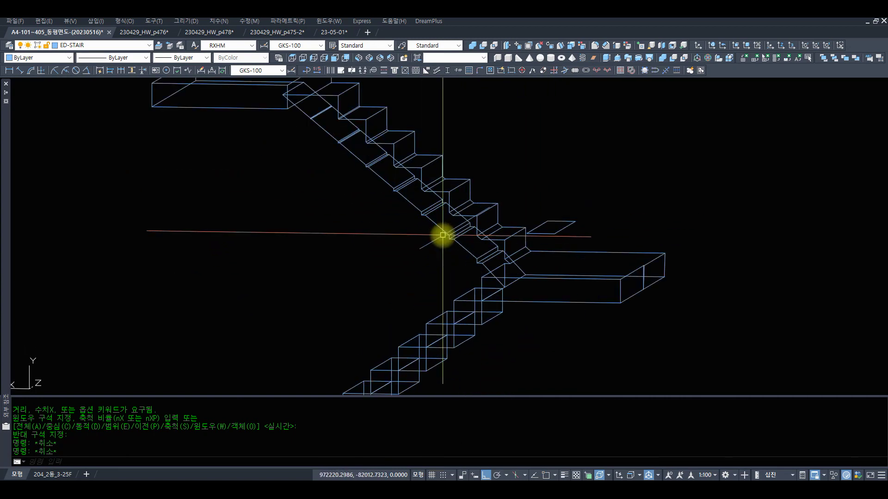
Examine the merged ascending flight in front elevation and from an oblique 3D angle, including its slabs and the separate descending treads
{"action": "scroll", "coordinate": [444, 234], "scroll_direction": "down", "scroll_amount": 2}
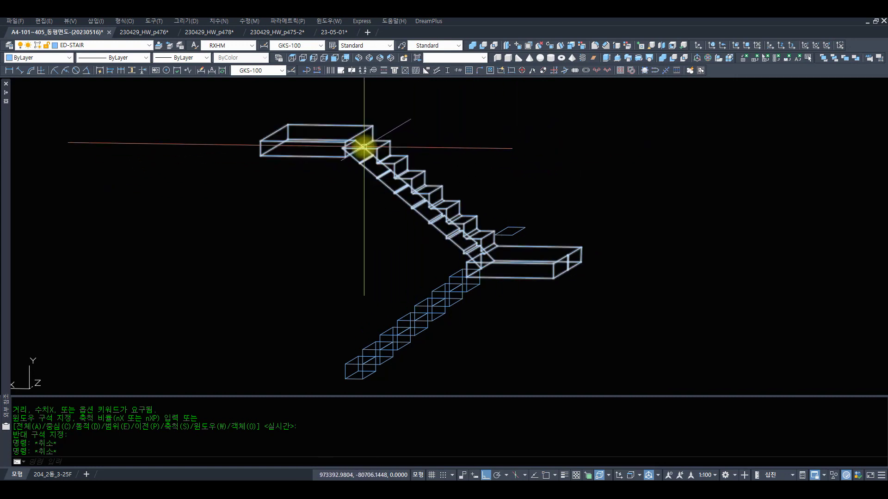
{"action": "left_click", "coordinate": [327, 60]}
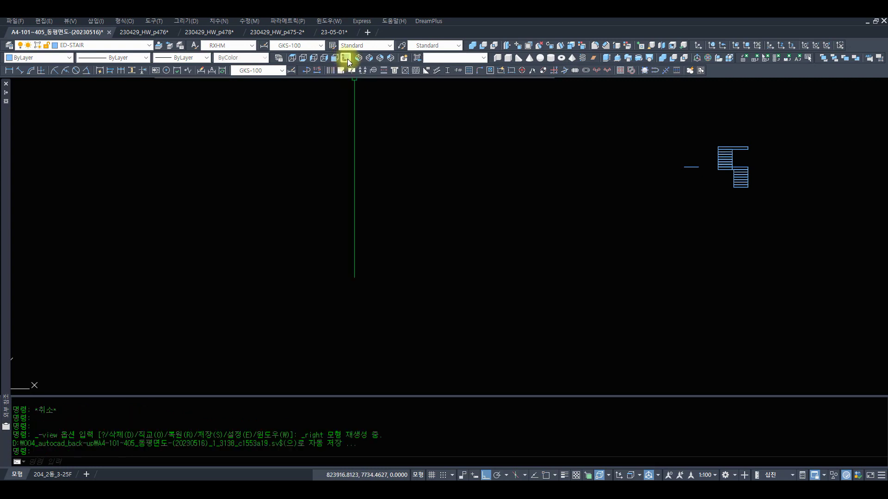
{"action": "left_click", "coordinate": [336, 57]}
{"action": "scroll", "coordinate": [258, 139], "scroll_direction": "up", "scroll_amount": 6}
{"action": "middle_click_drag", "start_coordinate": [257, 139], "coordinate": [365, 135]}
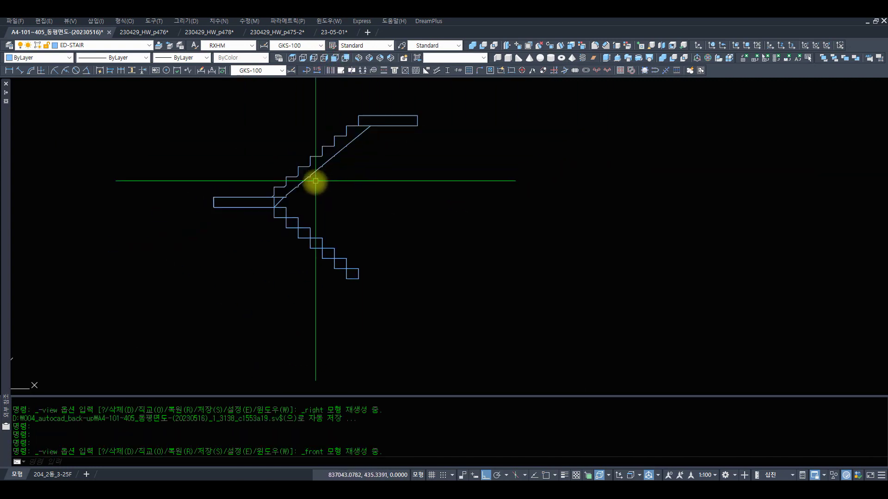
{"action": "middle_click_drag", "start_coordinate": [378, 122], "coordinate": [429, 145]}
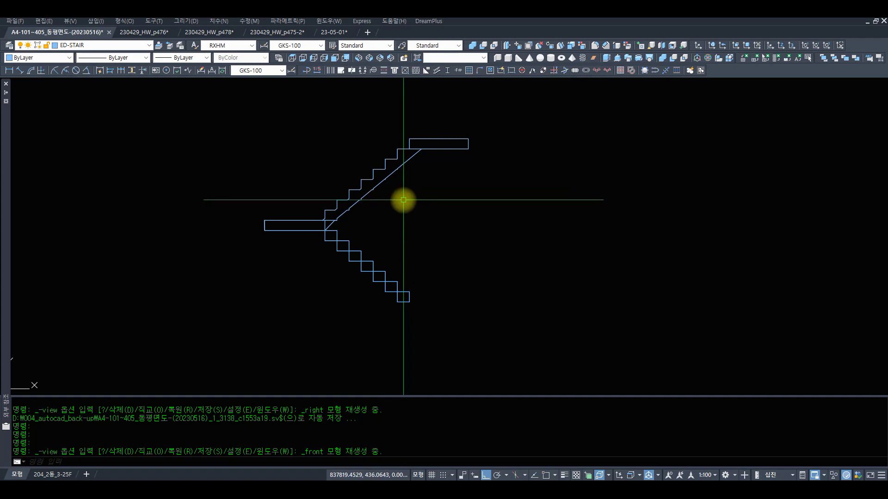
{"action": "scroll", "coordinate": [417, 176], "scroll_direction": "down", "scroll_amount": 4}
{"action": "scroll", "coordinate": [435, 167], "scroll_direction": "up", "scroll_amount": 2}
{"action": "middle_click_drag", "start_coordinate": [397, 204], "coordinate": [436, 175], "text": "shift"}
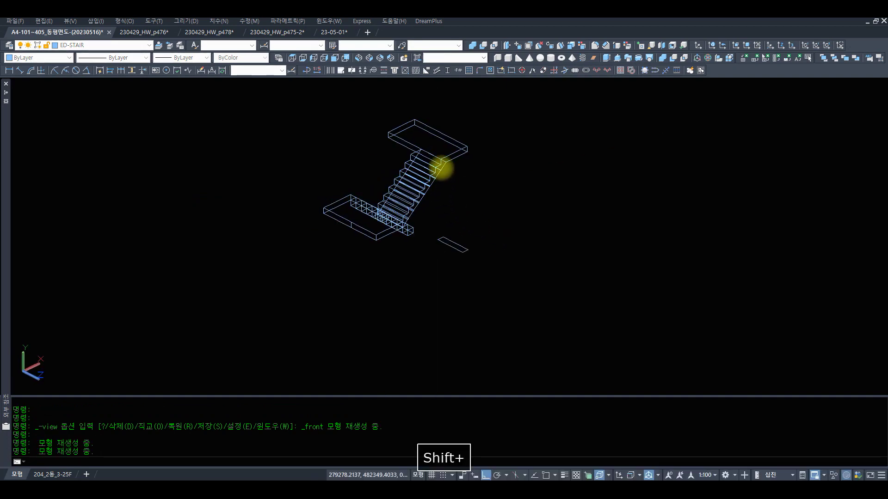
{"action": "scroll", "coordinate": [478, 165], "scroll_direction": "up", "scroll_amount": 3}
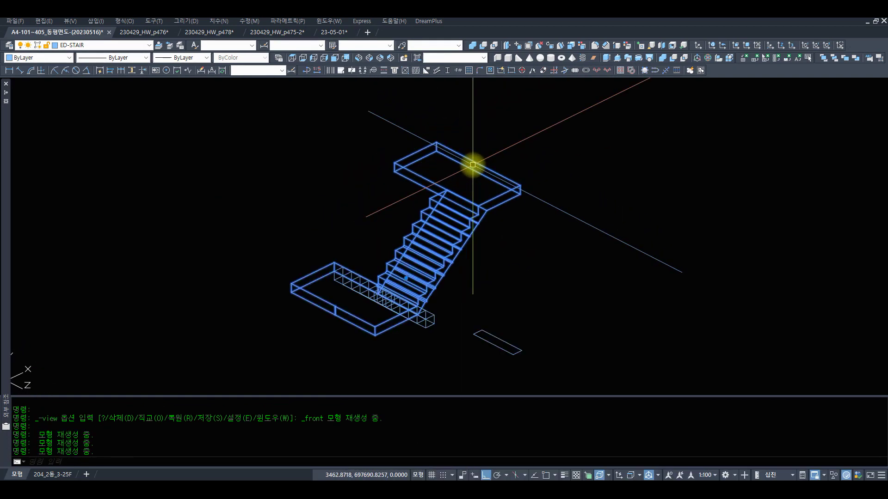
{"action": "key", "text": "Escape"}
{"action": "key", "text": "Escape"}
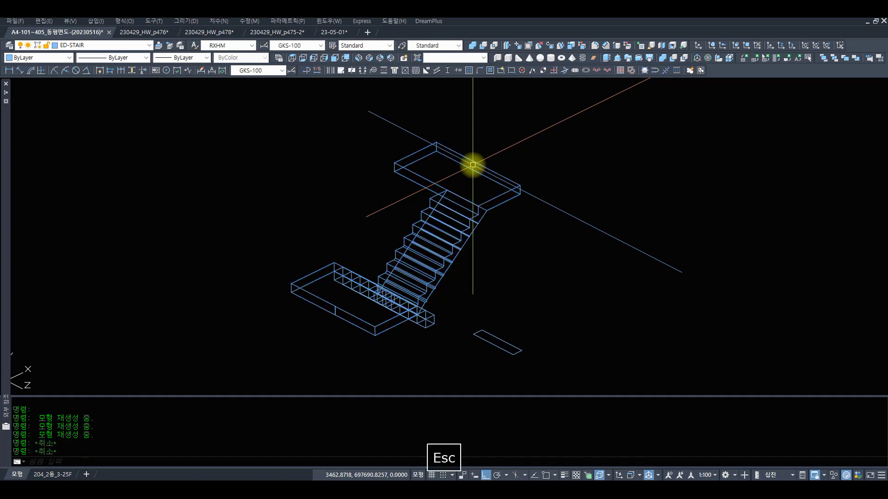
Copy the merged ascending flight with its slabs 3200 vertically upward
{"action": "type", "text": "C C C"}
{"action": "left_click", "coordinate": [555, 219]}
{"action": "left_click", "coordinate": [435, 163]}
{"action": "key", "text": "space"}
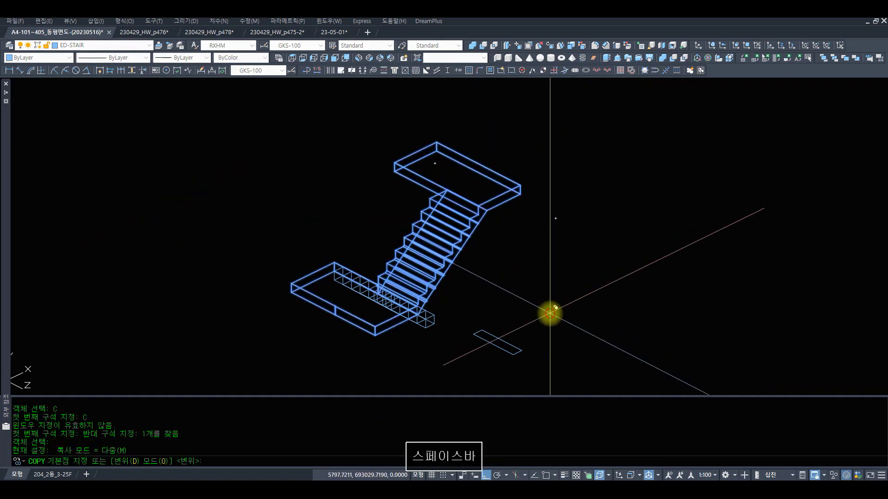
{"action": "left_click", "coordinate": [550, 313]}
{"action": "type", "text": "3200"}
{"action": "key", "text": "space"}
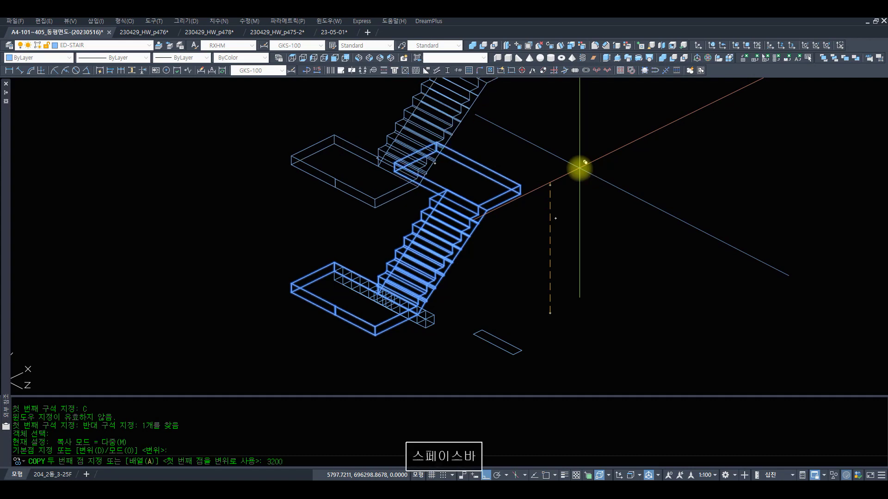
{"action": "middle_click_drag", "start_coordinate": [528, 145], "coordinate": [476, 160]}
{"action": "key", "text": "Escape"}
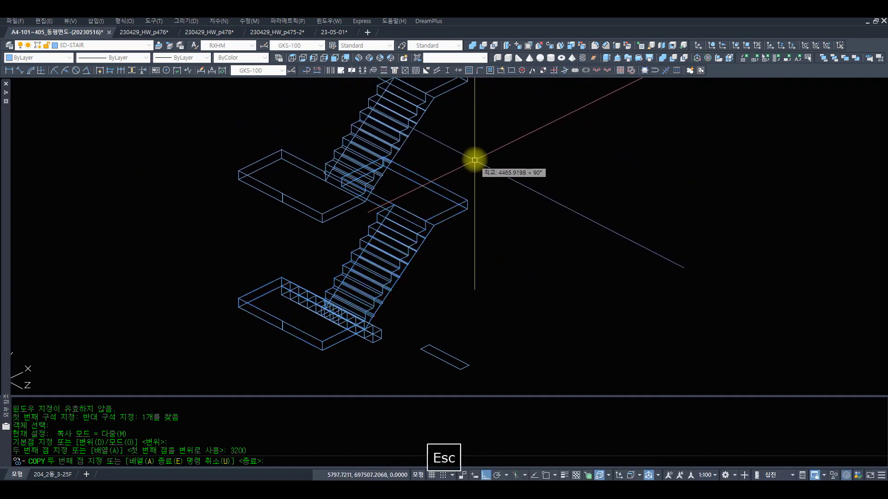
{"action": "key", "text": "Escape"}
Examine from several angles how the original flight, its upper copy and the descending treads stack in the stairwell
{"action": "left_click", "coordinate": [433, 221]}
{"action": "mouse_move", "coordinate": [419, 251]}
{"action": "middle_mouse_down", "text": "shift"}
{"action": "mouse_move", "coordinate": [402, 238]}
{"action": "mouse_move", "coordinate": [433, 229]}
{"action": "mouse_move", "coordinate": [392, 222]}
{"action": "mouse_move", "coordinate": [472, 220]}
{"action": "mouse_move", "coordinate": [429, 187]}
{"action": "mouse_move", "coordinate": [424, 194]}
{"action": "middle_mouse_up", "text": "shift"}
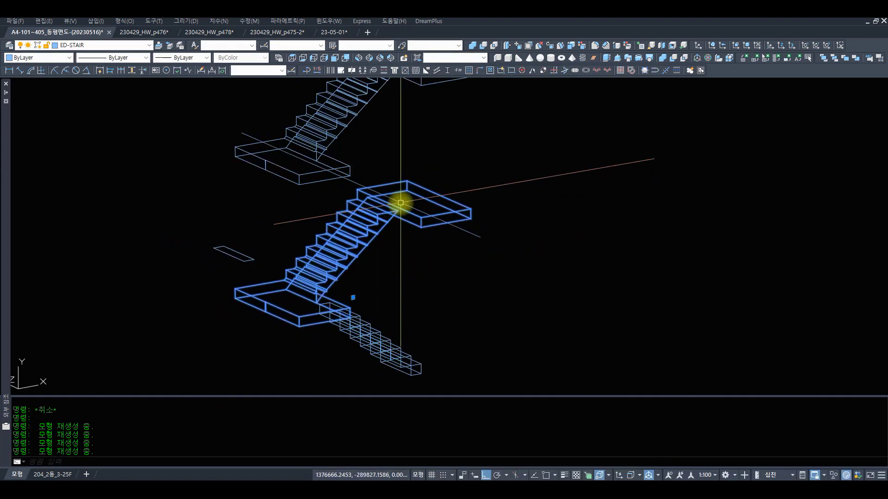
{"action": "mouse_move", "coordinate": [396, 234]}
{"action": "middle_mouse_down", "text": "shift"}
{"action": "mouse_move", "coordinate": [539, 286]}
{"action": "mouse_move", "coordinate": [462, 266]}
{"action": "mouse_move", "coordinate": [510, 273]}
{"action": "mouse_move", "coordinate": [471, 248]}
{"action": "middle_mouse_up", "text": "shift"}
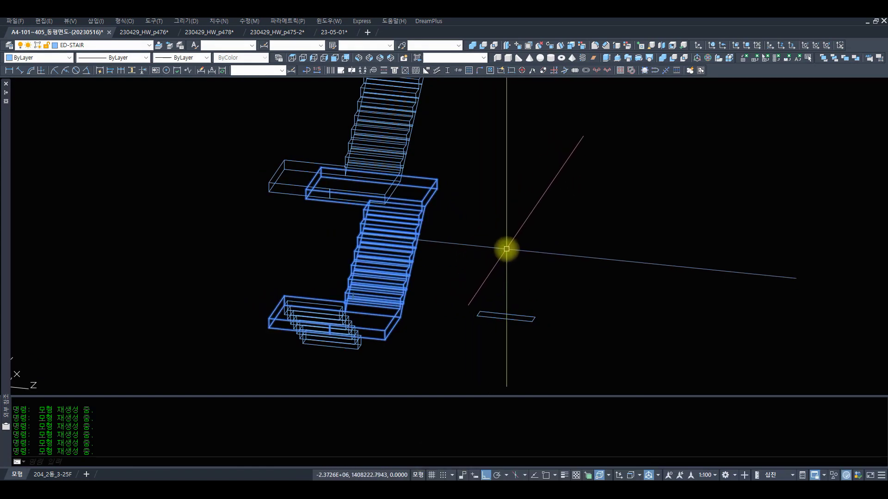
{"action": "mouse_move", "coordinate": [452, 224]}
{"action": "middle_mouse_down", "text": "shift"}
{"action": "mouse_move", "coordinate": [416, 200]}
{"action": "mouse_move", "coordinate": [517, 220]}
{"action": "mouse_move", "coordinate": [442, 216]}
{"action": "mouse_move", "coordinate": [501, 194]}
{"action": "middle_mouse_up", "text": "shift"}
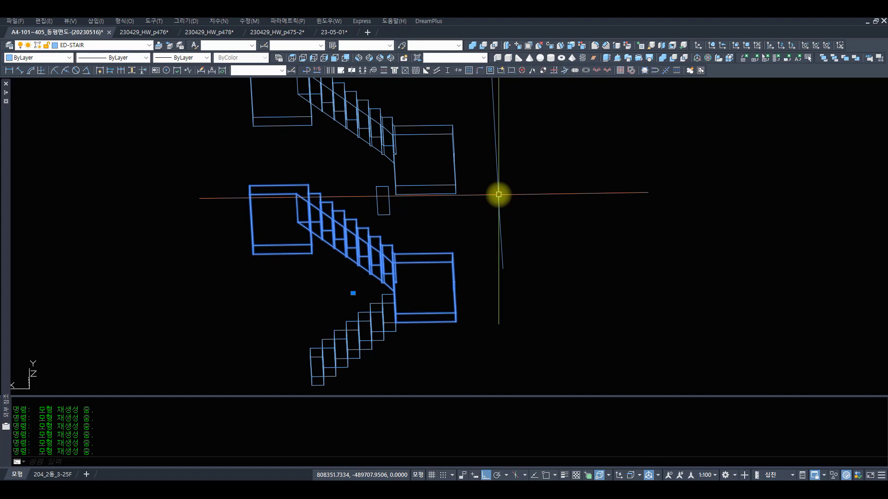
{"action": "middle_click_drag", "start_coordinate": [476, 180], "coordinate": [323, 226], "text": "shift"}
{"action": "middle_click_drag", "start_coordinate": [467, 234], "coordinate": [379, 246]}
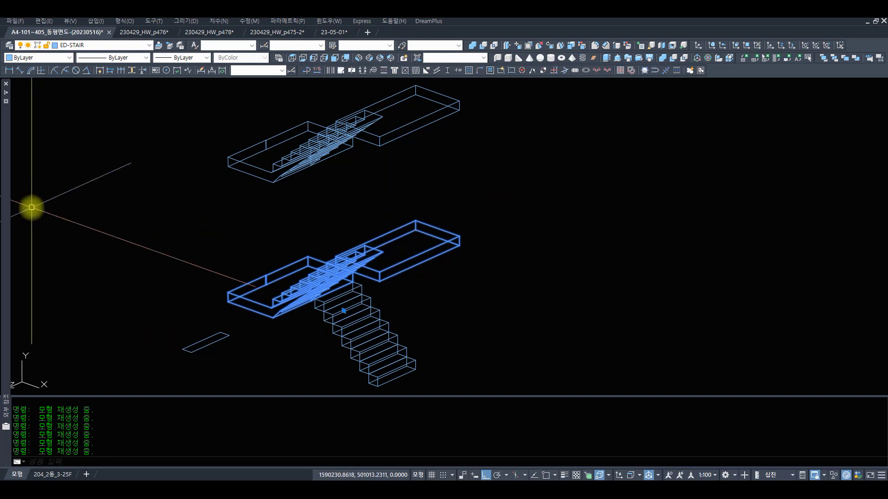
{"action": "key", "text": "Escape"}
{"action": "key", "text": "Escape"}
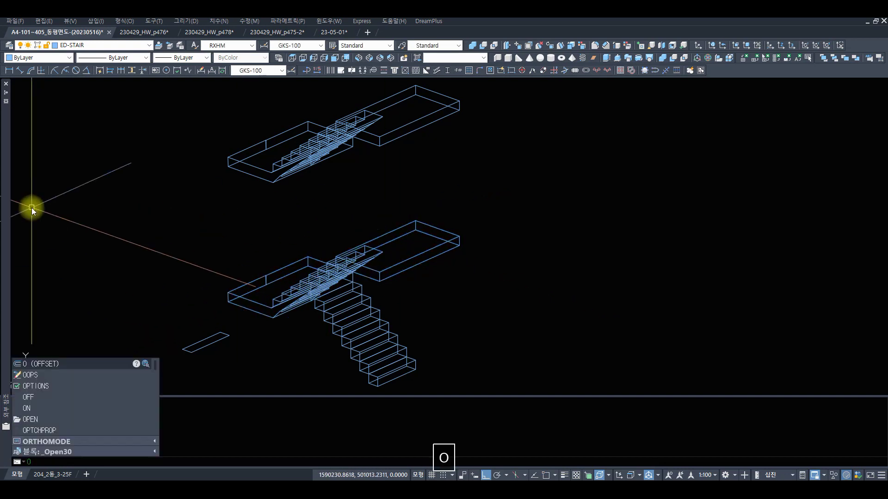
Erase both merged flights, all descending treads and the loose rectangle beside them
{"action": "key", "text": "Escape"}
{"action": "type", "text": "r e c c"}
{"action": "left_click", "coordinate": [482, 353]}
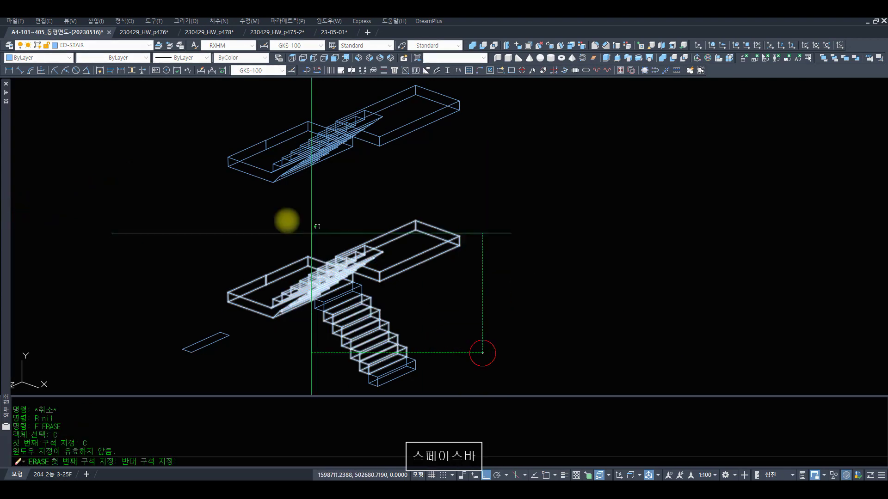
{"action": "left_click", "coordinate": [197, 122]}
{"action": "key", "text": "space"}
{"action": "key", "text": "space"}
{"action": "key", "text": "space"}
{"action": "left_click", "coordinate": [432, 377]}
{"action": "left_click", "coordinate": [368, 333]}
{"action": "key", "text": "space"}
Turn on all layers, then turn off the 3D-ARCH wall layer
{"action": "type", "text": "r"}
{"action": "key", "text": "space"}
{"action": "type", "text": "on"}
{"action": "key", "text": "space"}
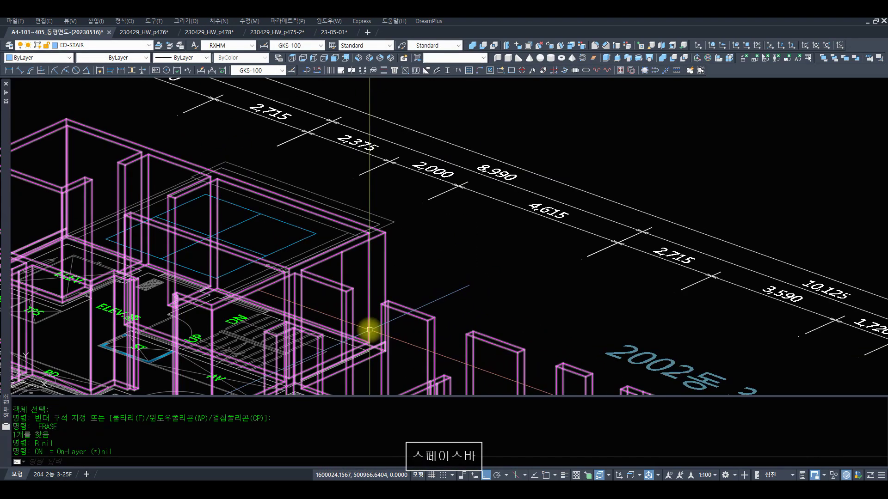
{"action": "type", "text": "fl"}
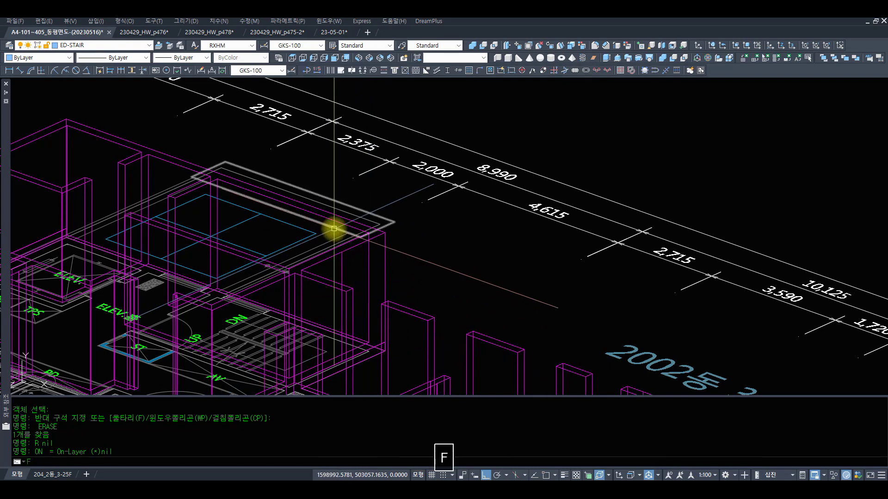
{"action": "key", "text": "space"}
{"action": "left_click", "coordinate": [367, 244]}
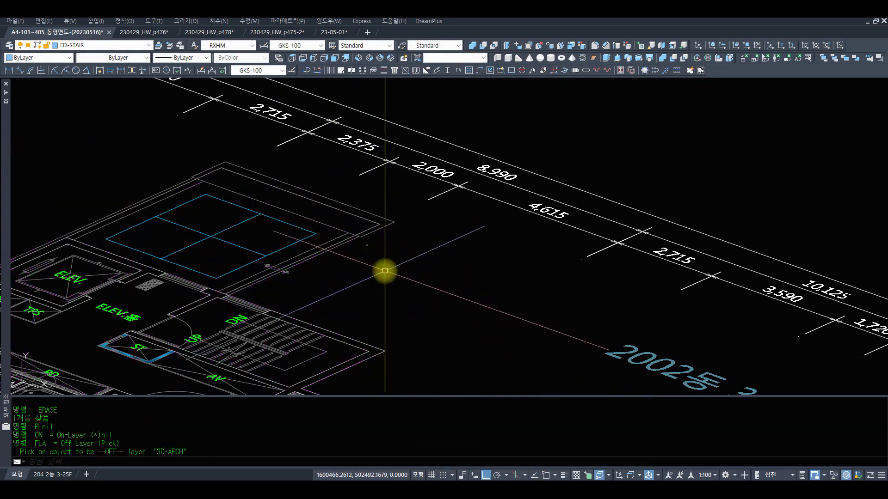
Examine the 2002동 3~25층 floor plan, first in 3D and then as a whole from the top
{"action": "scroll", "coordinate": [352, 258], "scroll_direction": "down", "scroll_amount": 2}
{"action": "scroll", "coordinate": [350, 258], "scroll_direction": "down", "scroll_amount": 1}
{"action": "middle_click_drag", "start_coordinate": [349, 257], "coordinate": [384, 277]}
{"action": "middle_click_drag", "start_coordinate": [383, 277], "coordinate": [383, 47], "text": "shift"}
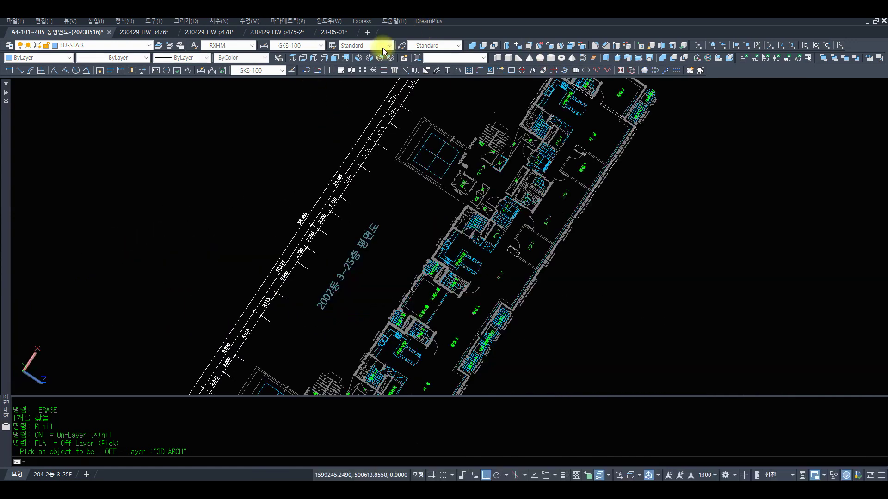
{"action": "left_click", "coordinate": [296, 61]}
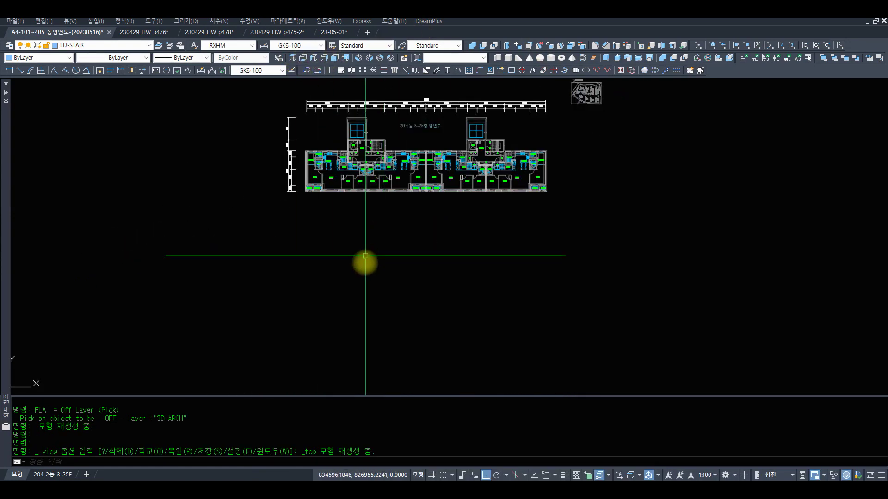
{"action": "scroll", "coordinate": [392, 136], "scroll_direction": "up", "scroll_amount": 4}
{"action": "key", "text": "Escape"}
{"action": "key", "text": "Escape"}
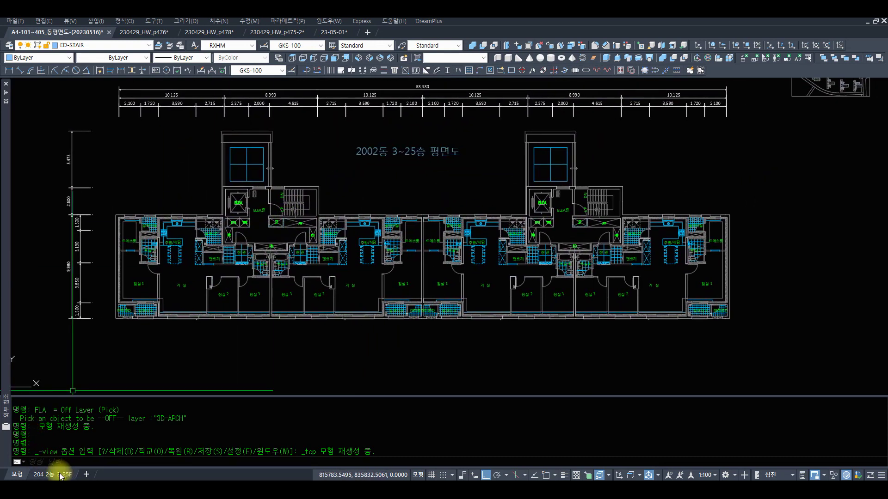
Check the contents of the 204_2동_3-25F layout and return to model space
{"action": "left_click", "coordinate": [52, 475]}
{"action": "middle_click", "coordinate": [451, 228]}
{"action": "middle_click", "coordinate": [452, 228]}
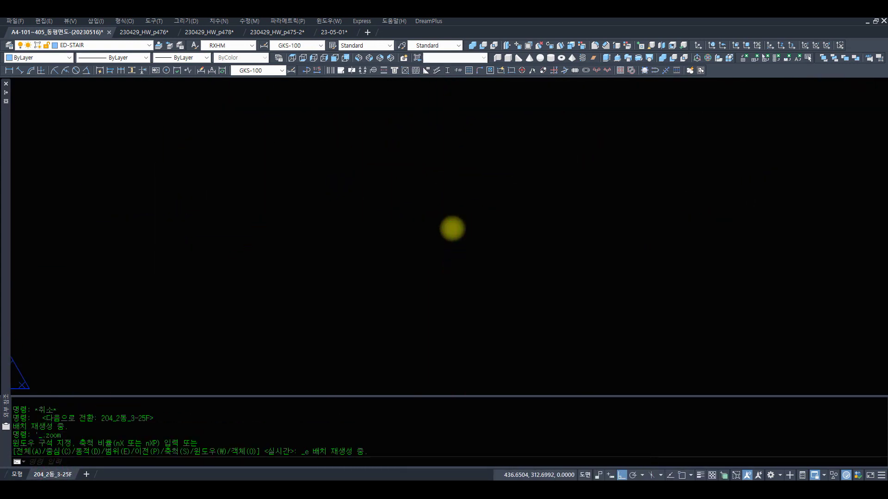
{"action": "left_click", "coordinate": [58, 293]}
{"action": "left_click", "coordinate": [43, 336]}
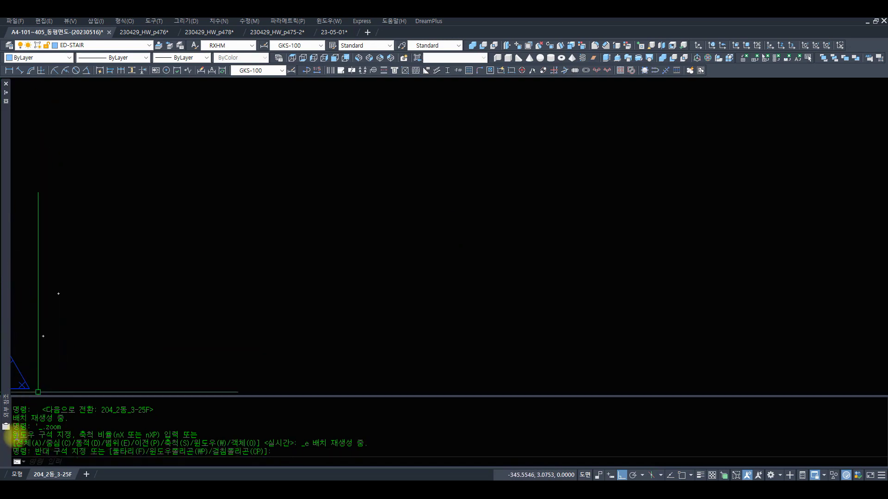
{"action": "left_click", "coordinate": [16, 474]}
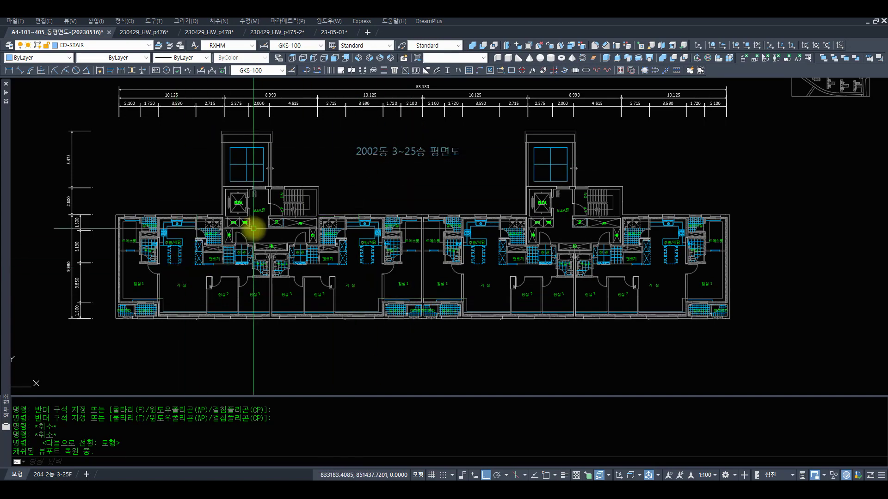
Examine the units and stair core on the floor plan up close, then the whole plan from the top
{"action": "type", "text": "z z z"}
{"action": "left_click", "coordinate": [281, 339]}
{"action": "left_click", "coordinate": [147, 176]}
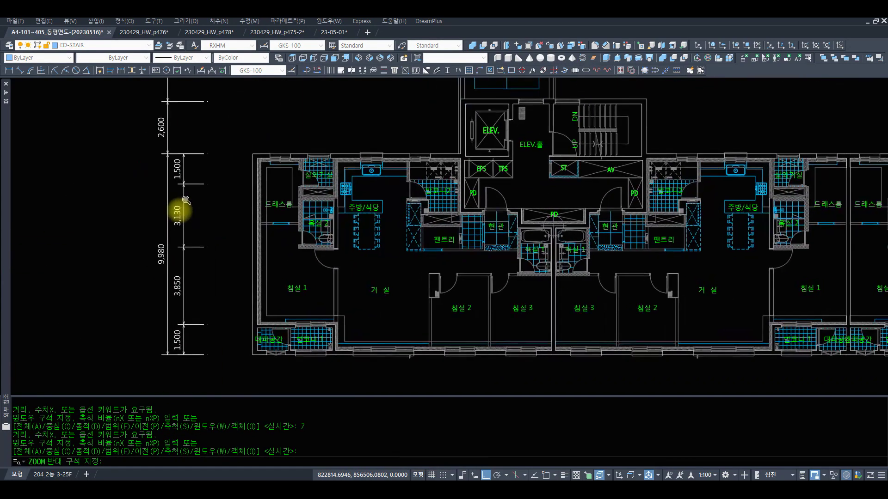
{"action": "left_click", "coordinate": [179, 210]}
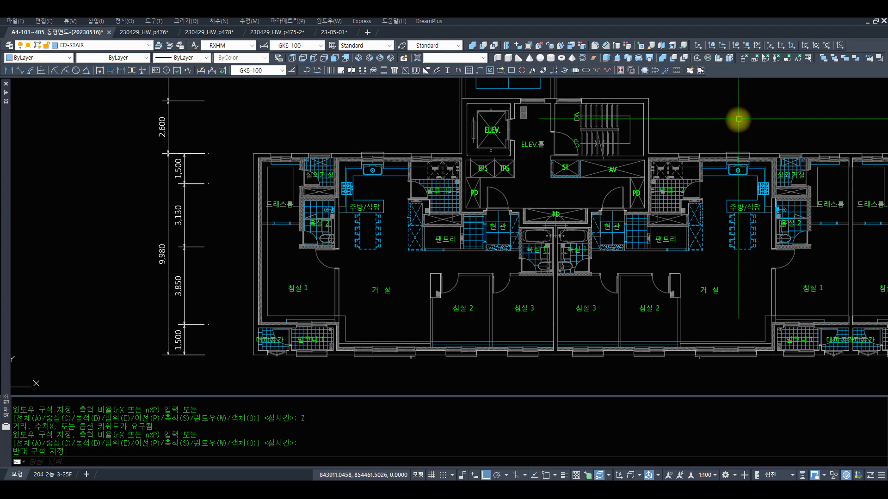
{"action": "mouse_move", "coordinate": [649, 149]}
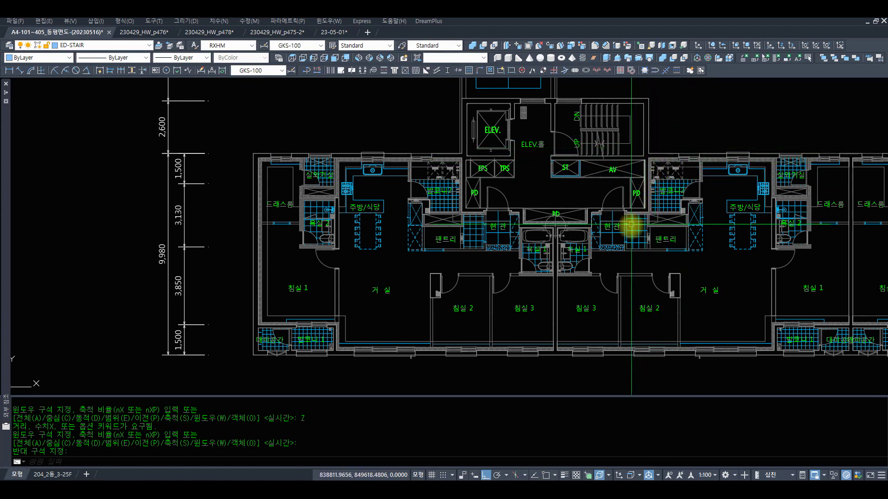
{"action": "mouse_move", "coordinate": [630, 204]}
{"action": "middle_mouse_down", "text": "shift"}
{"action": "mouse_move", "coordinate": [610, 203]}
{"action": "mouse_move", "coordinate": [637, 200]}
{"action": "mouse_move", "coordinate": [619, 201]}
{"action": "middle_mouse_up", "text": "shift"}
{"action": "left_click", "coordinate": [292, 57]}
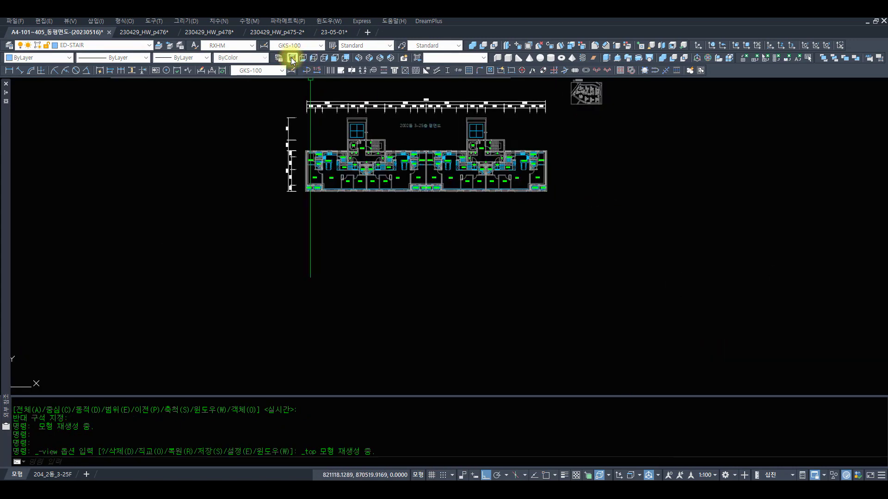
{"action": "scroll", "coordinate": [357, 142], "scroll_direction": "up", "scroll_amount": 5}
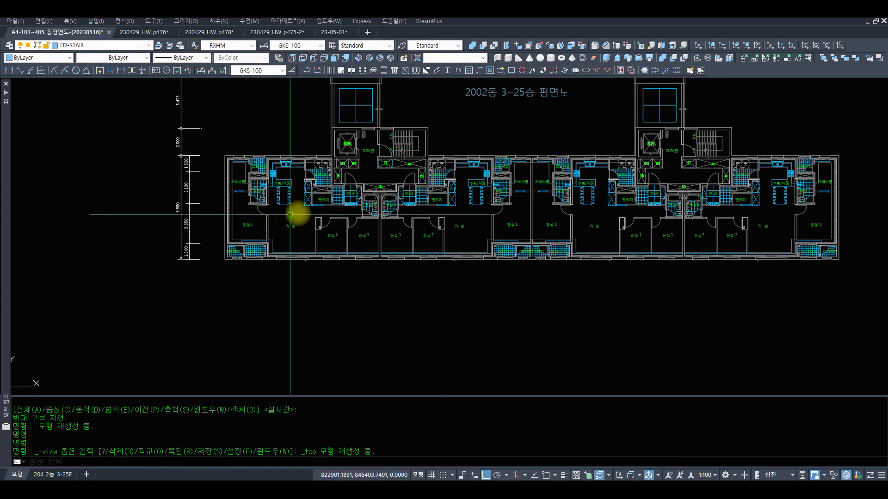
{"action": "middle_click_drag", "start_coordinate": [345, 238], "coordinate": [341, 250]}
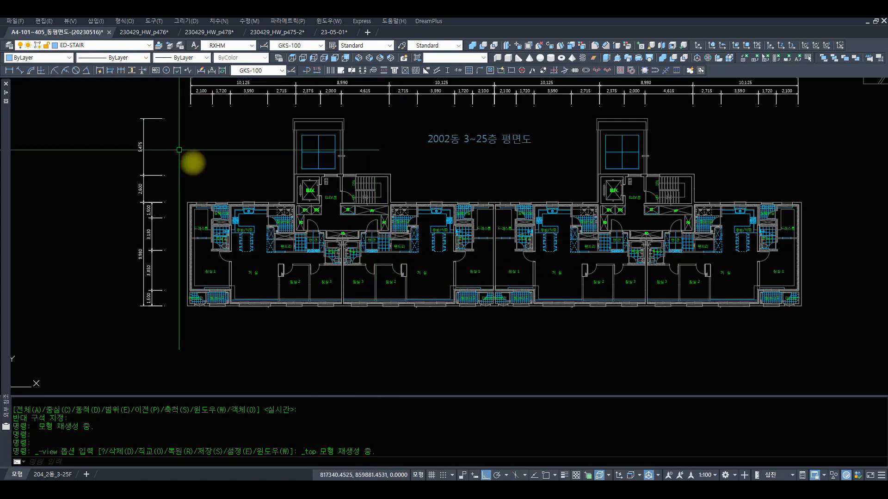
Show the model in the southeast isometric view with all layers on, closing in on the 3D walls around the first stair core
{"action": "left_click", "coordinate": [372, 62]}
{"action": "type", "text": "ONB"}
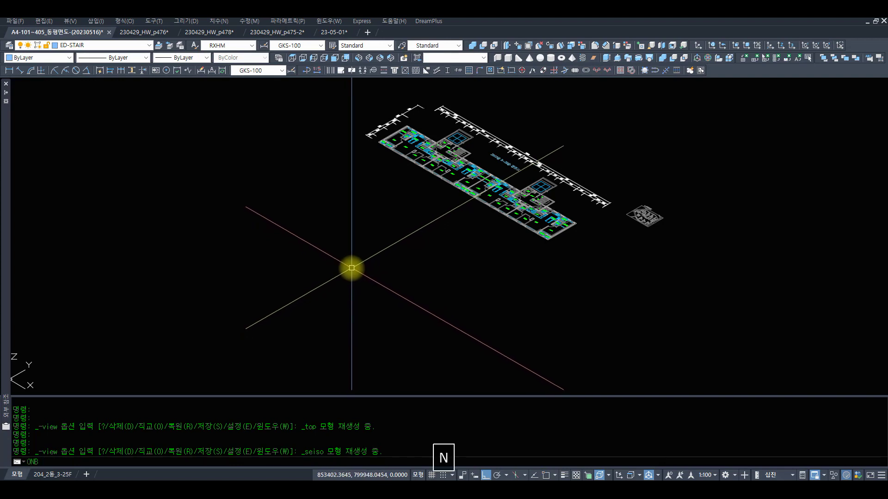
{"action": "key", "text": "space"}
{"action": "type", "text": "ON"}
{"action": "key", "text": "space"}
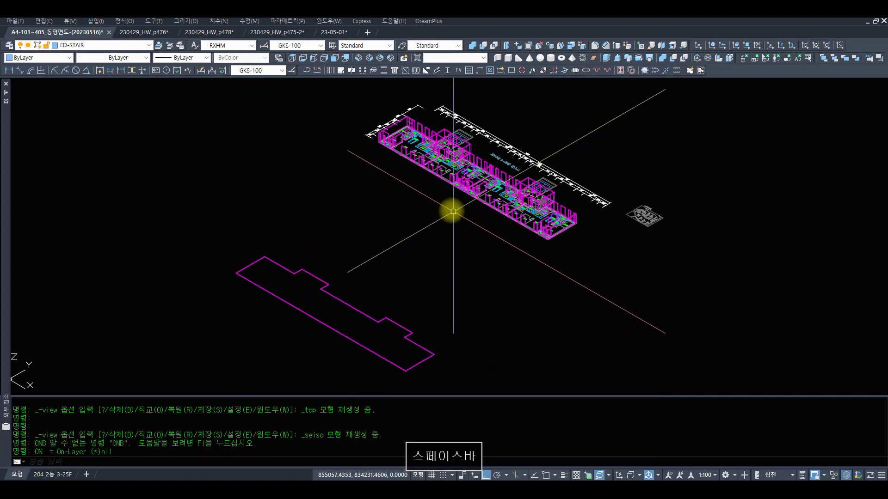
{"action": "scroll", "coordinate": [426, 142], "scroll_direction": "up", "scroll_amount": 6}
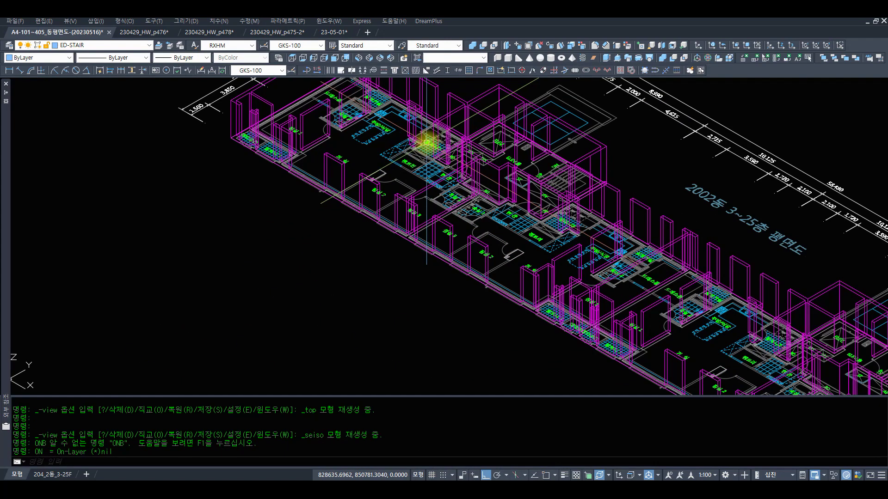
{"action": "middle_click_drag", "start_coordinate": [429, 146], "coordinate": [331, 226]}
{"action": "scroll", "coordinate": [261, 197], "scroll_direction": "up", "scroll_amount": 3}
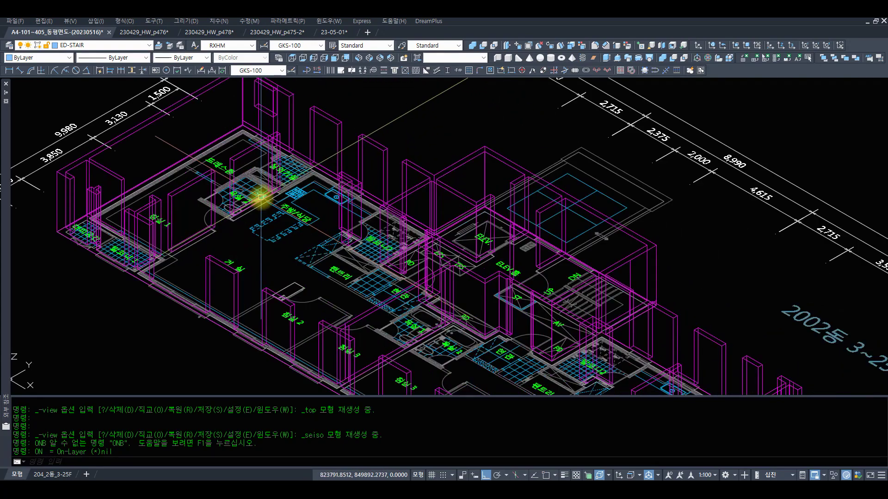
Look through the other open drawings one after another and return to the A4-101~405_동평면도-(20230516) drawing
{"action": "mouse_move", "coordinate": [367, 188]}
{"action": "middle_mouse_down"}
{"action": "mouse_move", "coordinate": [344, 178]}
{"action": "mouse_move", "coordinate": [313, 188]}
{"action": "middle_mouse_up"}
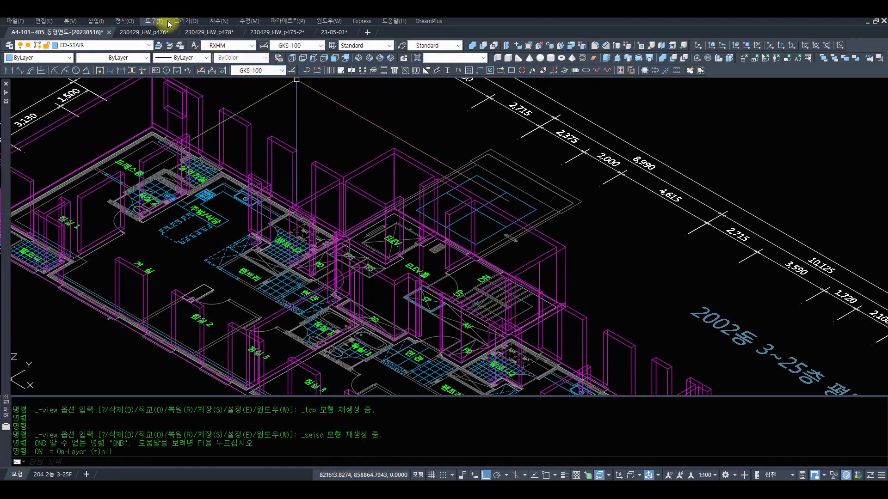
{"action": "left_click", "coordinate": [131, 35]}
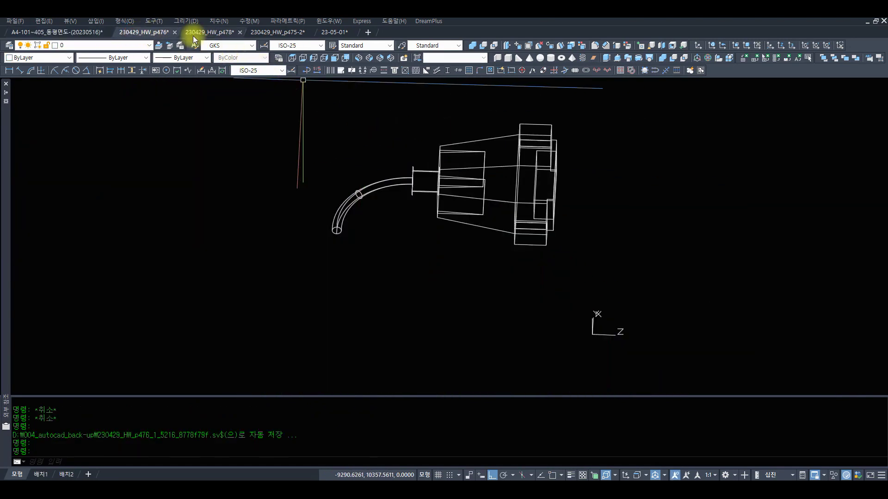
{"action": "left_click", "coordinate": [198, 32]}
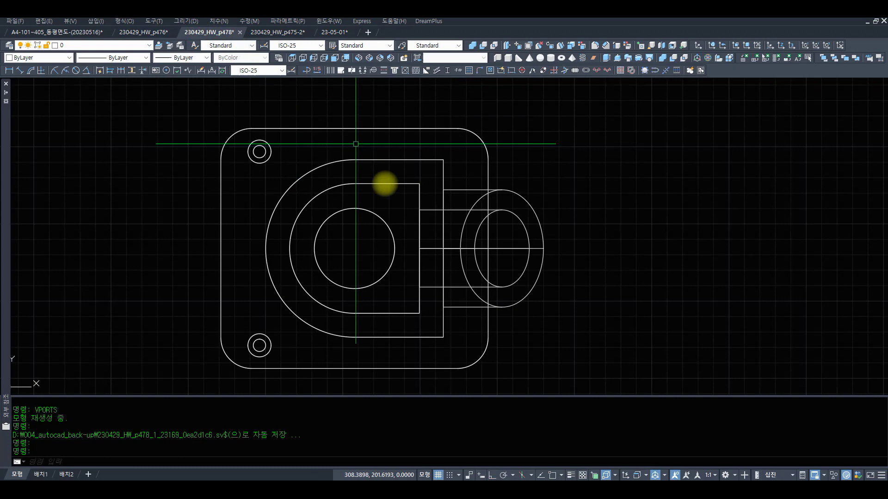
{"action": "left_click", "coordinate": [279, 32]}
{"action": "scroll", "coordinate": [387, 212], "scroll_direction": "down", "scroll_amount": 2}
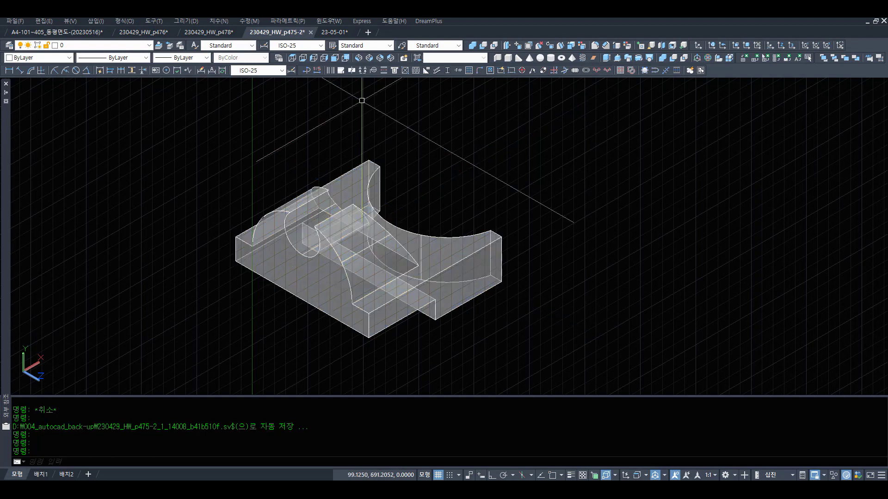
{"action": "left_click", "coordinate": [333, 32]}
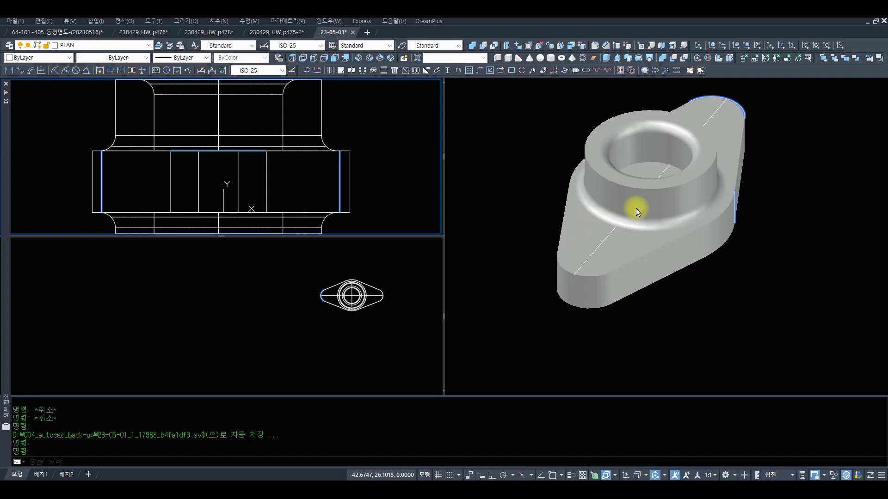
{"action": "left_click", "coordinate": [148, 31]}
{"action": "left_click", "coordinate": [87, 35]}
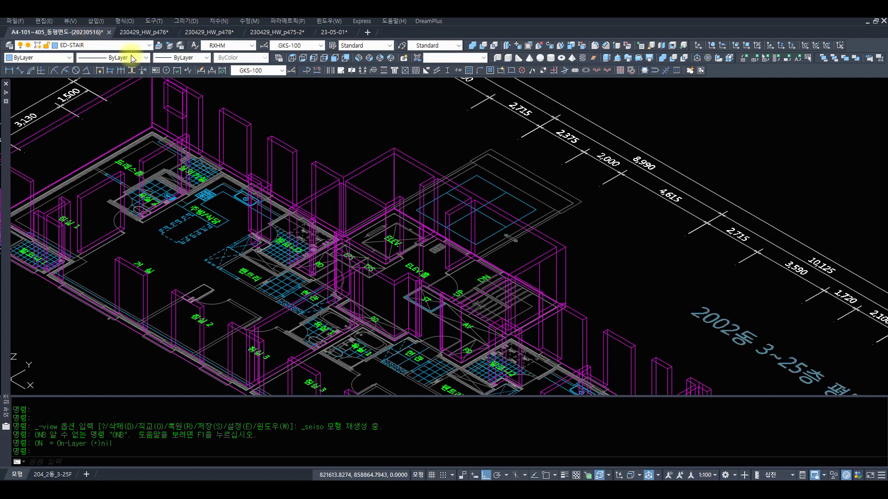
Examine the 3D walls over the floor plan in the southeast isometric view, from the first stair core to the whole building
{"action": "scroll", "coordinate": [370, 187], "scroll_direction": "down", "scroll_amount": 4}
{"action": "middle_click_drag", "start_coordinate": [361, 189], "coordinate": [266, 188]}
{"action": "middle_click_drag", "start_coordinate": [303, 254], "coordinate": [365, 282]}
{"action": "scroll", "coordinate": [181, 167], "scroll_direction": "up", "scroll_amount": 6}
{"action": "scroll", "coordinate": [234, 220], "scroll_direction": "up", "scroll_amount": 2}
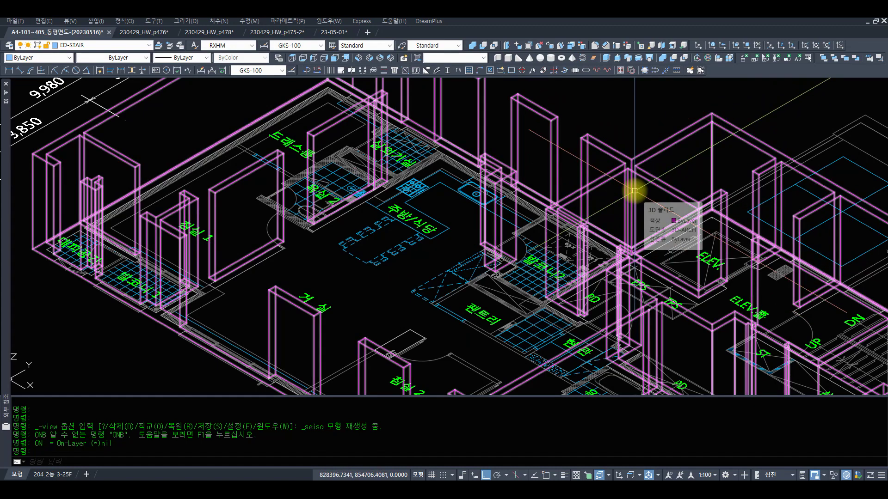
{"action": "scroll", "coordinate": [744, 203], "scroll_direction": "down", "scroll_amount": 6}
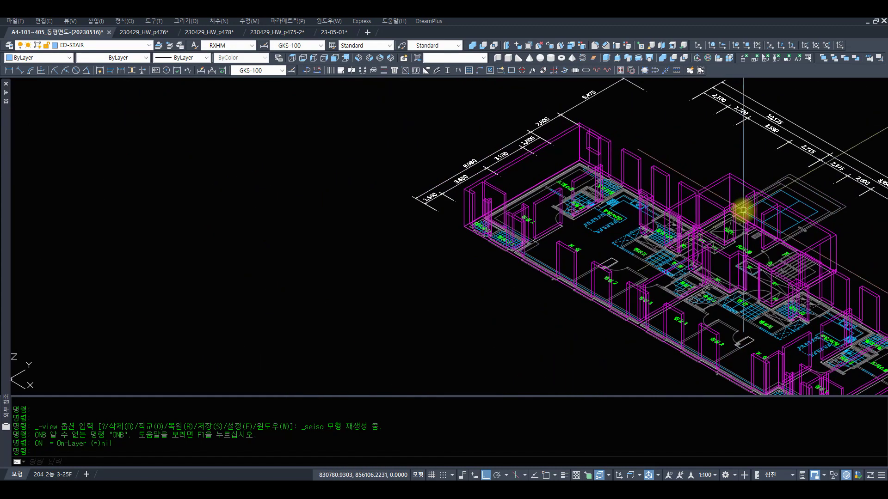
{"action": "middle_click_drag", "start_coordinate": [90, 212], "coordinate": [6, 179]}
{"action": "middle_click_drag", "start_coordinate": [610, 198], "coordinate": [342, 185]}
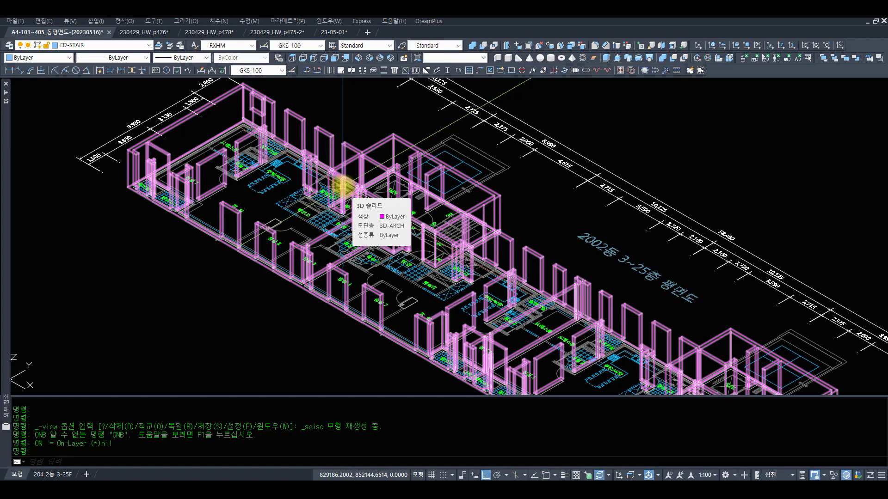
{"action": "key", "text": "Escape"}
{"action": "key", "text": "Escape"}
{"action": "key", "text": "Escape"}
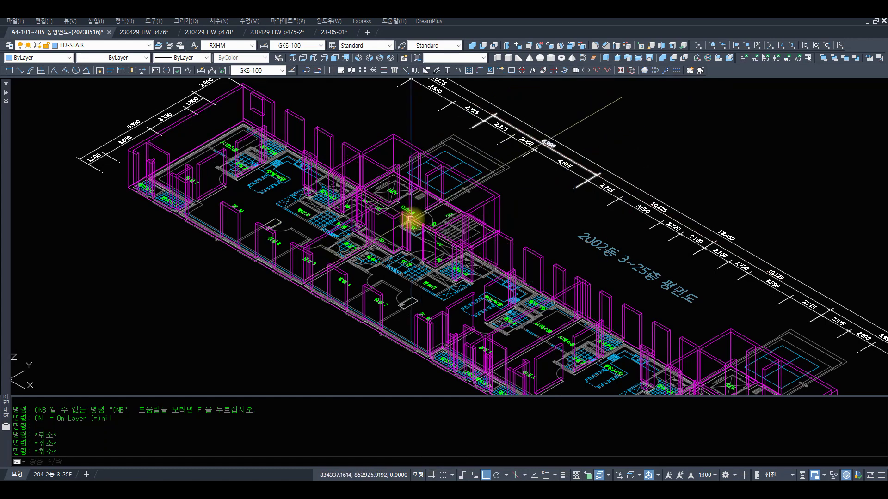
{"action": "left_click", "coordinate": [498, 206]}
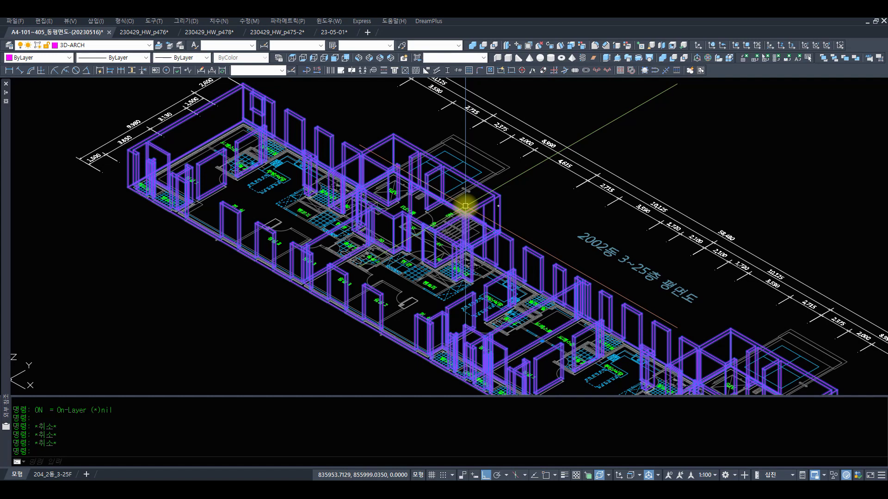
{"action": "type", "text": "3"}
{"action": "key", "text": "Escape"}
{"action": "key", "text": "Escape"}
{"action": "key", "text": "Escape"}
Make 3D-ARCH the current layer by picking a 3D wall, and turn off all other layers
{"action": "type", "text": "SLA"}
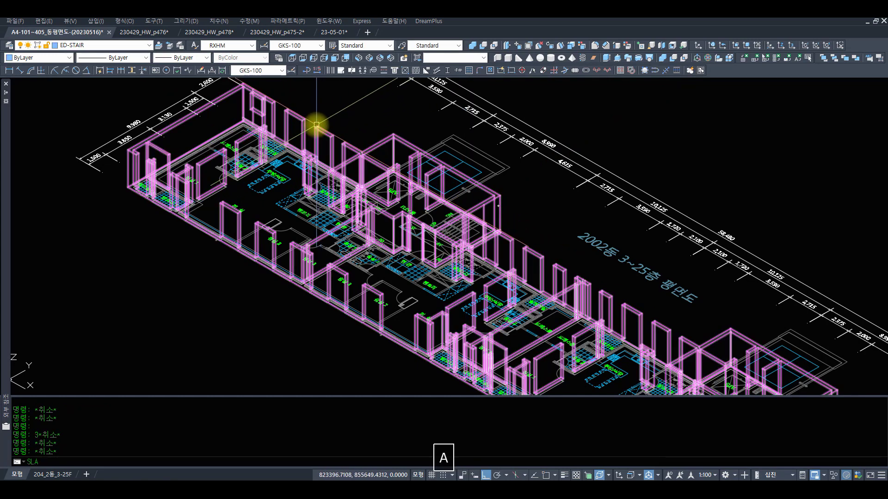
{"action": "key", "text": "space"}
{"action": "left_click", "coordinate": [317, 131]}
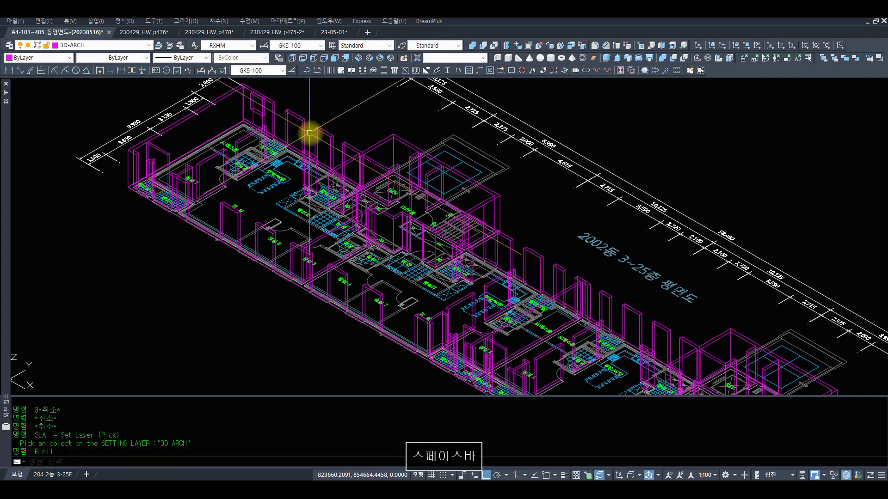
{"action": "type", "text": "fOFF Z"}
{"action": "left_click_drag", "start_coordinate": [482, 134], "coordinate": [444, 275]}
{"action": "left_click_drag", "start_coordinate": [481, 198], "coordinate": [479, 277]}
{"action": "key", "text": "space"}
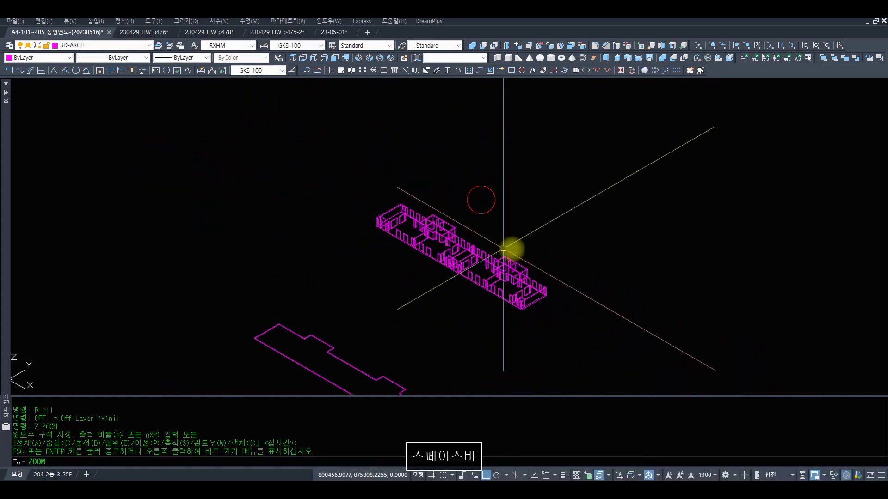
Erase the 3D walls and the separate building outline on the 3D-ARCH layer, and turn all layers back on
{"action": "type", "text": "R E C"}
{"action": "left_click", "coordinate": [587, 319]}
{"action": "left_click", "coordinate": [297, 147]}
{"action": "key", "text": "space"}
{"action": "key", "text": "space"}
{"action": "type", "text": "C C"}
{"action": "left_click", "coordinate": [394, 368]}
{"action": "left_click", "coordinate": [224, 302]}
{"action": "type", "text": "R ZE ON "}
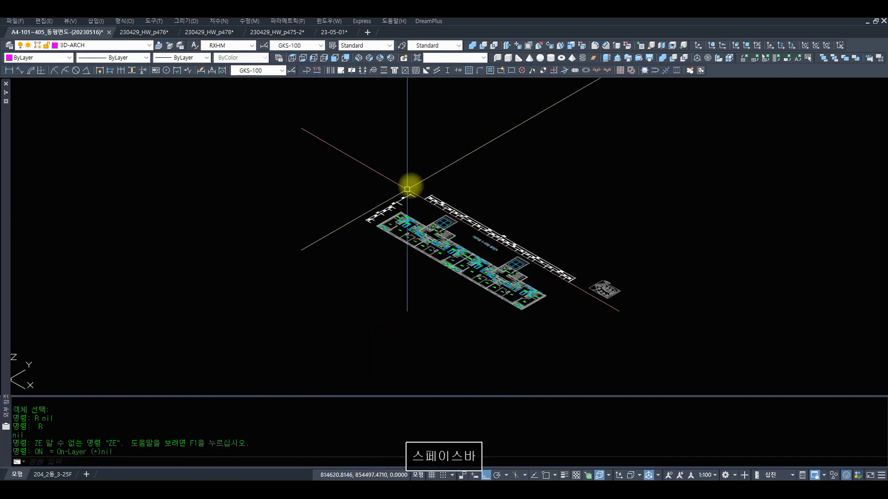
Examine the remaining 2D floor plan in the isometric view, and the whole plan from the top
{"action": "type", "text": "Z Z"}
{"action": "left_click", "coordinate": [570, 316]}
{"action": "left_click", "coordinate": [355, 174]}
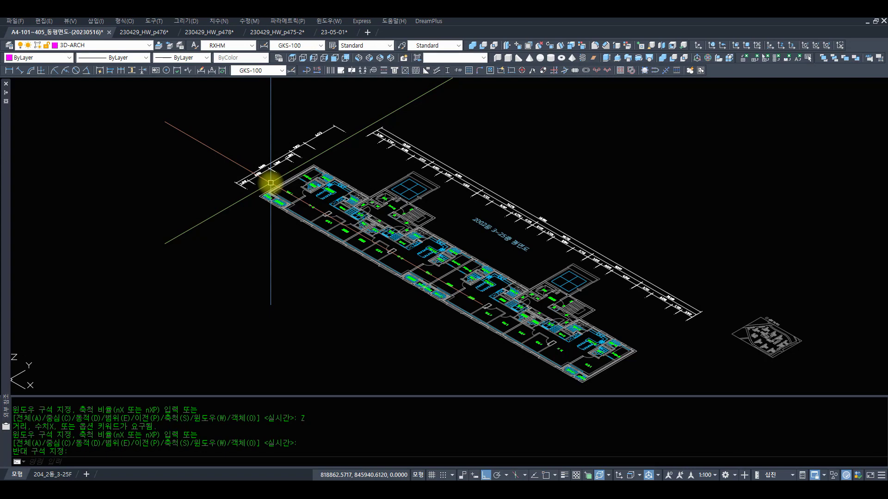
{"action": "left_click", "coordinate": [305, 71]}
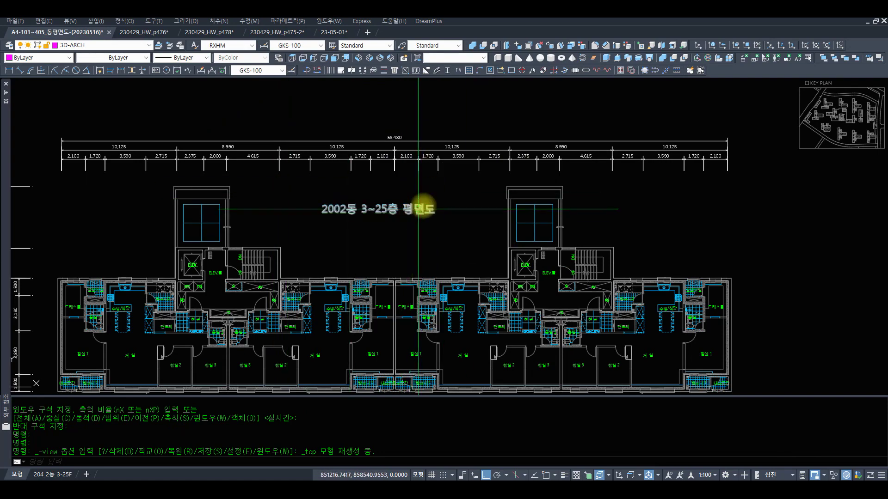
{"action": "type", "text": "z"}
{"action": "key", "text": "space"}
{"action": "left_click_drag", "start_coordinate": [463, 185], "coordinate": [444, 273]}
{"action": "key", "text": "space"}
{"action": "type", "text": "z z"}
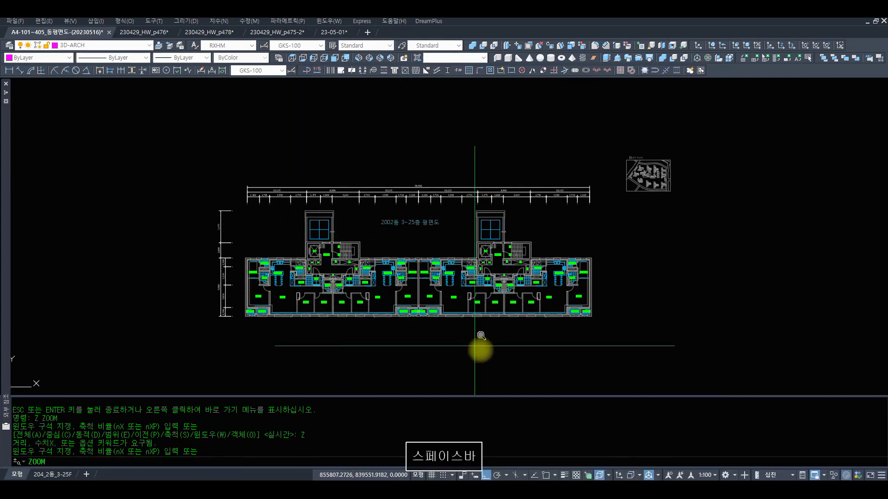
{"action": "left_click", "coordinate": [474, 346]}
{"action": "left_click", "coordinate": [183, 194]}
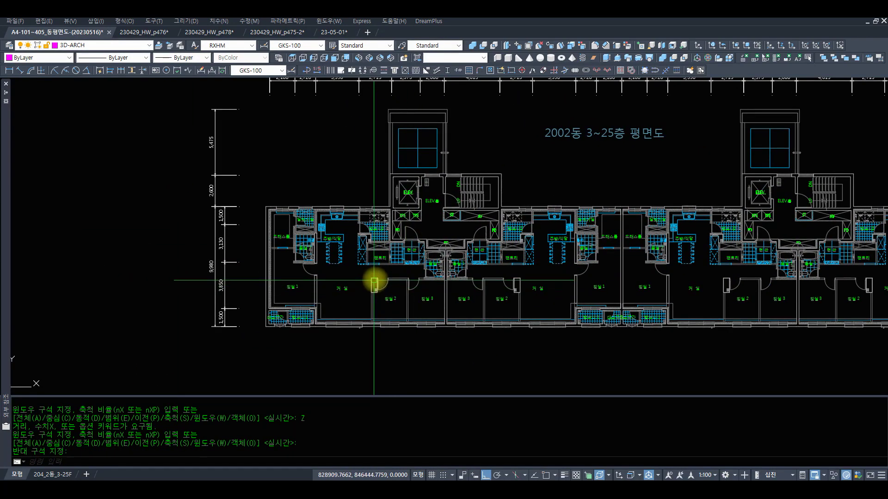
{"action": "type", "text": "z e d"}
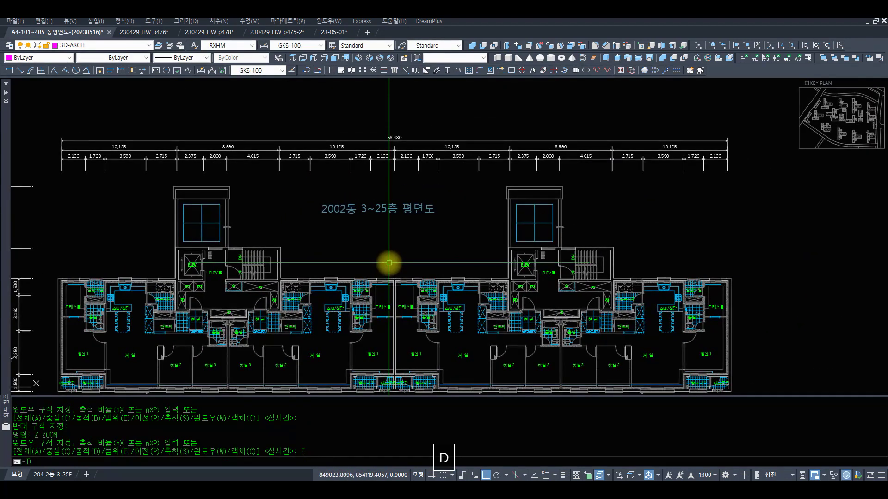
Delete ghost objects (empty texts, blocks and groups) and objects up to 0.0001 long, with Purge included
{"action": "key", "text": "Escape"}
{"action": "key", "text": "Escape"}
{"action": "type", "text": "dee"}
{"action": "key", "text": "space"}
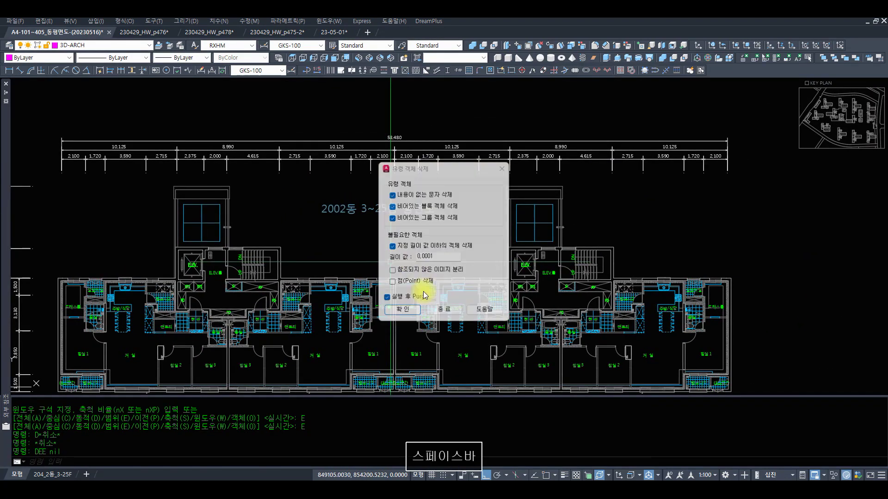
{"action": "left_click", "coordinate": [401, 309]}
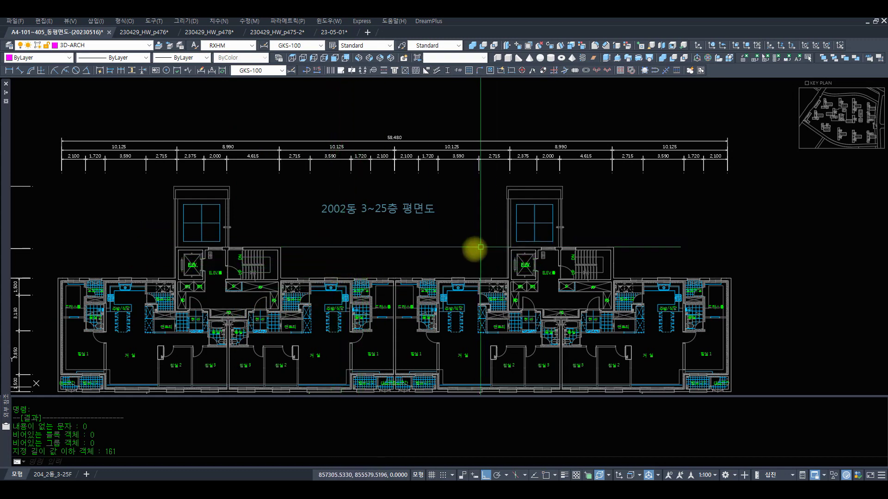
Save the cleaned-up drawing with the whole floor plan, its dimensions and the key plan in view
{"action": "type", "text": "z"}
{"action": "key", "text": "space"}
{"action": "key", "text": "space"}
{"action": "mouse_move", "coordinate": [486, 244]}
{"action": "left_mouse_down"}
{"action": "mouse_move", "coordinate": [488, 255]}
{"action": "mouse_move", "coordinate": [450, 282]}
{"action": "left_mouse_up"}
{"action": "key", "text": "space"}
{"action": "type", "text": "z"}
{"action": "key", "text": "space"}
{"action": "key", "text": "space"}
{"action": "key", "text": "space"}
{"action": "type", "text": "z z"}
{"action": "key", "text": "space"}
{"action": "left_click", "coordinate": [714, 357]}
{"action": "left_click", "coordinate": [105, 119]}
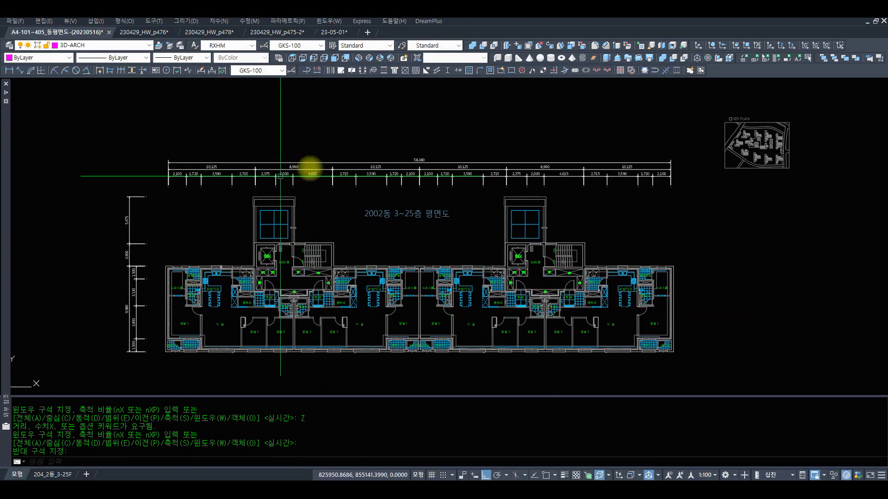
{"action": "key", "text": "ctrl+s"}
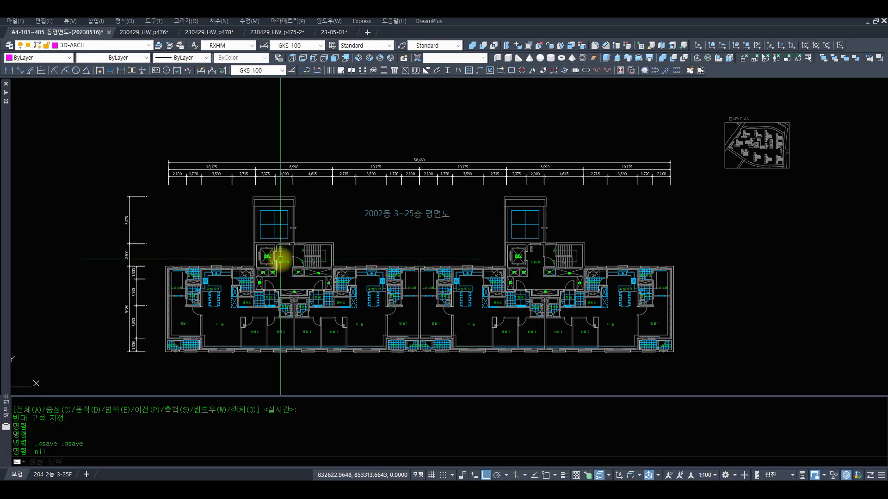
Start a Save As in the AutoCAD 2013 format and call up the file dialog with "~"
{"action": "type", "text": "SAVEAS"}
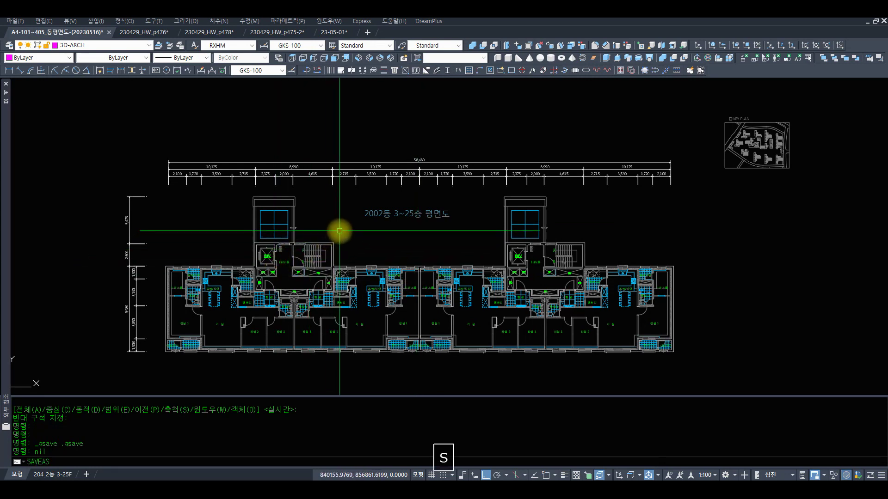
{"action": "key", "text": "space"}
{"action": "key", "text": "Return"}
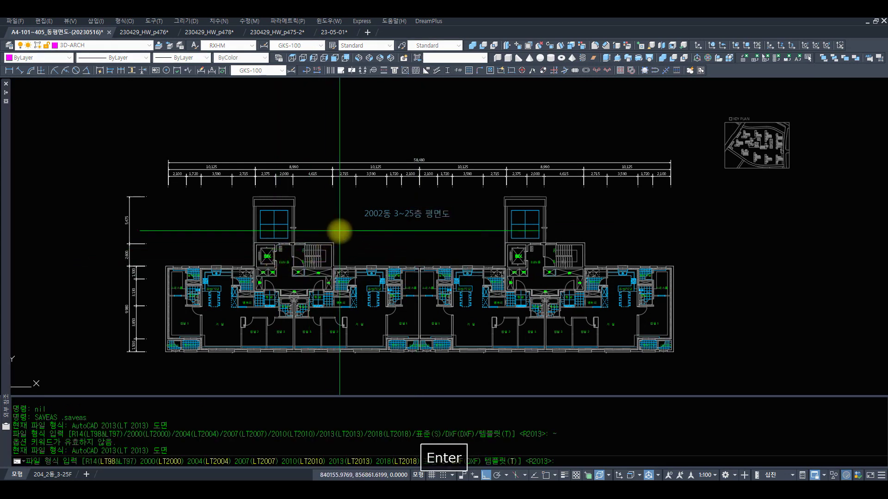
{"action": "key", "text": "Return"}
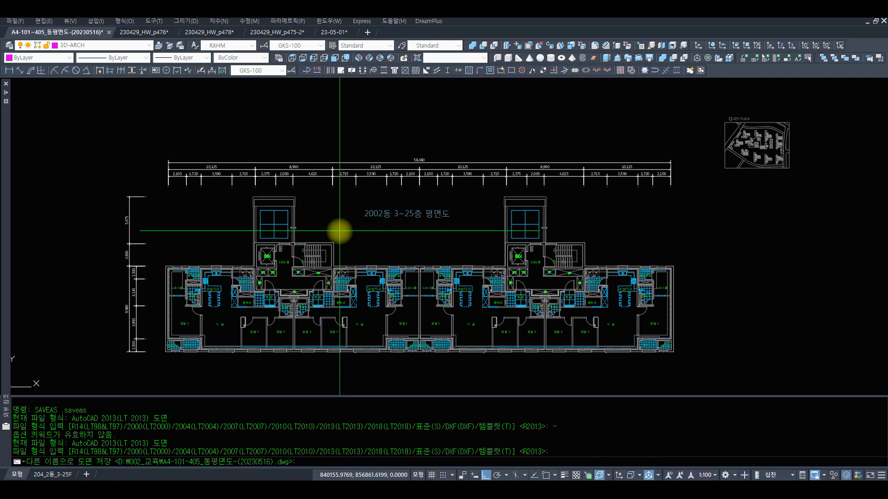
{"action": "type", "text": "~"}
{"action": "key", "text": "Return"}
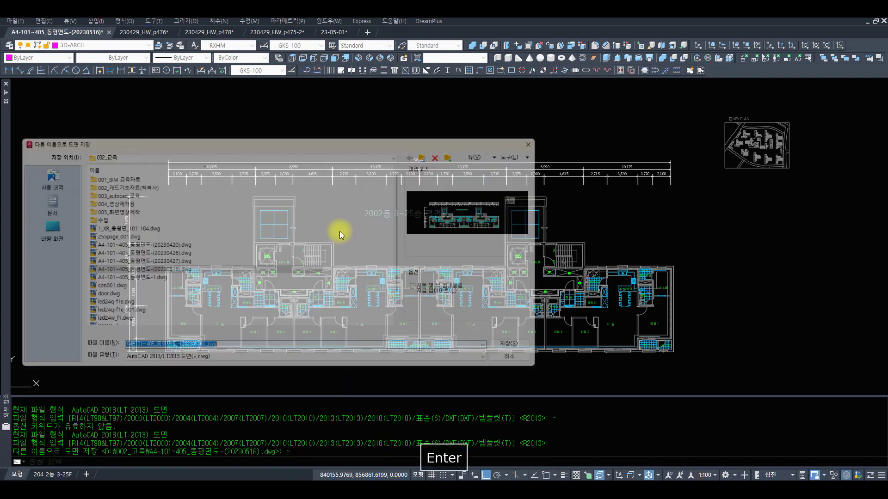
Save the drawing as XREF_24-30 in the 002_교육 folder
{"action": "left_click_drag", "start_coordinate": [243, 140], "coordinate": [320, 118]}
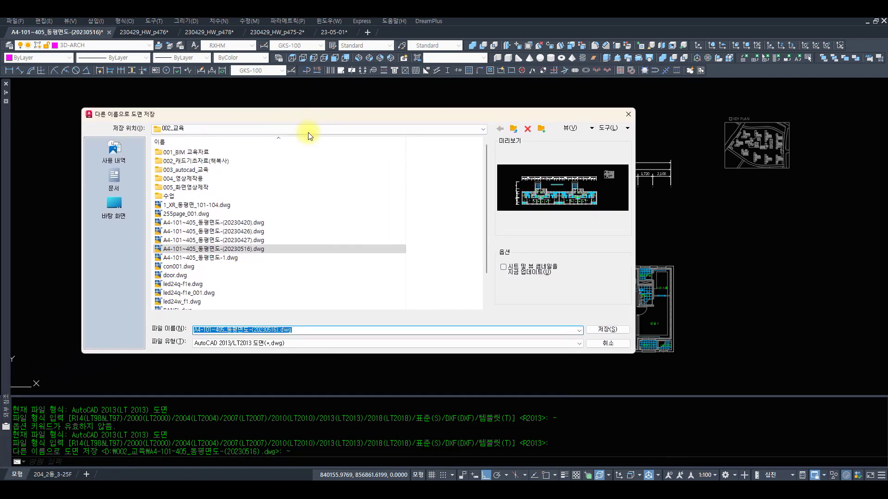
{"action": "type", "text": "X"}
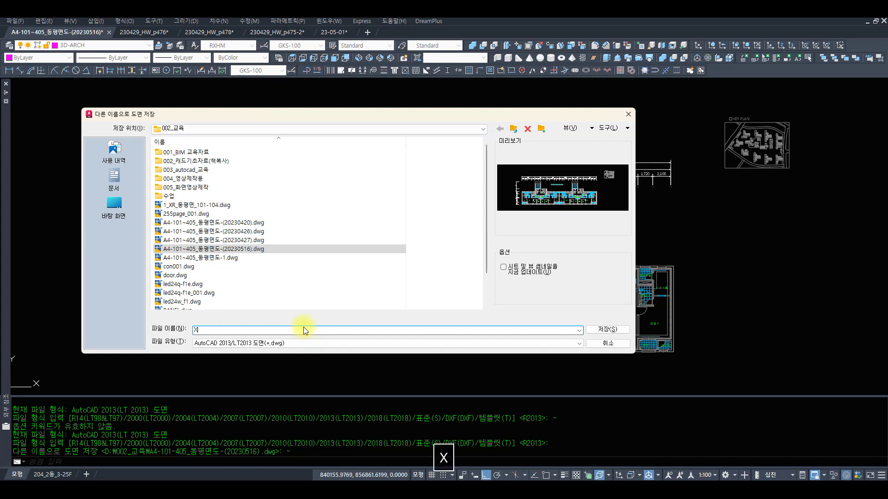
{"action": "type", "text": "REF_24-30"}
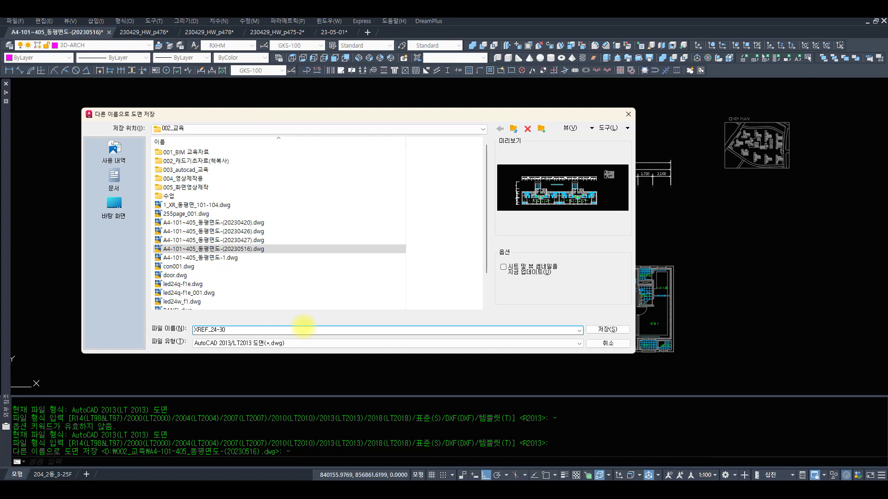
{"action": "left_click_drag", "start_coordinate": [194, 330], "coordinate": [208, 330]}
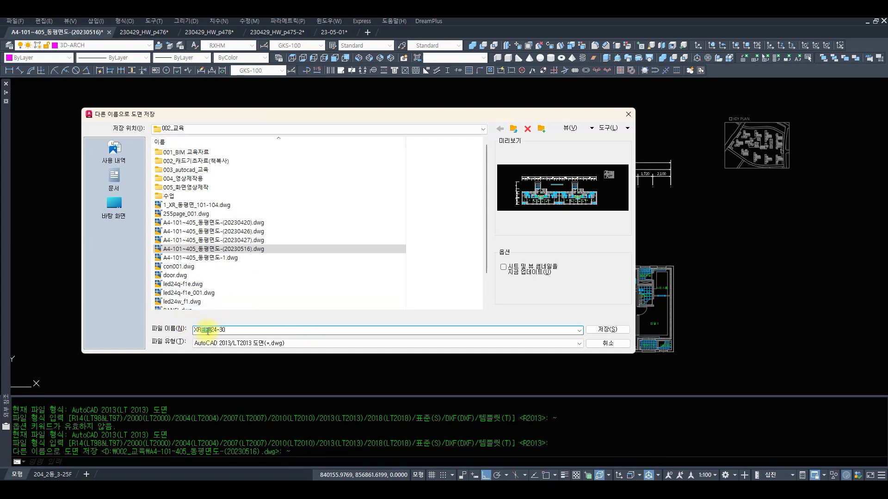
{"action": "left_click", "coordinate": [236, 331]}
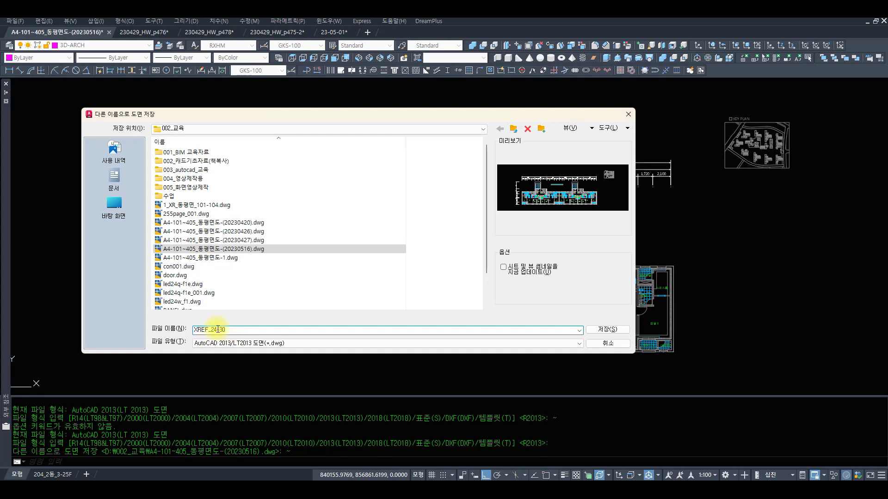
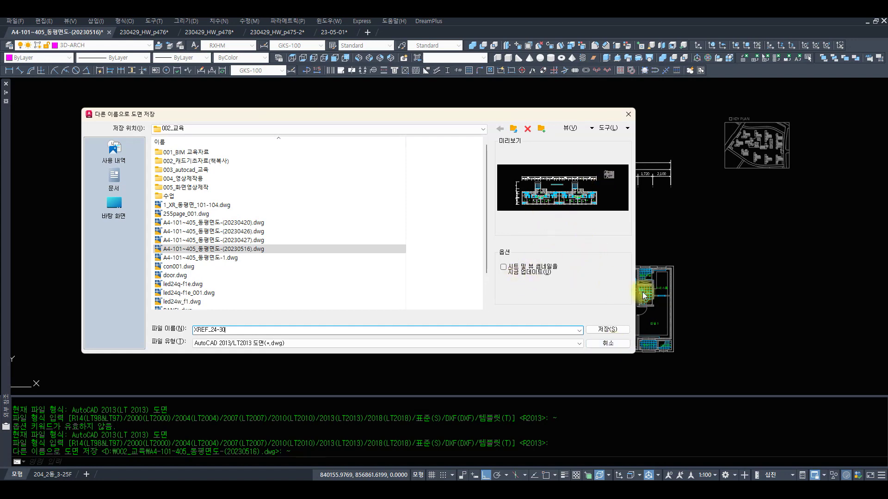
{"action": "left_click", "coordinate": [617, 331]}
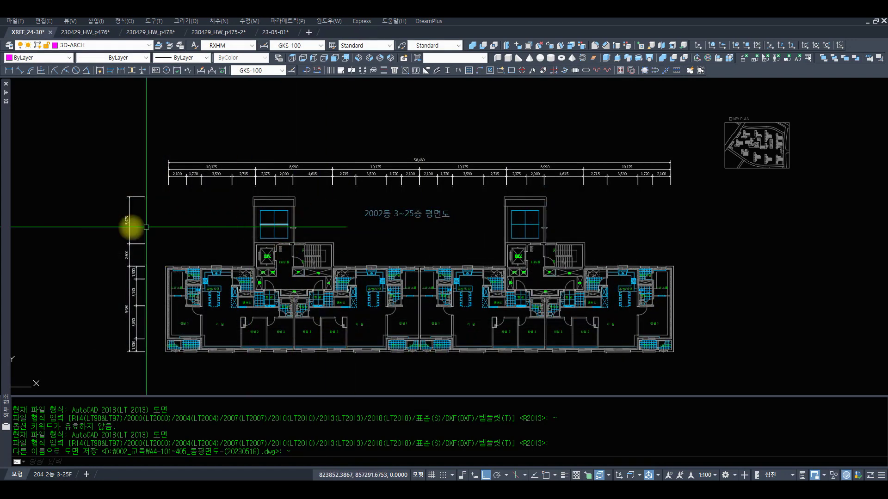
Close the XREF_24-30 drawing without saving its latest changes
{"action": "type", "text": "z"}
{"action": "key", "text": "space"}
{"action": "key", "text": "space"}
{"action": "left_click_drag", "start_coordinate": [387, 208], "coordinate": [388, 353]}
{"action": "key", "text": "Escape"}
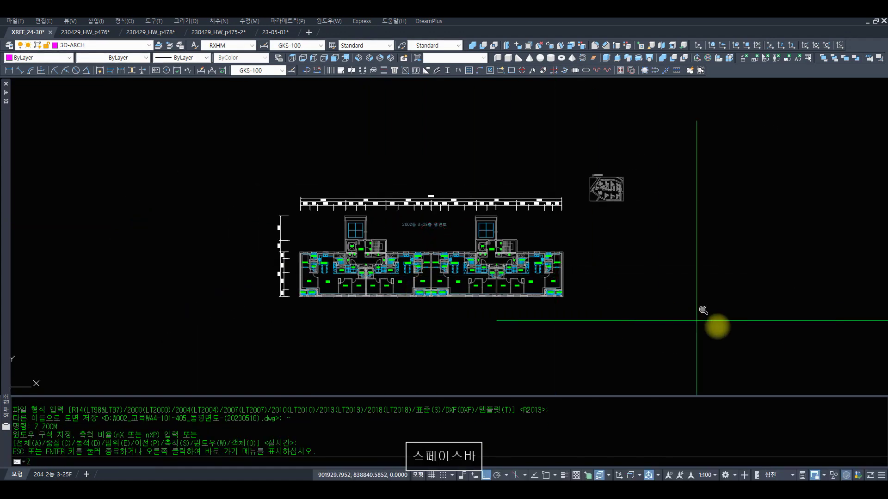
{"action": "type", "text": "z z"}
{"action": "left_click", "coordinate": [736, 342]}
{"action": "left_click", "coordinate": [234, 132]}
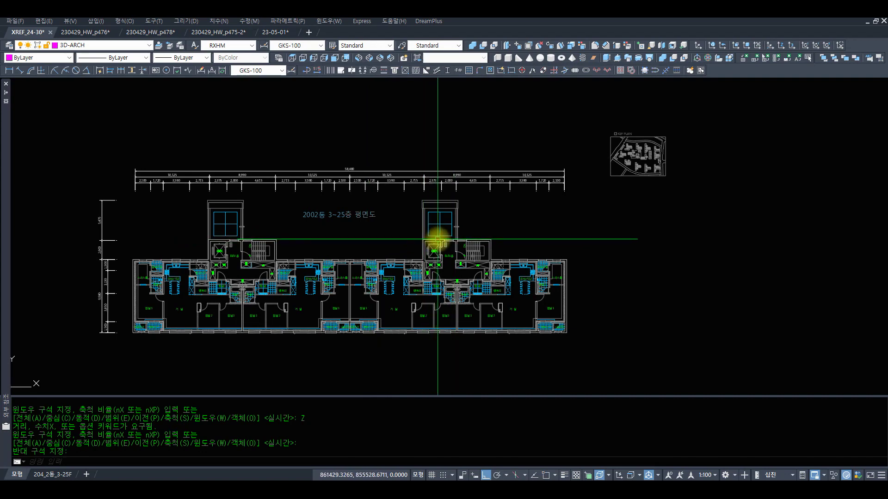
{"action": "key", "text": "ctrl+F4"}
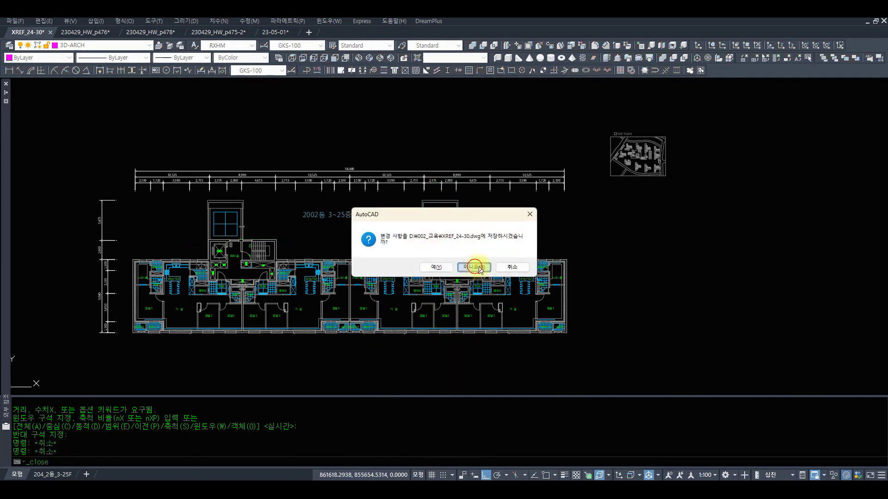
{"action": "left_click", "coordinate": [474, 267]}
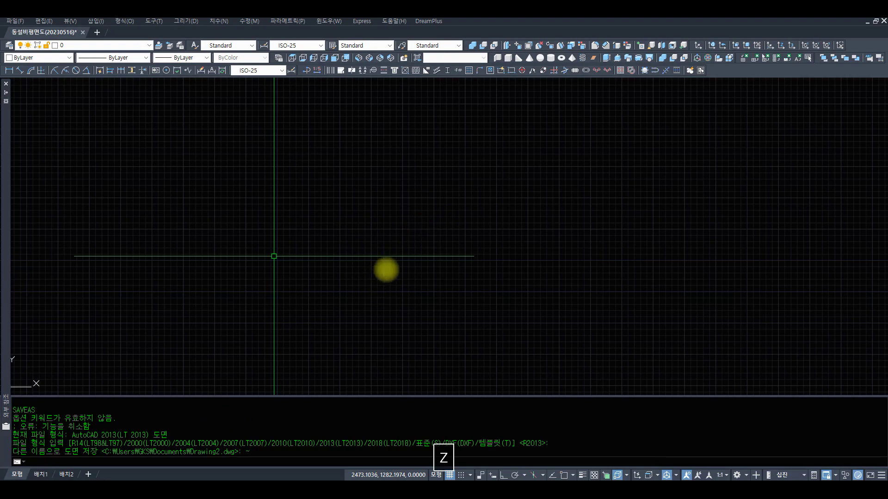
Cancel the pending Save As prompts in the 동설비평면도(20230516) drawing
{"action": "key", "text": "Escape"}
{"action": "key", "text": "space"}
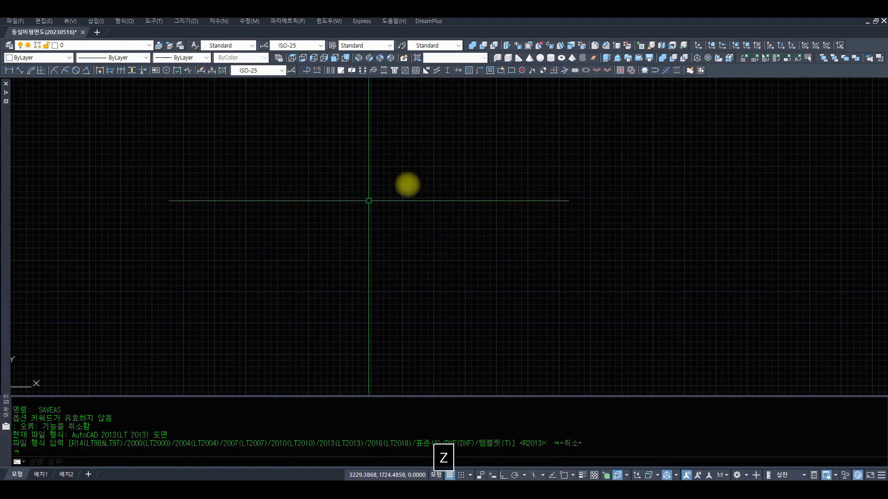
{"action": "key", "text": "space"}
{"action": "key", "text": "space"}
{"action": "key", "text": "Hangul"}
{"action": "key", "text": "Escape"}
{"action": "key", "text": "Escape"}
{"action": "key", "text": "Escape"}
Start a polyline at 0,0 and, with Ortho on, draw its first side 890 long horizontally in the positive X direction
{"action": "type", "text": "z"}
{"action": "key", "text": "space"}
{"action": "key", "text": "space"}
{"action": "left_click_drag", "start_coordinate": [391, 315], "coordinate": [377, 335]}
{"action": "left_click_drag", "start_coordinate": [448, 208], "coordinate": [413, 293]}
{"action": "left_click_drag", "start_coordinate": [488, 206], "coordinate": [471, 232]}
{"action": "key", "text": "space"}
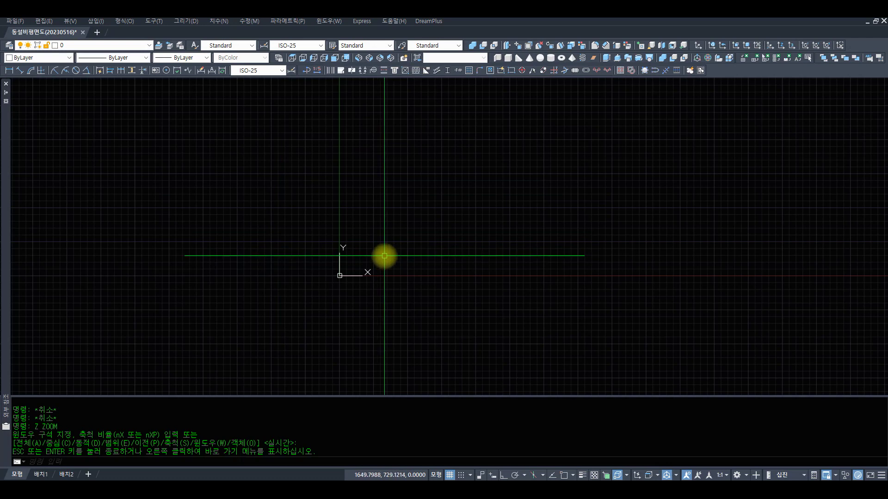
{"action": "type", "text": "L"}
{"action": "key", "text": "space"}
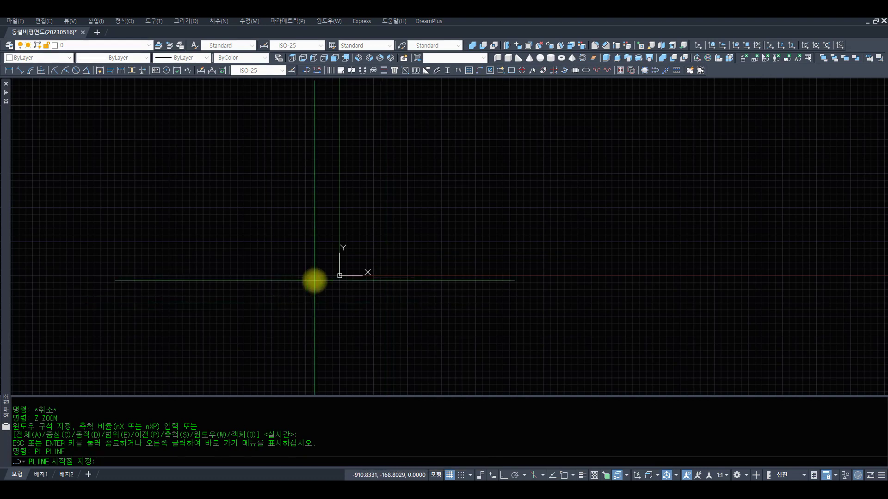
{"action": "type", "text": "0,0"}
{"action": "key", "text": "space"}
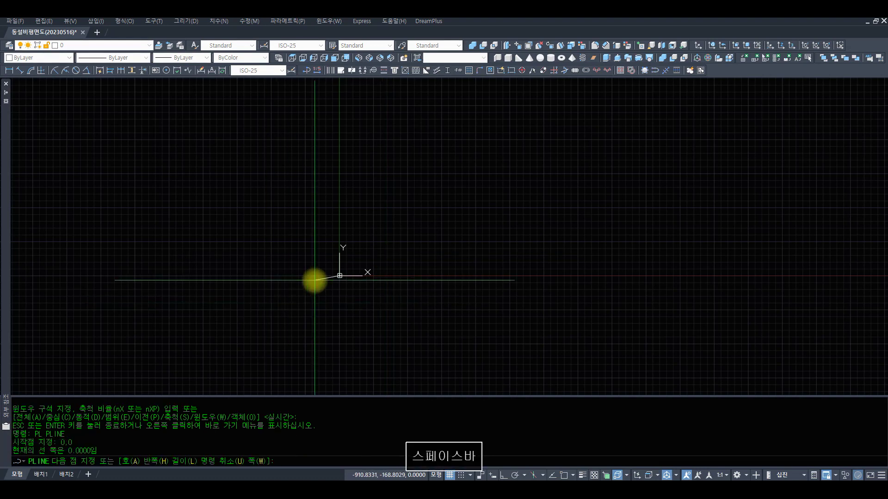
{"action": "key", "text": "F8"}
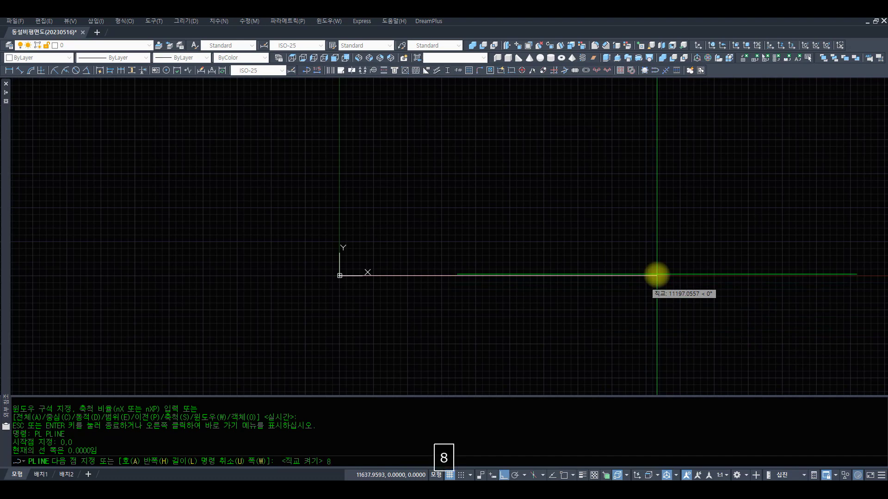
{"action": "type", "text": "890"}
{"action": "key", "text": "space"}
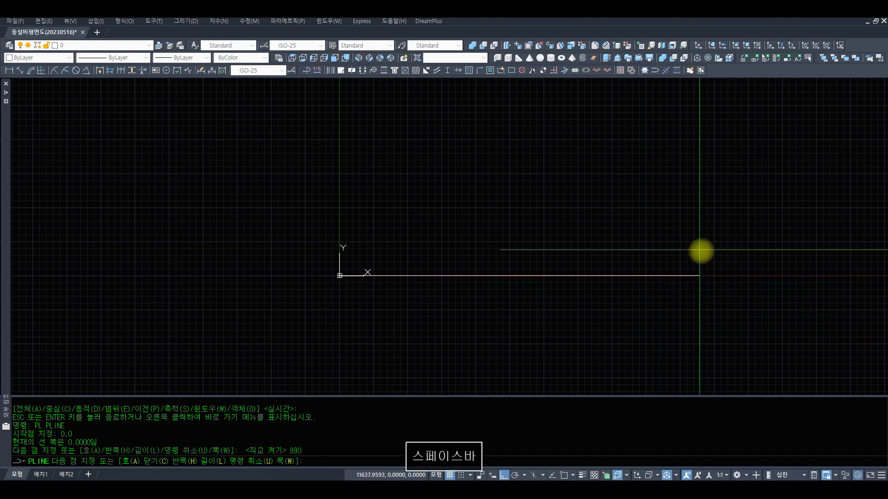
Continue the polyline 595 upward and 890 back horizontally, and close it into a rectangle
{"action": "scroll", "coordinate": [724, 221], "scroll_direction": "down", "scroll_amount": 5}
{"action": "scroll", "coordinate": [486, 152], "scroll_direction": "up", "scroll_amount": 4}
{"action": "middle_click_drag", "start_coordinate": [210, 206], "coordinate": [539, 170]}
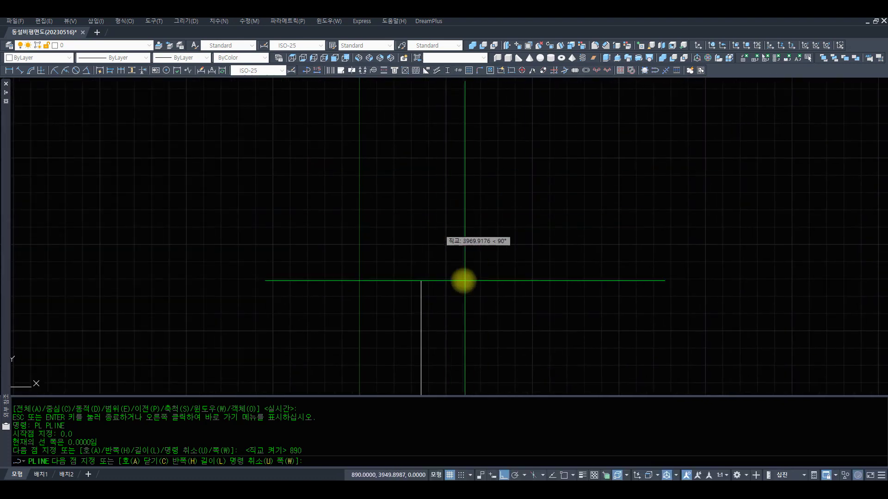
{"action": "middle_click_drag", "start_coordinate": [454, 266], "coordinate": [512, 107]}
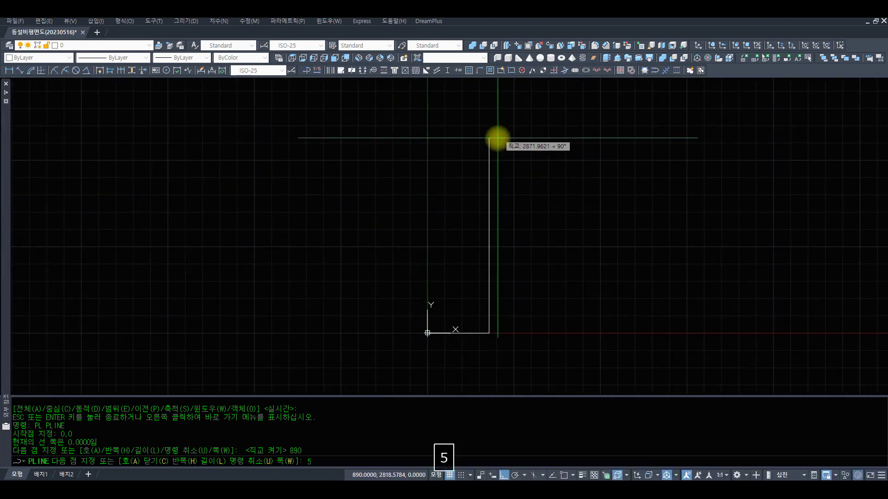
{"action": "key", "text": "Return"}
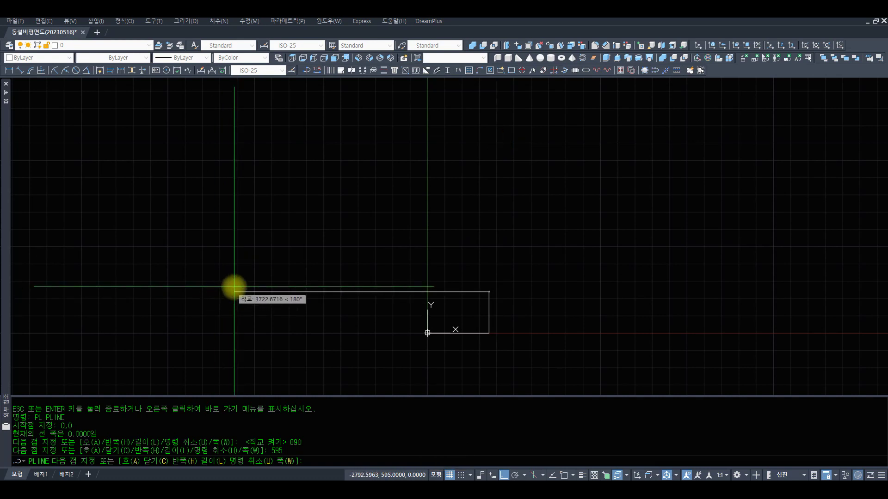
{"action": "type", "text": "890"}
{"action": "key", "text": "space"}
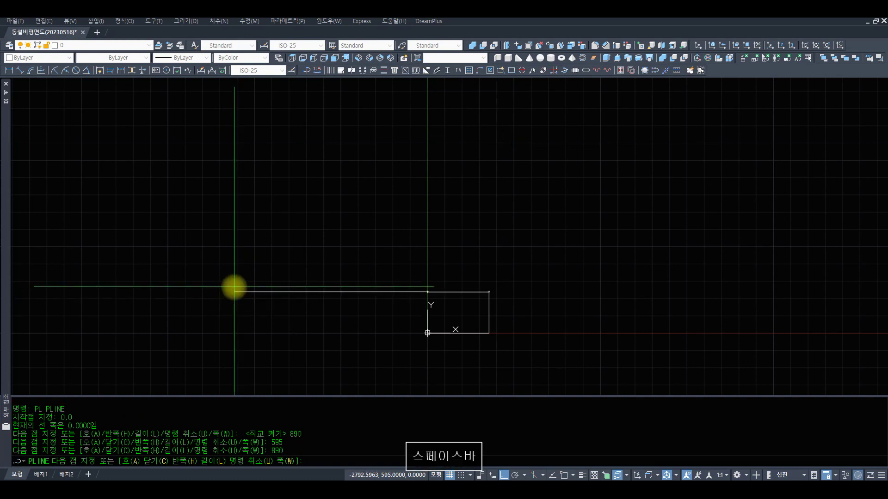
{"action": "type", "text": "C"}
{"action": "key", "text": "space"}
Offset the rectangle inward by 30 to form the inner frame
{"action": "type", "text": "Z Z"}
{"action": "left_click", "coordinate": [634, 354]}
{"action": "left_click", "coordinate": [326, 240]}
{"action": "type", "text": "Z Z Z"}
{"action": "left_click", "coordinate": [587, 366]}
{"action": "left_click", "coordinate": [197, 171]}
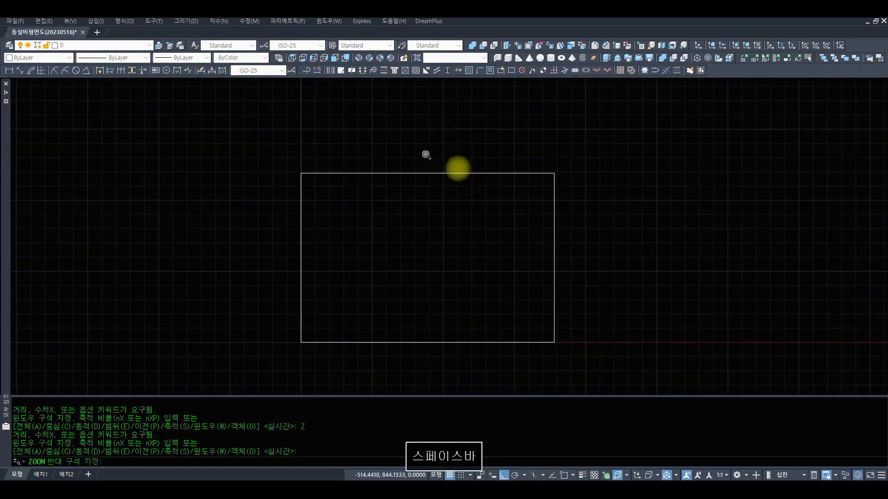
{"action": "type", "text": "A"}
{"action": "key", "text": "Escape"}
{"action": "key", "text": "Escape"}
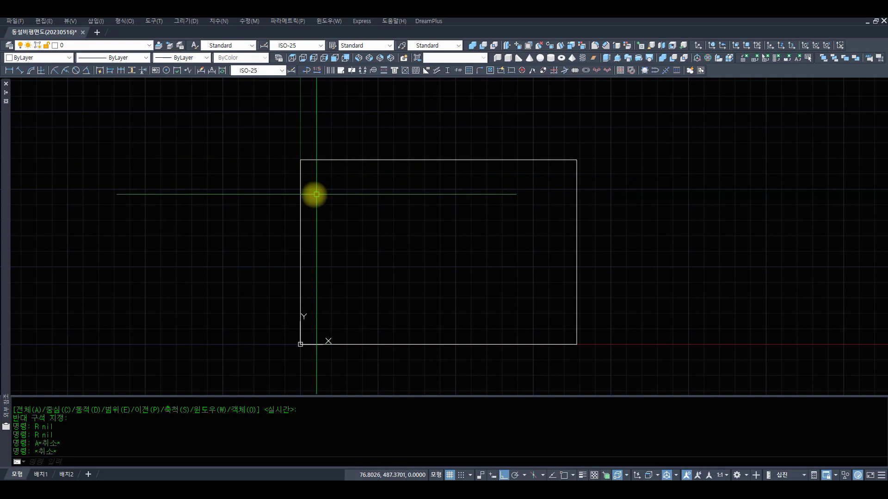
{"action": "key", "text": "space"}
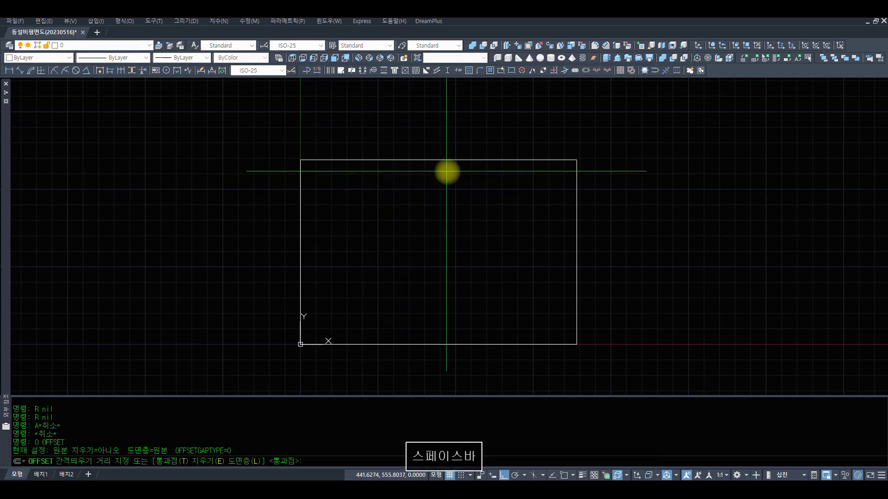
{"action": "left_click", "coordinate": [575, 161]}
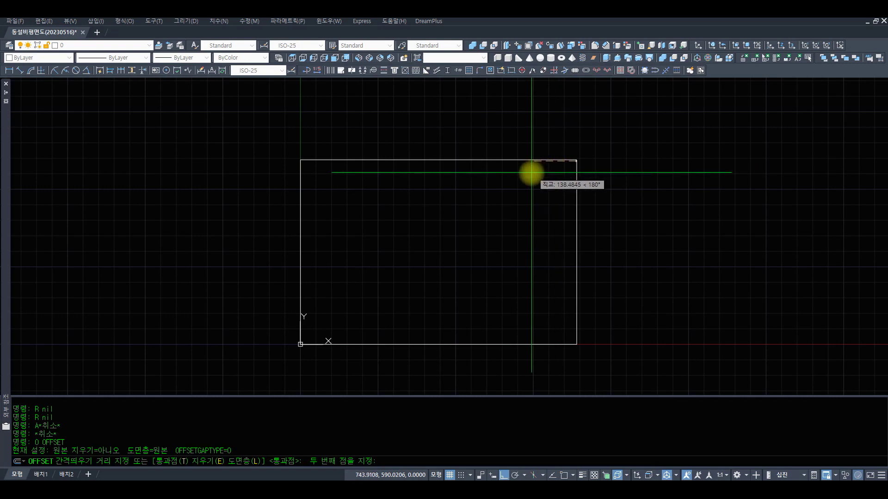
{"action": "type", "text": "30"}
{"action": "key", "text": "space"}
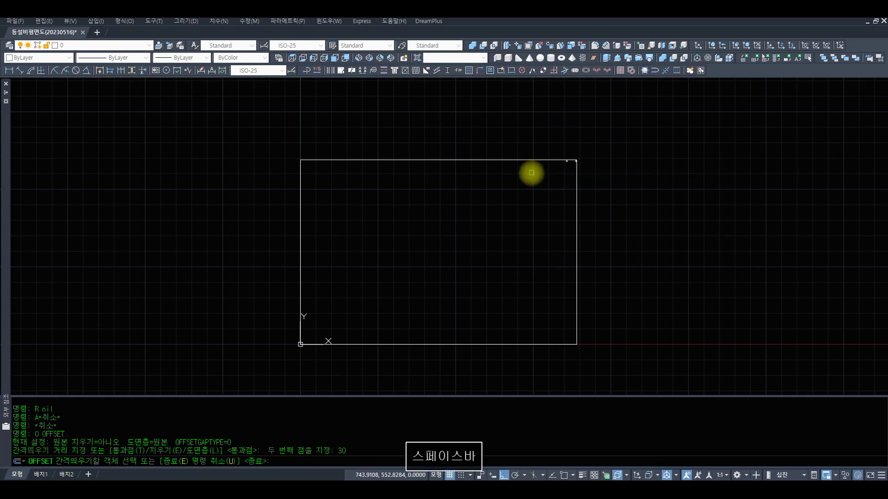
{"action": "left_click", "coordinate": [489, 160]}
{"action": "left_click", "coordinate": [483, 181]}
{"action": "key", "text": "space"}
Start Plot with the previous plot's page setup and choose Adobe PDF as the printer
{"action": "type", "text": "z"}
{"action": "key", "text": "space"}
{"action": "type", "text": "z"}
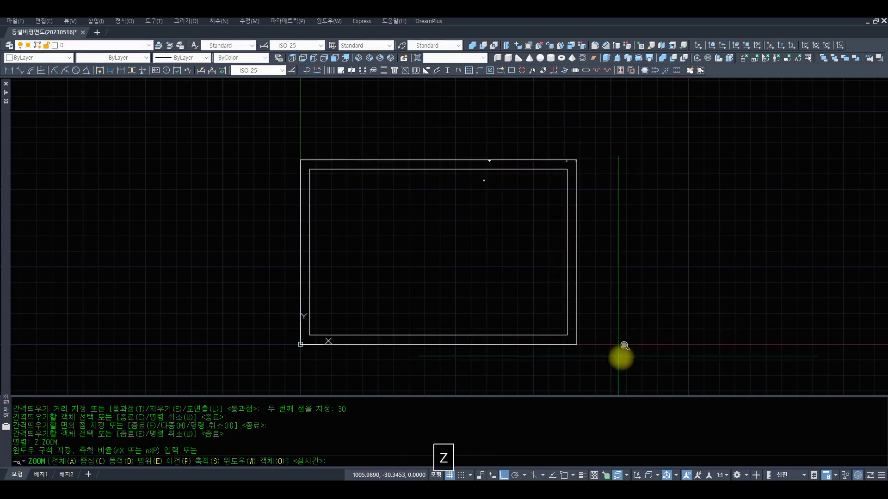
{"action": "key", "text": "space"}
{"action": "left_click", "coordinate": [627, 365]}
{"action": "left_click", "coordinate": [234, 119]}
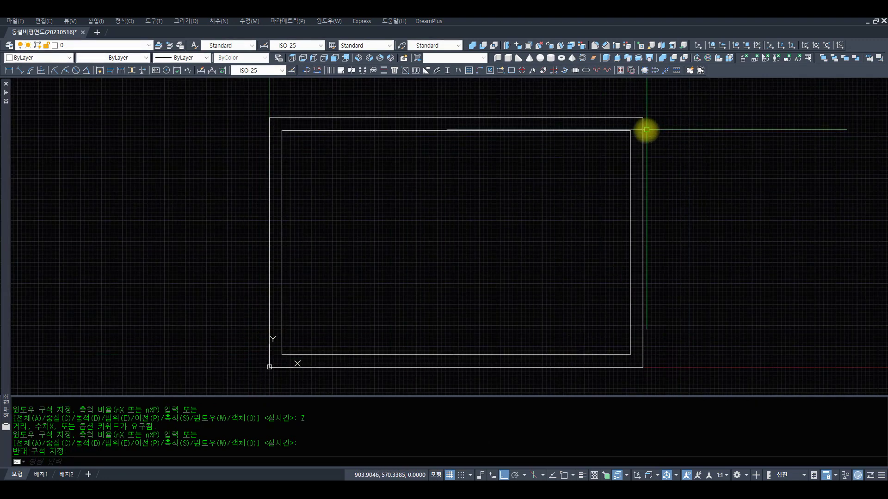
{"action": "type", "text": "PLOT"}
{"action": "key", "text": "Return"}
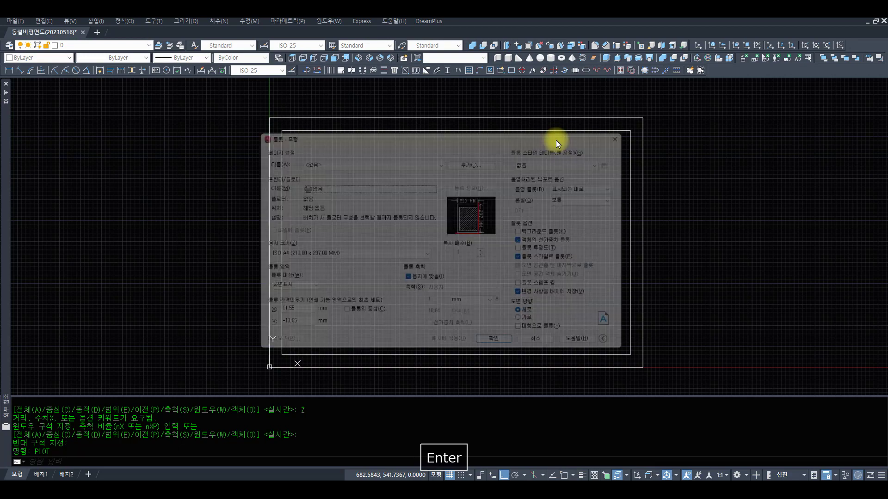
{"action": "key", "text": "alt+a"}
{"action": "key", "text": "Down"}
{"action": "key", "text": "space"}
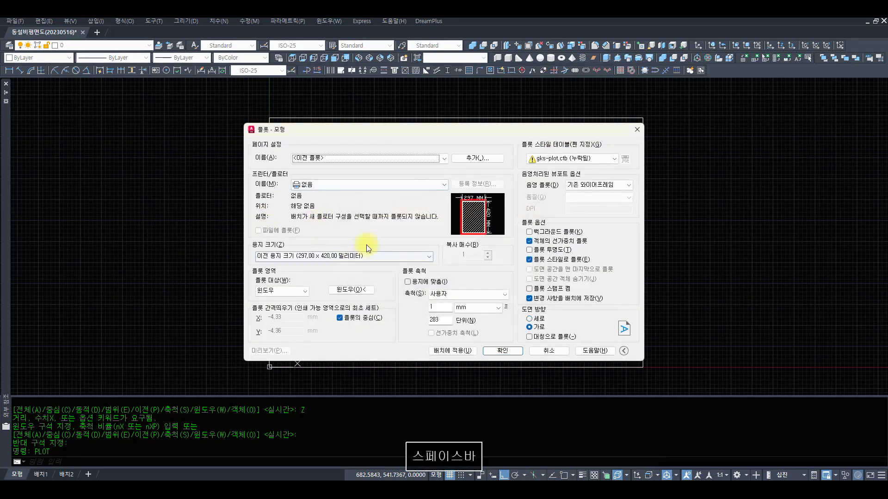
{"action": "left_click", "coordinate": [356, 188]}
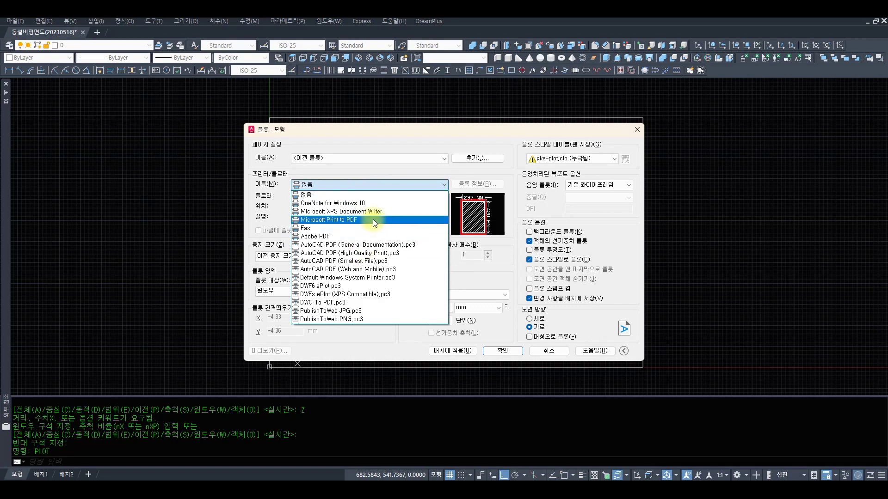
{"action": "left_click", "coordinate": [351, 235]}
Define the plot window from the outer frame's lower-left endpoint to its upper-right endpoint
{"action": "left_click", "coordinate": [344, 290]}
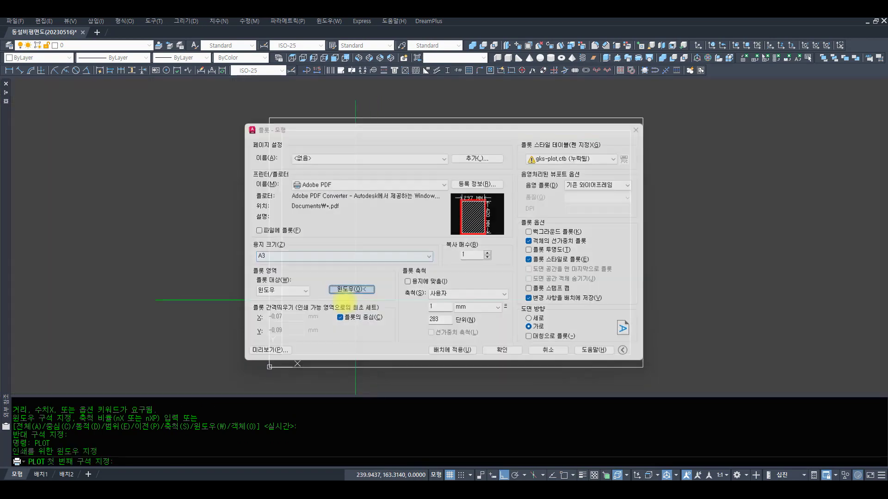
{"action": "type", "text": "WBD"}
{"action": "key", "text": "space"}
{"action": "type", "text": "EWE"}
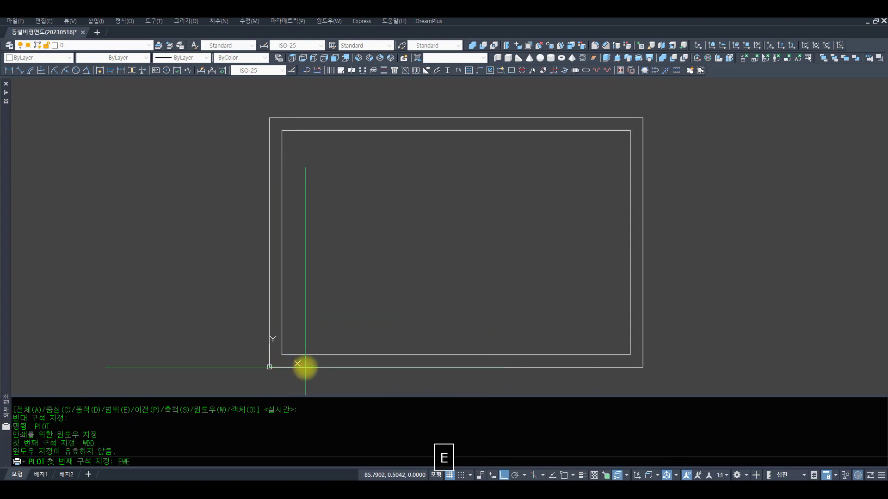
{"action": "key", "text": "space"}
{"action": "type", "text": "E"}
{"action": "type", "text": "END"}
{"action": "key", "text": "space"}
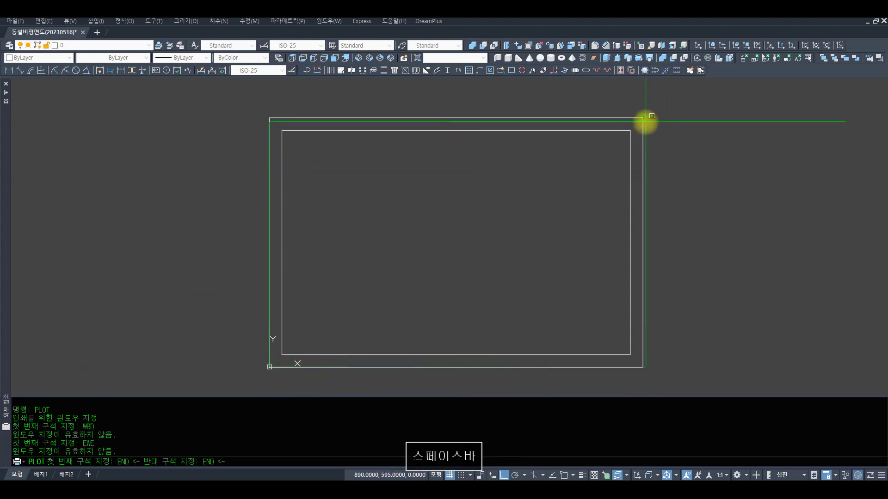
{"action": "left_click", "coordinate": [643, 120]}
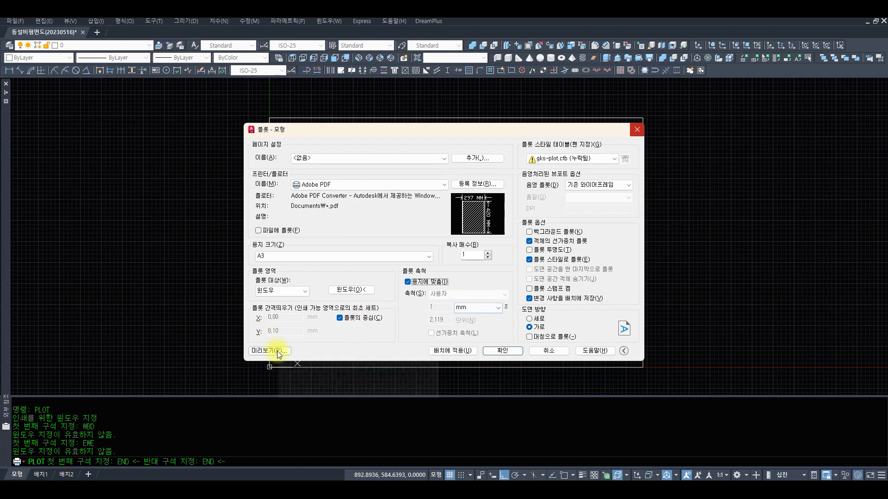
Preview the outer frame fitted to A3 paper and leave Plot without printing
{"action": "left_click", "coordinate": [274, 350]}
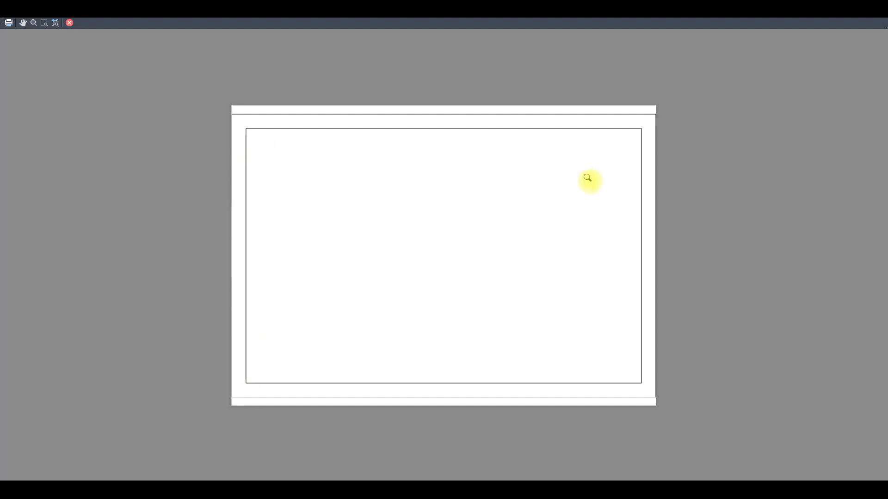
{"action": "key", "text": "Escape"}
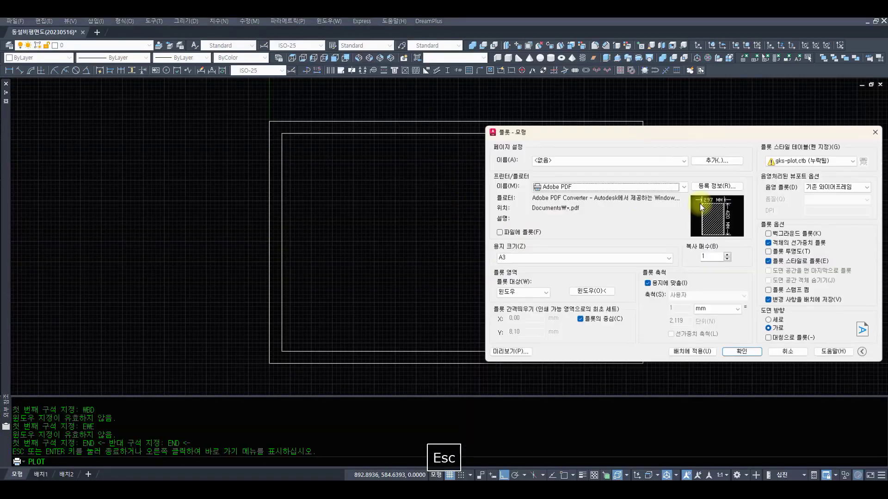
{"action": "key", "text": "Escape"}
{"action": "key", "text": "Escape"}
Draw a horizontal line about 36 above the inner frame's bottom edge, from its right side perpendicular to its left side
{"action": "type", "text": "z z"}
{"action": "left_click", "coordinate": [710, 380]}
{"action": "left_click", "coordinate": [167, 181]}
{"action": "type", "text": "r as"}
{"action": "left_click", "coordinate": [746, 330]}
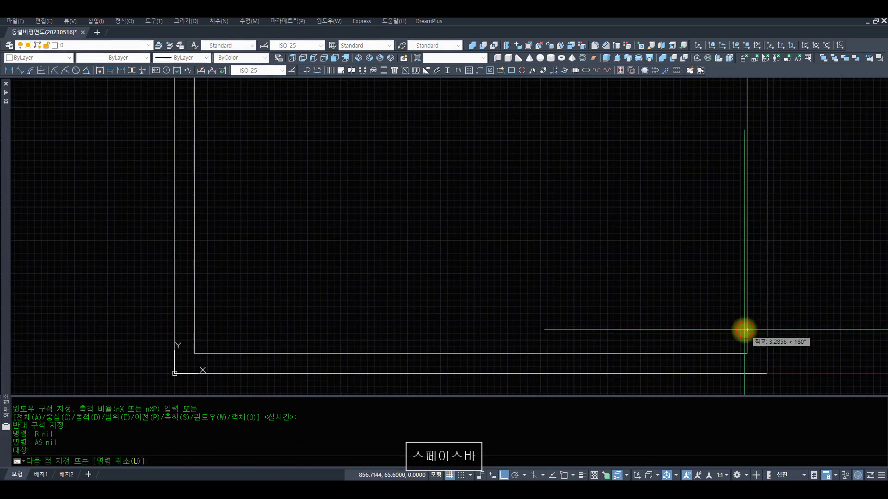
{"action": "type", "text": "per"}
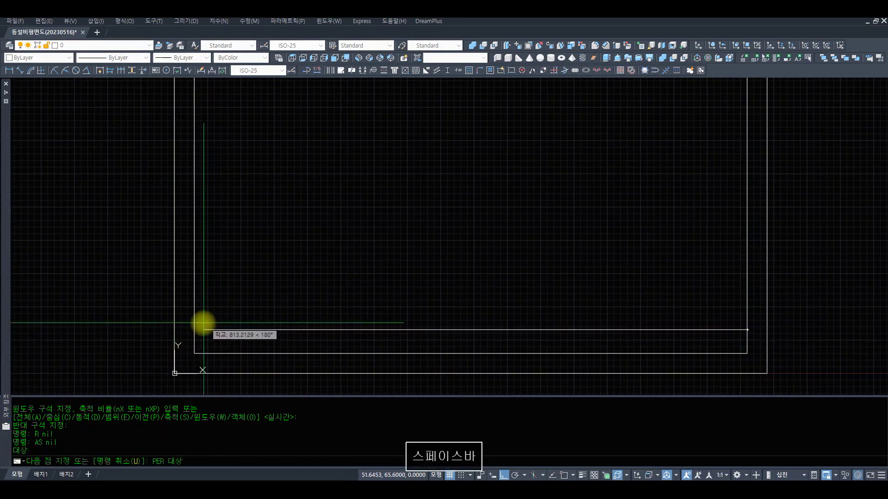
{"action": "left_click", "coordinate": [205, 324]}
{"action": "type", "text": "c c"}
{"action": "left_click", "coordinate": [549, 340]}
{"action": "left_click", "coordinate": [541, 298]}
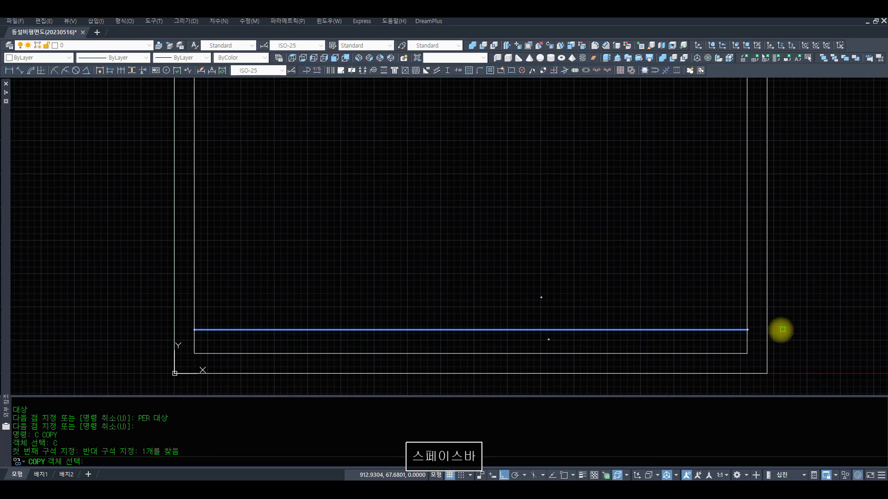
{"action": "key", "text": "space"}
{"action": "type", "text": "end"}
{"action": "left_click", "coordinate": [747, 330]}
{"action": "key", "text": "Escape"}
{"action": "key", "text": "Escape"}
Copy the horizontal line upward, using the inner frame's lower-right corner as base point and the line's right endpoint as destination
{"action": "key", "text": "space"}
{"action": "left_click", "coordinate": [734, 340]}
{"action": "left_click", "coordinate": [717, 314]}
{"action": "key", "text": "space"}
{"action": "type", "text": "end"}
{"action": "left_click", "coordinate": [747, 350]}
{"action": "type", "text": "end"}
{"action": "left_click", "coordinate": [751, 328]}
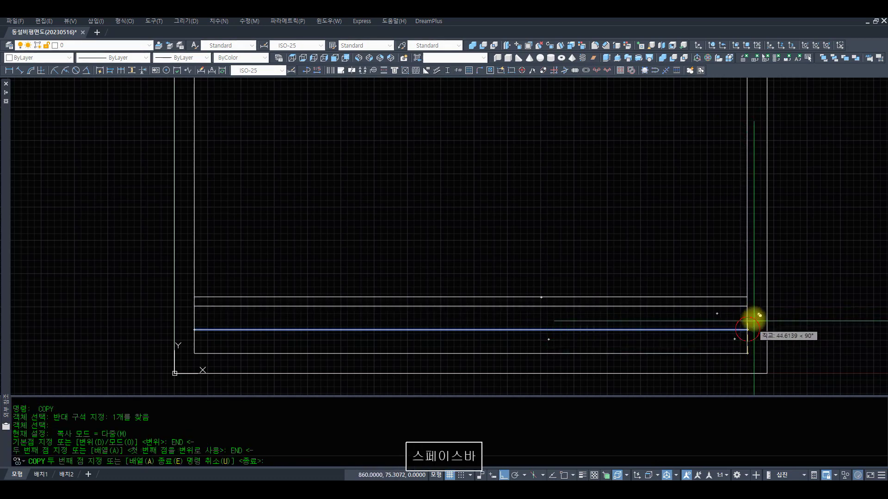
{"action": "key", "text": "space"}
Finish copying and draw a vertical divider about 70 long from the title block's top line perpendicular to the inner frame's bottom edge, toward its right end
{"action": "type", "text": "r"}
{"action": "key", "text": "space"}
{"action": "key", "text": "space"}
{"action": "key", "text": "space"}
{"action": "type", "text": "r"}
{"action": "key", "text": "Escape"}
{"action": "type", "text": "as"}
{"action": "left_click", "coordinate": [616, 307]}
{"action": "type", "text": "per"}
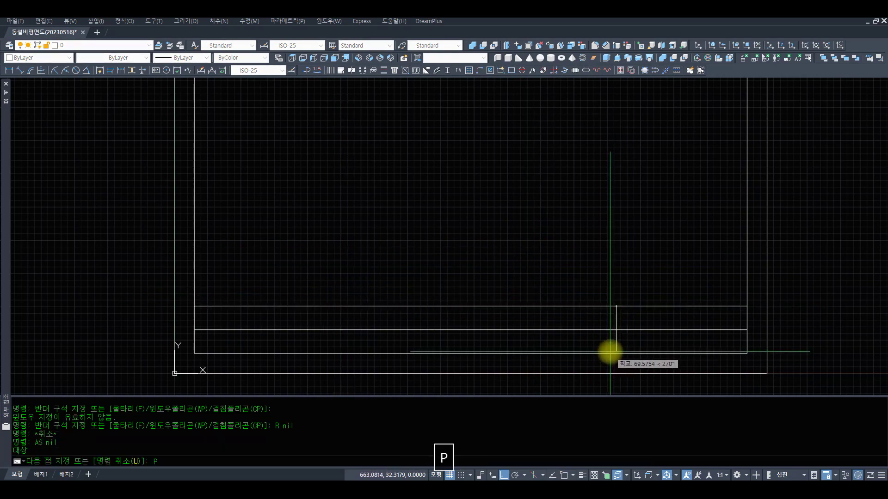
{"action": "left_click", "coordinate": [620, 351]}
{"action": "key", "text": "space"}
Inspect the title block lines up close and the overall layout of the whole sheet frame
{"action": "type", "text": "z z"}
{"action": "left_click", "coordinate": [803, 376]}
{"action": "left_click", "coordinate": [97, 229]}
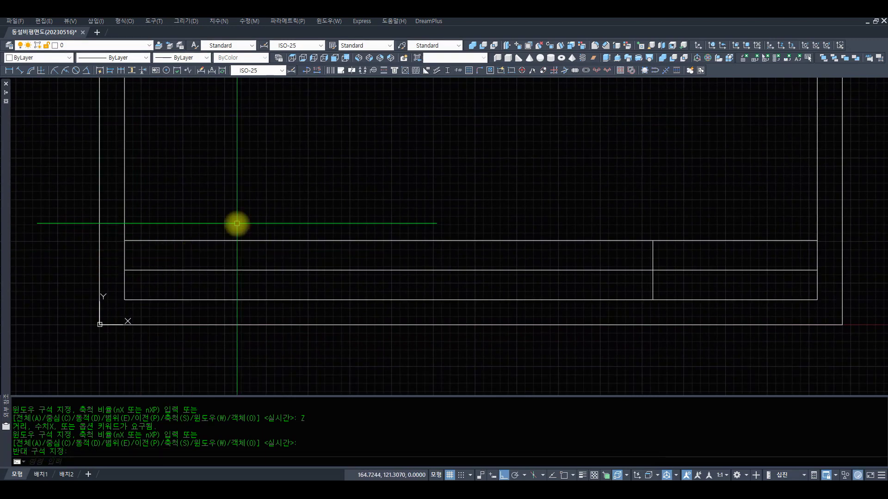
{"action": "type", "text": "z"}
{"action": "key", "text": "space"}
{"action": "left_click_drag", "start_coordinate": [555, 204], "coordinate": [509, 296]}
{"action": "left_click_drag", "start_coordinate": [535, 189], "coordinate": [509, 201]}
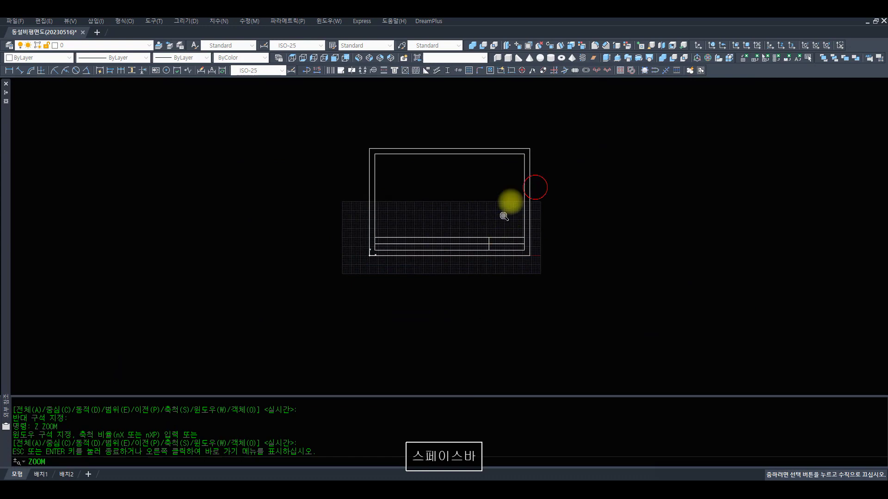
{"action": "key", "text": "space"}
{"action": "type", "text": "z z"}
{"action": "left_click", "coordinate": [586, 271]}
{"action": "left_click", "coordinate": [327, 119]}
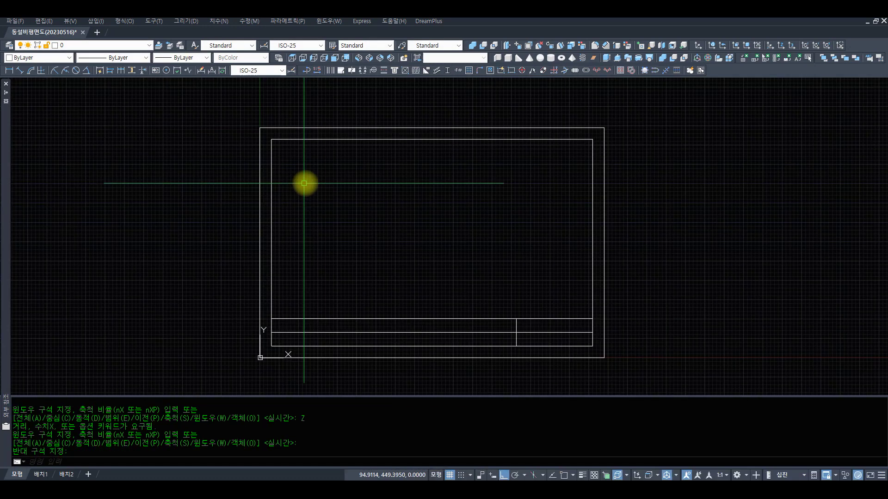
Offset the inner frame outward by 25 to add another rectangle just inside the outer frame
{"action": "type", "text": "r"}
{"action": "key", "text": "space"}
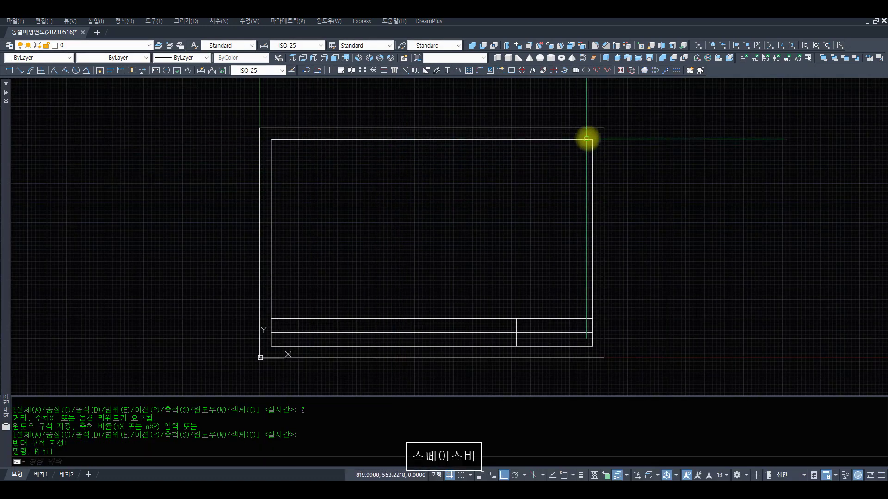
{"action": "type", "text": "o"}
{"action": "key", "text": "space"}
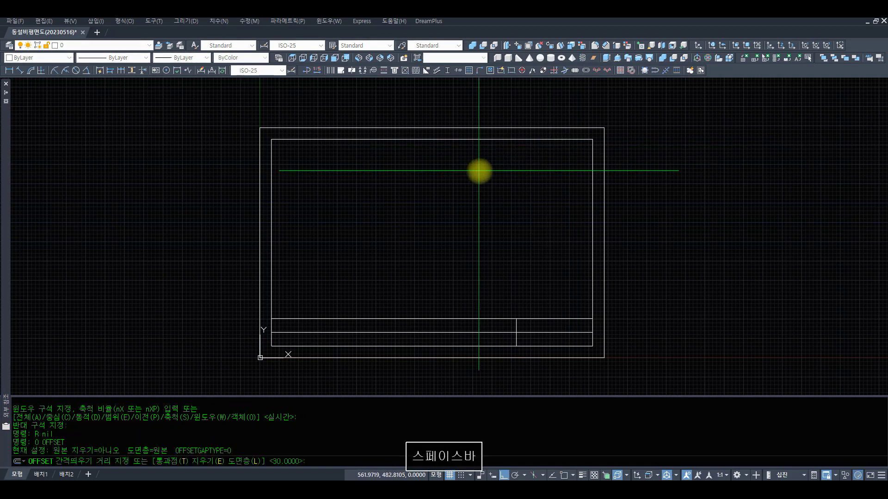
{"action": "type", "text": "25"}
{"action": "key", "text": "space"}
{"action": "left_click", "coordinate": [537, 139]}
{"action": "left_click", "coordinate": [587, 118]}
{"action": "key", "text": "space"}
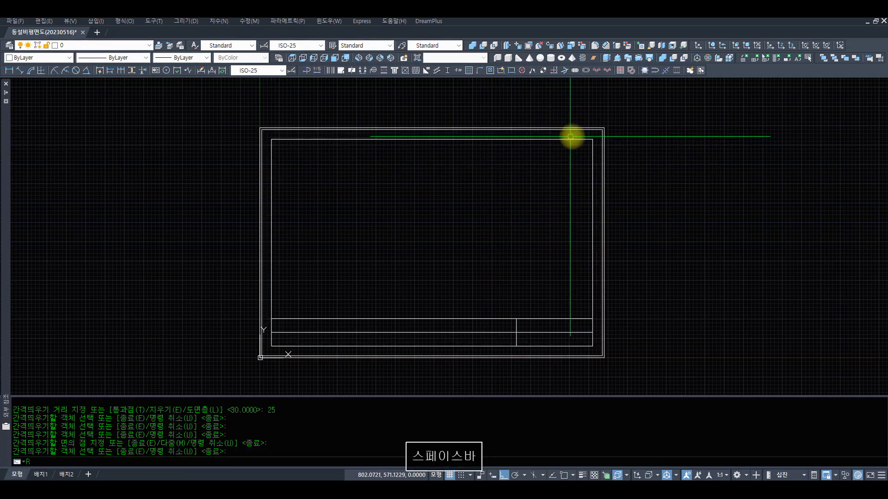
Erase the offset rectangle lying just inside the outermost sheet border
{"action": "type", "text": "r"}
{"action": "key", "text": "space"}
{"action": "type", "text": "e"}
{"action": "key", "text": "space"}
{"action": "left_click", "coordinate": [583, 131]}
{"action": "key", "text": "space"}
{"action": "type", "text": "r"}
{"action": "key", "text": "space"}
Offset the inner frame rectangle outward by 15
{"action": "type", "text": "o"}
{"action": "key", "text": "space"}
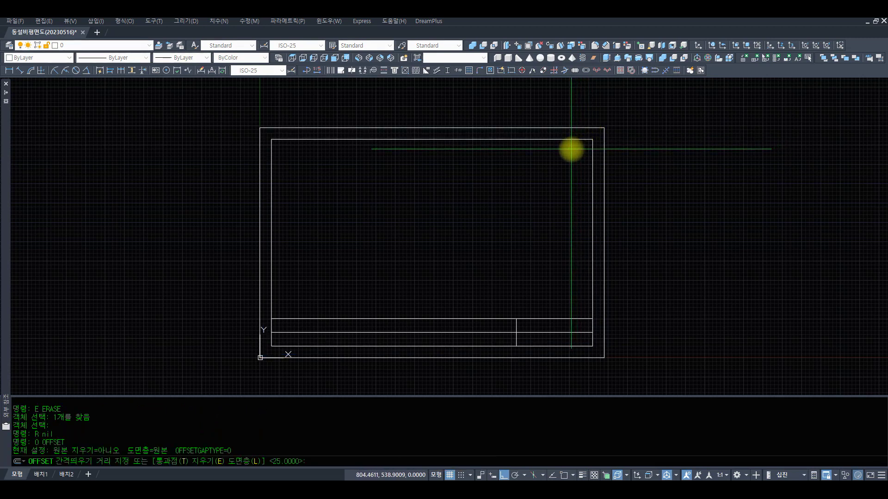
{"action": "type", "text": "15"}
{"action": "key", "text": "space"}
{"action": "left_click", "coordinate": [575, 139]}
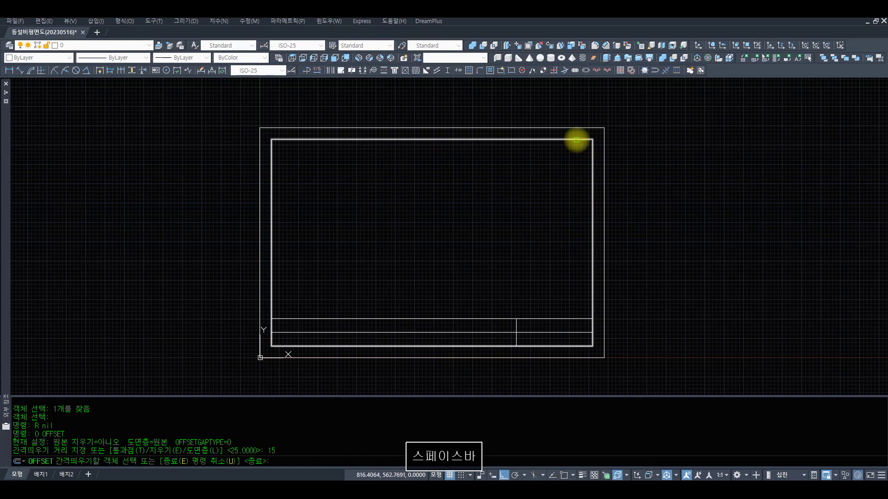
{"action": "left_click", "coordinate": [614, 118]}
{"action": "key", "text": "space"}
Erase the original inner frame rectangle, keeping the new one offset from it
{"action": "key", "text": "space"}
{"action": "type", "text": "e"}
{"action": "key", "text": "space"}
{"action": "key", "text": "Escape"}
{"action": "key", "text": "Escape"}
{"action": "key", "text": "space"}
{"action": "key", "text": "Escape"}
{"action": "type", "text": "e"}
{"action": "key", "text": "space"}
{"action": "left_click", "coordinate": [580, 141]}
{"action": "key", "text": "space"}
Extend the title block's horizontal lines and its vertical divider to the new inner frame
{"action": "type", "text": "z"}
{"action": "key", "text": "space"}
{"action": "type", "text": "z"}
{"action": "key", "text": "space"}
{"action": "left_click", "coordinate": [659, 364]}
{"action": "left_click", "coordinate": [166, 242]}
{"action": "type", "text": "ex"}
{"action": "key", "text": "space"}
{"action": "left_click", "coordinate": [228, 236]}
{"action": "left_click", "coordinate": [150, 220]}
{"action": "key", "text": "space"}
{"action": "left_click", "coordinate": [478, 299]}
{"action": "left_click", "coordinate": [385, 234]}
{"action": "left_click", "coordinate": [778, 242]}
{"action": "left_click", "coordinate": [757, 292]}
{"action": "left_click", "coordinate": [702, 309]}
{"action": "left_click", "coordinate": [616, 302]}
{"action": "key", "text": "space"}
{"action": "type", "text": "r"}
{"action": "key", "text": "space"}
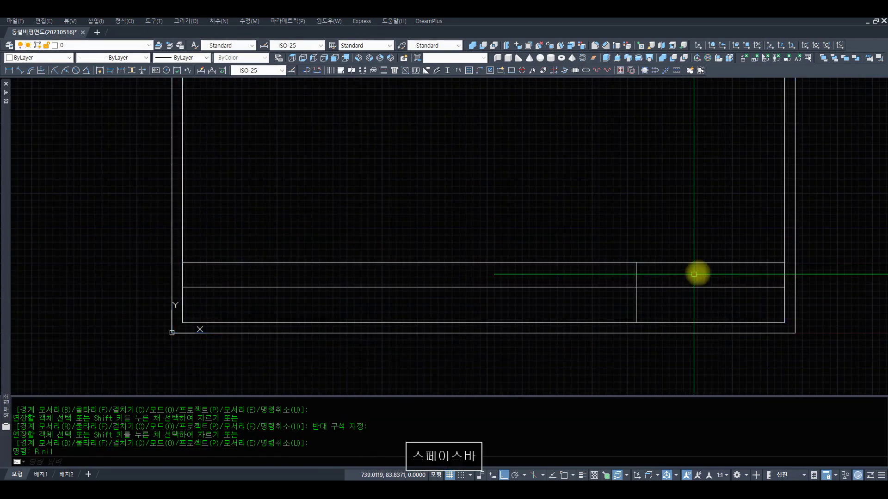
{"action": "key", "text": "space"}
Erase the vertical divider line in the title block with a crossing selection
{"action": "type", "text": "e"}
{"action": "key", "text": "space"}
{"action": "type", "text": "c"}
{"action": "left_click", "coordinate": [668, 307]}
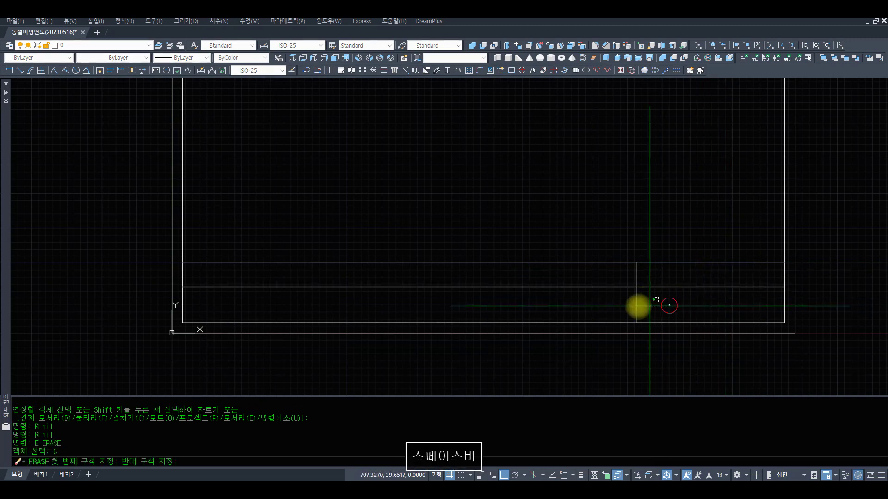
{"action": "left_click", "coordinate": [628, 298]}
Move the title block's lower horizontal line by its right endpoint onto the inner frame's bottom right corner
{"action": "type", "text": "r m c"}
{"action": "left_click", "coordinate": [771, 301]}
{"action": "left_click", "coordinate": [754, 286]}
{"action": "key", "text": "space"}
{"action": "type", "text": "end"}
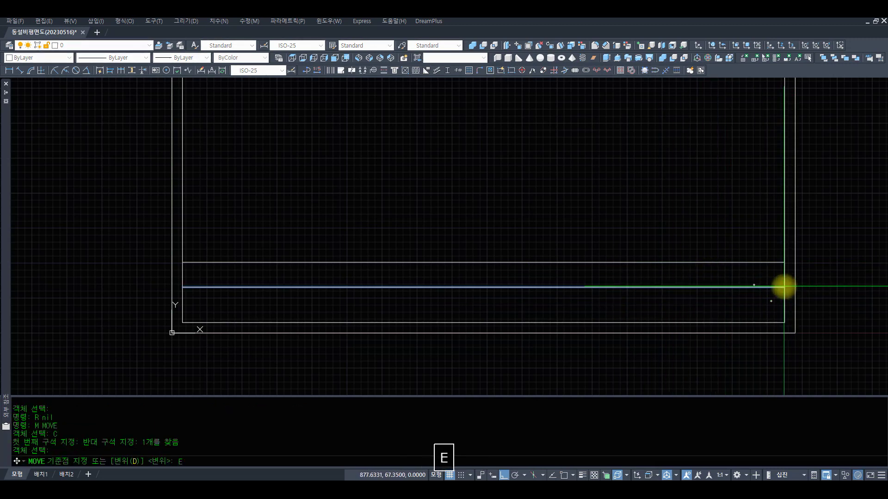
{"action": "key", "text": "space"}
{"action": "left_click", "coordinate": [784, 286]}
{"action": "type", "text": "end"}
{"action": "key", "text": "space"}
{"action": "left_click", "coordinate": [779, 320]}
Move the same horizontal line 50 straight up from the frame's bottom edge
{"action": "type", "text": "m"}
{"action": "key", "text": "space"}
{"action": "type", "text": "p"}
{"action": "key", "text": "space"}
{"action": "key", "text": "space"}
{"action": "left_click", "coordinate": [765, 302]}
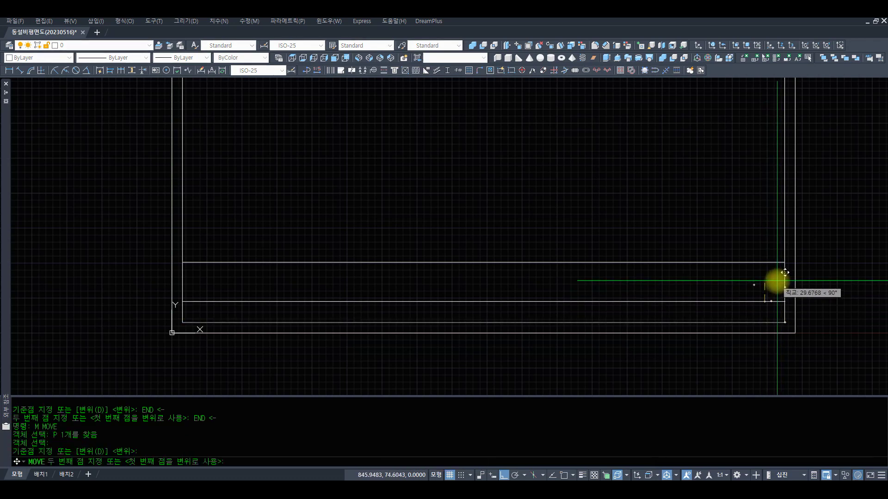
{"action": "type", "text": "50"}
{"action": "key", "text": "space"}
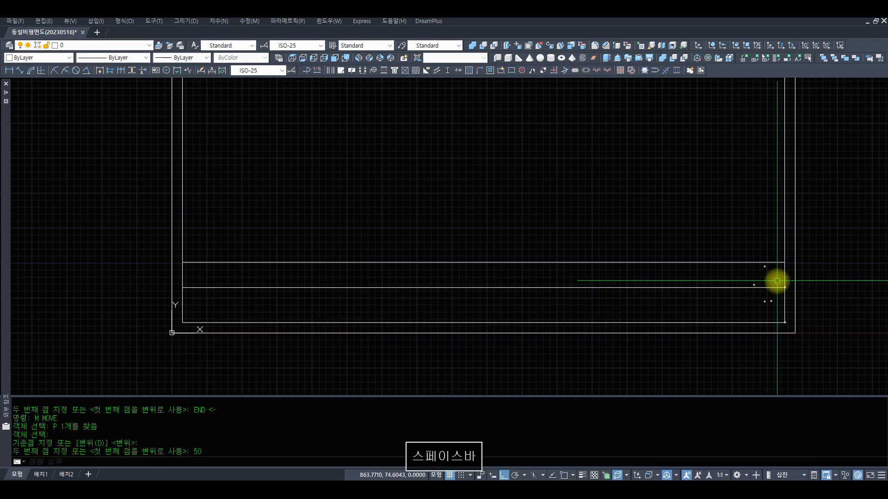
{"action": "type", "text": "r"}
{"action": "key", "text": "space"}
Erase the upper horizontal line of the title block with a crossing selection
{"action": "type", "text": "e c"}
{"action": "left_click", "coordinate": [759, 273]}
{"action": "left_click", "coordinate": [705, 242]}
{"action": "key", "text": "space"}
{"action": "type", "text": "r"}
{"action": "key", "text": "space"}
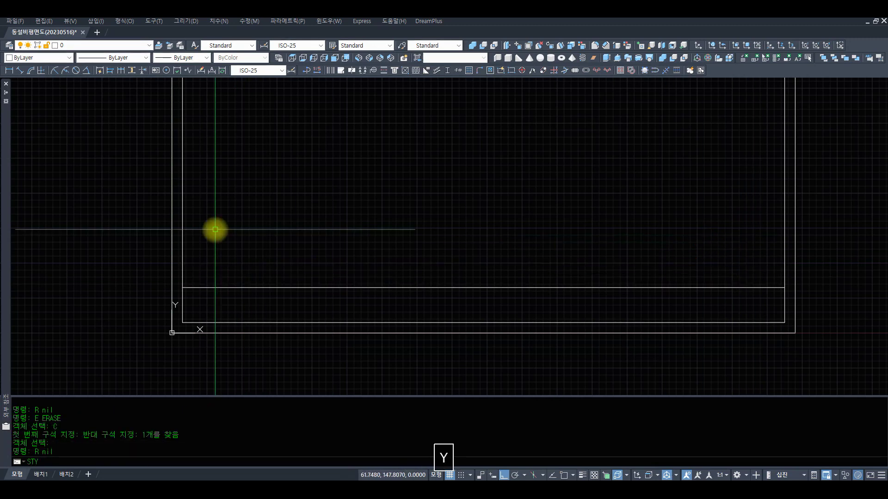
Create a new text style named GKS
{"action": "key", "text": "space"}
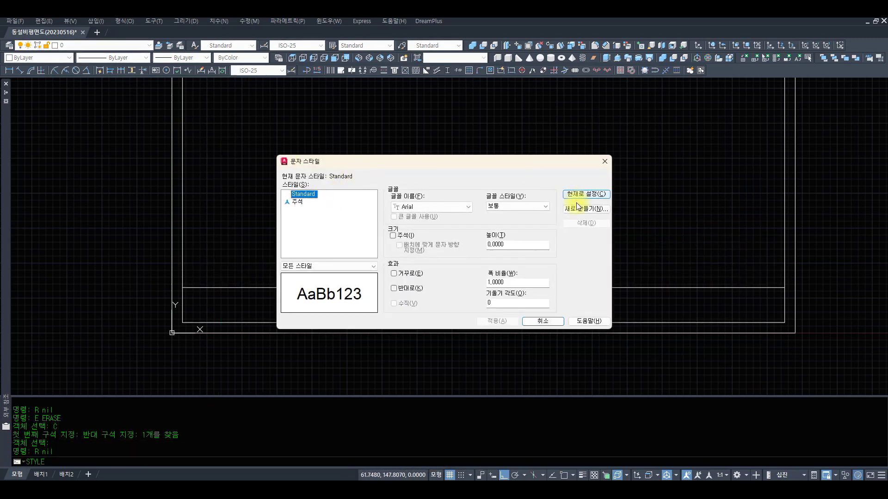
{"action": "left_click", "coordinate": [583, 209]}
{"action": "type", "text": "GKS"}
{"action": "key", "text": "Return"}
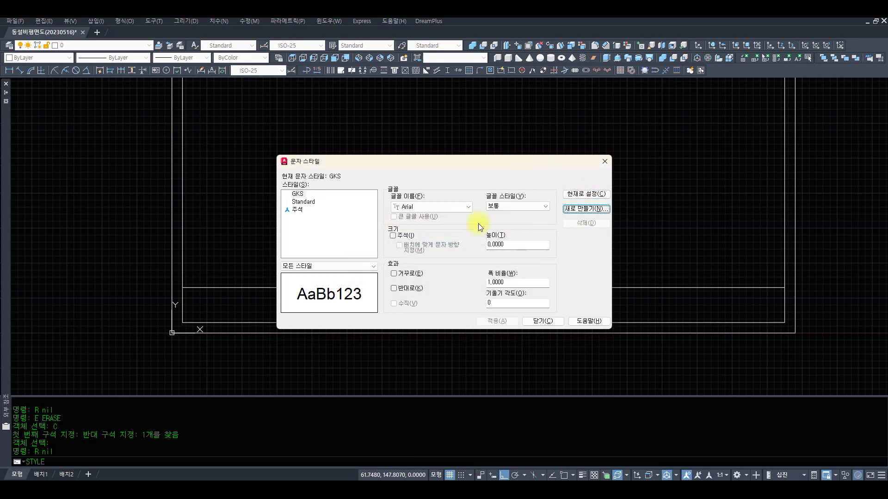
Set the GKS text style's font to 굴림, save it and make the style current
{"action": "left_click", "coordinate": [446, 209]}
{"action": "left_click_drag", "start_coordinate": [497, 245], "coordinate": [499, 450]}
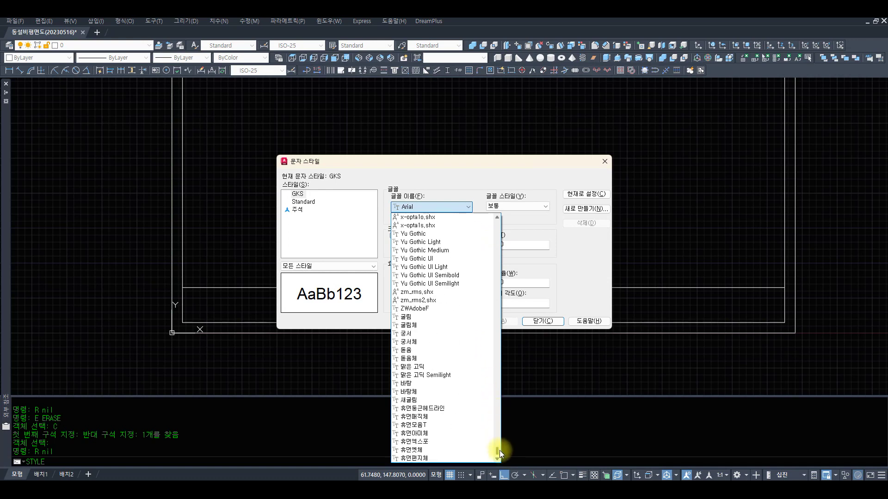
{"action": "left_click", "coordinate": [406, 317]}
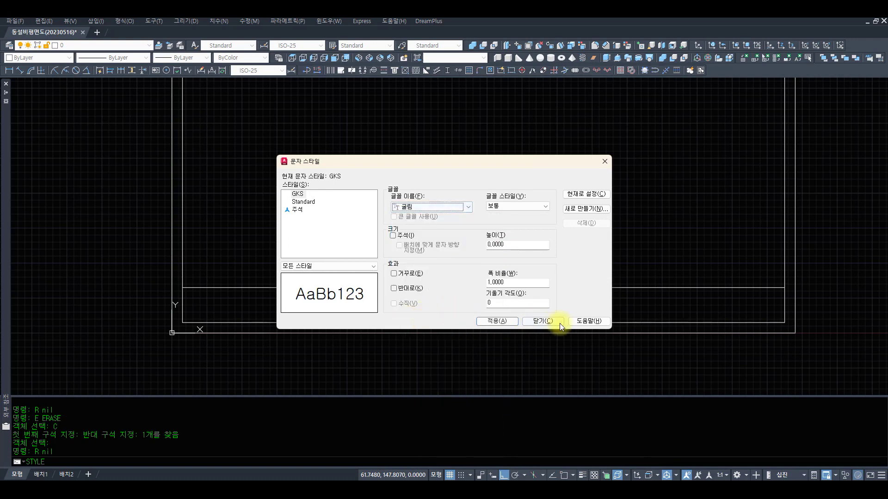
{"action": "left_click", "coordinate": [592, 196]}
{"action": "left_click", "coordinate": [435, 267]}
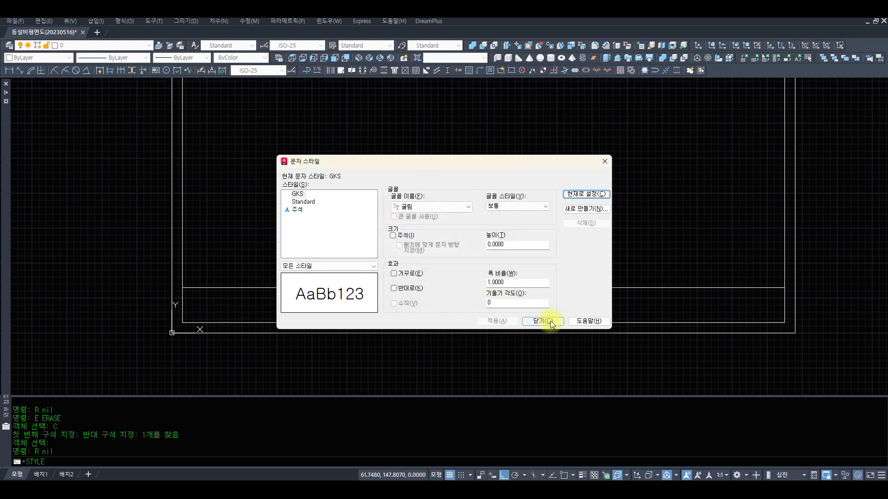
{"action": "left_click", "coordinate": [555, 319]}
{"action": "key", "text": "space"}
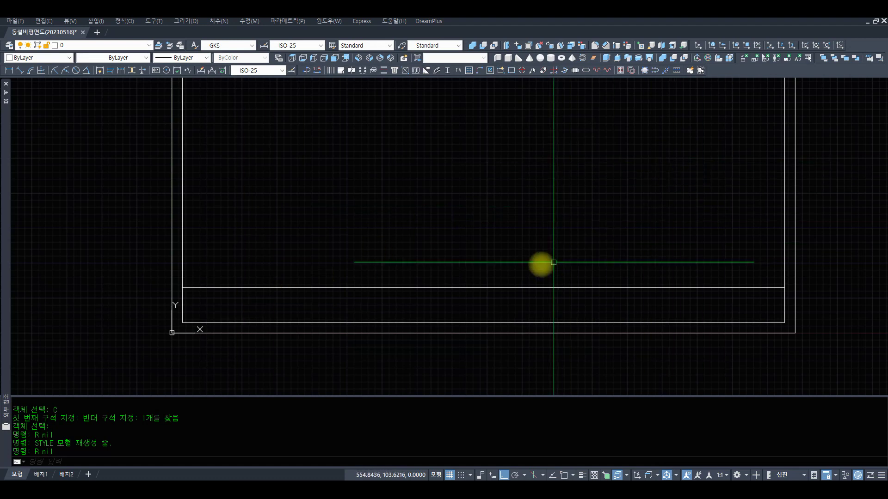
Draw a vertical divider near the title strip's right end, from its top line perpendicular to the bottom frame line
{"action": "type", "text": "z"}
{"action": "key", "text": "space"}
{"action": "key", "text": "space"}
{"action": "mouse_move", "coordinate": [609, 224]}
{"action": "left_mouse_down"}
{"action": "mouse_move", "coordinate": [594, 266]}
{"action": "mouse_move", "coordinate": [612, 251]}
{"action": "left_mouse_up"}
{"action": "key", "text": "space"}
{"action": "type", "text": "z"}
{"action": "key", "text": "space"}
{"action": "key", "text": "space"}
{"action": "left_click", "coordinate": [669, 313]}
{"action": "left_click", "coordinate": [257, 192]}
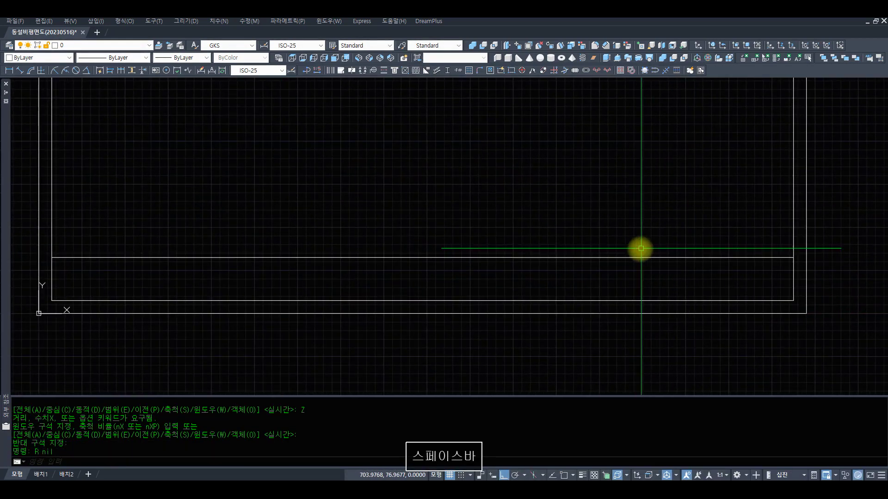
{"action": "type", "text": "AS"}
{"action": "key", "text": "space"}
{"action": "left_click", "coordinate": [614, 258]}
{"action": "type", "text": "PER"}
{"action": "key", "text": "space"}
{"action": "left_click", "coordinate": [623, 301]}
{"action": "key", "text": "space"}
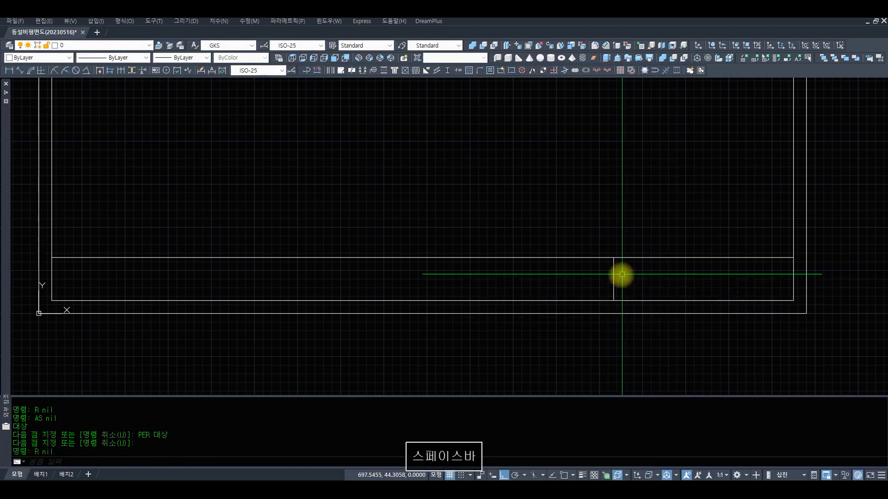
Place single-line text above the title strip with height 30 and rotation 0, entering 도면명 as the first line
{"action": "type", "text": "DT"}
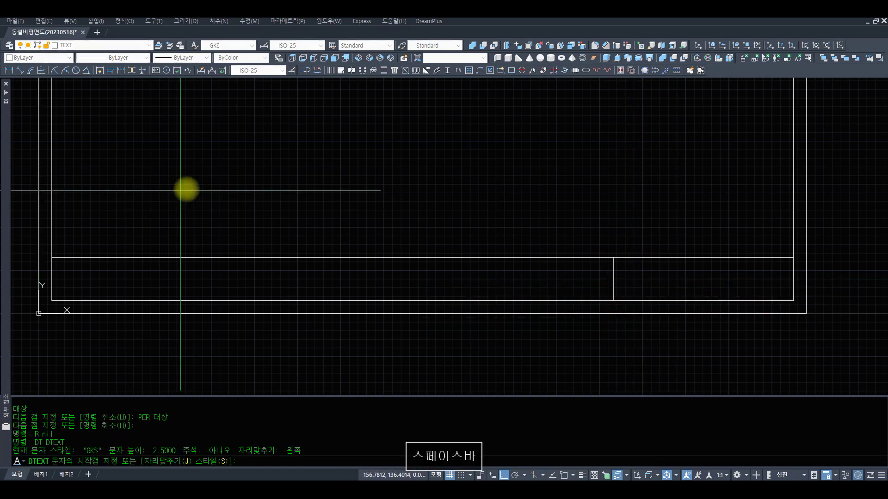
{"action": "left_click", "coordinate": [402, 151]}
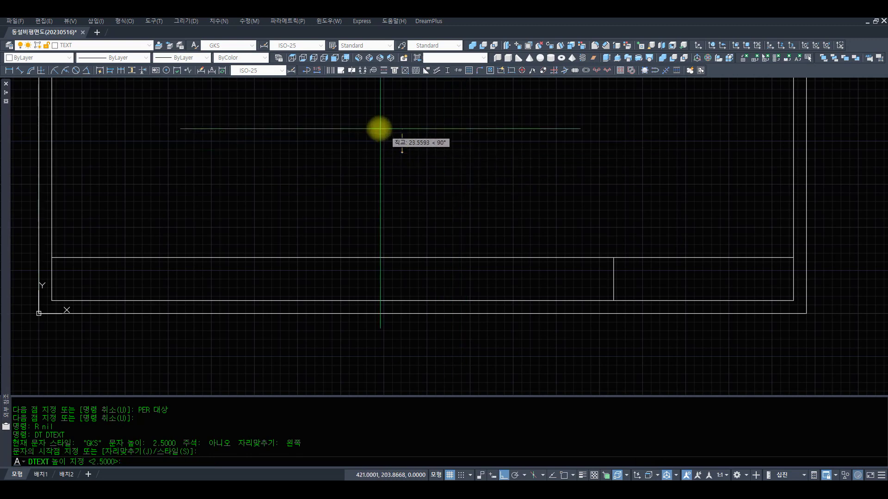
{"action": "type", "text": "30"}
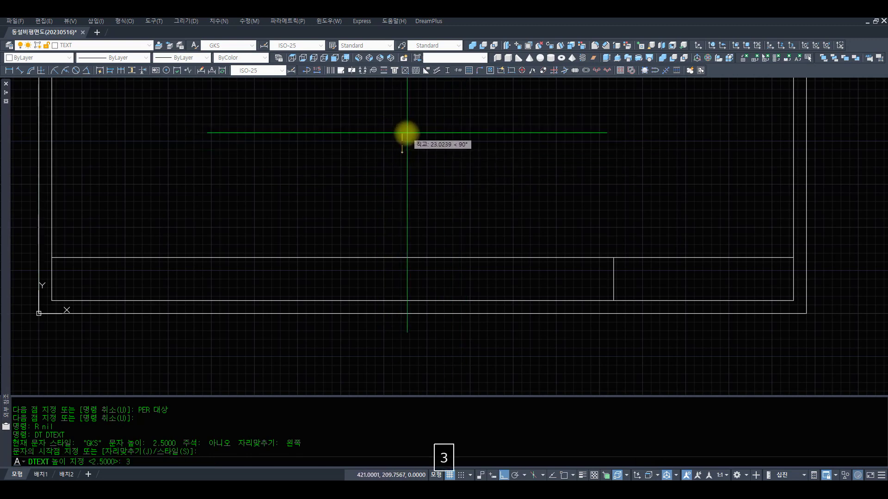
{"action": "key", "text": "space"}
{"action": "key", "text": "space"}
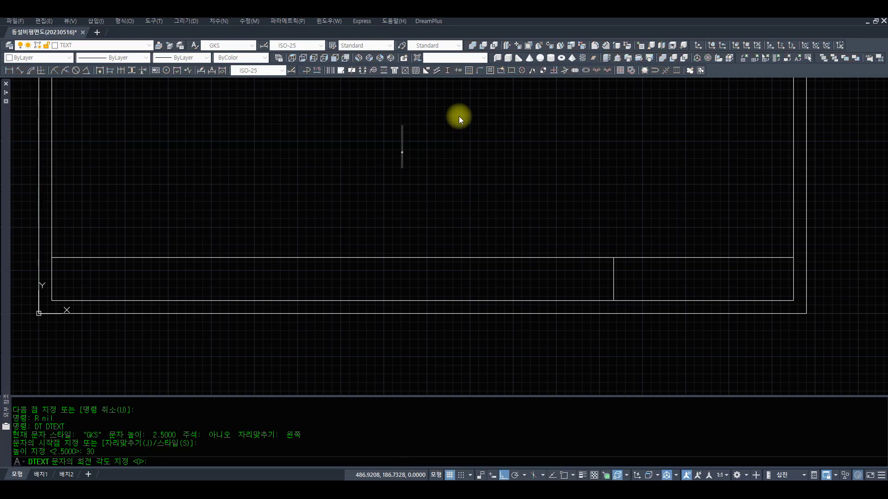
{"action": "type", "text": "EHAU"}
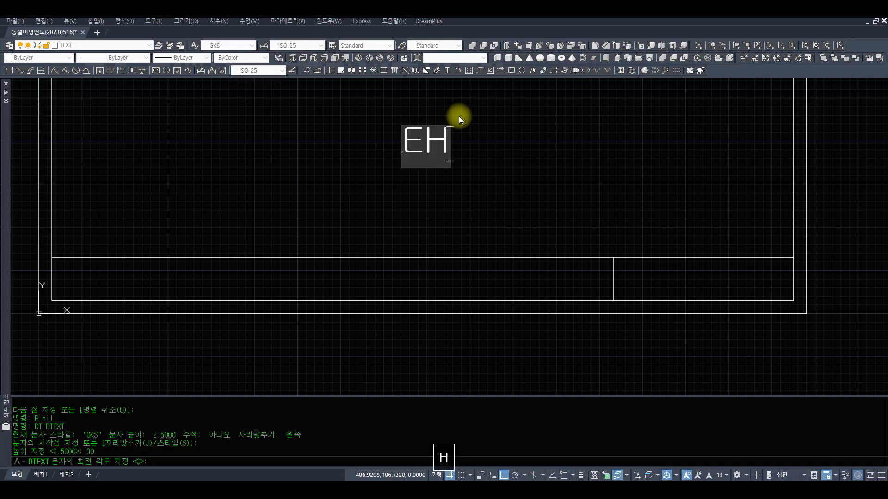
{"action": "key", "text": "BackSpace"}
{"action": "key", "text": "BackSpace"}
{"action": "key", "text": "BackSpace"}
{"action": "key", "text": "BackSpace"}
{"action": "key", "text": "Hangul"}
{"action": "type", "text": "도면ㅁ"}
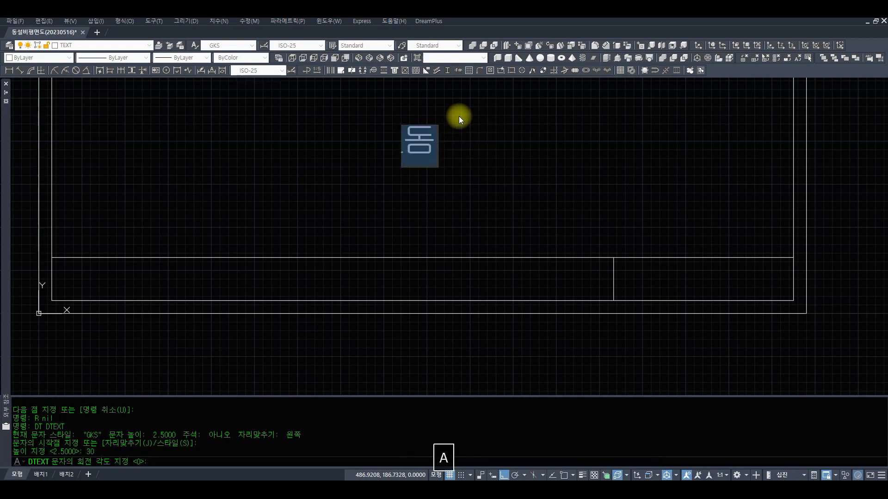
{"action": "type", "text": "ㅕㅇ"}
{"action": "key", "text": "Return"}
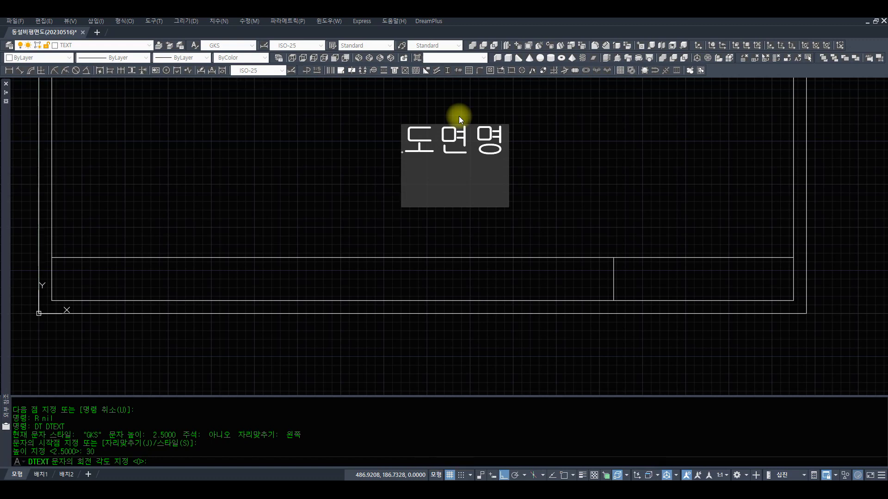
Add the text lines 도면번호 and 축척 below 도면명 and finish the text
{"action": "type", "text": "도면번호"}
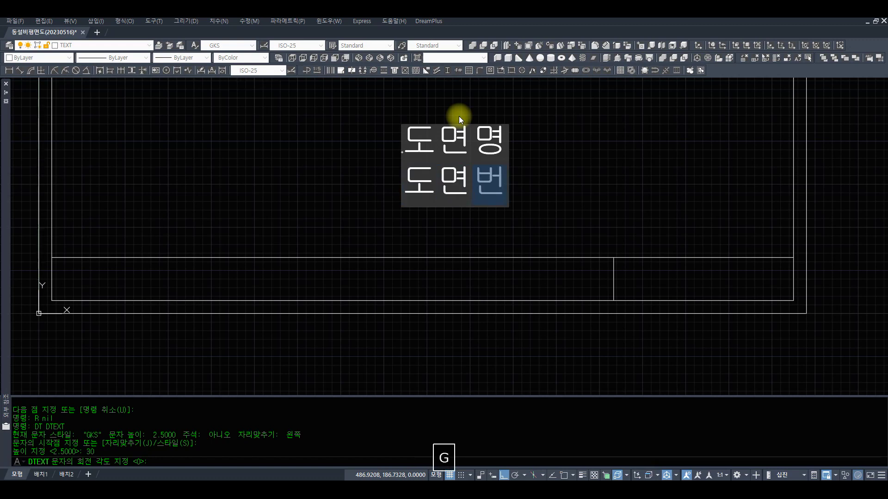
{"action": "key", "text": "Return"}
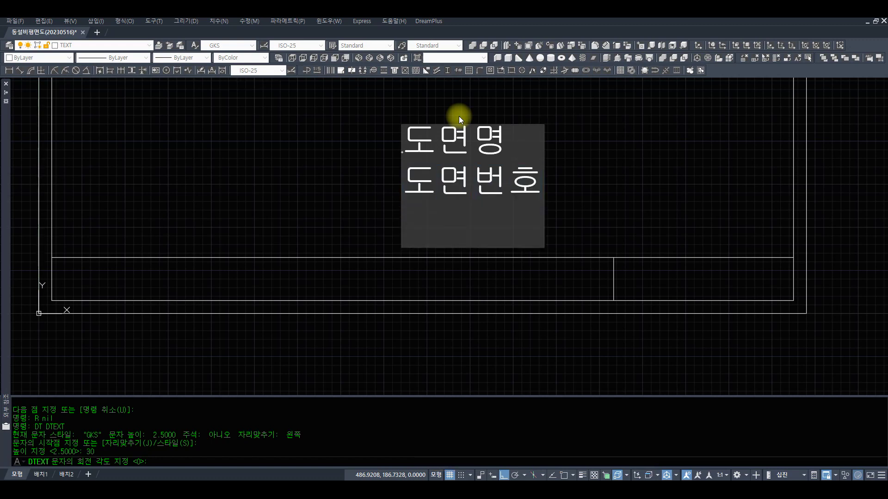
{"action": "type", "text": "축체"}
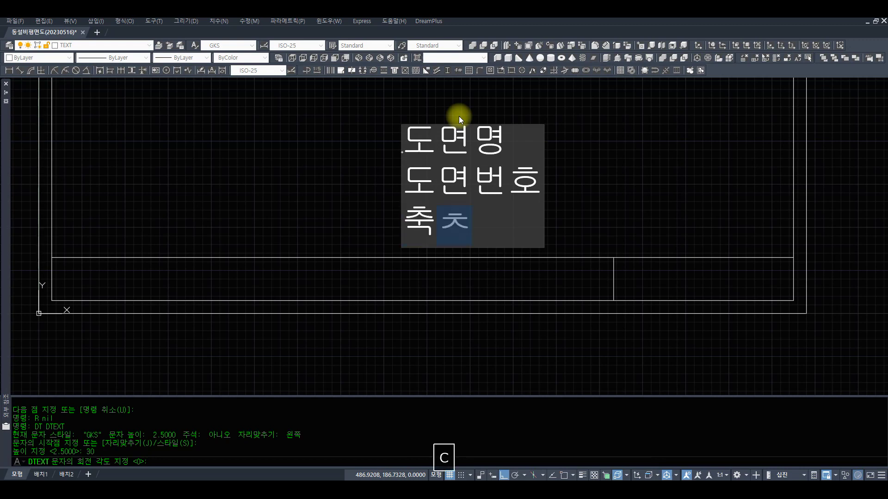
{"action": "key", "text": "BackSpace"}
{"action": "type", "text": "척"}
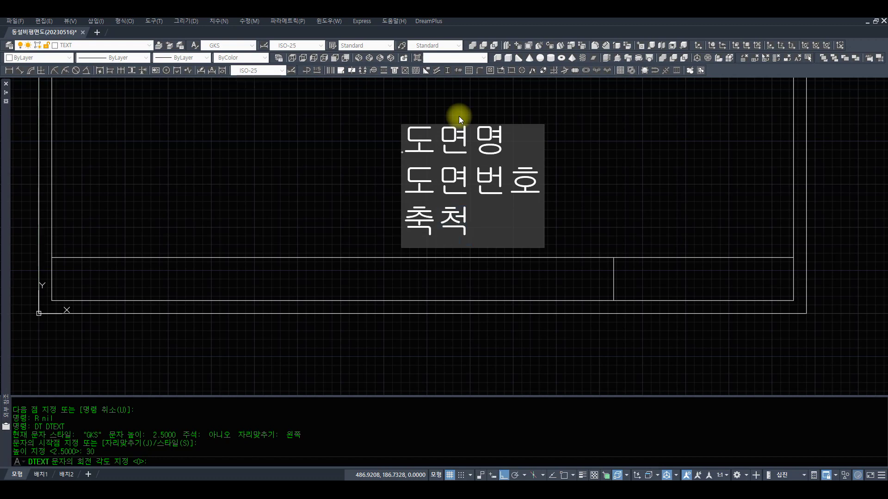
{"action": "key", "text": "Return"}
{"action": "key", "text": "Return"}
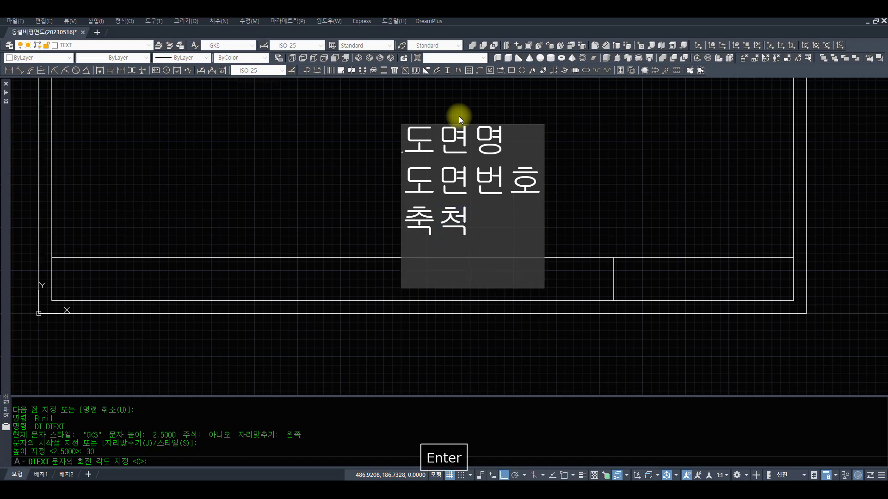
{"action": "key", "text": "space"}
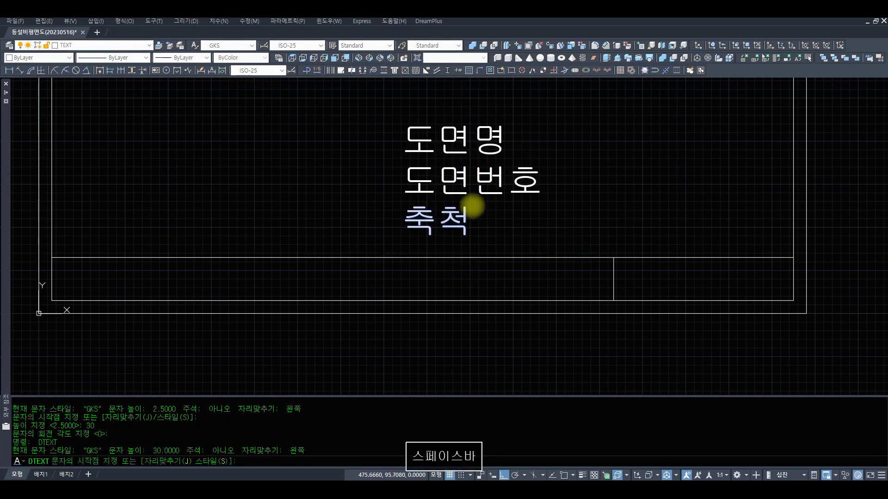
{"action": "key", "text": "Escape"}
{"action": "key", "text": "space"}
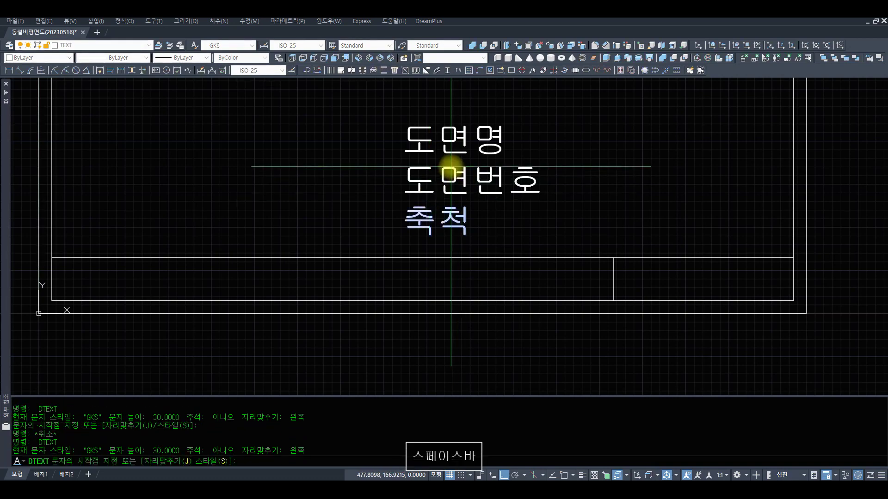
{"action": "key", "text": "Escape"}
List the properties of the 도면명 text with the LI command, allowing jlist.LSP to always load
{"action": "type", "text": "z"}
{"action": "key", "text": "space"}
{"action": "key", "text": "space"}
{"action": "left_click_drag", "start_coordinate": [459, 131], "coordinate": [587, 252]}
{"action": "key", "text": "space"}
{"action": "type", "text": "z z"}
{"action": "left_click", "coordinate": [686, 289]}
{"action": "left_click", "coordinate": [229, 123]}
{"action": "key", "text": "space"}
{"action": "type", "text": "s"}
{"action": "key", "text": "Escape"}
{"action": "type", "text": "li"}
{"action": "key", "text": "Escape"}
{"action": "key", "text": "Escape"}
{"action": "type", "text": "li"}
{"action": "key", "text": "space"}
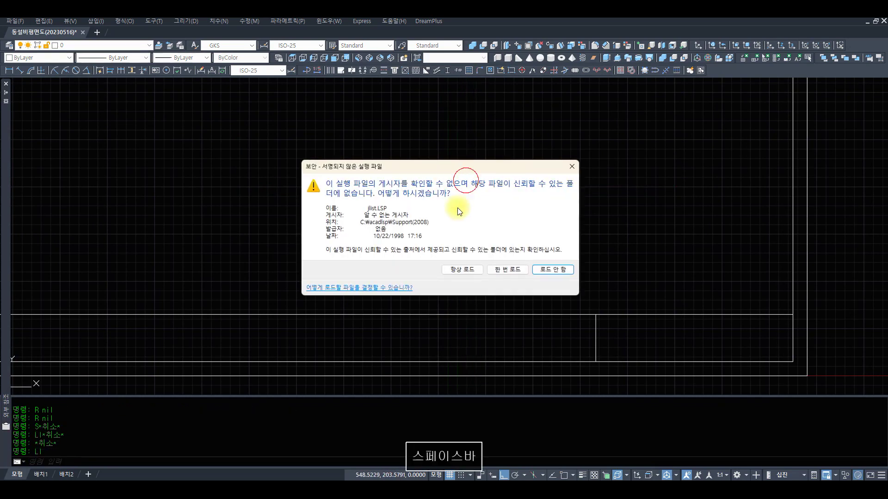
{"action": "left_click", "coordinate": [473, 270]}
{"action": "left_click", "coordinate": [465, 270]}
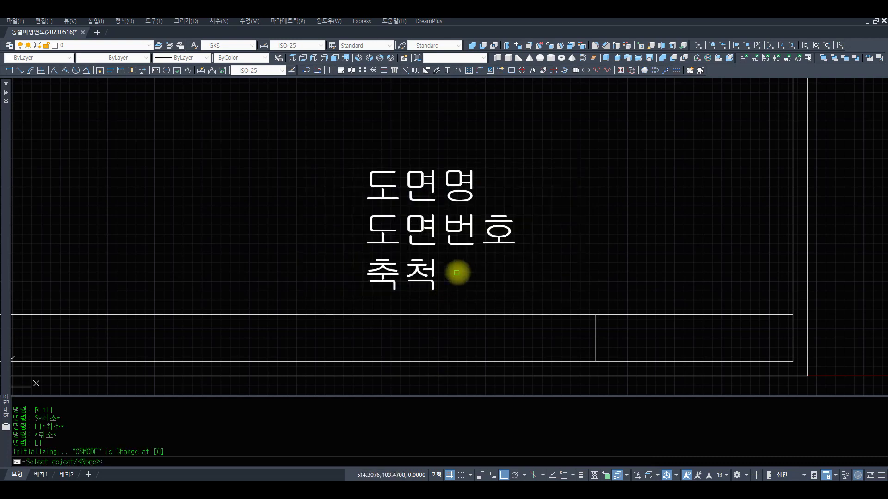
{"action": "left_click", "coordinate": [469, 186]}
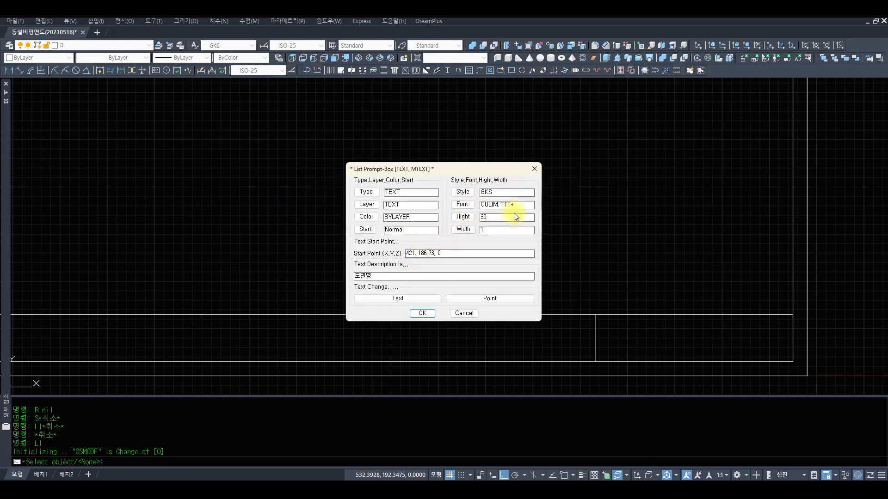
{"action": "key", "text": "Escape"}
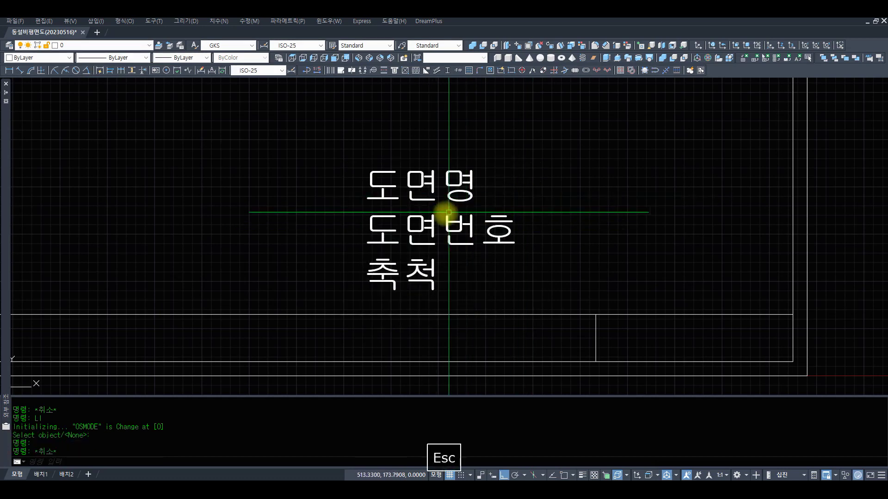
Scale the three text lines together by reference, from a length of 30 to 15
{"action": "key", "text": "space"}
{"action": "type", "text": "c c"}
{"action": "key", "text": "space"}
{"action": "left_click", "coordinate": [499, 281]}
{"action": "left_click", "coordinate": [347, 162]}
{"action": "key", "text": "space"}
{"action": "left_click", "coordinate": [410, 245]}
{"action": "type", "text": "r"}
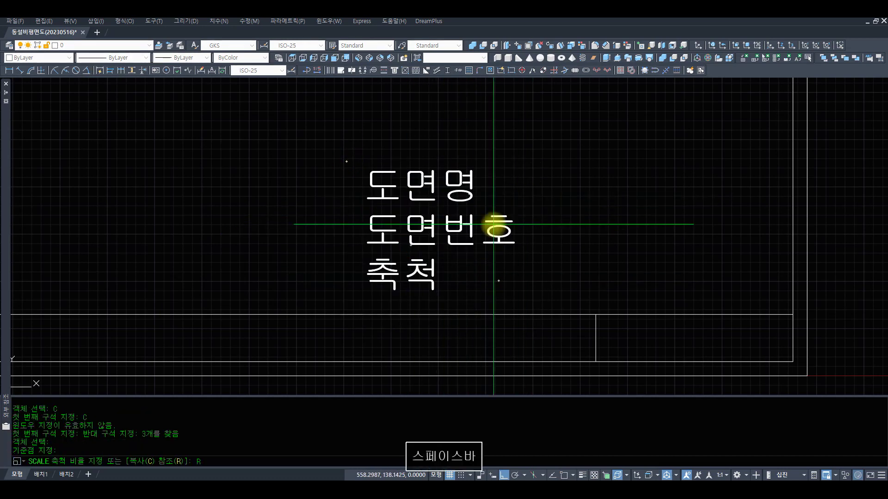
{"action": "key", "text": "space"}
{"action": "type", "text": "30"}
{"action": "key", "text": "Return"}
{"action": "type", "text": "15"}
{"action": "key", "text": "Return"}
{"action": "type", "text": "r"}
{"action": "key", "text": "space"}
Move the 도면명 text freely, with ortho off, into the left end of the title strip
{"action": "type", "text": "m c c"}
{"action": "key", "text": "space"}
{"action": "left_click", "coordinate": [469, 222]}
{"action": "left_click", "coordinate": [358, 212]}
{"action": "key", "text": "space"}
{"action": "left_click", "coordinate": [455, 215]}
{"action": "scroll", "coordinate": [470, 213], "scroll_direction": "down", "scroll_amount": 4}
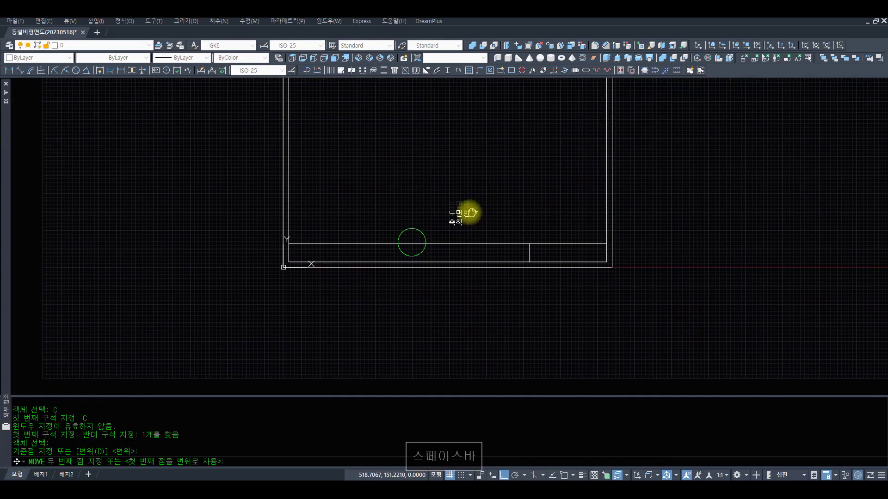
{"action": "scroll", "coordinate": [555, 240], "scroll_direction": "up", "scroll_amount": 3}
{"action": "key", "text": "F8"}
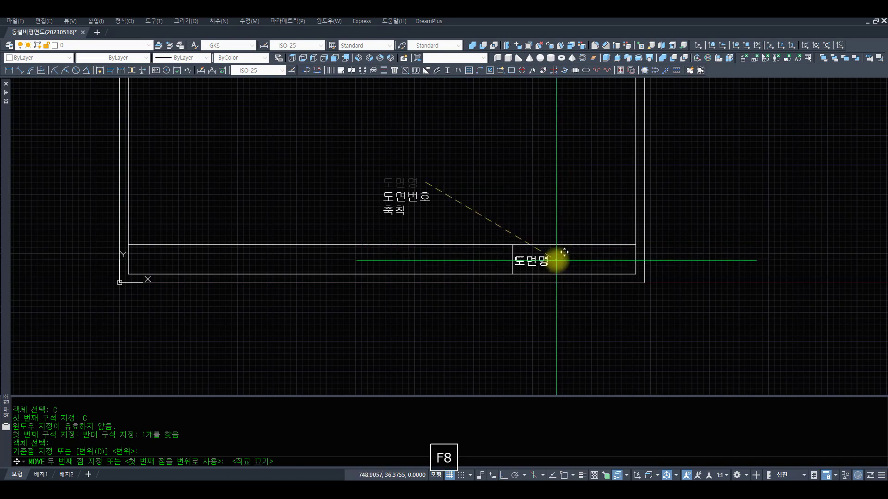
{"action": "left_click", "coordinate": [178, 258]}
Copy the 도면번호 text to the empty area below the sheet frame
{"action": "type", "text": "c"}
{"action": "key", "text": "space"}
{"action": "left_click", "coordinate": [426, 197]}
{"action": "key", "text": "space"}
{"action": "left_click", "coordinate": [415, 190]}
{"action": "left_click", "coordinate": [504, 321]}
{"action": "key", "text": "space"}
Erase the copied 도면번호 text below the frame and the original one above the title strip
{"action": "type", "text": "r e c"}
{"action": "left_click", "coordinate": [522, 342]}
{"action": "left_click", "coordinate": [469, 318]}
{"action": "key", "text": "space"}
{"action": "key", "text": "space"}
{"action": "left_click", "coordinate": [454, 211]}
{"action": "left_click", "coordinate": [420, 191]}
{"action": "key", "text": "space"}
{"action": "type", "text": "r"}
{"action": "key", "text": "space"}
{"action": "key", "text": "space"}
{"action": "key", "text": "Escape"}
{"action": "key", "text": "Escape"}
Move the 축척 text into the small cell at the right end of the title strip
{"action": "type", "text": "m"}
{"action": "key", "text": "space"}
{"action": "left_click", "coordinate": [395, 210]}
{"action": "key", "text": "space"}
{"action": "left_click", "coordinate": [396, 208]}
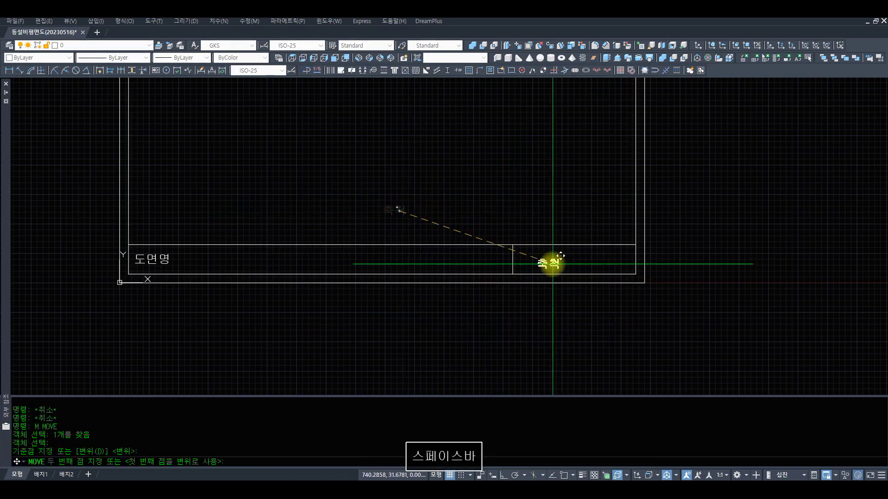
{"action": "left_click", "coordinate": [532, 257]}
Examine the whole sheet frame and the placement of both title strip labels
{"action": "type", "text": "r z "}
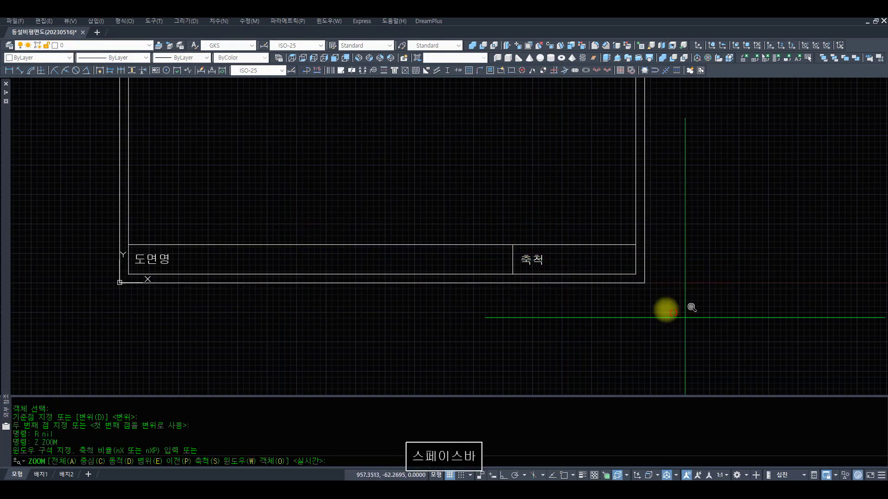
{"action": "type", "text": "z"}
{"action": "left_click", "coordinate": [679, 315]}
{"action": "left_click", "coordinate": [21, 203]}
{"action": "type", "text": "r"}
{"action": "key", "text": "space"}
{"action": "type", "text": "z"}
{"action": "key", "text": "space"}
{"action": "key", "text": "space"}
{"action": "mouse_move", "coordinate": [648, 106]}
{"action": "left_mouse_down"}
{"action": "mouse_move", "coordinate": [613, 173]}
{"action": "mouse_move", "coordinate": [551, 179]}
{"action": "left_mouse_up"}
{"action": "key", "text": "space"}
{"action": "type", "text": "z z"}
{"action": "left_click", "coordinate": [642, 278]}
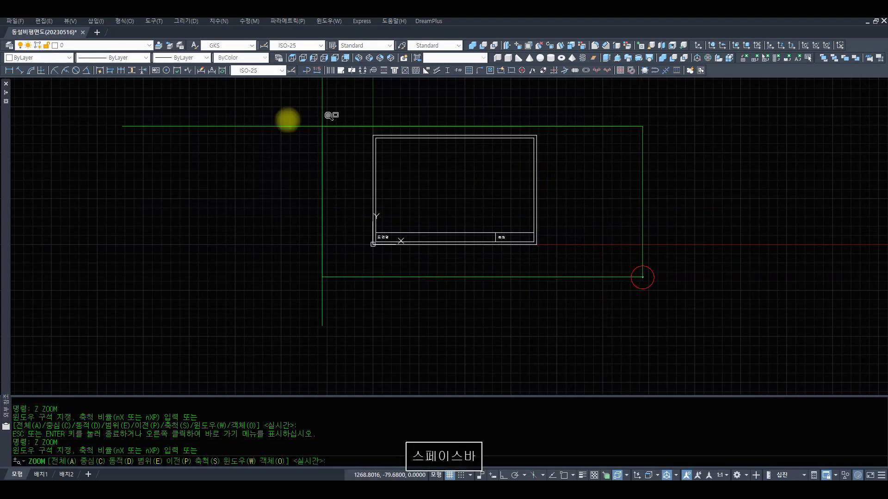
{"action": "left_click", "coordinate": [258, 115]}
{"action": "type", "text": "r r "}
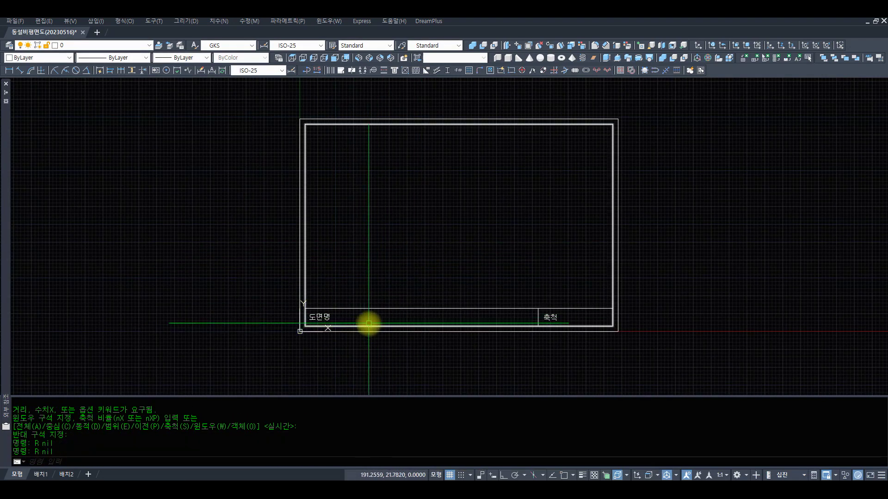
{"action": "type", "text": "z"}
{"action": "key", "text": "space"}
{"action": "type", "text": "z"}
{"action": "left_click", "coordinate": [679, 365]}
{"action": "left_click", "coordinate": [272, 90]}
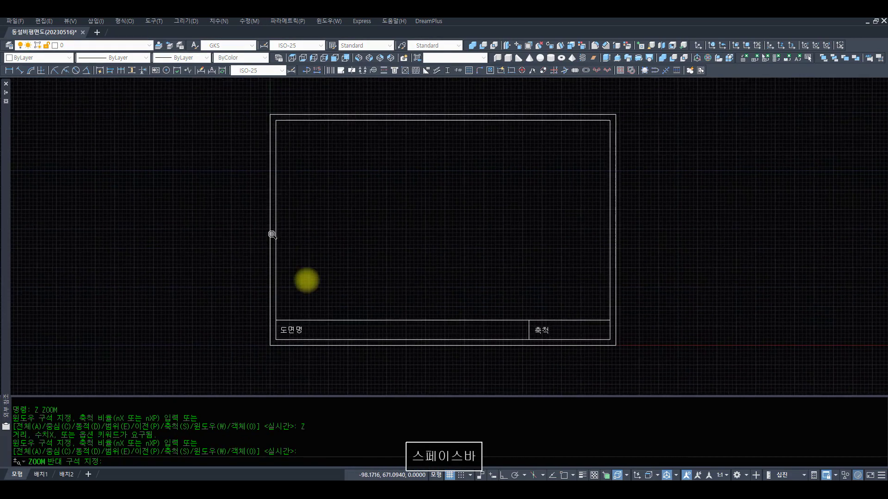
{"action": "type", "text": "r "}
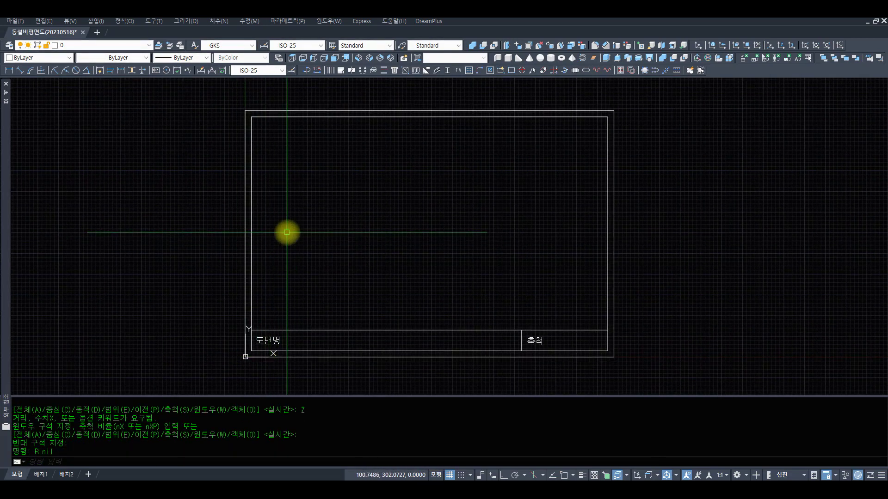
{"action": "type", "text": "wvb"}
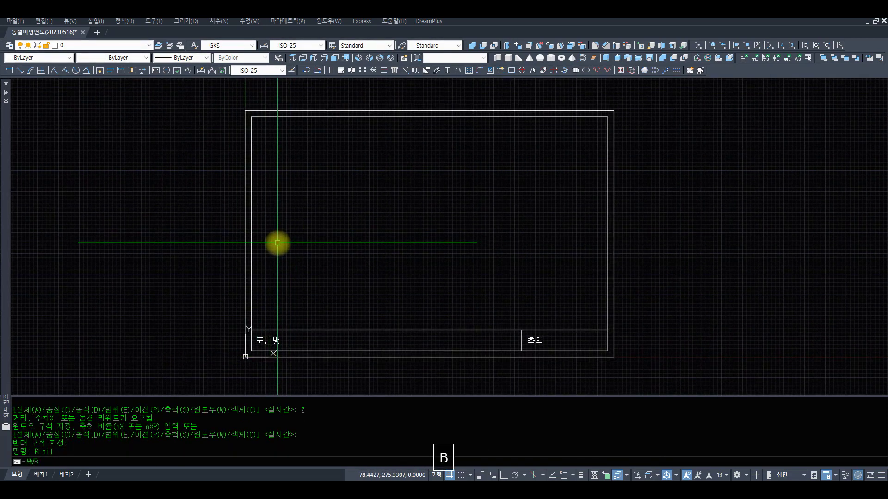
{"action": "key", "text": "Escape"}
{"action": "key", "text": "Escape"}
Set up a WBLOCK export with base point 0,0 and the whole sheet frame with its labels as objects
{"action": "type", "text": "wbloc"}
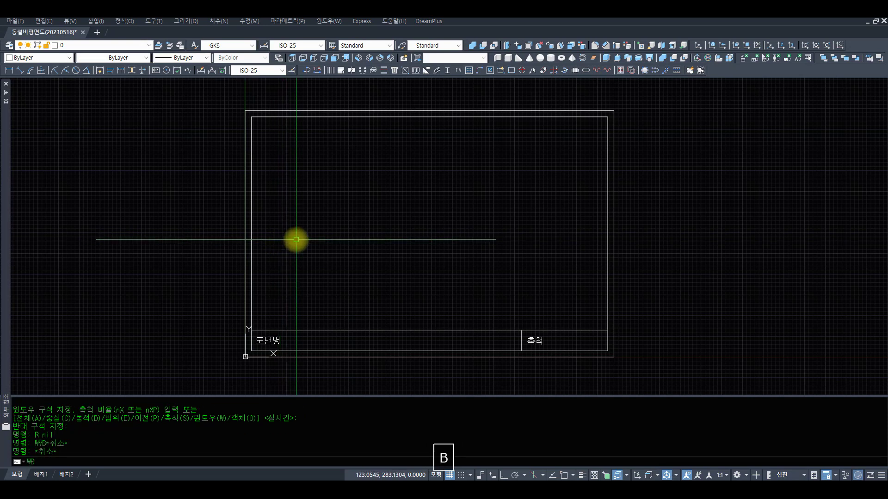
{"action": "type", "text": "k"}
{"action": "key", "text": "Return"}
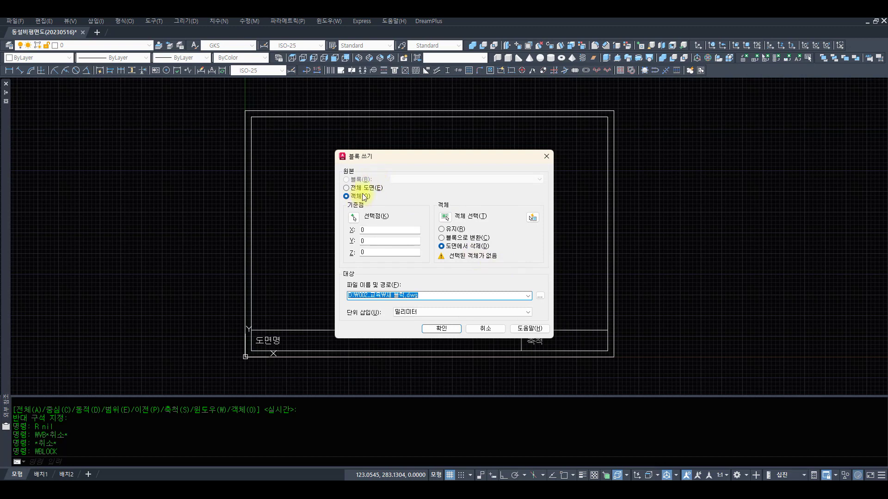
{"action": "left_click", "coordinate": [354, 217]}
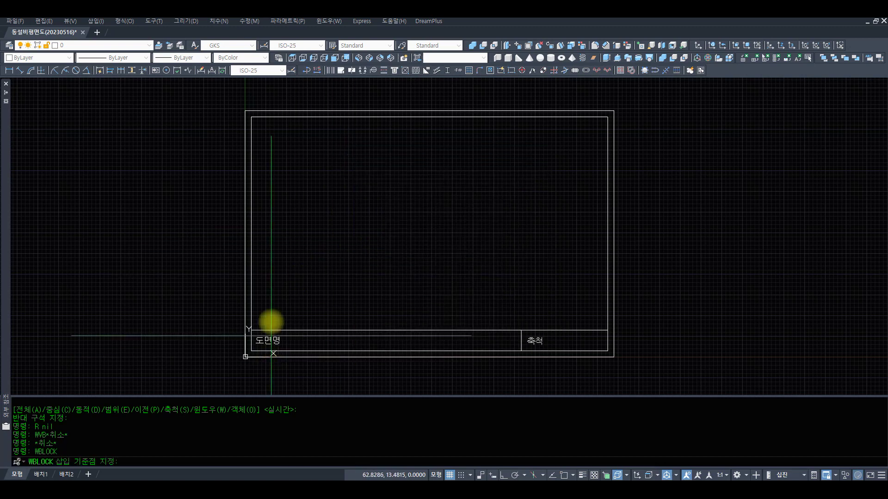
{"action": "type", "text": "0,0"}
{"action": "key", "text": "space"}
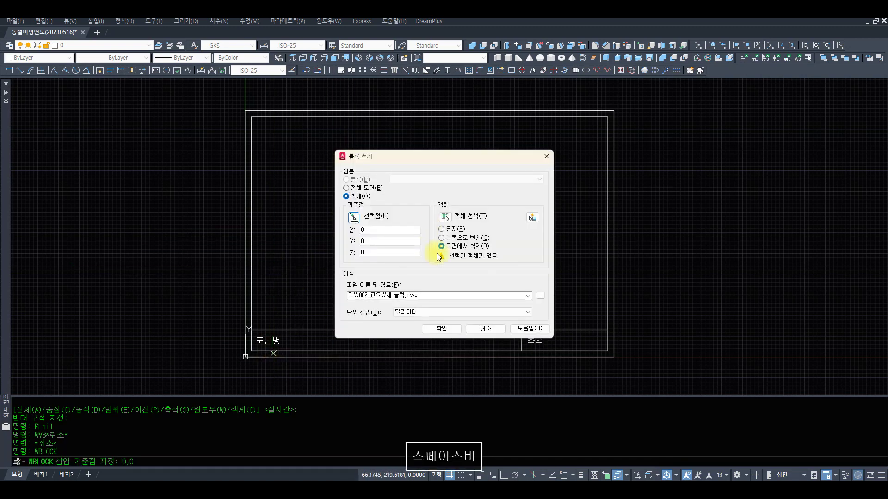
{"action": "left_click", "coordinate": [445, 216]}
{"action": "left_click", "coordinate": [658, 376]}
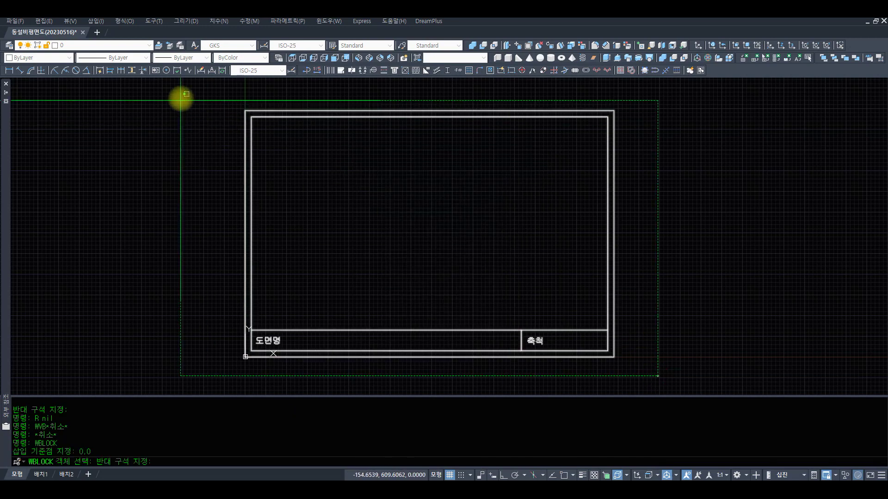
{"action": "left_click", "coordinate": [180, 105]}
{"action": "key", "text": "Return"}
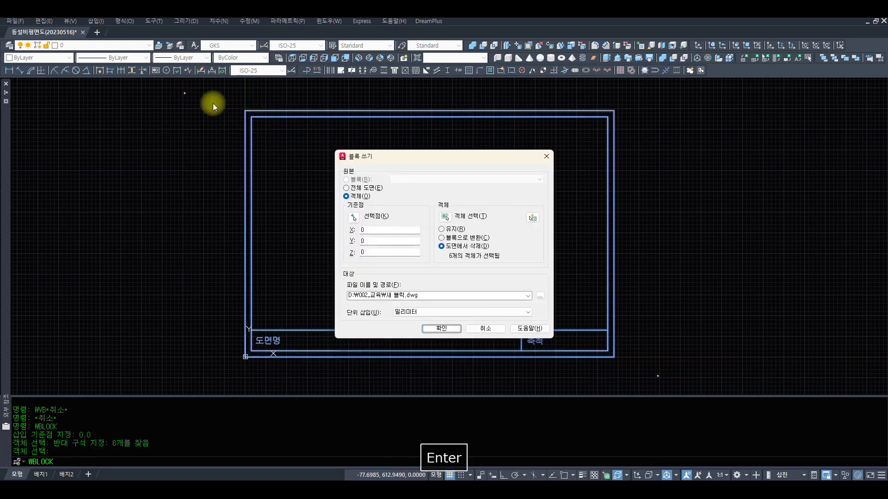
Write the block to the 002_교육 folder as SHEET.dwg, replacing the existing file
{"action": "left_click", "coordinate": [535, 296]}
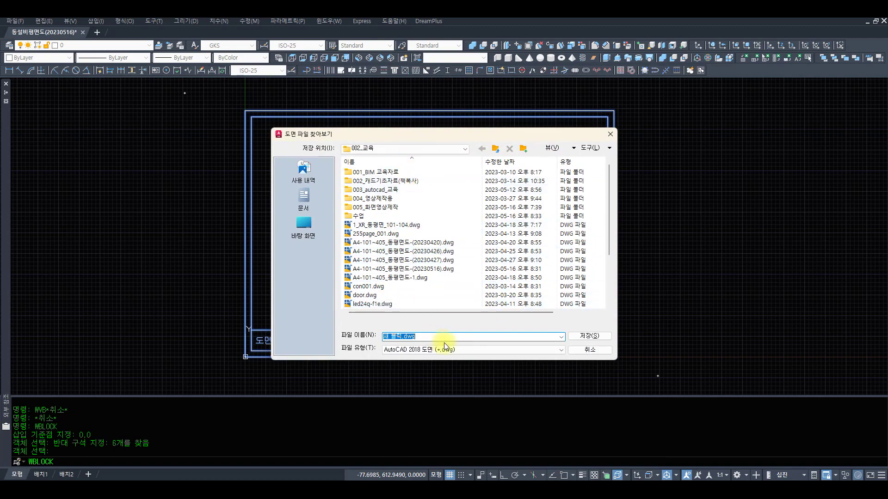
{"action": "type", "text": "SHEET"}
{"action": "key", "text": "Return"}
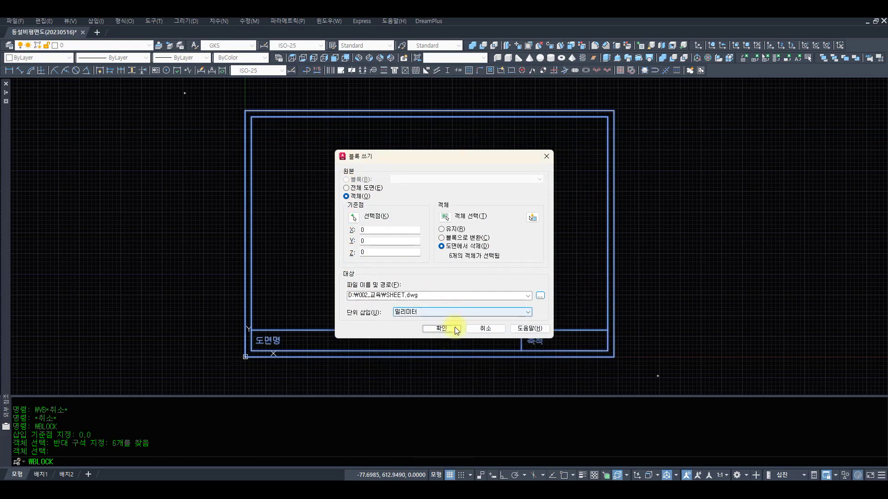
{"action": "left_click", "coordinate": [453, 329]}
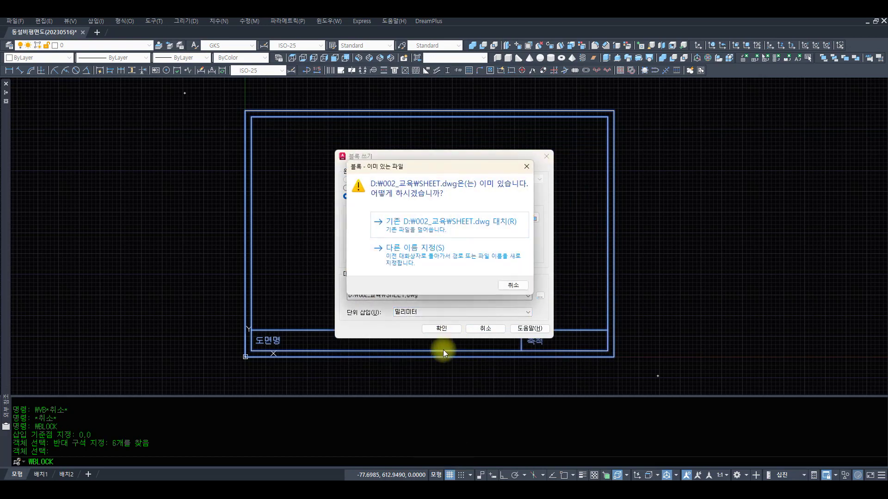
{"action": "left_click", "coordinate": [467, 230]}
{"action": "type", "text": "z"}
{"action": "key", "text": "space"}
{"action": "type", "text": "e"}
{"action": "key", "text": "space"}
{"action": "key", "text": "Escape"}
{"action": "key", "text": "Escape"}
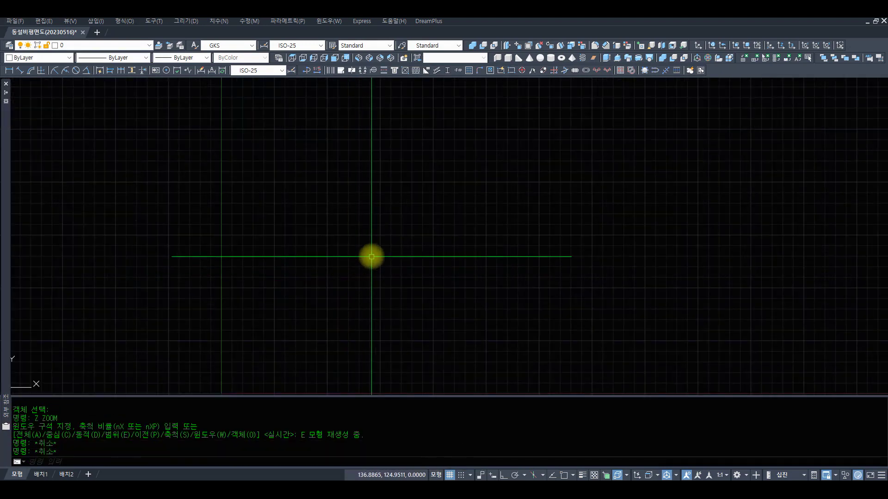
{"action": "key", "text": "ctrl+F4"}
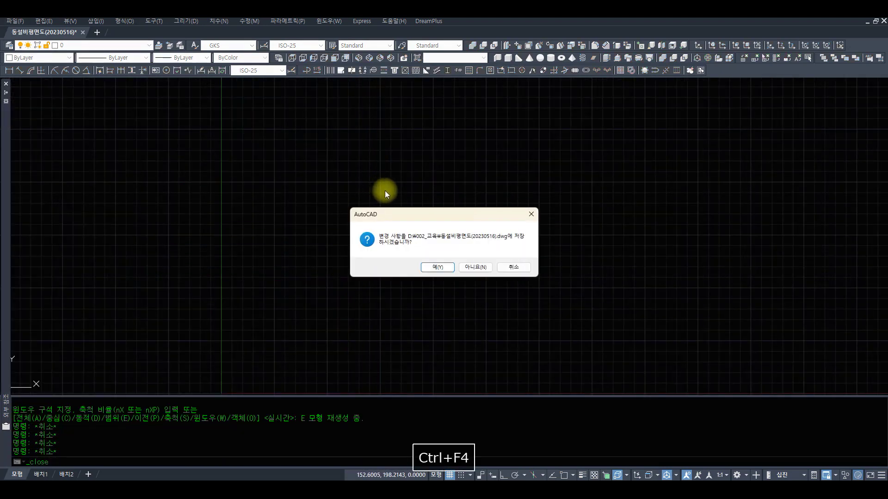
{"action": "key", "text": "Escape"}
Insert the SHEET block at 0,0 with a scale factor of 150 and the default rotation of 0
{"action": "key", "text": "space"}
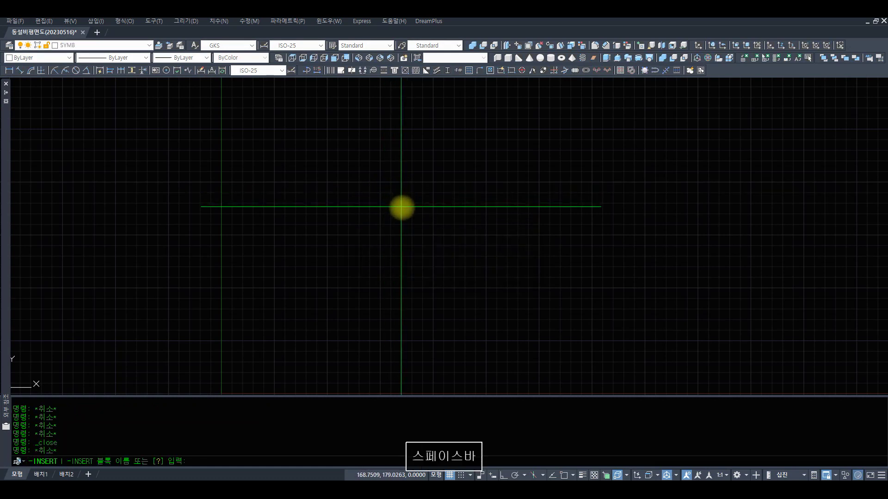
{"action": "type", "text": "SHEET"}
{"action": "key", "text": "Return"}
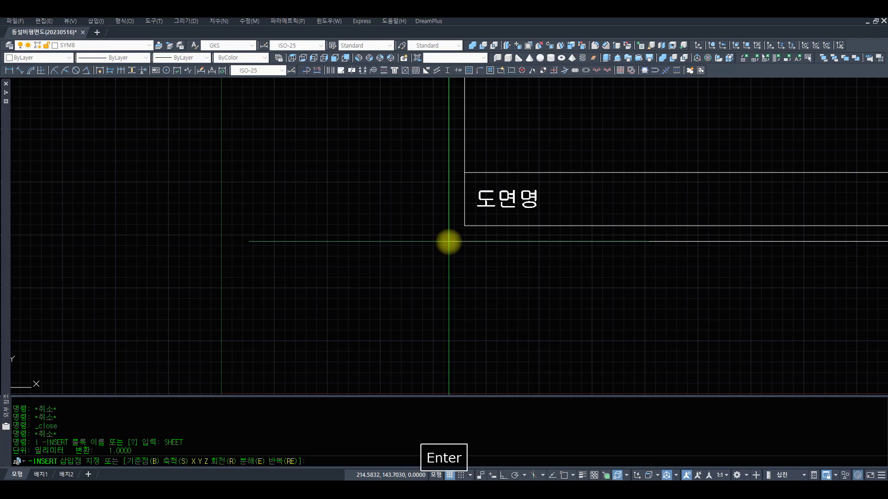
{"action": "type", "text": "0,0"}
{"action": "key", "text": "space"}
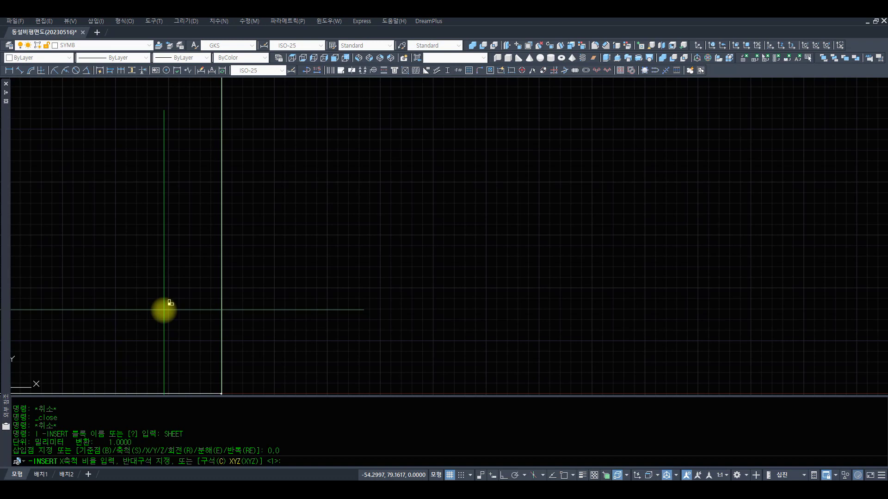
{"action": "type", "text": "150"}
{"action": "key", "text": "Return"}
{"action": "key", "text": "Return"}
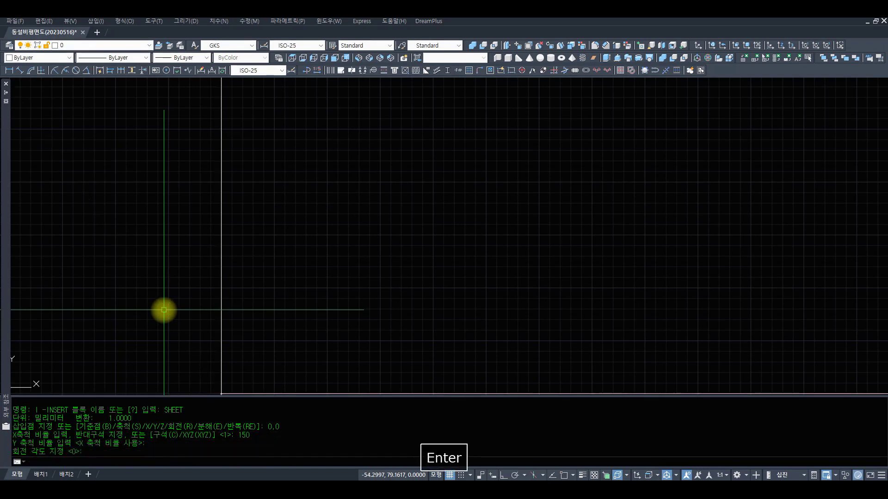
{"action": "key", "text": "space"}
Zoom to the whole drawing and frame the inserted sheet to examine it
{"action": "type", "text": "Z"}
{"action": "key", "text": "space"}
{"action": "key", "text": "Escape"}
{"action": "key", "text": "Escape"}
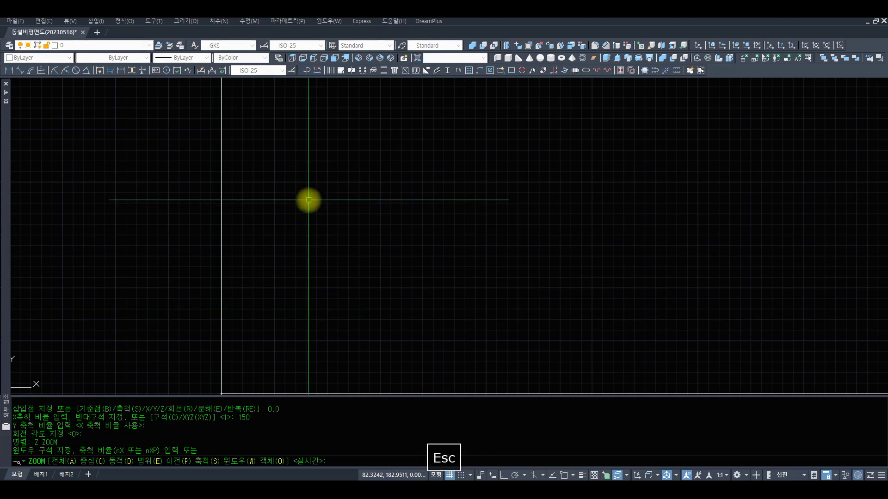
{"action": "type", "text": "Z"}
{"action": "key", "text": "space"}
{"action": "type", "text": "a"}
{"action": "key", "text": "space"}
{"action": "type", "text": "Z"}
{"action": "key", "text": "space"}
{"action": "key", "text": "space"}
{"action": "left_click_drag", "start_coordinate": [441, 192], "coordinate": [468, 295]}
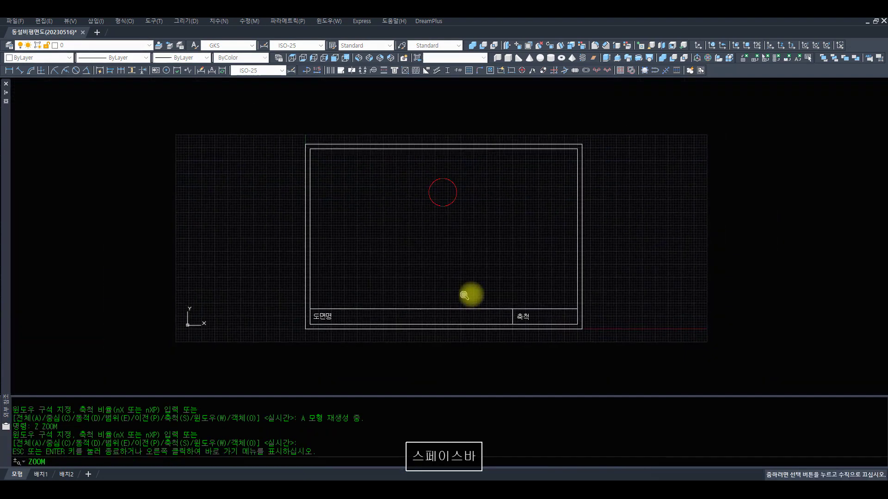
{"action": "key", "text": "Escape"}
{"action": "type", "text": "Z Z"}
{"action": "left_click", "coordinate": [670, 354]}
{"action": "left_click", "coordinate": [257, 124]}
List the properties of the inserted sheet block with the LIST command
{"action": "type", "text": "R LIST"}
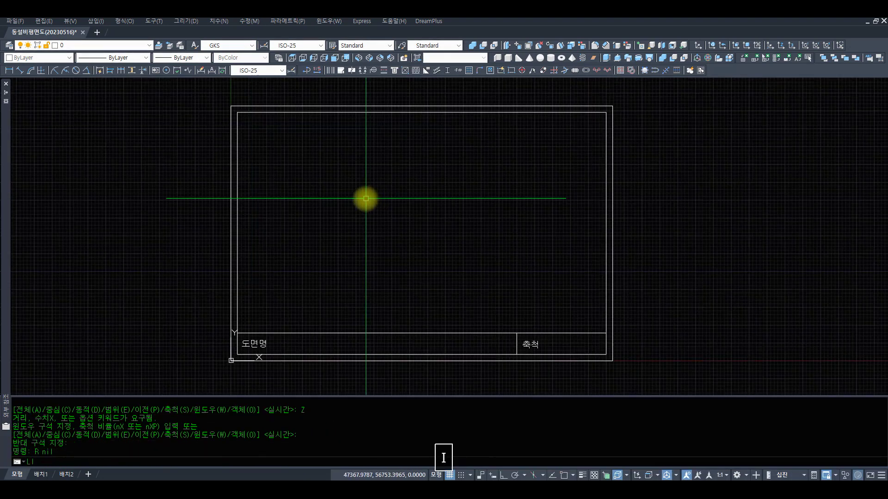
{"action": "key", "text": "space"}
{"action": "left_click", "coordinate": [423, 114]}
{"action": "key", "text": "space"}
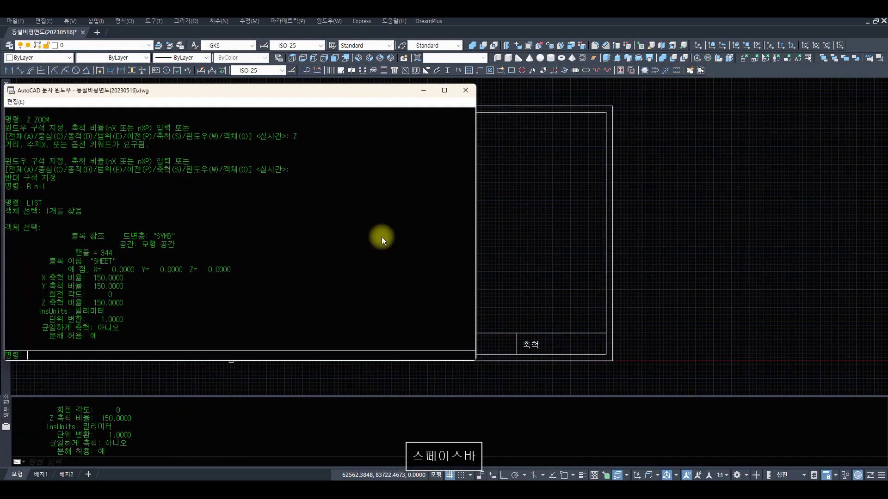
{"action": "key", "text": "F2"}
{"action": "key", "text": "F2"}
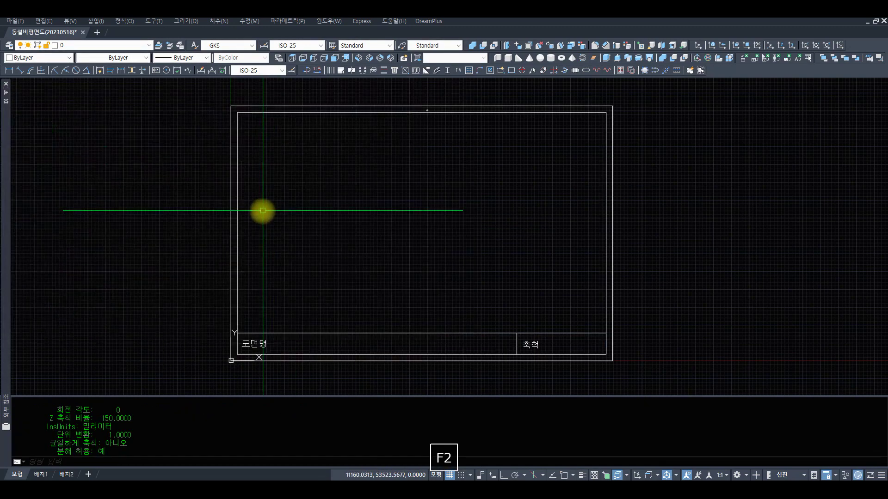
{"action": "key", "text": "F2"}
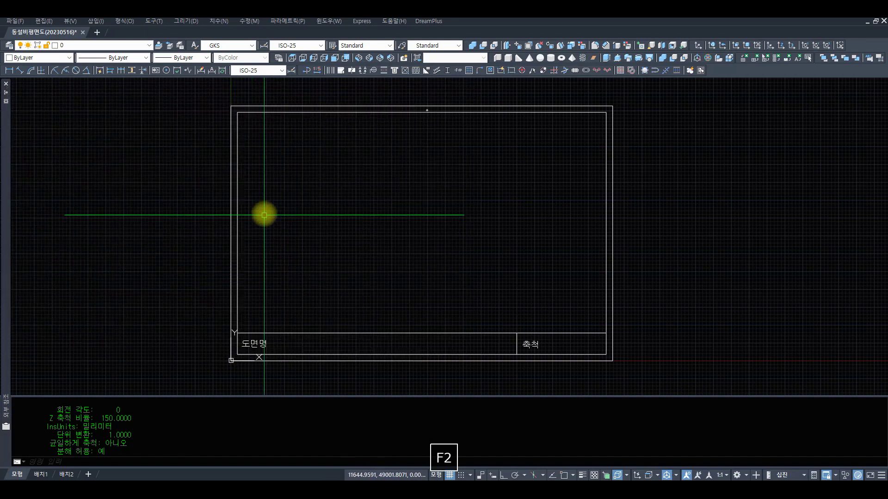
{"action": "key", "text": "Escape"}
{"action": "key", "text": "Escape"}
{"action": "key", "text": "Escape"}
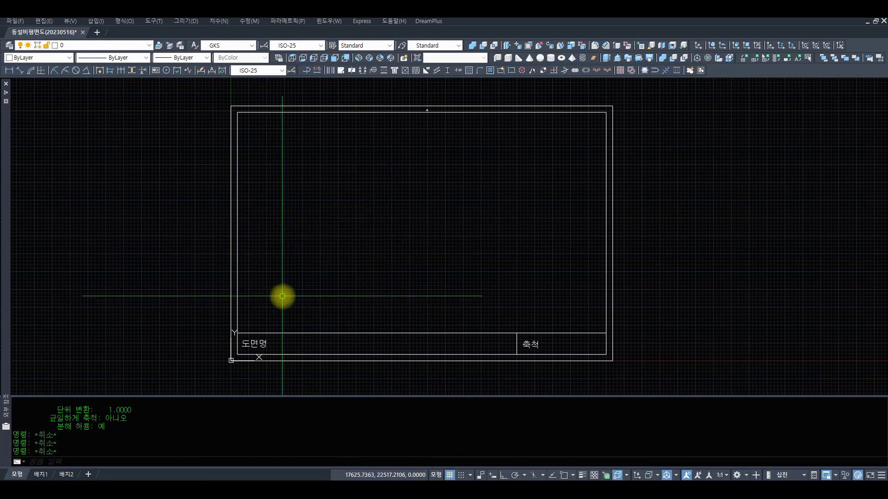
Run LIST on the sheet block again to review its layer, insertion point and scale factors
{"action": "type", "text": "LISY"}
{"action": "key", "text": "Escape"}
{"action": "type", "text": "LIST"}
{"action": "key", "text": "space"}
{"action": "left_click", "coordinate": [396, 109]}
{"action": "key", "text": "space"}
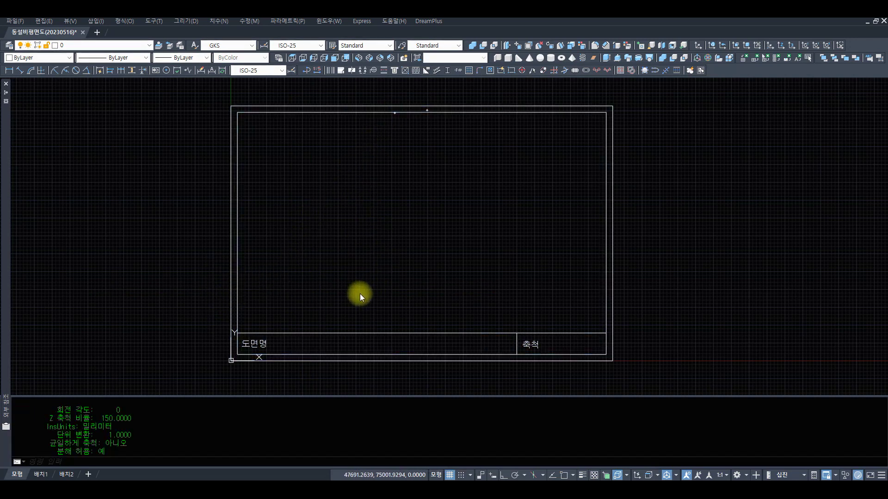
{"action": "key", "text": "F2"}
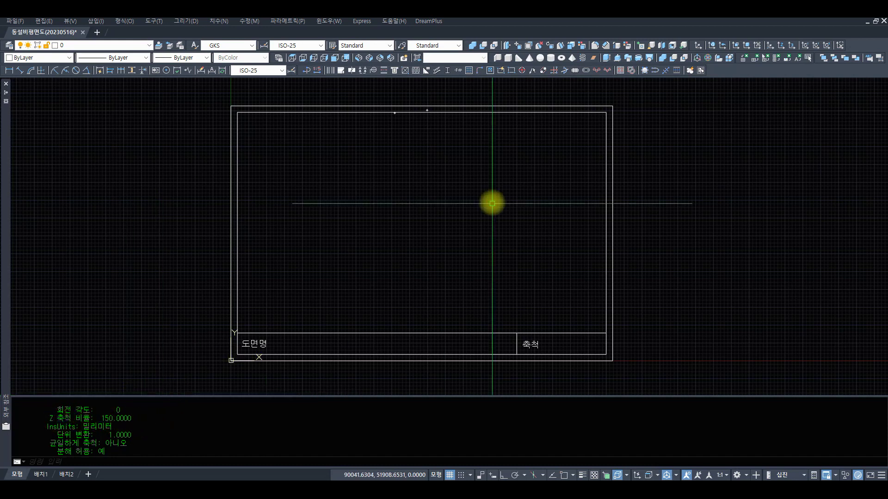
{"action": "left_click", "coordinate": [463, 205]}
{"action": "key", "text": "Escape"}
{"action": "key", "text": "Escape"}
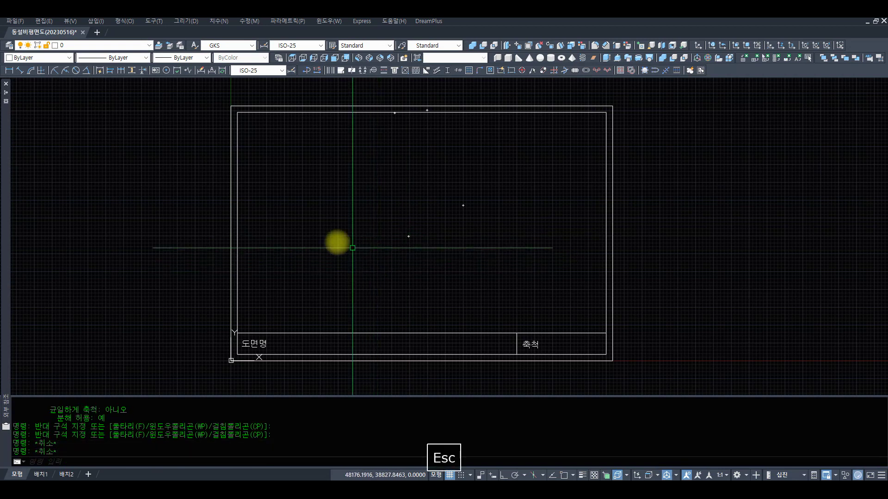
Attach XREF_24-30.dwg as an external reference at insertion point 0,0,0 with scale 1 and rotation 0
{"action": "type", "text": "Z"}
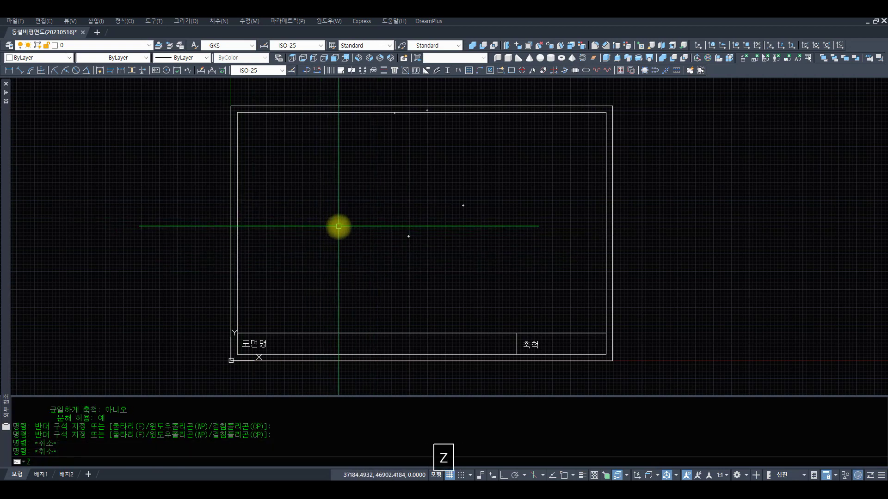
{"action": "key", "text": "Escape"}
{"action": "key", "text": "Escape"}
{"action": "type", "text": "XREF"}
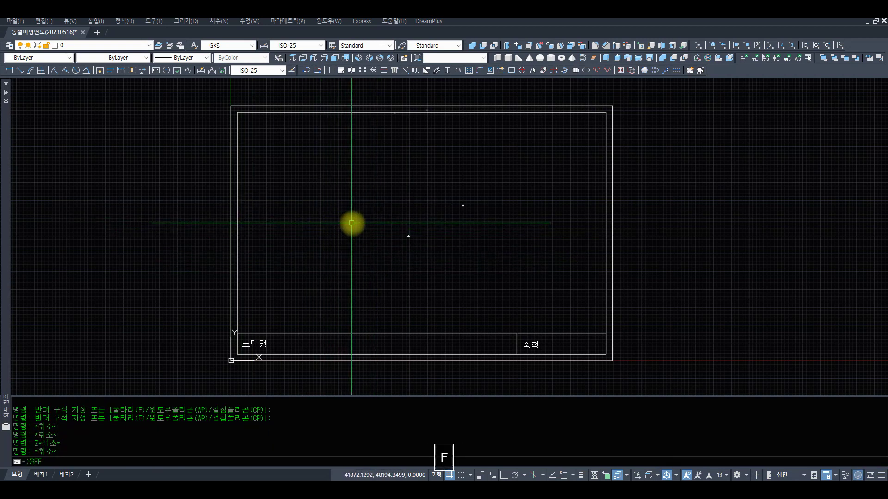
{"action": "key", "text": "space"}
{"action": "left_click", "coordinate": [21, 92]}
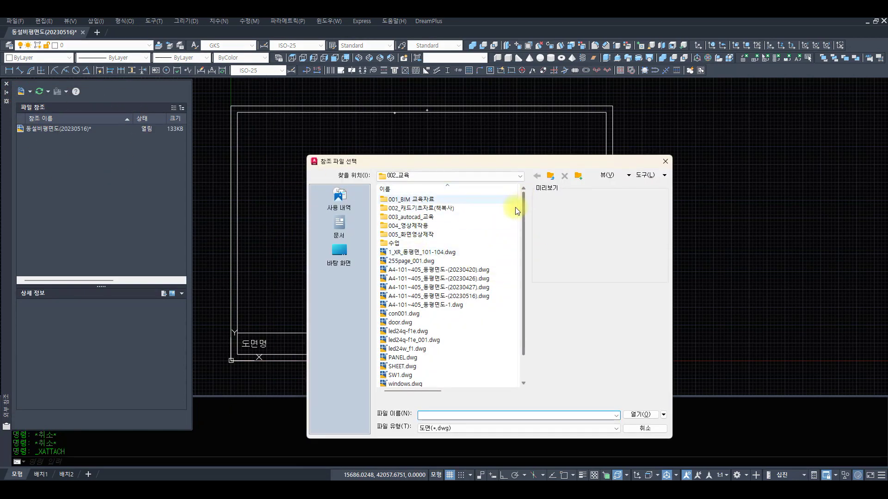
{"action": "scroll", "coordinate": [521, 274], "scroll_direction": "down", "scroll_amount": 1}
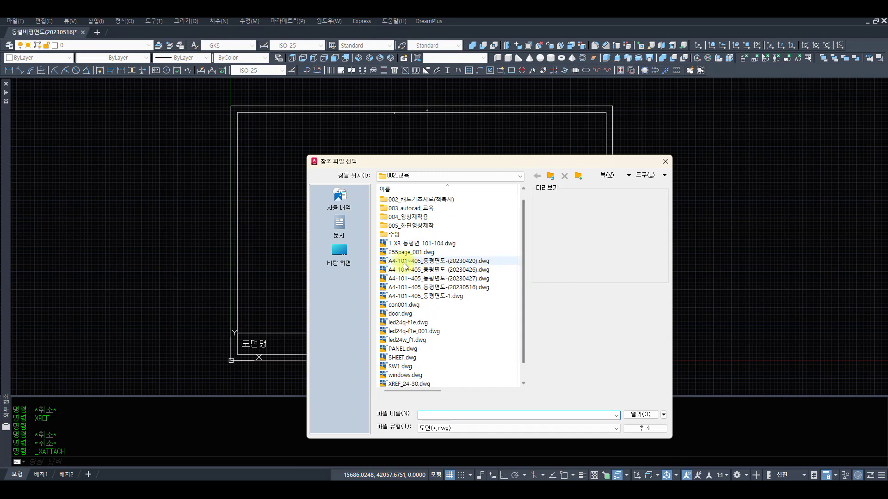
{"action": "left_click", "coordinate": [410, 385]}
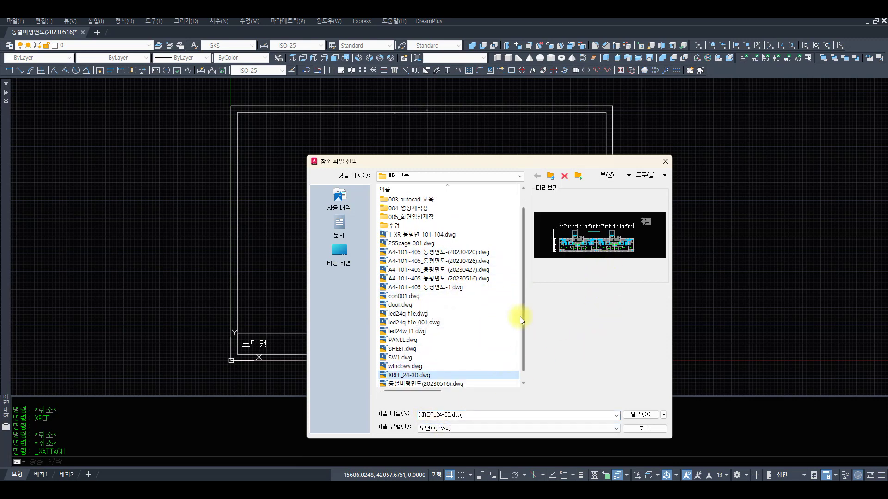
{"action": "left_click", "coordinate": [644, 415]}
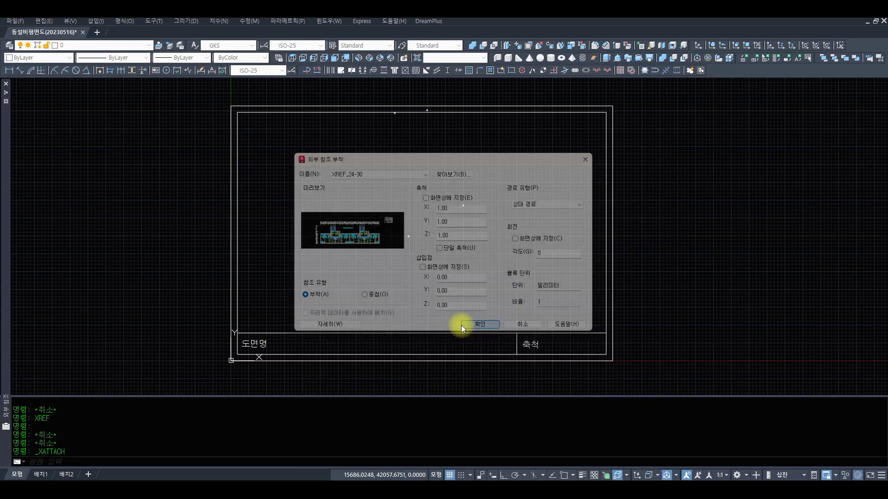
{"action": "left_click", "coordinate": [470, 327]}
Move the attached floor plan reference from its distant location into the sheet frame near the origin
{"action": "type", "text": "z"}
{"action": "key", "text": "space"}
{"action": "type", "text": "e"}
{"action": "key", "text": "space"}
{"action": "type", "text": "z"}
{"action": "key", "text": "space"}
{"action": "key", "text": "space"}
{"action": "left_click_drag", "start_coordinate": [471, 166], "coordinate": [459, 244]}
{"action": "key", "text": "space"}
{"action": "type", "text": "r m"}
{"action": "key", "text": "space"}
{"action": "left_click", "coordinate": [584, 147]}
{"action": "left_click", "coordinate": [507, 116]}
{"action": "key", "text": "space"}
{"action": "left_click", "coordinate": [555, 134]}
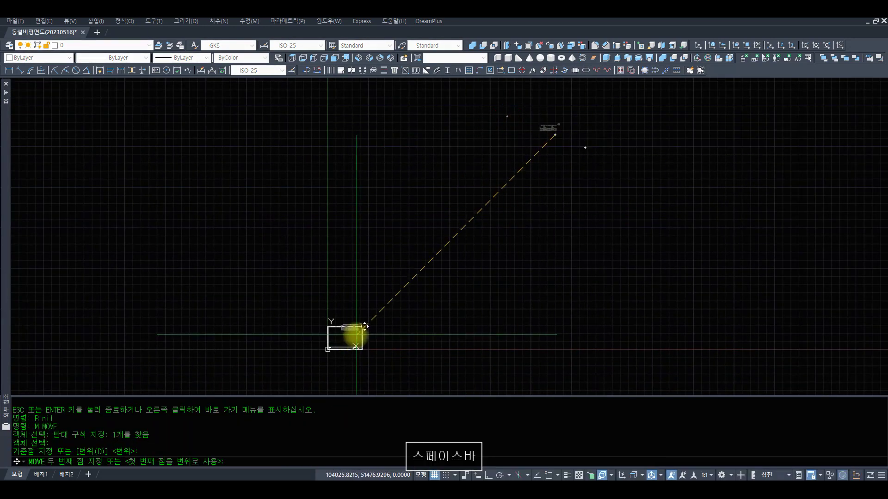
{"action": "left_click", "coordinate": [351, 344]}
Zoom in on the sheet frame to examine how the floor plan fits inside it
{"action": "type", "text": "z"}
{"action": "key", "text": "space"}
{"action": "type", "text": "z"}
{"action": "key", "text": "space"}
{"action": "left_click", "coordinate": [313, 319]}
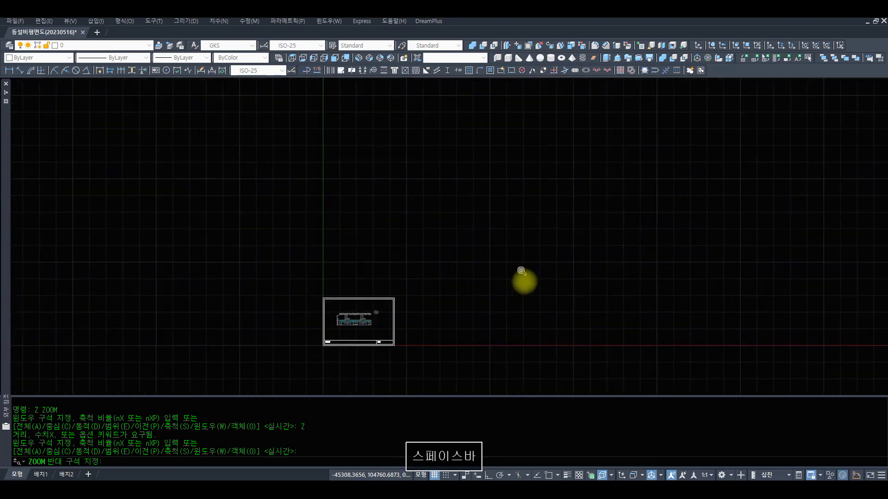
{"action": "type", "text": "z"}
{"action": "key", "text": "space"}
{"action": "type", "text": "z z"}
{"action": "key", "text": "space"}
{"action": "left_click", "coordinate": [658, 336]}
{"action": "left_click", "coordinate": [234, 113]}
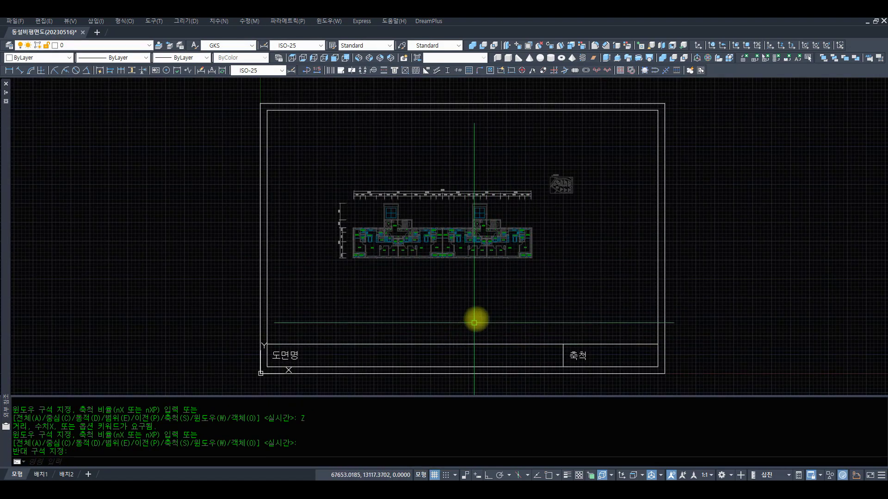
Scale the sheet block from its lower-left endpoint by reference, with reference length 150 and new length 100
{"action": "type", "text": "c"}
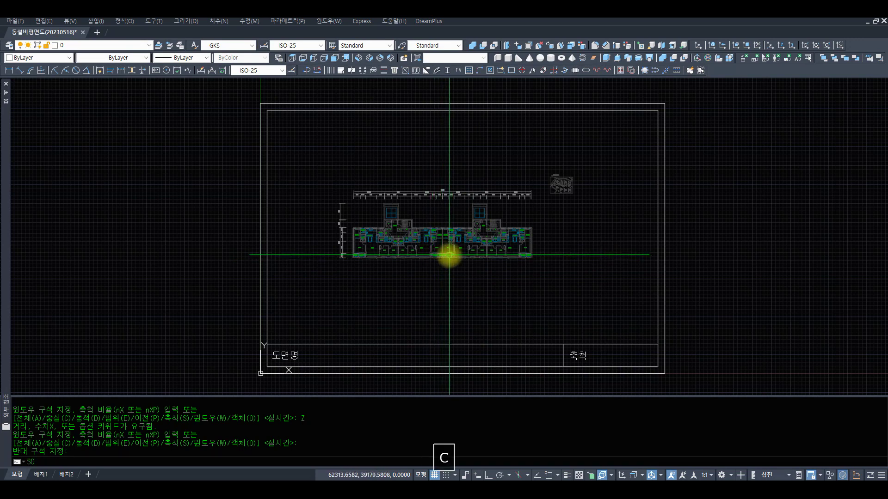
{"action": "key", "text": "Escape"}
{"action": "key", "text": "Escape"}
{"action": "type", "text": "s c"}
{"action": "key", "text": "space"}
{"action": "left_click", "coordinate": [394, 354]}
{"action": "left_click", "coordinate": [341, 321]}
{"action": "key", "text": "space"}
{"action": "type", "text": "end"}
{"action": "key", "text": "space"}
{"action": "left_click", "coordinate": [319, 376]}
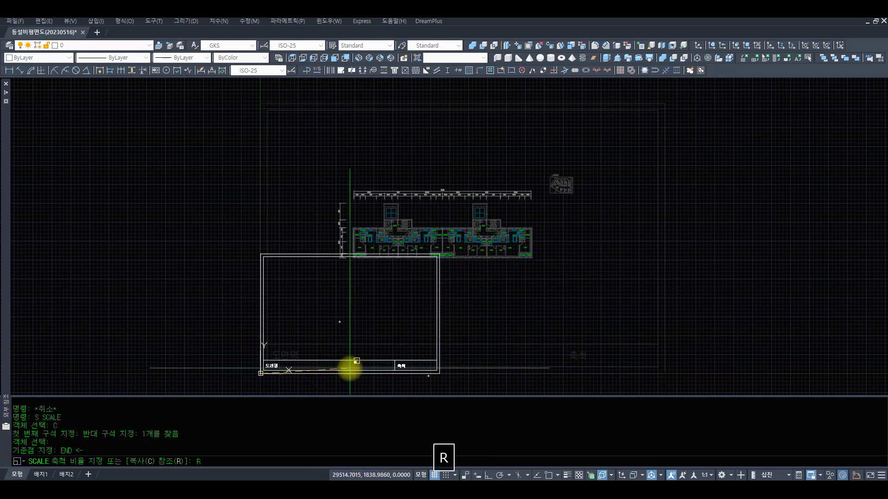
{"action": "type", "text": "r"}
{"action": "key", "text": "space"}
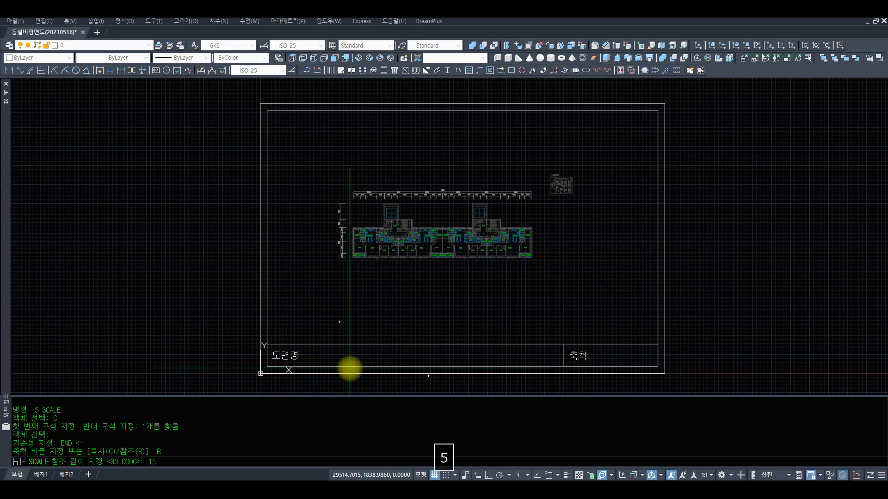
{"action": "key", "text": "Return"}
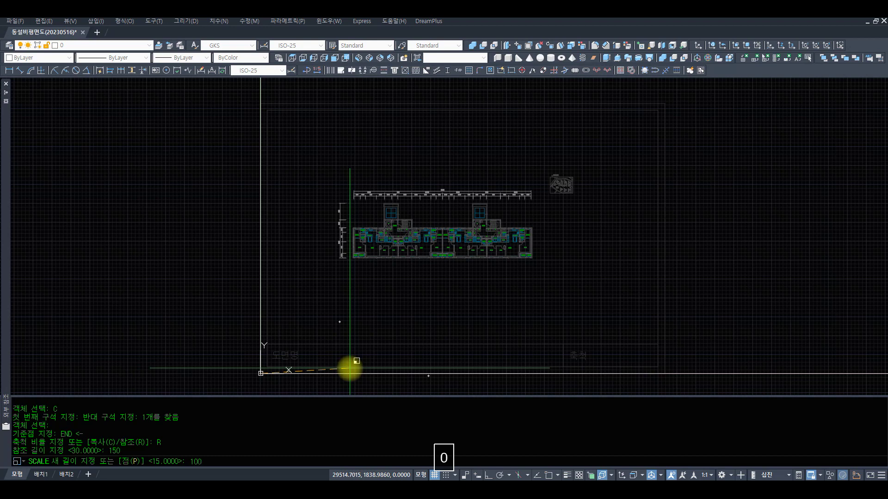
{"action": "key", "text": "Return"}
Move the rescaled sheet block so that its frame encloses the floor plan and the small key plan
{"action": "type", "text": "m"}
{"action": "key", "text": "space"}
{"action": "left_click", "coordinate": [575, 300]}
{"action": "left_click", "coordinate": [459, 300]}
{"action": "key", "text": "space"}
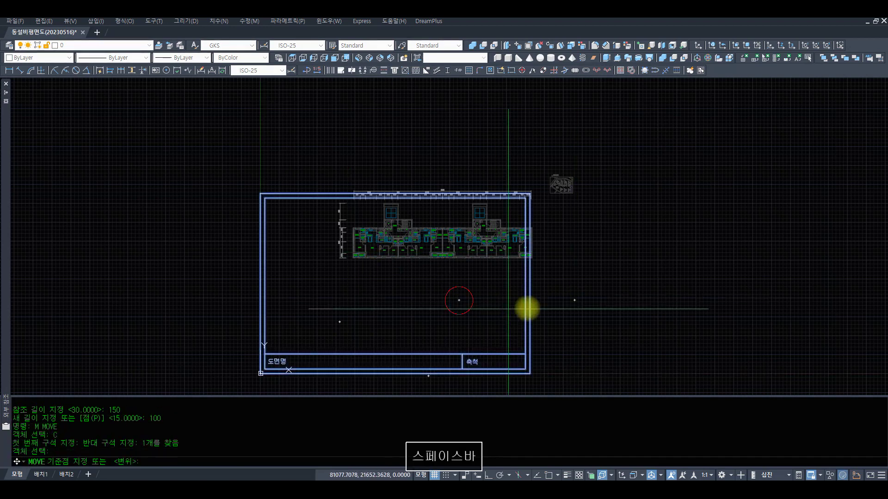
{"action": "left_click", "coordinate": [532, 300]}
{"action": "left_click", "coordinate": [531, 292]}
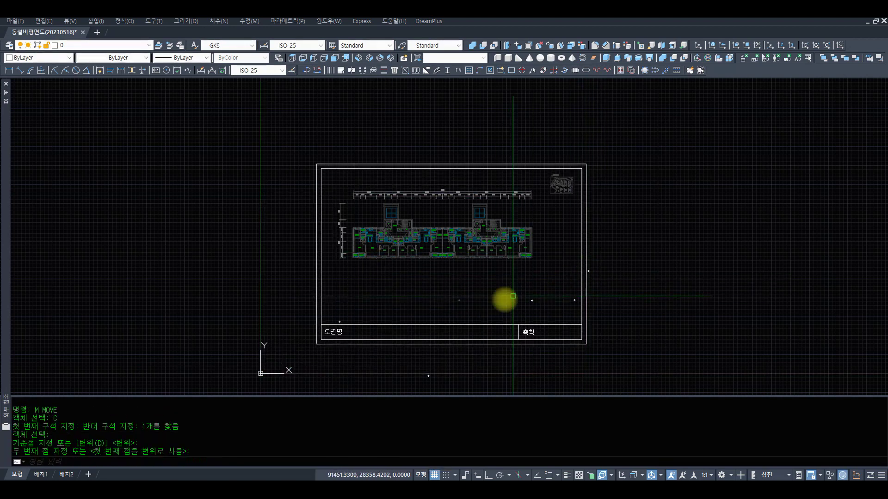
Turn off the grid display and frame the sheet with the floor plan in the view
{"action": "type", "text": "z"}
{"action": "key", "text": "space"}
{"action": "type", "text": "z"}
{"action": "key", "text": "space"}
{"action": "type", "text": "z"}
{"action": "key", "text": "space"}
{"action": "left_click", "coordinate": [281, 156]}
{"action": "type", "text": "r"}
{"action": "key", "text": "space"}
{"action": "key", "text": "F7"}
{"action": "type", "text": "z"}
{"action": "key", "text": "space"}
{"action": "key", "text": "space"}
{"action": "left_click_drag", "start_coordinate": [416, 167], "coordinate": [437, 240]}
{"action": "key", "text": "space"}
{"action": "type", "text": "z"}
{"action": "key", "text": "space"}
{"action": "type", "text": "z"}
{"action": "key", "text": "space"}
{"action": "left_click", "coordinate": [702, 364]}
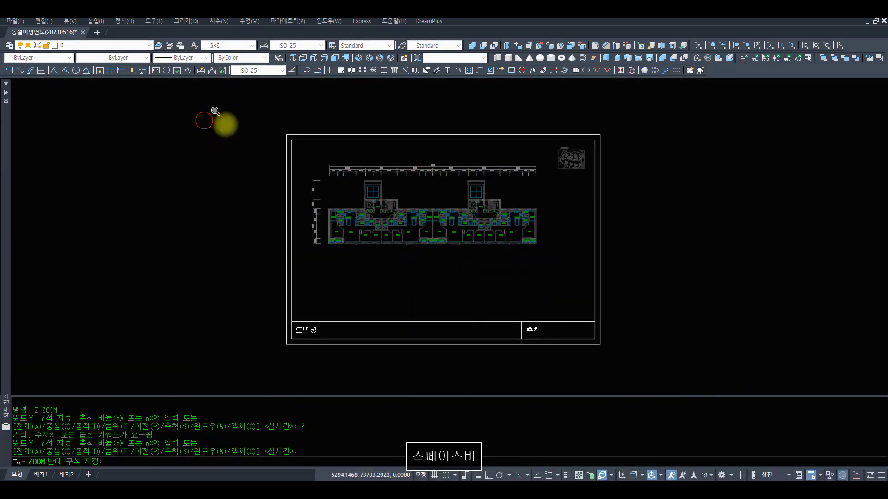
{"action": "left_click", "coordinate": [210, 120]}
Move the floor plan reference slightly up and to the right within the sheet frame
{"action": "type", "text": "r m"}
{"action": "key", "text": "space"}
{"action": "left_click", "coordinate": [492, 270]}
{"action": "left_click", "coordinate": [409, 186]}
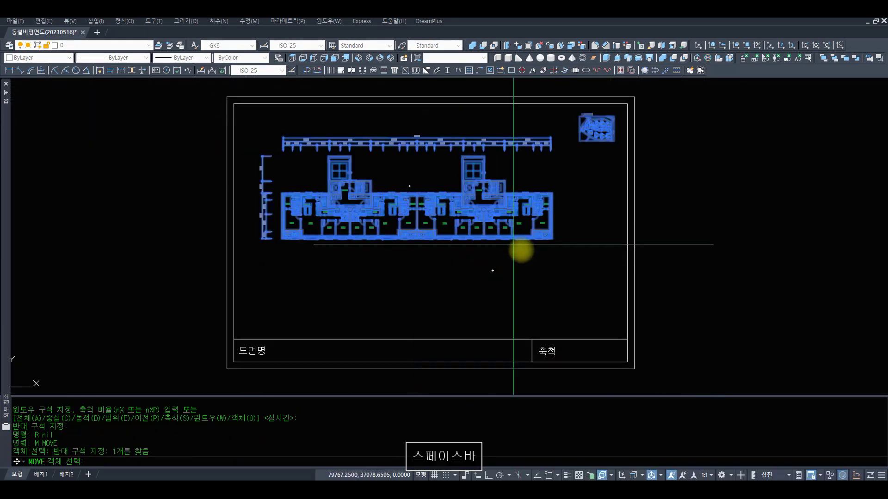
{"action": "key", "text": "space"}
{"action": "left_click", "coordinate": [519, 251]}
{"action": "left_click", "coordinate": [524, 245]}
{"action": "type", "text": "r "}
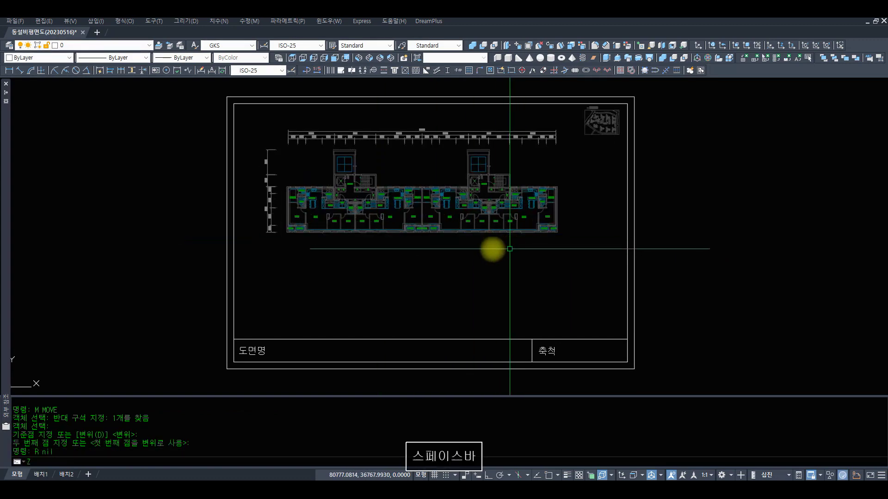
Examine the whole sheet with the floor plan, and zoom in on its title strip
{"action": "type", "text": "z"}
{"action": "key", "text": "space"}
{"action": "key", "text": "space"}
{"action": "left_click_drag", "start_coordinate": [509, 250], "coordinate": [458, 297]}
{"action": "key", "text": "space"}
{"action": "type", "text": "z"}
{"action": "key", "text": "space"}
{"action": "type", "text": "z"}
{"action": "key", "text": "space"}
{"action": "left_click", "coordinate": [611, 346]}
{"action": "left_click", "coordinate": [196, 200]}
{"action": "type", "text": "r"}
{"action": "key", "text": "space"}
{"action": "type", "text": "z"}
{"action": "key", "text": "space"}
{"action": "key", "text": "space"}
{"action": "mouse_move", "coordinate": [559, 172]}
{"action": "left_mouse_down"}
{"action": "mouse_move", "coordinate": [543, 244]}
{"action": "mouse_move", "coordinate": [499, 291]}
{"action": "left_mouse_up"}
{"action": "key", "text": "space"}
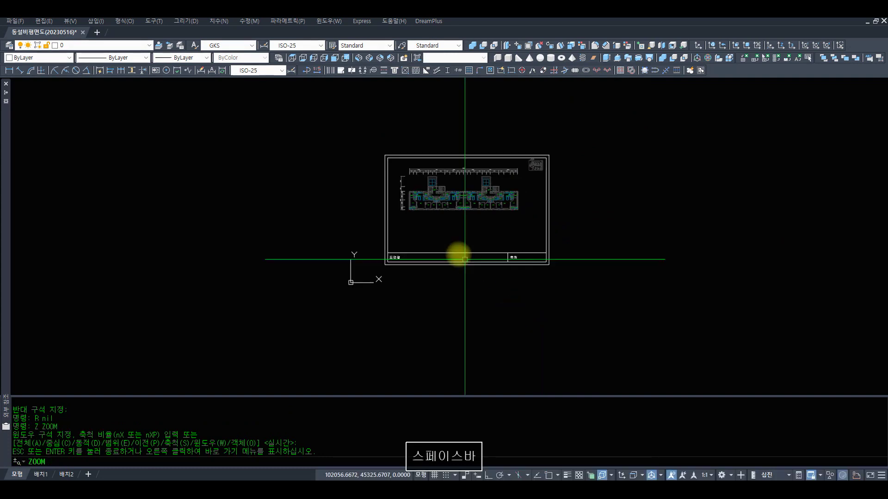
{"action": "type", "text": "z"}
{"action": "key", "text": "space"}
{"action": "key", "text": "space"}
{"action": "left_click_drag", "start_coordinate": [601, 176], "coordinate": [594, 264]}
{"action": "key", "text": "space"}
{"action": "type", "text": "z"}
{"action": "key", "text": "space"}
{"action": "left_click", "coordinate": [800, 308]}
{"action": "left_click", "coordinate": [303, 128]}
{"action": "type", "text": "z"}
{"action": "key", "text": "space"}
{"action": "type", "text": "z"}
{"action": "key", "text": "space"}
{"action": "left_click", "coordinate": [423, 326]}
{"action": "left_click", "coordinate": [129, 216]}
{"action": "type", "text": "r"}
{"action": "key", "text": "space"}
{"action": "type", "text": "r"}
{"action": "key", "text": "space"}
{"action": "type", "text": "dt"}
{"action": "key", "text": "space"}
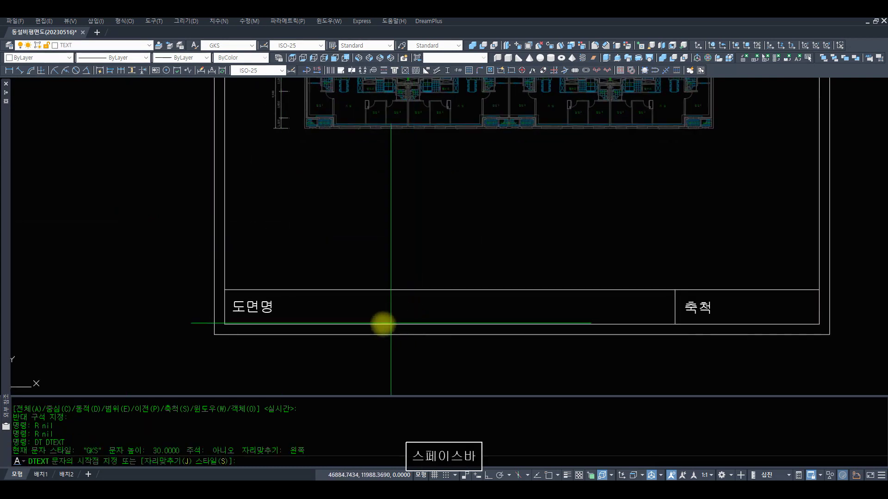
{"action": "key", "text": "Escape"}
{"action": "key", "text": "Escape"}
{"action": "key", "text": "Escape"}
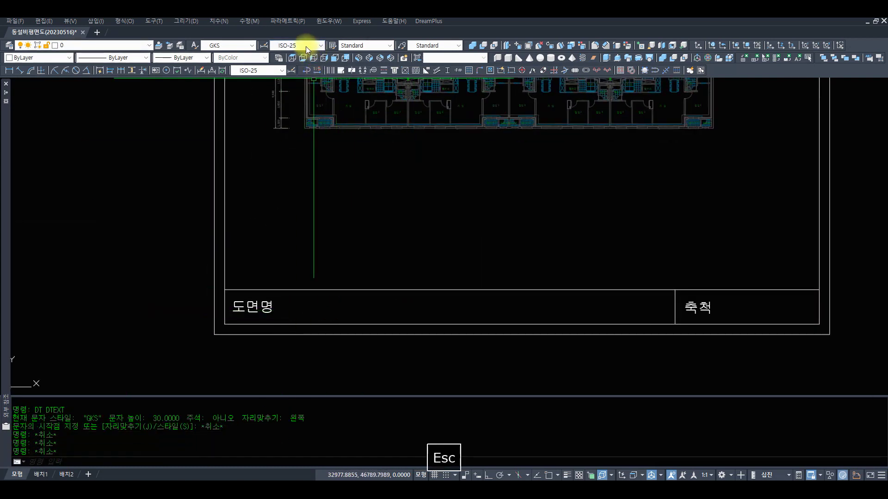
{"action": "left_click", "coordinate": [307, 46]}
{"action": "key", "text": "Escape"}
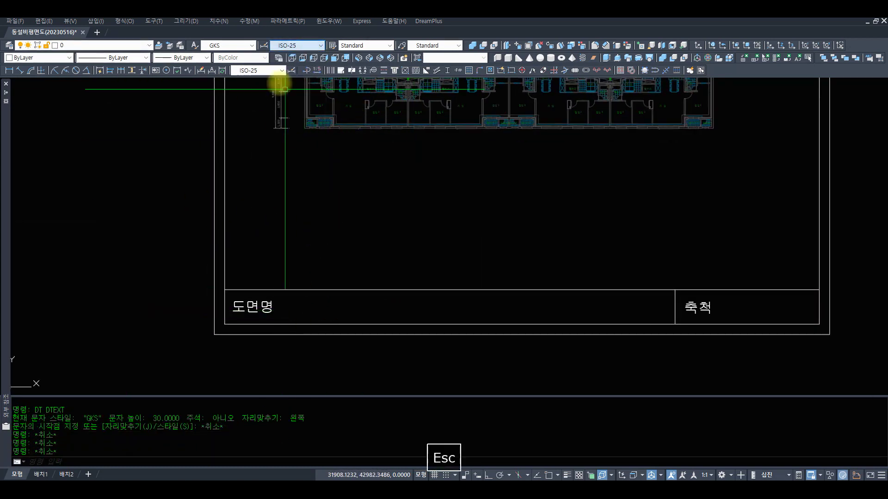
{"action": "key", "text": "Escape"}
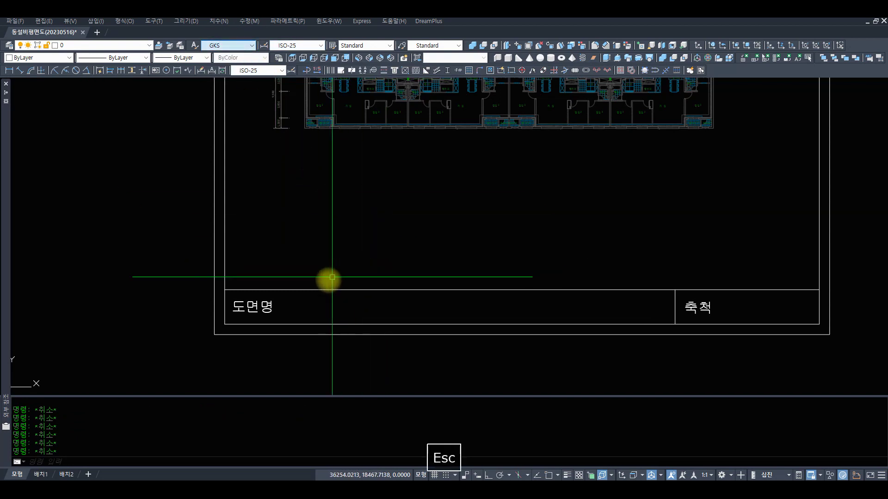
Add single-line text "000 동 전력간선설비 평면도" beside the 도면명 label in the title strip, with height 15 and rotation 0
{"action": "type", "text": "dt"}
{"action": "key", "text": "space"}
{"action": "left_click", "coordinate": [298, 317]}
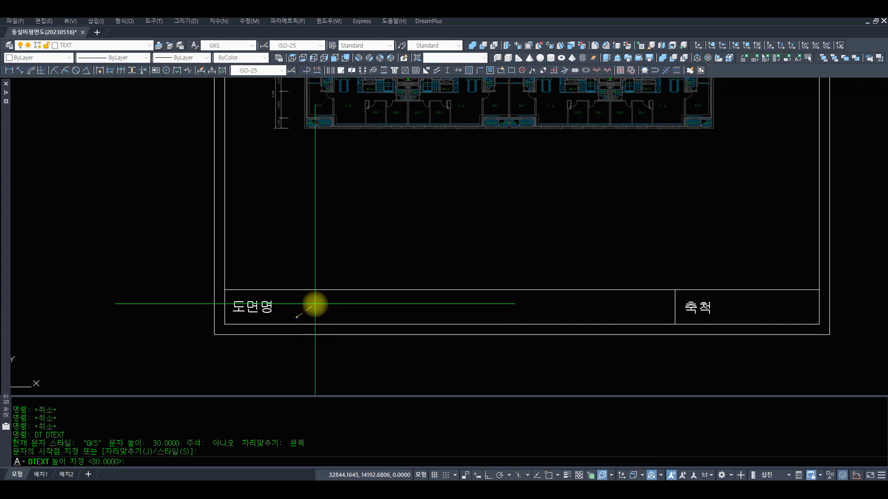
{"action": "type", "text": "15"}
{"action": "key", "text": "space"}
{"action": "key", "text": "space"}
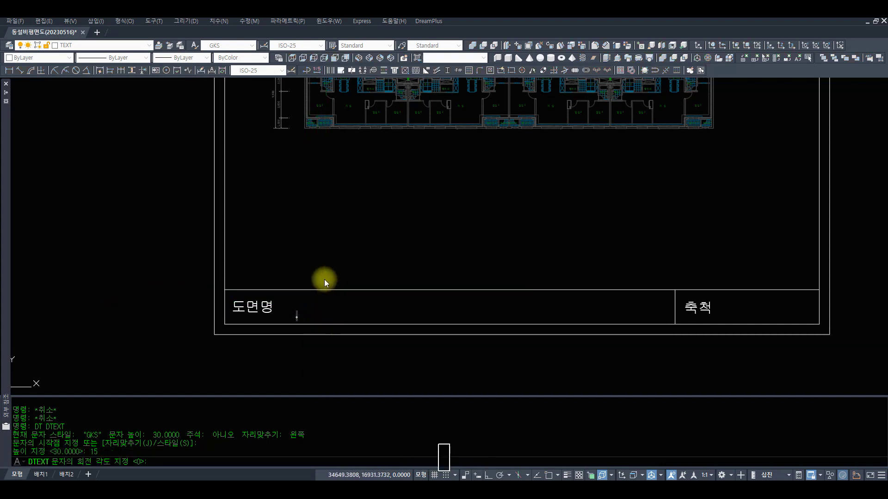
{"action": "type", "text": "000 dkvk"}
{"action": "key", "text": "BackSpace"}
{"action": "key", "text": "BackSpace"}
{"action": "key", "text": "BackSpace"}
{"action": "key", "text": "BackSpace"}
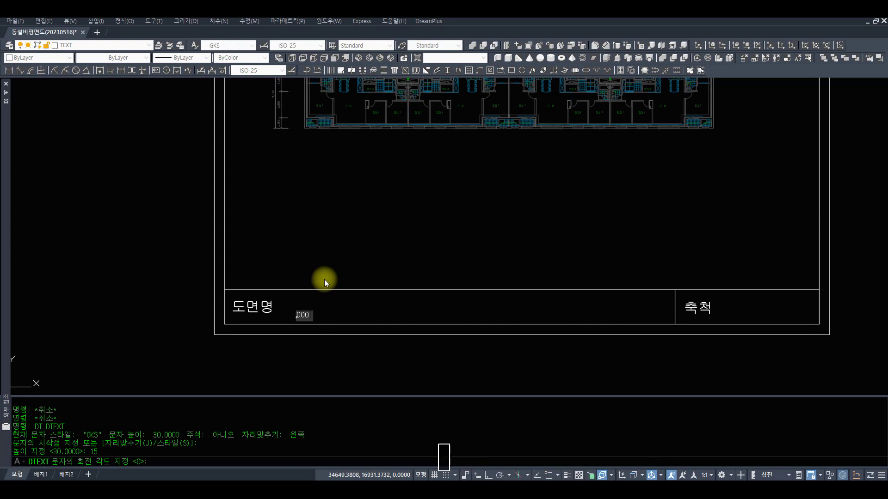
{"action": "type", "text": "동 전력간"}
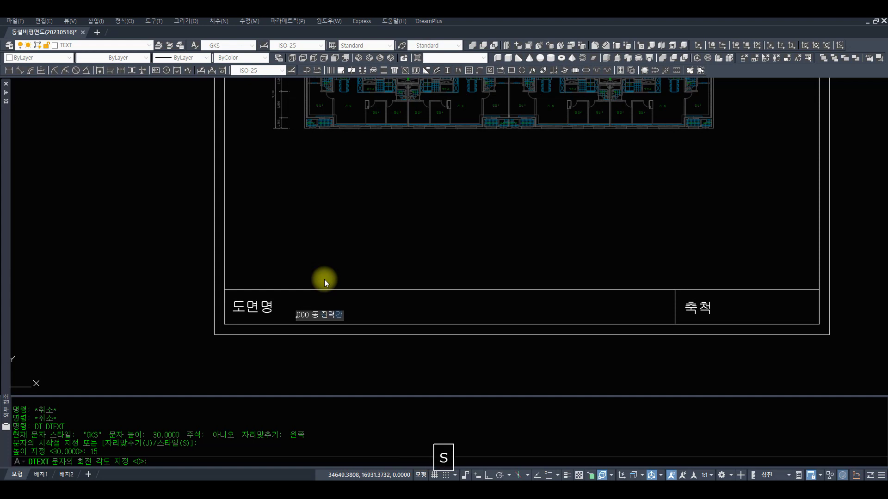
{"action": "type", "text": "선설비"}
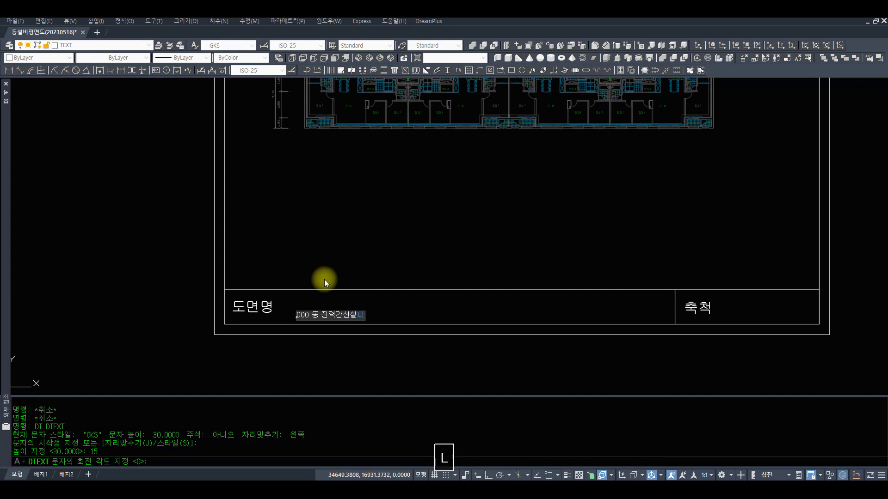
{"action": "type", "text": "ㅍ평면도"}
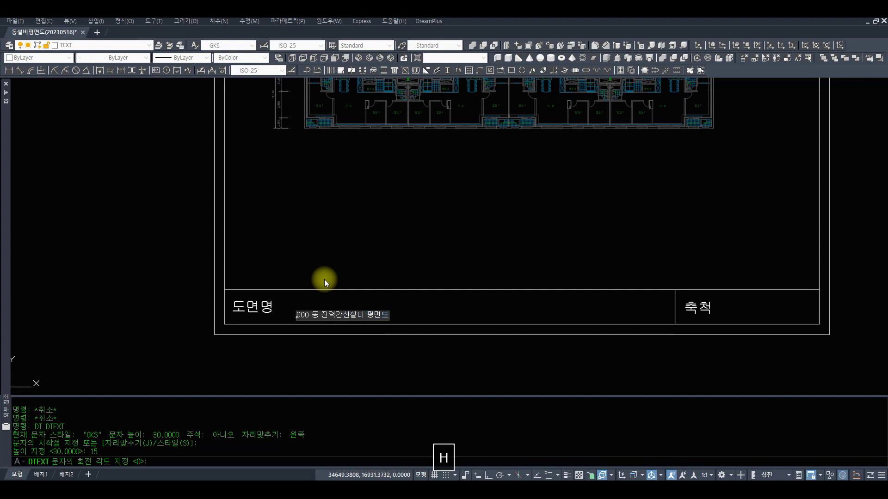
{"action": "key", "text": "Return"}
{"action": "key", "text": "Return"}
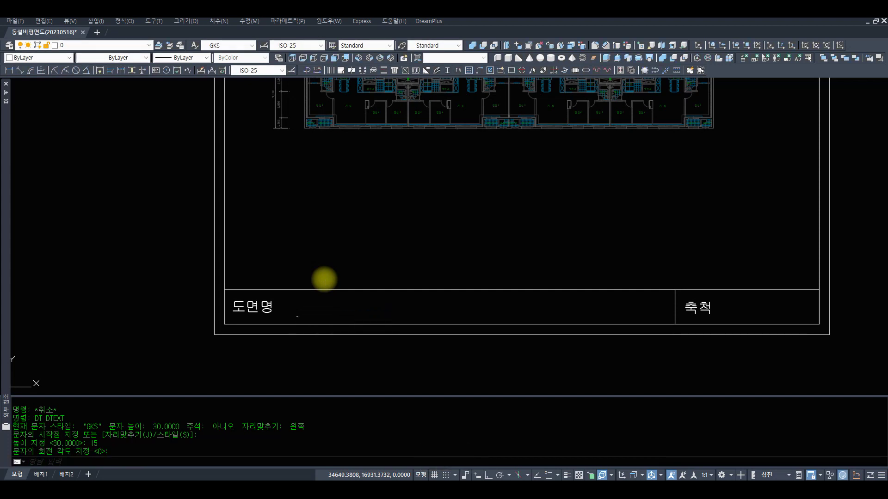
Zoom in on the title strip around the 도면명 label to examine the size of the new text
{"action": "key", "text": "space"}
{"action": "left_click", "coordinate": [293, 335]}
{"action": "type", "text": "z"}
{"action": "key", "text": "space"}
{"action": "type", "text": "z"}
{"action": "key", "text": "space"}
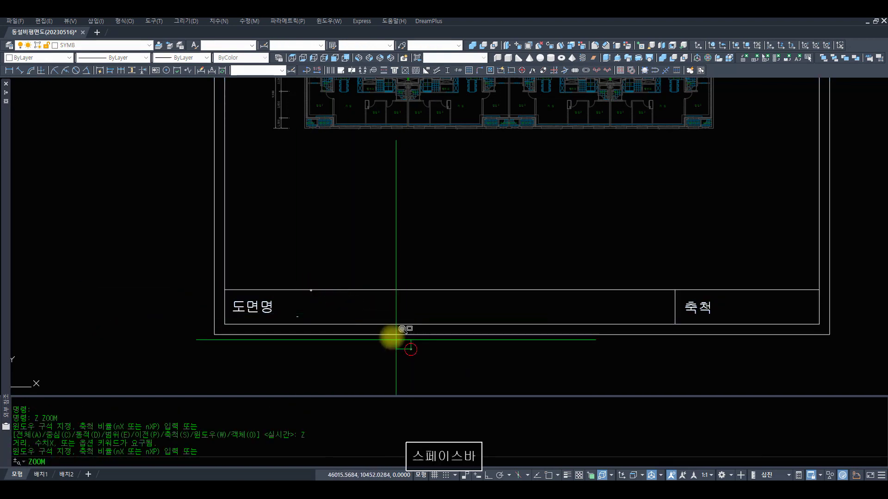
{"action": "left_click", "coordinate": [396, 340]}
{"action": "left_click", "coordinate": [186, 271]}
{"action": "type", "text": "r"}
{"action": "key", "text": "space"}
{"action": "key", "text": "space"}
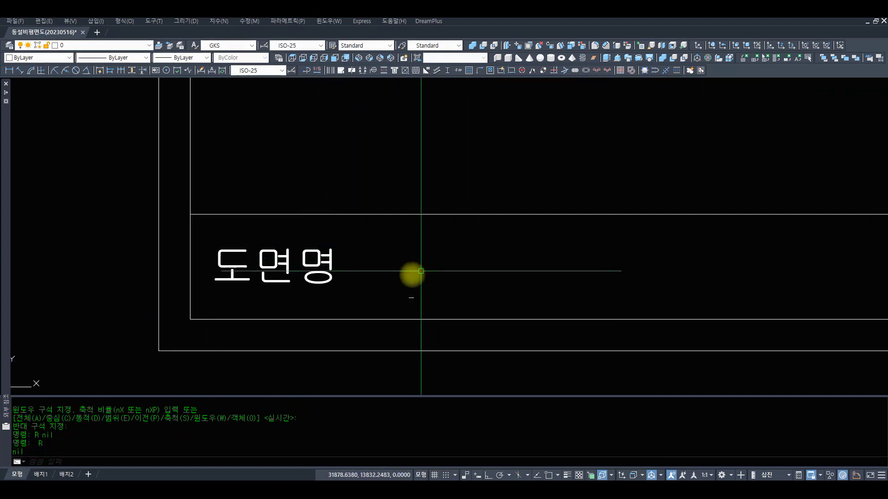
Scale the new text beside the 도면명 label by reference, from length 15 to 250
{"action": "type", "text": "s"}
{"action": "key", "text": "space"}
{"action": "left_click", "coordinate": [389, 284]}
{"action": "left_click", "coordinate": [450, 319]}
{"action": "key", "text": "space"}
{"action": "left_click", "coordinate": [410, 299]}
{"action": "type", "text": "r"}
{"action": "key", "text": "space"}
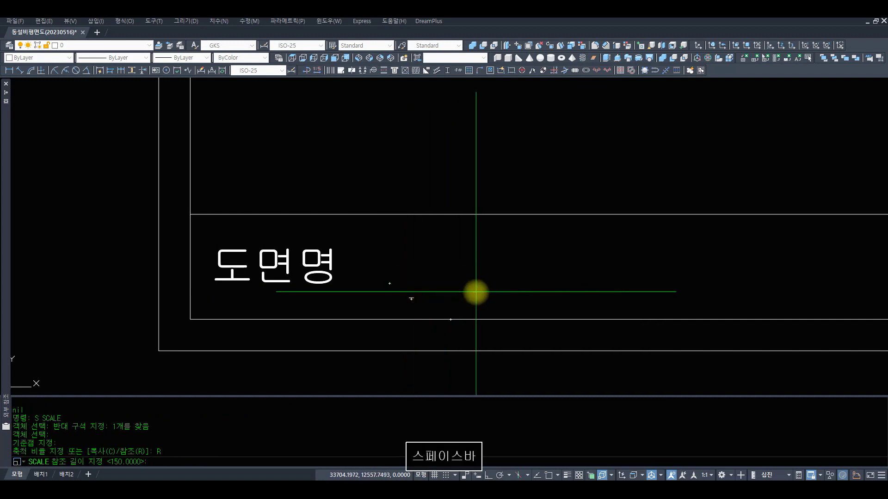
{"action": "key", "text": "Return"}
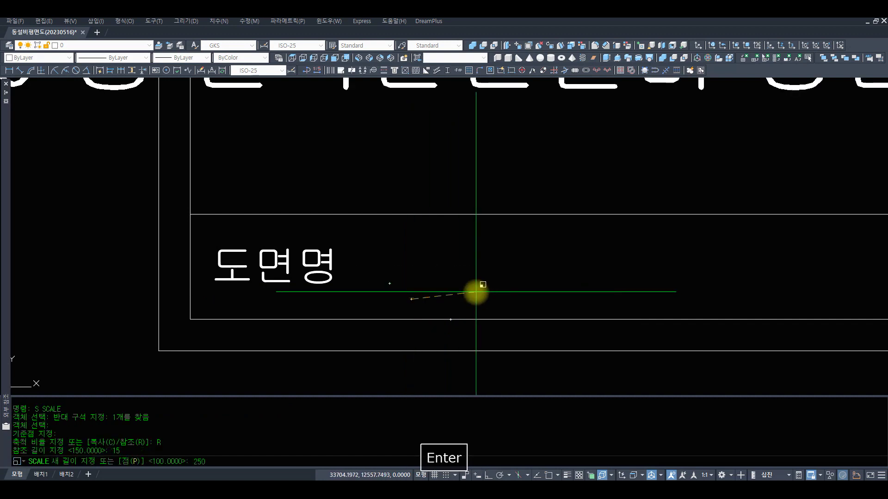
{"action": "key", "text": "Return"}
Enlarge the text beside the 도면명 label by reference scaling, from length 250 to 600
{"action": "key", "text": "space"}
{"action": "left_click", "coordinate": [451, 289]}
{"action": "left_click", "coordinate": [352, 267]}
{"action": "key", "text": "space"}
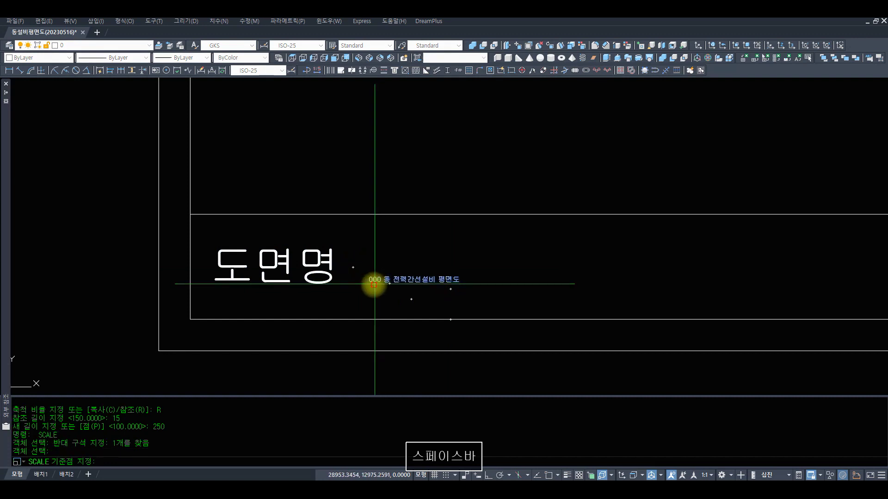
{"action": "left_click", "coordinate": [373, 285]}
{"action": "type", "text": "r"}
{"action": "key", "text": "space"}
{"action": "type", "text": "250"}
{"action": "key", "text": "Return"}
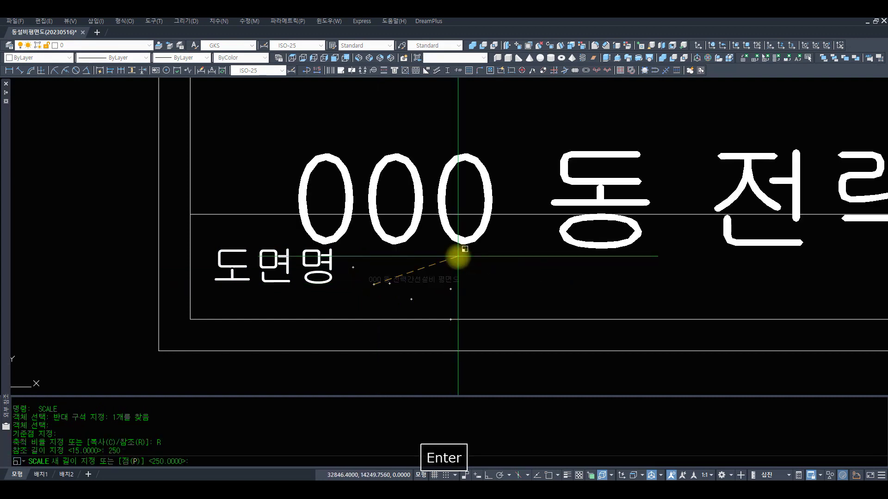
{"action": "type", "text": "600"}
{"action": "key", "text": "Return"}
{"action": "key", "text": "space"}
{"action": "key", "text": "Escape"}
Move the drawing title text slightly to the right beside the 도면명 label in the title strip
{"action": "type", "text": "z"}
{"action": "key", "text": "space"}
{"action": "key", "text": "space"}
{"action": "left_click_drag", "start_coordinate": [503, 143], "coordinate": [485, 327]}
{"action": "left_click_drag", "start_coordinate": [584, 190], "coordinate": [531, 343]}
{"action": "key", "text": "space"}
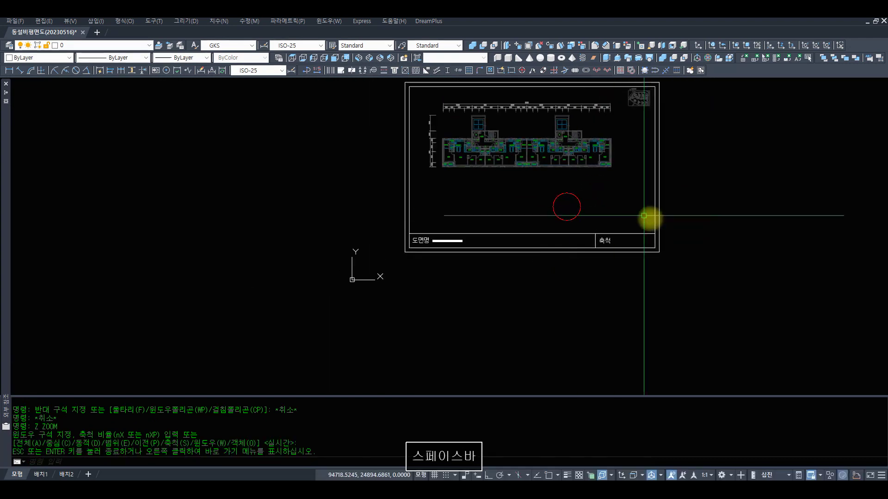
{"action": "type", "text": "z z"}
{"action": "key", "text": "space"}
{"action": "left_click", "coordinate": [708, 266]}
{"action": "left_click", "coordinate": [301, 159]}
{"action": "type", "text": "m"}
{"action": "key", "text": "space"}
{"action": "type", "text": "c c"}
{"action": "key", "text": "space"}
{"action": "left_click", "coordinate": [359, 304]}
{"action": "left_click", "coordinate": [327, 293]}
{"action": "key", "text": "space"}
{"action": "left_click", "coordinate": [329, 298]}
{"action": "left_click", "coordinate": [332, 297]}
Copy the drawing title text across the title strip to beside the 축척 label
{"action": "type", "text": "r"}
{"action": "key", "text": "space"}
{"action": "type", "text": "c"}
{"action": "key", "text": "space"}
{"action": "left_click", "coordinate": [337, 297]}
{"action": "key", "text": "space"}
{"action": "left_click", "coordinate": [302, 259]}
{"action": "left_click", "coordinate": [690, 259]}
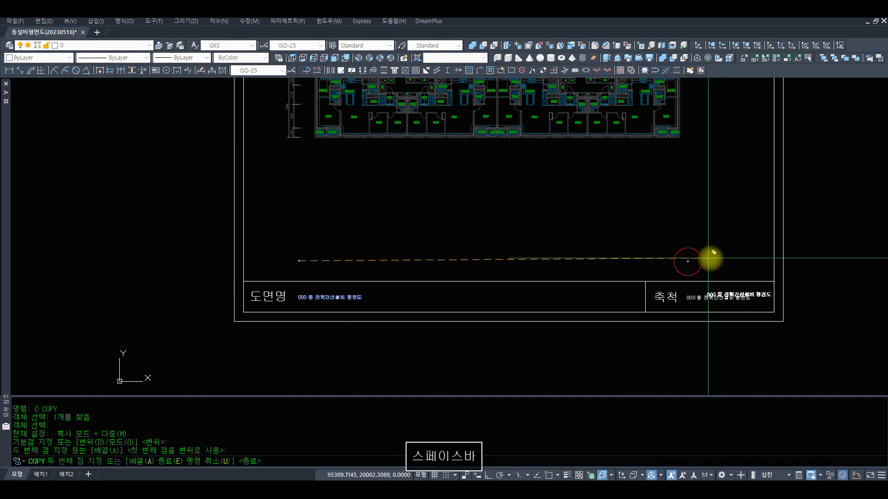
{"action": "key", "text": "space"}
{"action": "type", "text": "r"}
{"action": "key", "text": "space"}
{"action": "type", "text": "t"}
{"action": "key", "text": "space"}
{"action": "left_click", "coordinate": [733, 297]}
{"action": "key", "text": "space"}
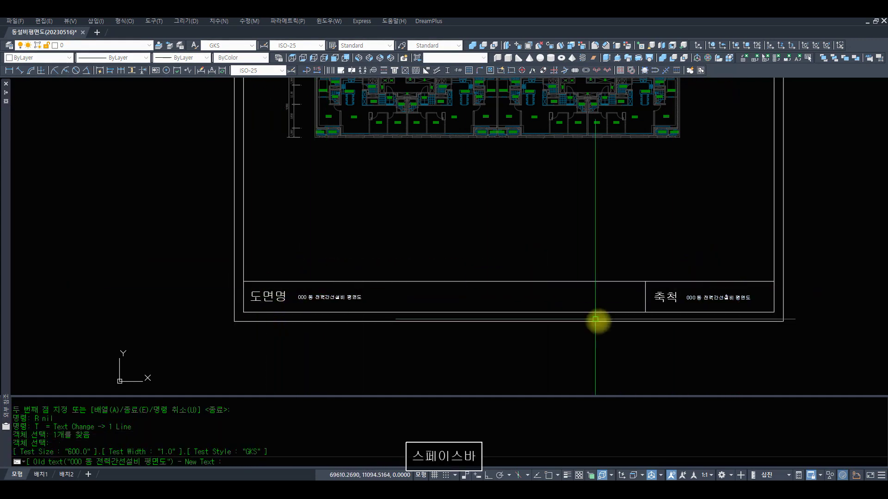
{"action": "key", "text": "Escape"}
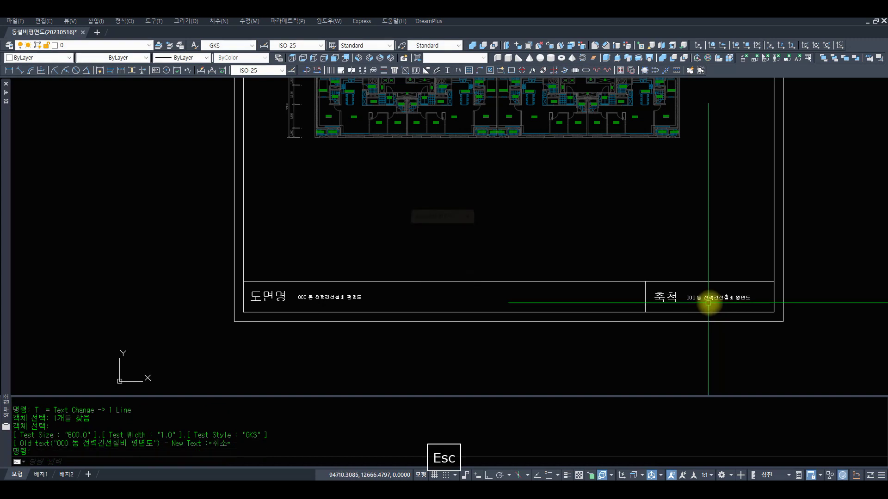
{"action": "type", "text": "dd"}
{"action": "key", "text": "Escape"}
{"action": "key", "text": "Escape"}
Change the copied text beside the 축척 label to "1 / 100"
{"action": "left_click", "coordinate": [707, 297]}
{"action": "double_click", "coordinate": [703, 317]}
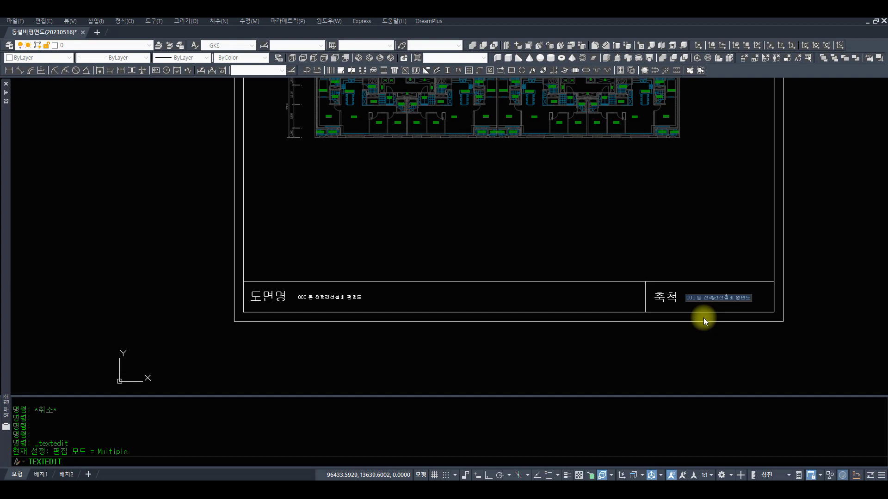
{"action": "type", "text": "1 "}
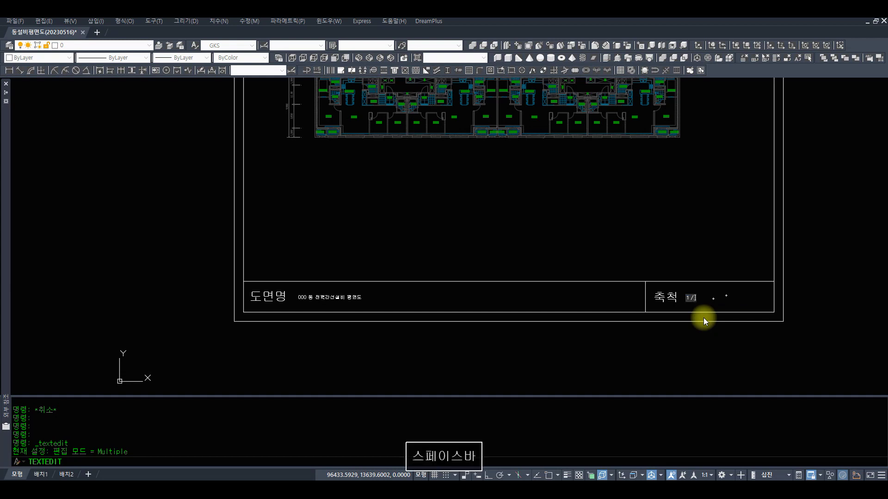
{"action": "type", "text": "/ 100"}
{"action": "key", "text": "Return"}
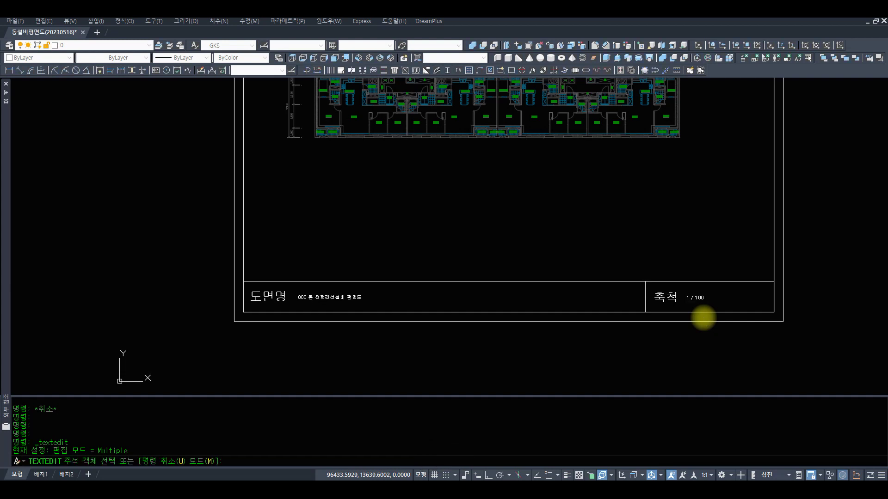
{"action": "key", "text": "space"}
{"action": "key", "text": "Escape"}
{"action": "type", "text": "z"}
{"action": "key", "text": "space"}
{"action": "type", "text": "z"}
{"action": "key", "text": "space"}
{"action": "left_click", "coordinate": [519, 185]}
{"action": "left_click", "coordinate": [497, 167]}
{"action": "key", "text": "Escape"}
{"action": "type", "text": "z"}
{"action": "key", "text": "space"}
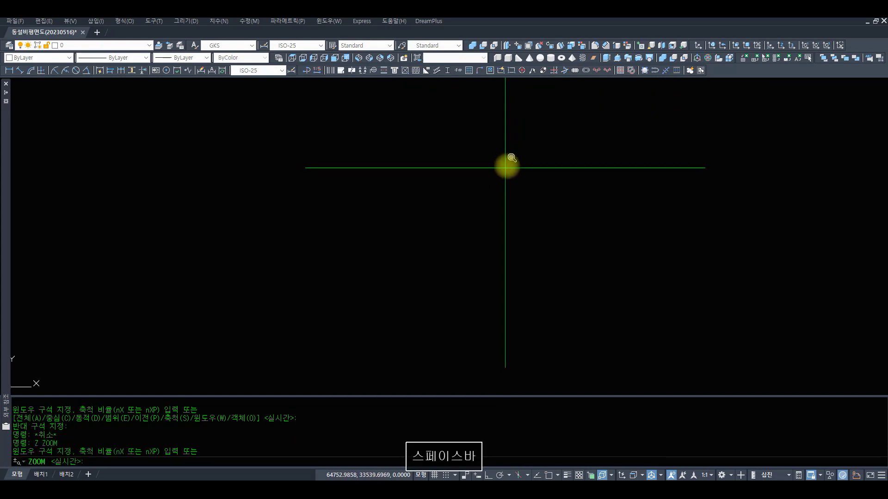
{"action": "type", "text": "P"}
{"action": "key", "text": "space"}
{"action": "key", "text": "space"}
{"action": "key", "text": "space"}
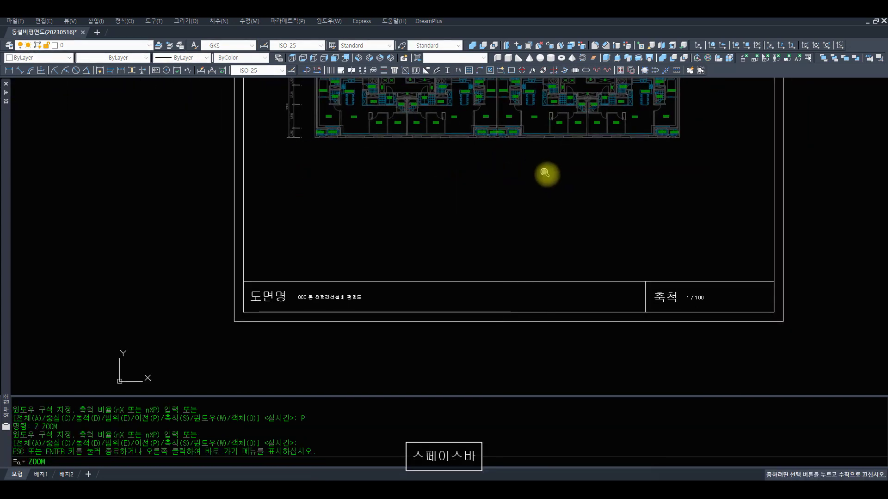
List the properties of the SHEET block to check its scale against the value beside the 축척 label
{"action": "left_click_drag", "start_coordinate": [547, 178], "coordinate": [556, 207]}
{"action": "key", "text": "Escape"}
{"action": "type", "text": "z z"}
{"action": "key", "text": "space"}
{"action": "left_click", "coordinate": [737, 313]}
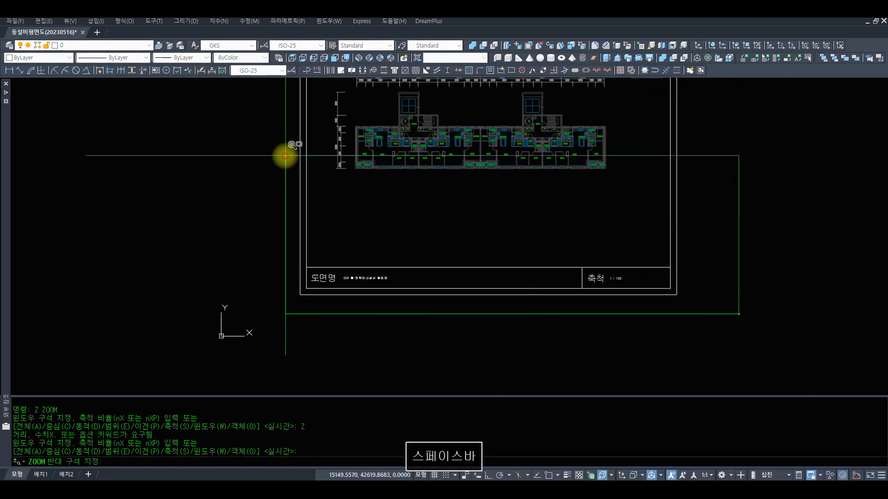
{"action": "left_click", "coordinate": [296, 157]}
{"action": "type", "text": "R"}
{"action": "key", "text": "space"}
{"action": "type", "text": "LIST"}
{"action": "key", "text": "space"}
{"action": "left_click", "coordinate": [605, 312]}
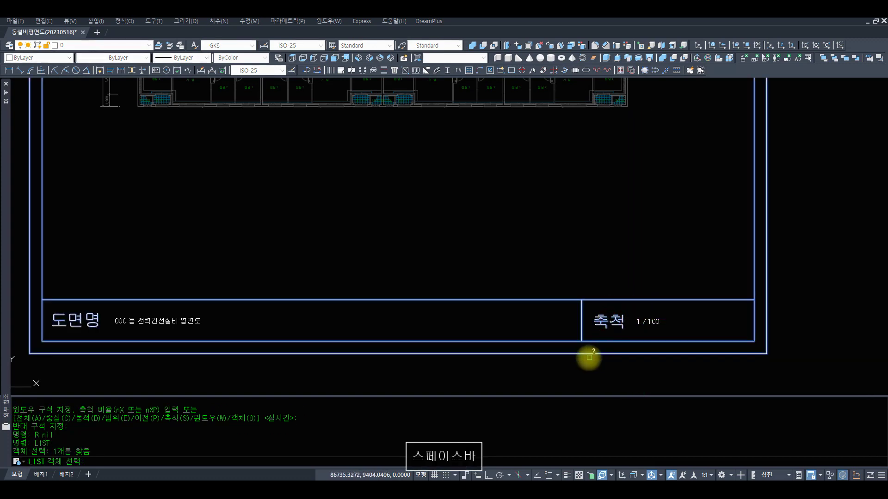
{"action": "key", "text": "space"}
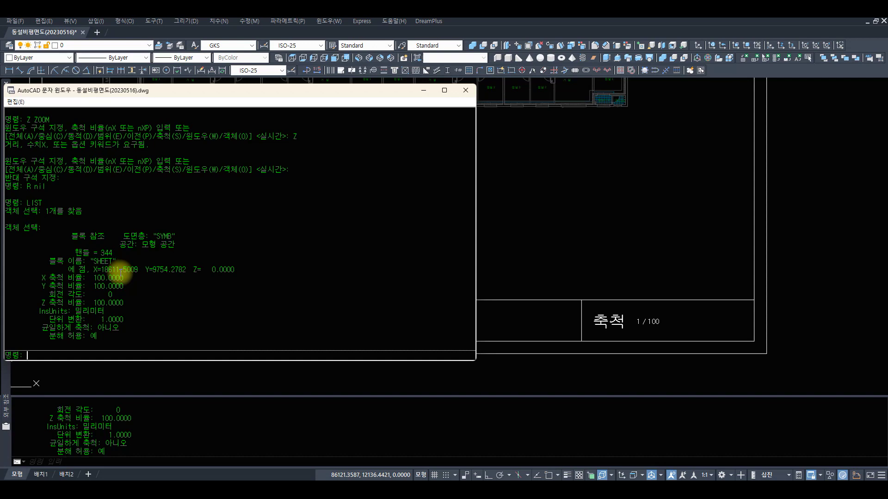
{"action": "left_click", "coordinate": [466, 92]}
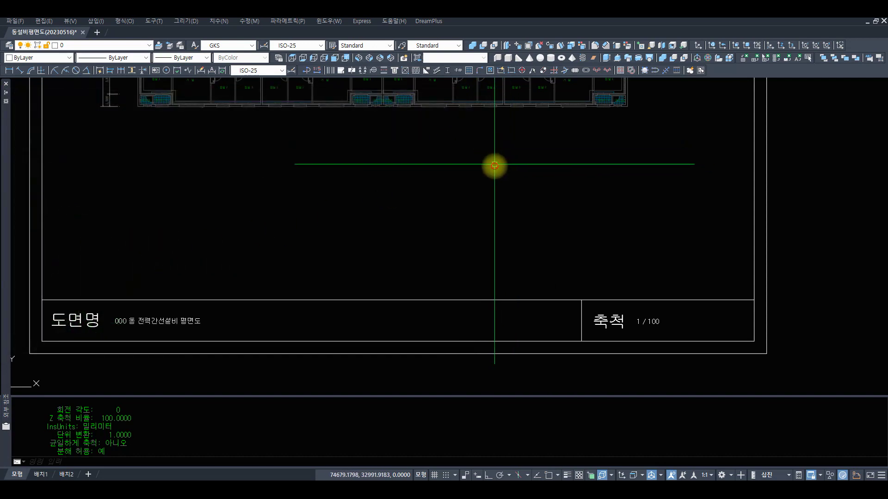
Examine the whole sheet with the floor plan and the filled-in title strip
{"action": "double_click", "coordinate": [495, 165]}
{"action": "type", "text": "z"}
{"action": "key", "text": "space"}
{"action": "key", "text": "space"}
{"action": "left_click_drag", "start_coordinate": [484, 147], "coordinate": [475, 253]}
{"action": "type", "text": "z"}
{"action": "key", "text": "space"}
{"action": "type", "text": "z"}
{"action": "key", "text": "space"}
{"action": "left_click", "coordinate": [575, 282]}
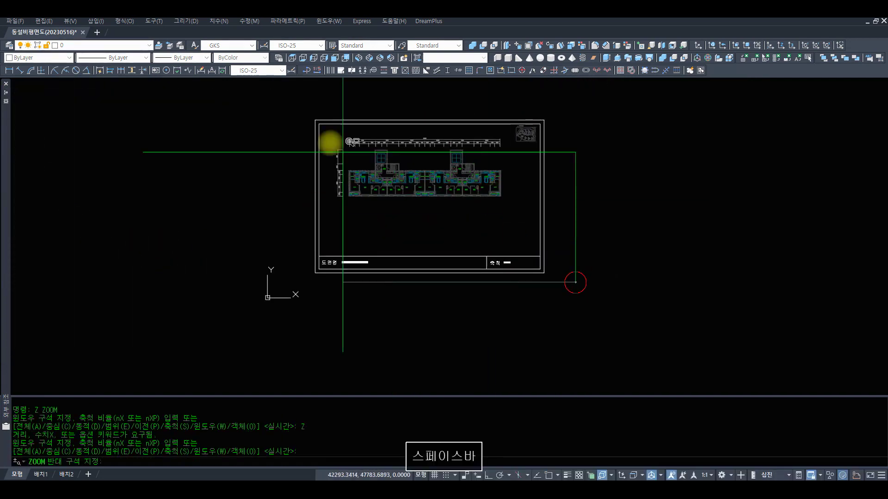
{"action": "left_click", "coordinate": [283, 113]}
Draw a small circle in the empty area below the floor plan
{"action": "key", "text": "space"}
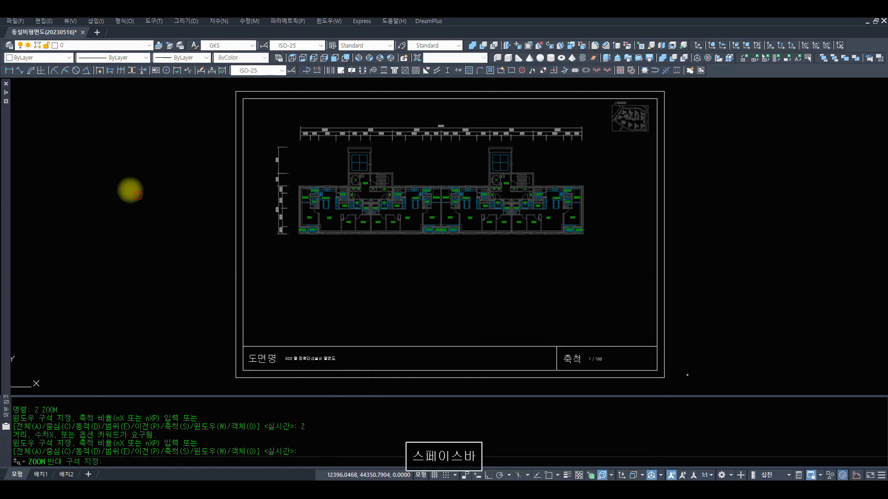
{"action": "left_click", "coordinate": [143, 198]}
{"action": "key", "text": "c"}
{"action": "key", "text": "space"}
{"action": "left_click", "coordinate": [404, 201]}
{"action": "left_click", "coordinate": [391, 201]}
Draw a straight horizontal line from the circle's left quadrant through the circle to the right, with ortho on
{"action": "type", "text": "aq"}
{"action": "key", "text": "space"}
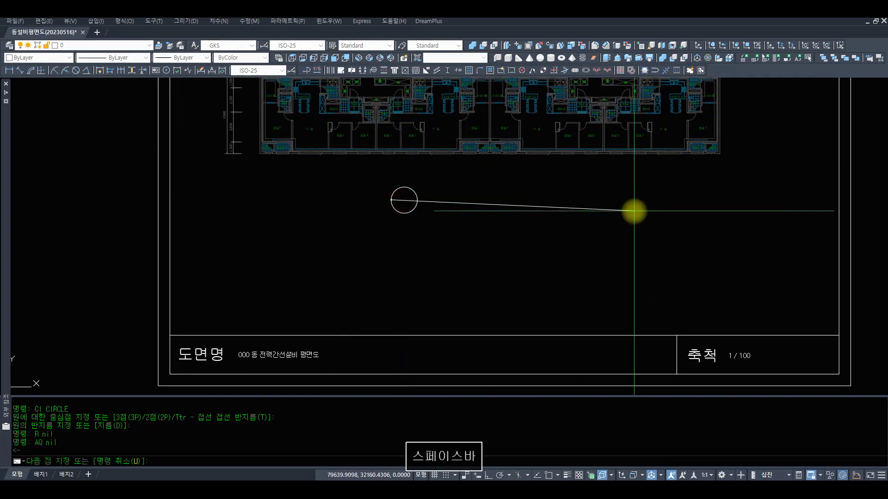
{"action": "key", "text": "F8"}
{"action": "left_click", "coordinate": [638, 203]}
{"action": "key", "text": "space"}
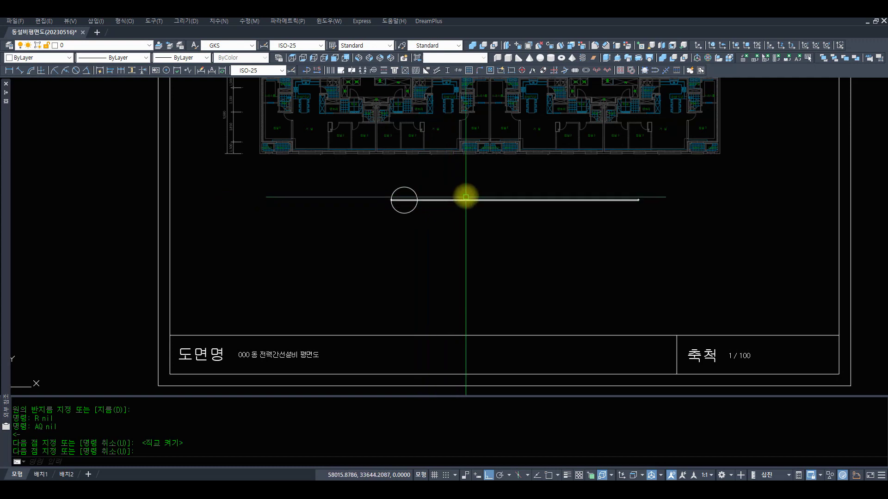
Shorten the horizontal line by stretching its right end back to the left
{"action": "key", "text": "space"}
{"action": "left_click", "coordinate": [662, 214]}
{"action": "left_click", "coordinate": [599, 185]}
{"action": "key", "text": "space"}
{"action": "left_click", "coordinate": [658, 220]}
{"action": "left_click", "coordinate": [618, 220]}
{"action": "type", "text": "ST"}
{"action": "key", "text": "space"}
{"action": "key", "text": "Escape"}
{"action": "key", "text": "Escape"}
Copy the drawing title text from the title strip to just above the horizontal line, with ortho off
{"action": "type", "text": "C"}
{"action": "key", "text": "space"}
{"action": "key", "text": "space"}
{"action": "left_click", "coordinate": [270, 355]}
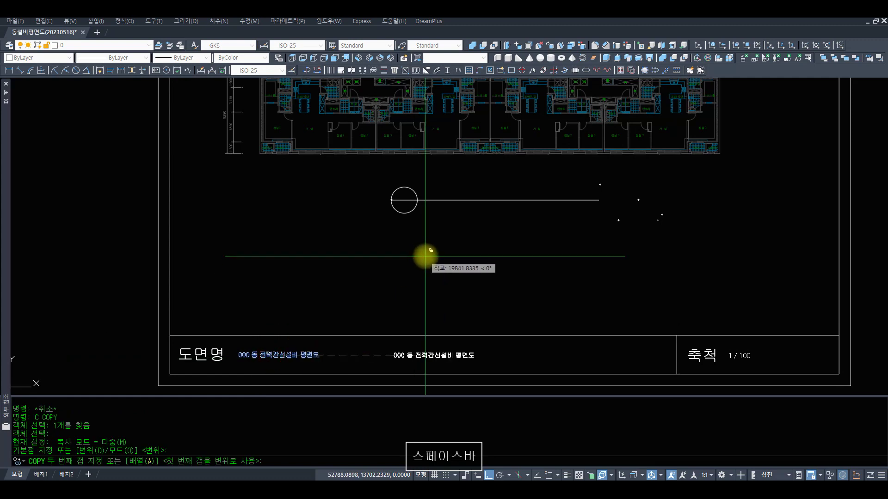
{"action": "key", "text": "F8"}
{"action": "left_click", "coordinate": [472, 193]}
{"action": "key", "text": "space"}
Scale the circle by .7 about the left endpoint of the horizontal line
{"action": "type", "text": "Z Z"}
{"action": "key", "text": "space"}
{"action": "left_click", "coordinate": [640, 228]}
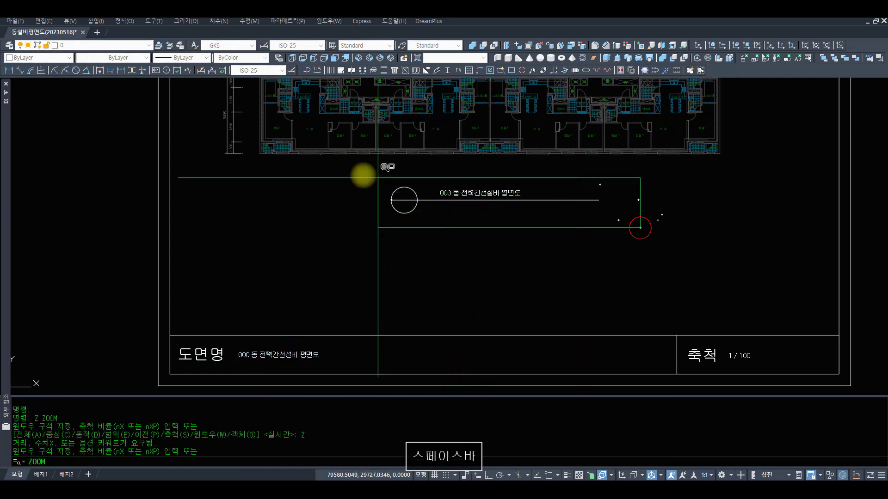
{"action": "left_click", "coordinate": [338, 168]}
{"action": "type", "text": "R S"}
{"action": "key", "text": "space"}
{"action": "type", "text": "C C"}
{"action": "key", "text": "space"}
{"action": "left_click", "coordinate": [260, 267]}
{"action": "left_click", "coordinate": [164, 254]}
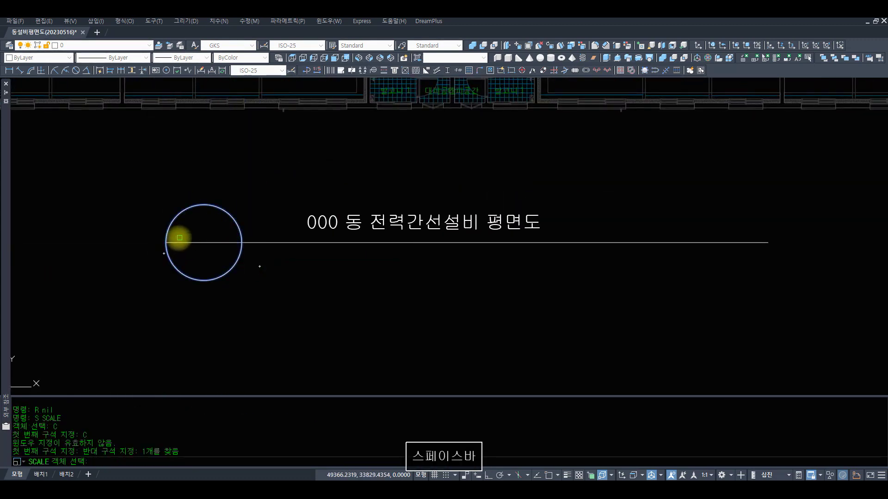
{"action": "key", "text": "space"}
{"action": "type", "text": "END"}
{"action": "left_click", "coordinate": [166, 242]}
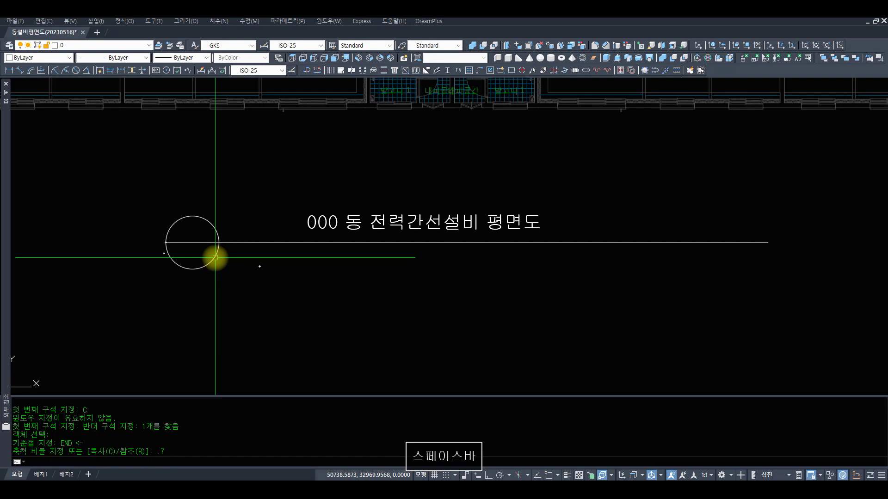
Move the drawing title text left so it sits above the horizontal line, closer to the circle
{"action": "type", "text": "R"}
{"action": "key", "text": "space"}
{"action": "key", "text": "space"}
{"action": "left_click", "coordinate": [644, 290]}
{"action": "left_click", "coordinate": [94, 147]}
{"action": "type", "text": "R"}
{"action": "key", "text": "space"}
{"action": "type", "text": "M"}
{"action": "key", "text": "Escape"}
{"action": "key", "text": "Escape"}
{"action": "type", "text": "M"}
{"action": "key", "text": "space"}
{"action": "left_click", "coordinate": [429, 206]}
{"action": "left_click", "coordinate": [385, 220]}
{"action": "key", "text": "space"}
{"action": "left_click", "coordinate": [407, 217]}
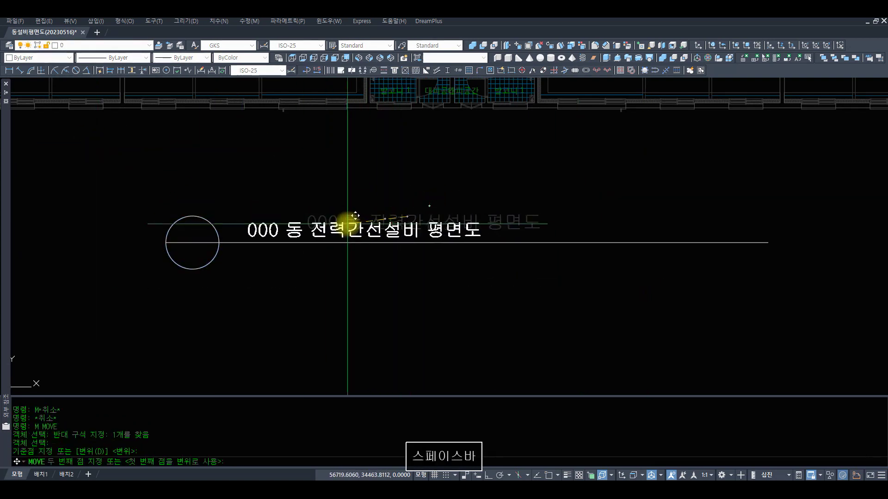
{"action": "left_click", "coordinate": [342, 222]}
Copy the drawing title text straight down to just below the horizontal line, with ortho on
{"action": "type", "text": "C C"}
{"action": "key", "text": "space"}
{"action": "left_click", "coordinate": [484, 229]}
{"action": "left_click", "coordinate": [398, 219]}
{"action": "key", "text": "space"}
{"action": "left_click", "coordinate": [481, 223]}
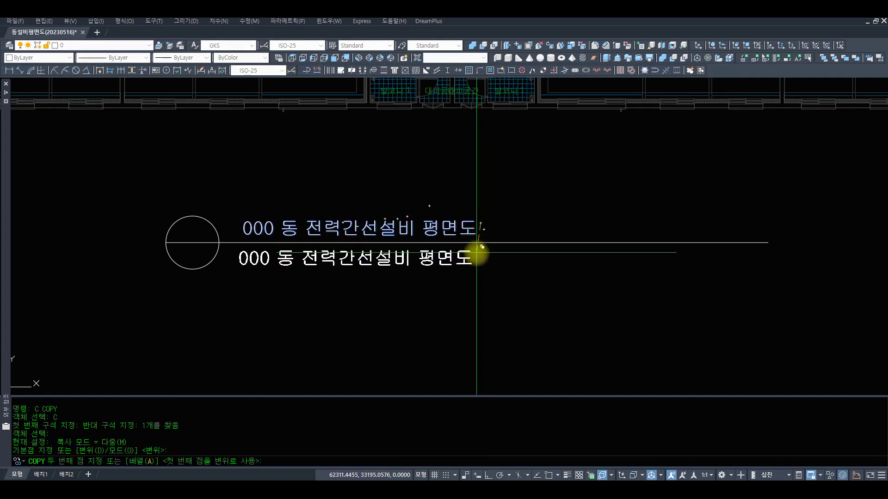
{"action": "key", "text": "F8"}
{"action": "left_click", "coordinate": [484, 249]}
{"action": "key", "text": "space"}
Stretch the horizontal line's right end back to just past the end of the title text
{"action": "type", "text": "R ST"}
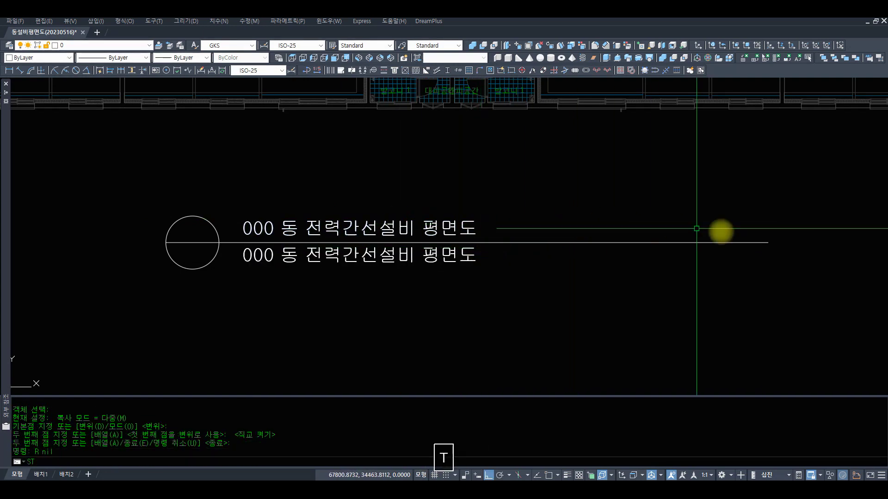
{"action": "key", "text": "space"}
{"action": "left_click", "coordinate": [801, 263]}
{"action": "left_click", "coordinate": [741, 218]}
{"action": "key", "text": "space"}
{"action": "left_click", "coordinate": [769, 282]}
{"action": "left_click", "coordinate": [498, 281]}
{"action": "type", "text": "R"}
{"action": "key", "text": "space"}
Edit the copied text below the line to read "SCALE : 1/100"
{"action": "type", "text": "DD"}
{"action": "key", "text": "space"}
{"action": "left_click", "coordinate": [442, 279]}
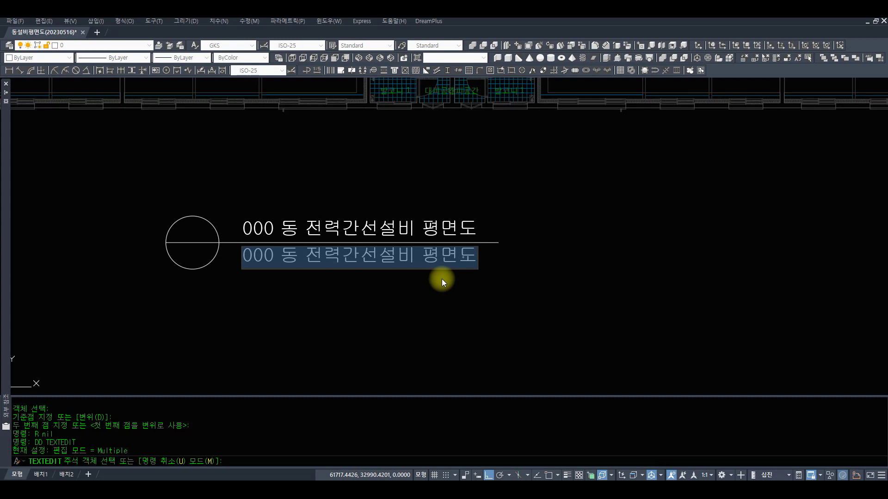
{"action": "type", "text": "SCA"}
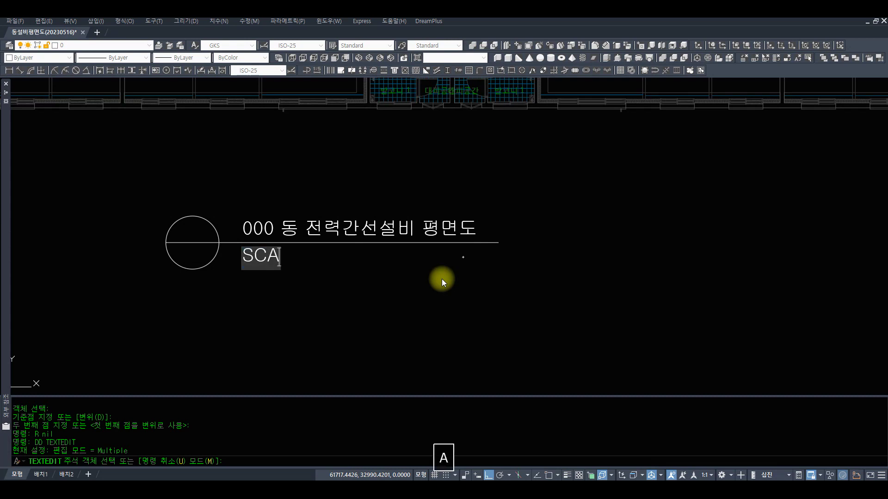
{"action": "type", "text": "LE : "}
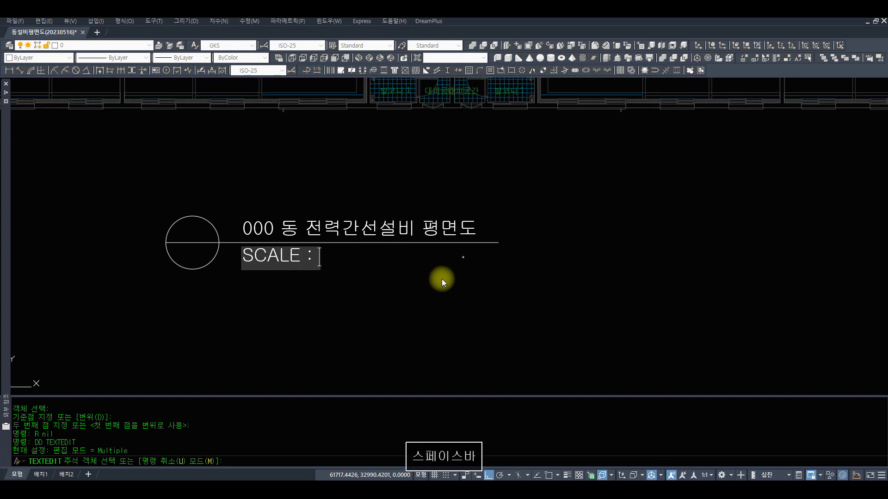
{"action": "type", "text": "1/100"}
{"action": "left_click", "coordinate": [315, 356]}
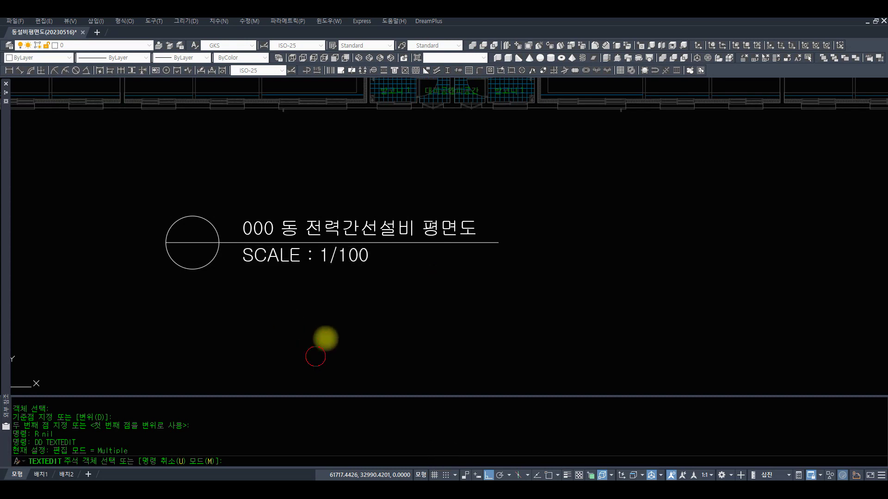
{"action": "key", "text": "space"}
Scale the "SCALE : 1/100" text by .7 about the right endpoint of the horizontal line
{"action": "type", "text": "s"}
{"action": "key", "text": "space"}
{"action": "left_click", "coordinate": [388, 254]}
{"action": "left_click", "coordinate": [305, 264]}
{"action": "key", "text": "space"}
{"action": "type", "text": "end"}
{"action": "key", "text": "space"}
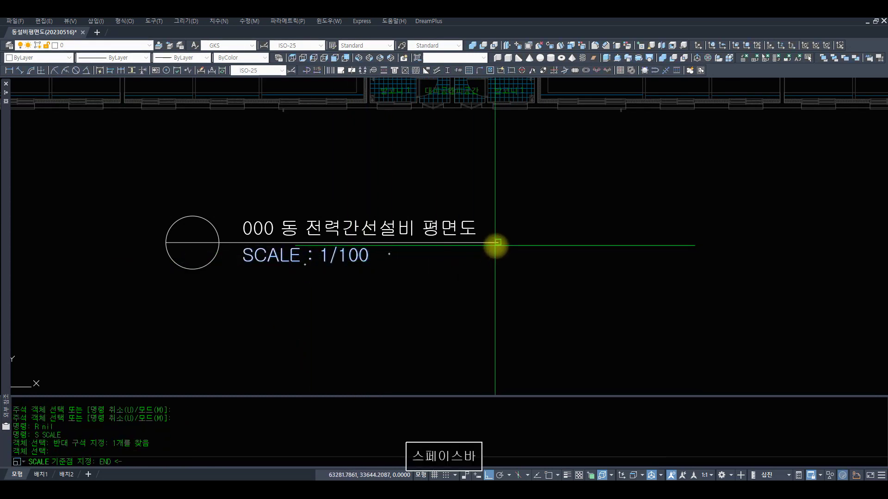
{"action": "left_click", "coordinate": [497, 244]}
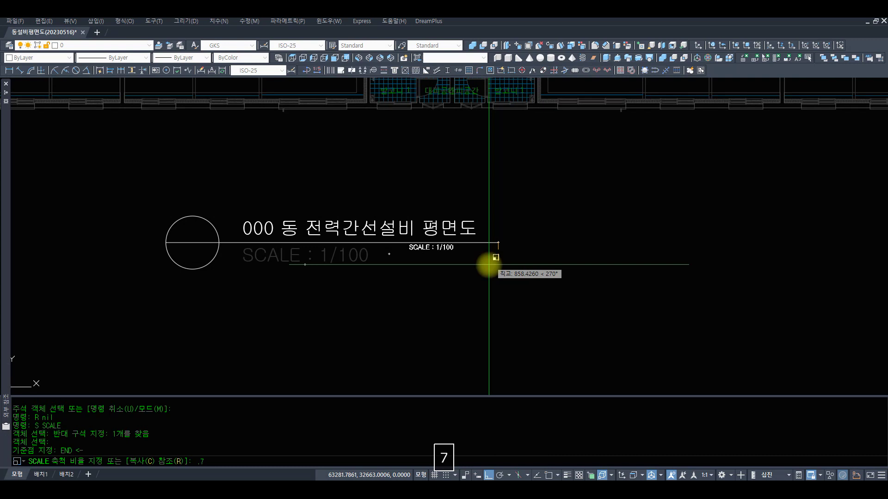
{"action": "key", "text": "space"}
Move the "SCALE : 1/100" text right to align its end with the end of the title text
{"action": "type", "text": "z"}
{"action": "key", "text": "space"}
{"action": "type", "text": "z"}
{"action": "key", "text": "space"}
{"action": "left_click", "coordinate": [509, 277]}
{"action": "left_click", "coordinate": [269, 190]}
{"action": "type", "text": "m"}
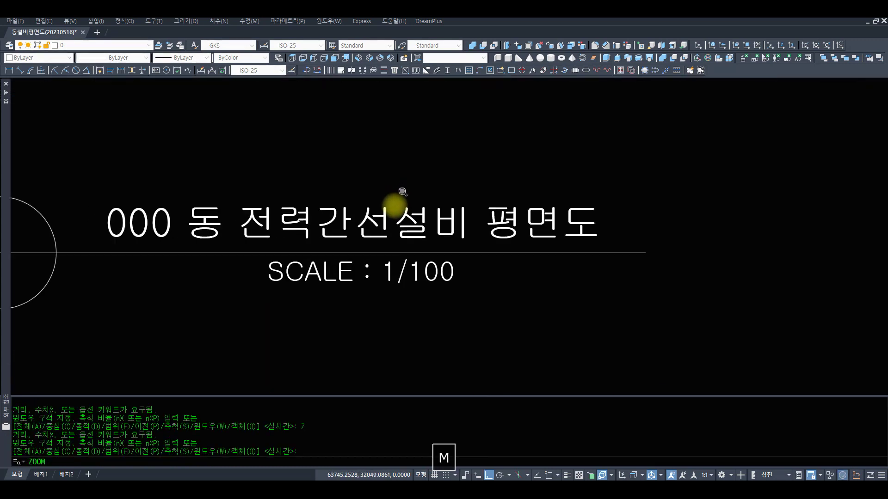
{"action": "key", "text": "space"}
{"action": "type", "text": "c"}
{"action": "key", "text": "space"}
{"action": "left_click", "coordinate": [560, 295]}
{"action": "left_click", "coordinate": [383, 319]}
{"action": "key", "text": "space"}
{"action": "left_click", "coordinate": [452, 317]}
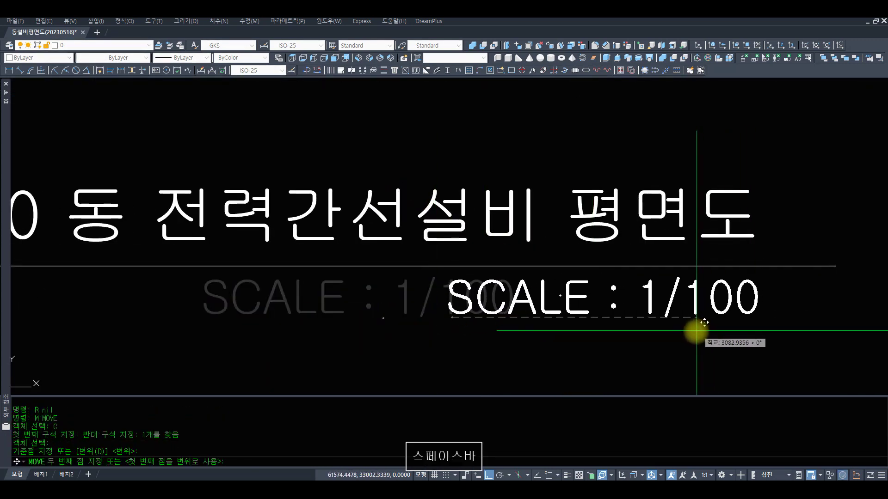
{"action": "left_click", "coordinate": [692, 333]}
Copy the "SCALE : 1/100" text horizontally left, to just beside the circle
{"action": "type", "text": "z"}
{"action": "key", "text": "space"}
{"action": "key", "text": "space"}
{"action": "left_click_drag", "start_coordinate": [291, 152], "coordinate": [283, 319]}
{"action": "left_click_drag", "start_coordinate": [289, 220], "coordinate": [294, 377]}
{"action": "key", "text": "space"}
{"action": "type", "text": "z z"}
{"action": "left_click", "coordinate": [177, 171]}
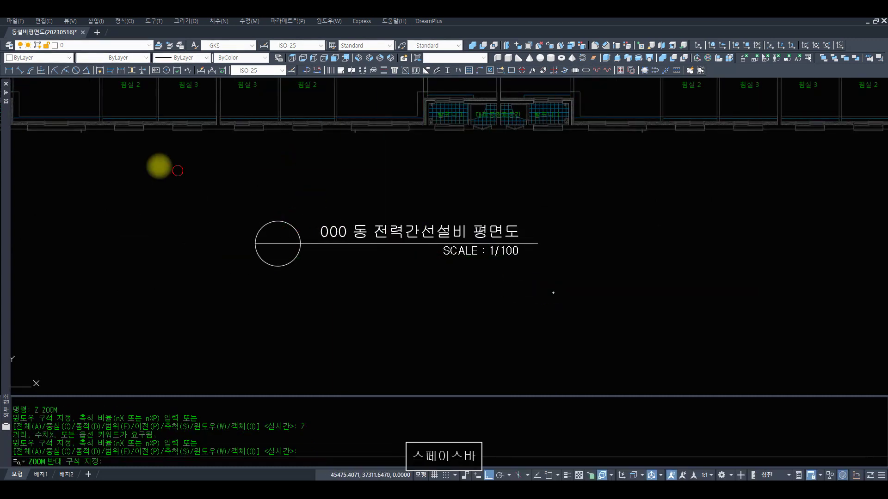
{"action": "left_click", "coordinate": [177, 171]}
{"action": "type", "text": "c c"}
{"action": "left_click", "coordinate": [727, 291]}
{"action": "left_click", "coordinate": [617, 294]}
{"action": "key", "text": "space"}
{"action": "left_click", "coordinate": [723, 301]}
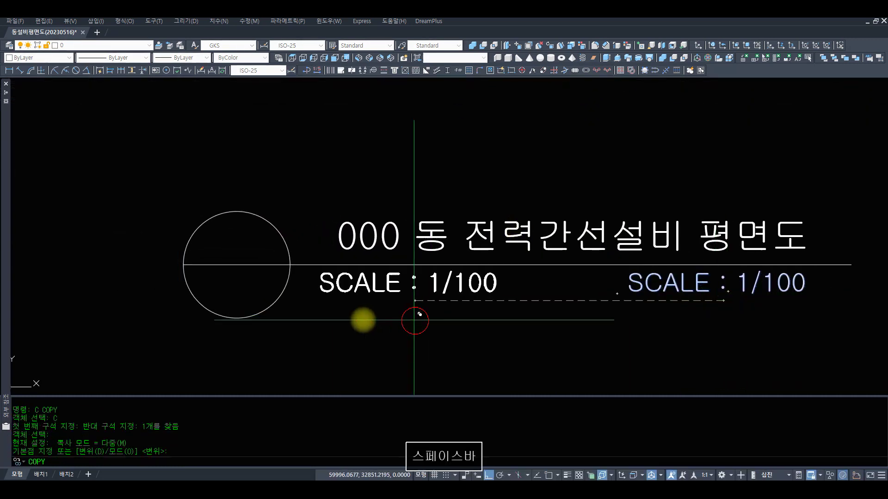
{"action": "left_click", "coordinate": [415, 320]}
{"action": "key", "text": "space"}
Replace the copied scale text beside the circle with "1"
{"action": "type", "text": "r r t"}
{"action": "left_click", "coordinate": [464, 323]}
{"action": "left_click", "coordinate": [375, 281]}
{"action": "key", "text": "space"}
{"action": "type", "text": "1`"}
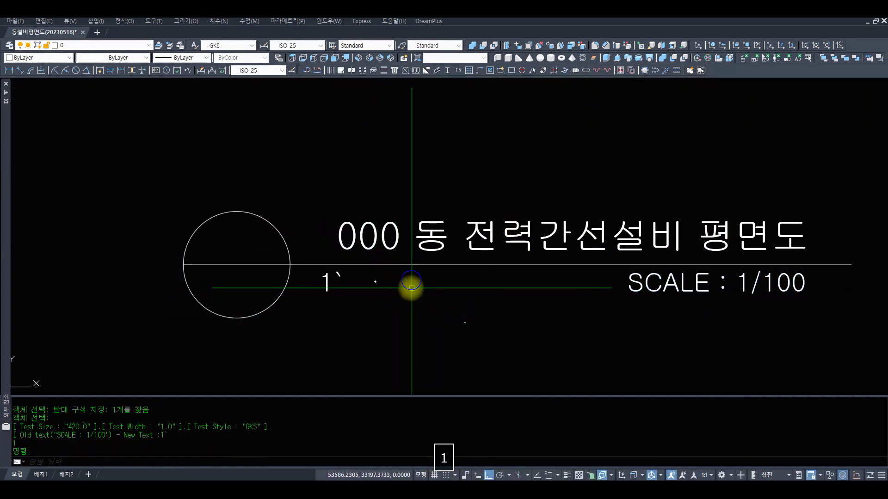
{"action": "key", "text": "BackSpace"}
{"action": "key", "text": "space"}
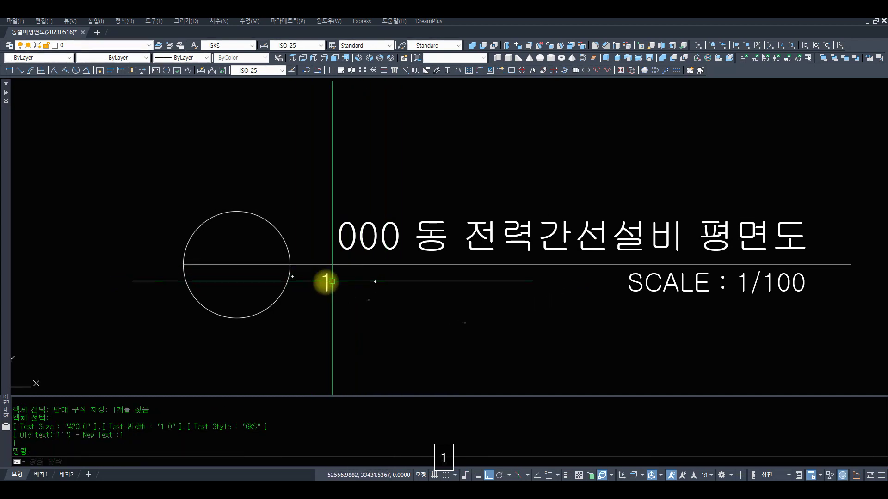
Move the "1" into the upper half of the circle, with ortho off
{"action": "type", "text": "m"}
{"action": "key", "text": "space"}
{"action": "left_click", "coordinate": [314, 298]}
{"action": "left_click", "coordinate": [335, 276]}
{"action": "key", "text": "space"}
{"action": "left_click", "coordinate": [328, 283]}
{"action": "key", "text": "F8"}
{"action": "left_click", "coordinate": [250, 232]}
{"action": "type", "text": "r"}
{"action": "key", "text": "space"}
Copy the "1" from the circle's upper half down into its lower half
{"action": "type", "text": "c"}
{"action": "key", "text": "space"}
{"action": "left_click", "coordinate": [269, 248]}
{"action": "left_click", "coordinate": [230, 238]}
{"action": "key", "text": "space"}
{"action": "left_click", "coordinate": [287, 255]}
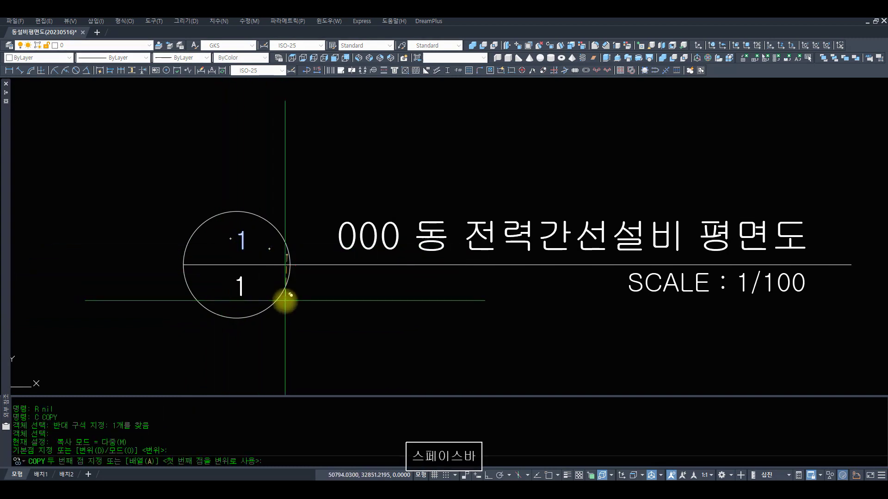
{"action": "key", "text": "F9"}
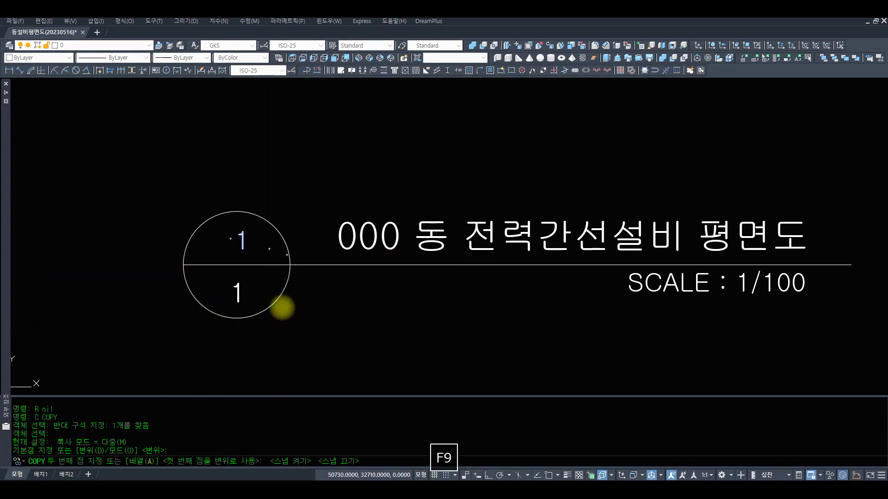
{"action": "left_click", "coordinate": [284, 302]}
{"action": "key", "text": "space"}
Replace the text in the lower half of the circle with "-"
{"action": "key", "text": "r"}
{"action": "key", "text": "space"}
{"action": "key", "text": "t"}
{"action": "key", "text": "space"}
{"action": "left_click", "coordinate": [234, 283]}
{"action": "left_click", "coordinate": [265, 295]}
{"action": "key", "text": "space"}
{"action": "type", "text": "-"}
{"action": "key", "text": "space"}
Move both texts inside the circle slightly left to center them
{"action": "type", "text": "m"}
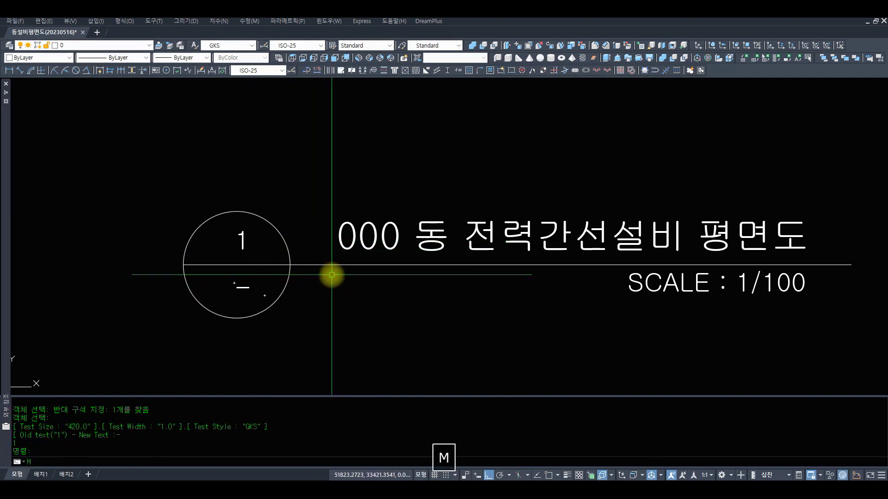
{"action": "key", "text": "space"}
{"action": "left_click", "coordinate": [223, 223]}
{"action": "left_click", "coordinate": [293, 311]}
{"action": "key", "text": "space"}
{"action": "left_click", "coordinate": [327, 326]}
{"action": "left_click", "coordinate": [320, 326]}
Move the whole drawing title symbol horizontally right to center it below the floor plan
{"action": "type", "text": "z"}
{"action": "key", "text": "space"}
{"action": "key", "text": "space"}
{"action": "scroll", "coordinate": [446, 232], "scroll_direction": "down", "scroll_amount": 10}
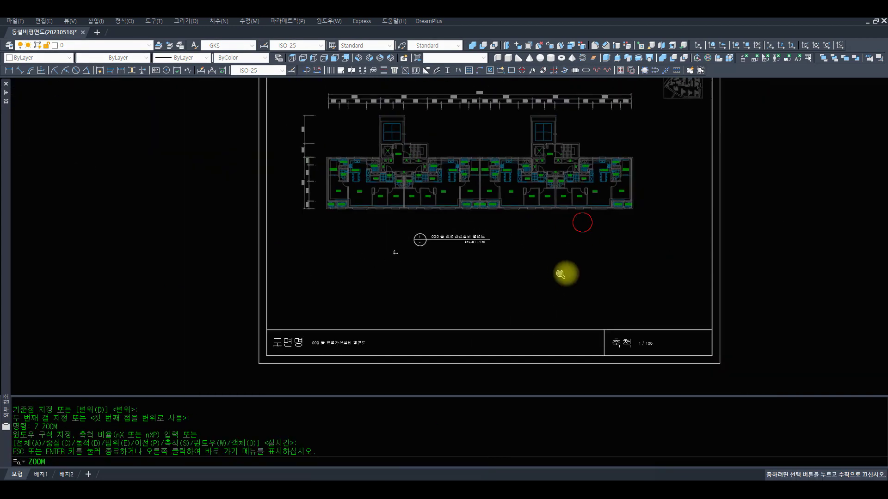
{"action": "key", "text": "space"}
{"action": "left_click", "coordinate": [685, 334]}
{"action": "left_click", "coordinate": [315, 175]}
{"action": "type", "text": "r"}
{"action": "key", "text": "space"}
{"action": "left_click", "coordinate": [225, 179]}
{"action": "left_click", "coordinate": [481, 258]}
{"action": "key", "text": "space"}
{"action": "left_click", "coordinate": [392, 247]}
{"action": "left_click", "coordinate": [429, 247]}
Copy the whole drawing title symbol straight down, to just above the sheet's title strip
{"action": "type", "text": "r c w"}
{"action": "key", "text": "space"}
{"action": "left_click", "coordinate": [304, 180]}
{"action": "left_click", "coordinate": [503, 253]}
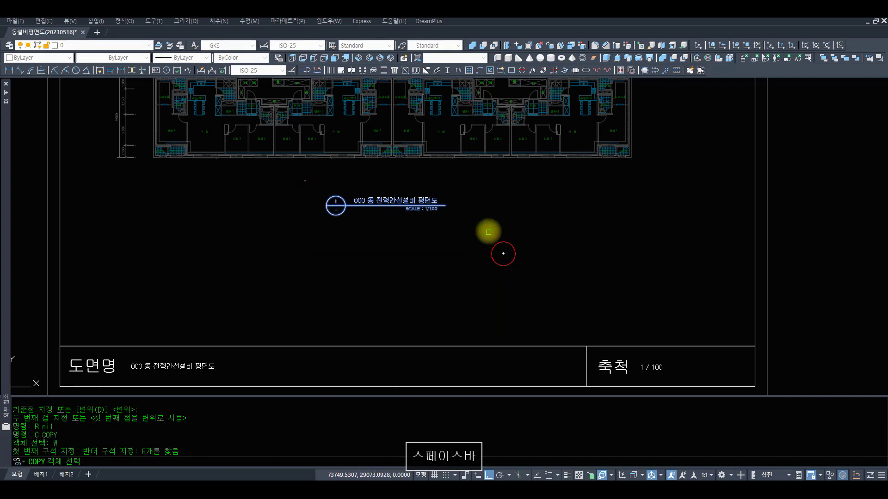
{"action": "key", "text": "space"}
{"action": "left_click", "coordinate": [484, 228]}
{"action": "left_click", "coordinate": [474, 339]}
{"action": "key", "text": "space"}
{"action": "type", "text": "r"}
{"action": "key", "text": "space"}
Change the number in the upper half of the copied symbol's circle to "2"
{"action": "type", "text": "z"}
{"action": "key", "text": "space"}
{"action": "left_click", "coordinate": [317, 280]}
{"action": "left_click", "coordinate": [450, 352]}
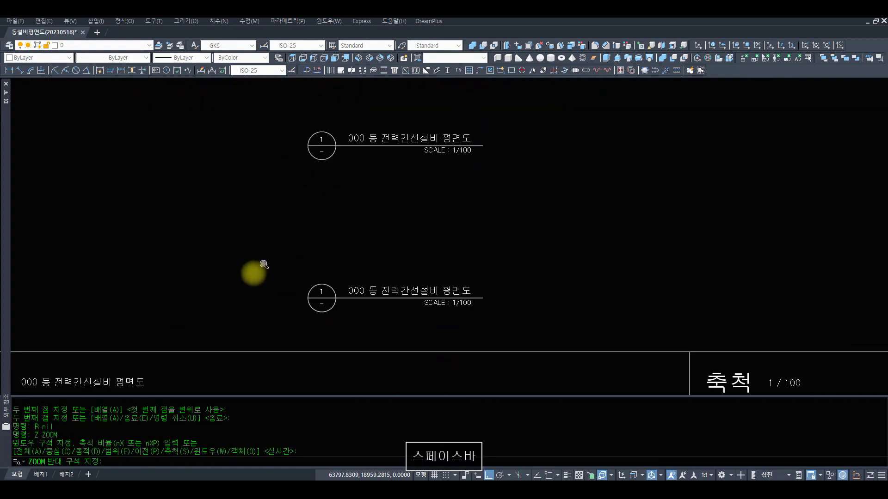
{"action": "type", "text": "r t c c"}
{"action": "key", "text": "space"}
{"action": "left_click", "coordinate": [263, 210]}
{"action": "left_click", "coordinate": [195, 184]}
{"action": "type", "text": "2"}
{"action": "key", "text": "space"}
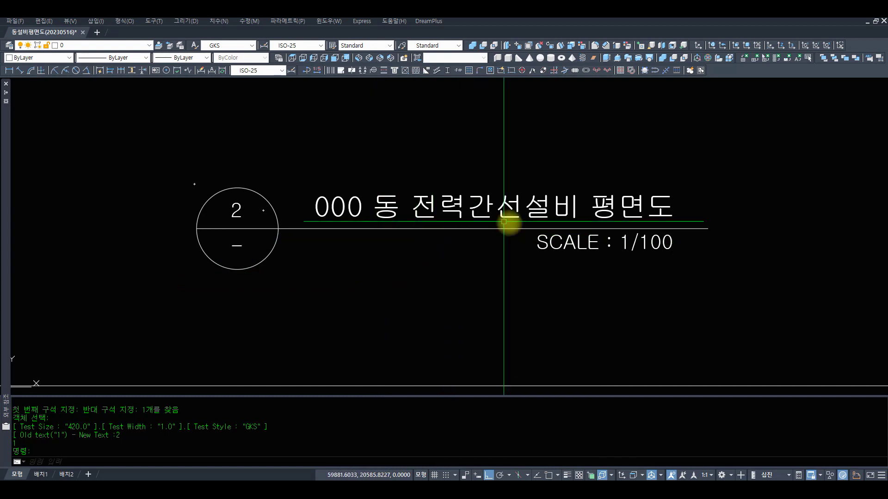
{"action": "key", "text": "space"}
{"action": "type", "text": "z"}
{"action": "key", "text": "space"}
{"action": "left_click", "coordinate": [402, 189]}
{"action": "left_click", "coordinate": [425, 211]}
{"action": "key", "text": "Escape"}
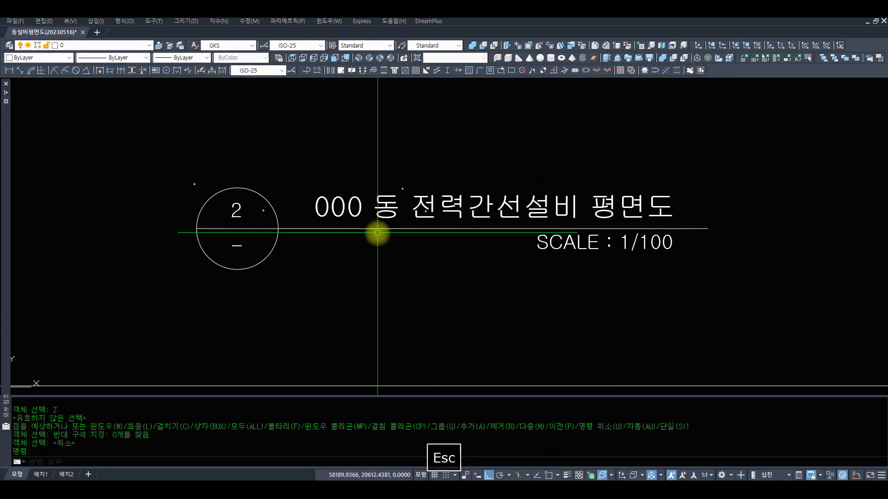
{"action": "key", "text": "Escape"}
{"action": "key", "text": "Escape"}
Erase the copied drawing title symbol numbered 2 just above the sheet's title strip
{"action": "type", "text": "z"}
{"action": "key", "text": "space"}
{"action": "left_click_drag", "start_coordinate": [480, 155], "coordinate": [481, 283]}
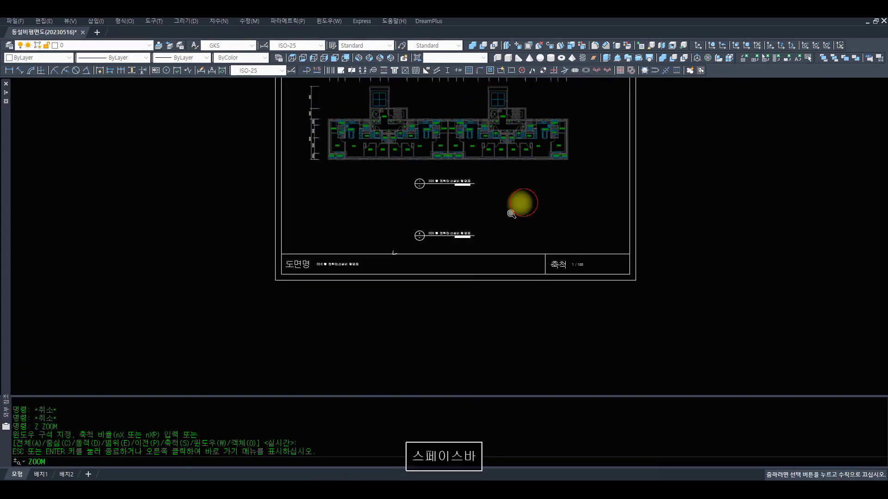
{"action": "key", "text": "Escape"}
{"action": "key", "text": "Escape"}
{"action": "type", "text": "e c"}
{"action": "left_click", "coordinate": [481, 248]}
{"action": "left_click", "coordinate": [390, 226]}
{"action": "key", "text": "space"}
{"action": "key", "text": "space"}
{"action": "key", "text": "space"}
Copy the floor plan reference straight down into the free area above the sheet's title strip
{"action": "left_click", "coordinate": [555, 149]}
{"action": "key", "text": "Escape"}
{"action": "type", "text": "z"}
{"action": "key", "text": "space"}
{"action": "type", "text": "z"}
{"action": "key", "text": "space"}
{"action": "scroll", "coordinate": [501, 185], "scroll_direction": "down", "scroll_amount": 3}
{"action": "left_click", "coordinate": [611, 270]}
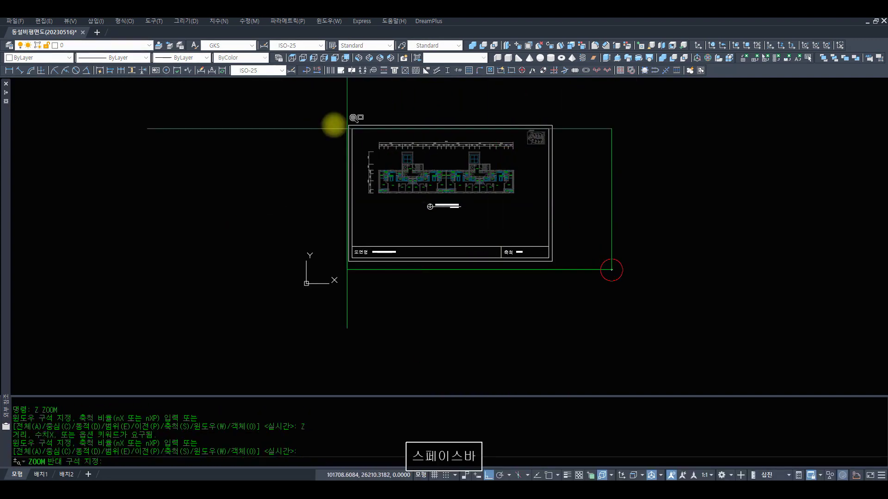
{"action": "left_click", "coordinate": [307, 114]}
{"action": "key", "text": "Escape"}
{"action": "type", "text": "c c c"}
{"action": "left_click", "coordinate": [557, 228]}
{"action": "left_click", "coordinate": [388, 181]}
{"action": "key", "text": "space"}
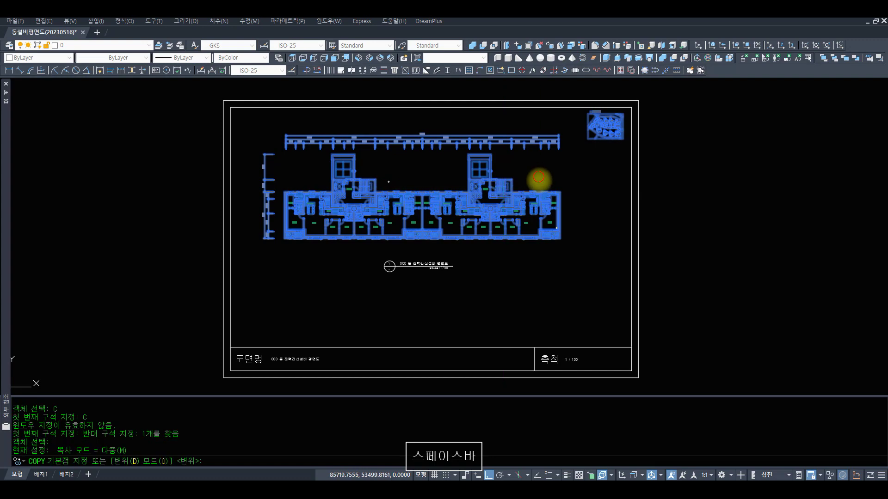
{"action": "left_click", "coordinate": [538, 176]}
{"action": "left_click", "coordinate": [539, 280]}
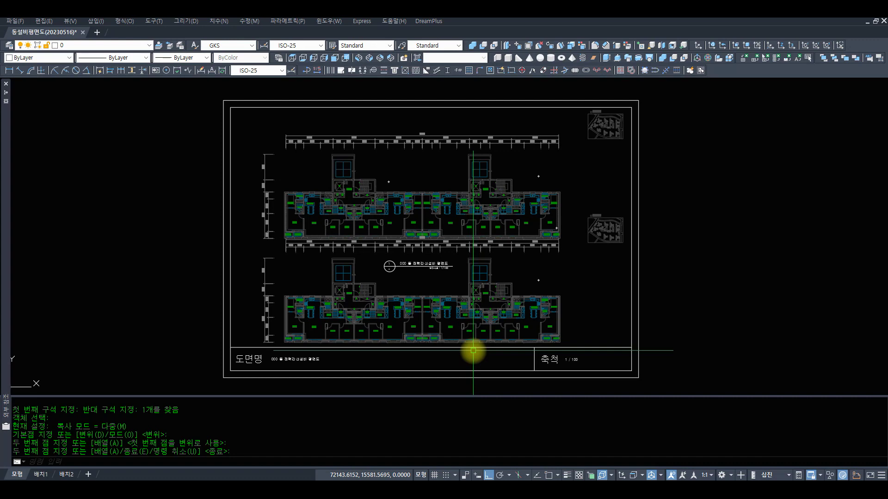
Move the copied floor plan slightly up, closer to the original plan
{"action": "type", "text": "m"}
{"action": "key", "text": "space"}
{"action": "left_click", "coordinate": [503, 301]}
{"action": "key", "text": "space"}
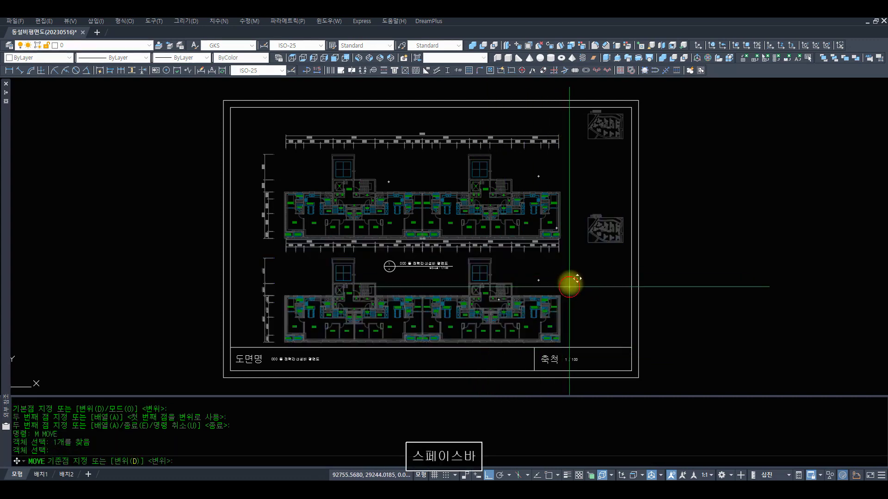
{"action": "left_click", "coordinate": [569, 287]}
{"action": "left_click", "coordinate": [574, 278]}
Clip the copied floor plan with XCLIP, using a new rectangular boundary around the plan and side dimensions that excludes the upper dimensions and key plan
{"action": "type", "text": "z"}
{"action": "key", "text": "space"}
{"action": "key", "text": "space"}
{"action": "left_click_drag", "start_coordinate": [541, 203], "coordinate": [535, 235]}
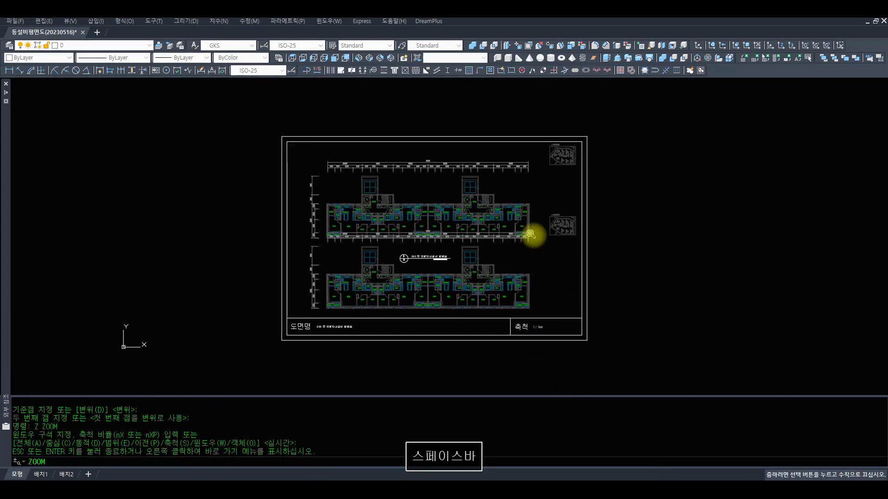
{"action": "key", "text": "space"}
{"action": "type", "text": "z"}
{"action": "key", "text": "space"}
{"action": "type", "text": "z"}
{"action": "key", "text": "space"}
{"action": "left_click", "coordinate": [628, 332]}
{"action": "left_click", "coordinate": [229, 129]}
{"action": "type", "text": "r"}
{"action": "key", "text": "space"}
{"action": "key", "text": "space"}
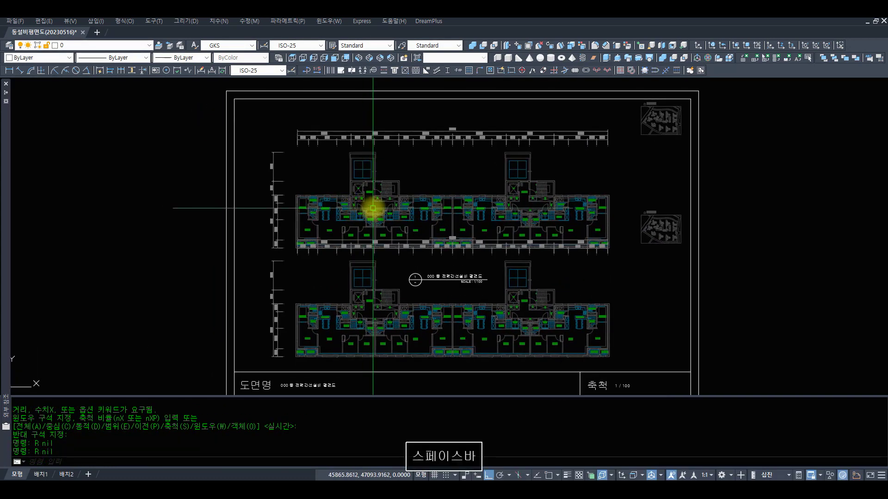
{"action": "type", "text": "s"}
{"action": "key", "text": "Escape"}
{"action": "key", "text": "Escape"}
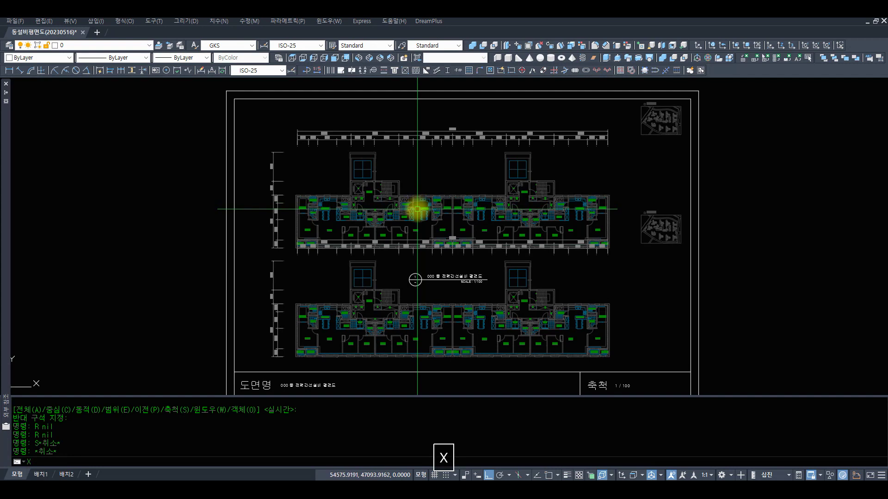
{"action": "type", "text": "xclip"}
{"action": "key", "text": "space"}
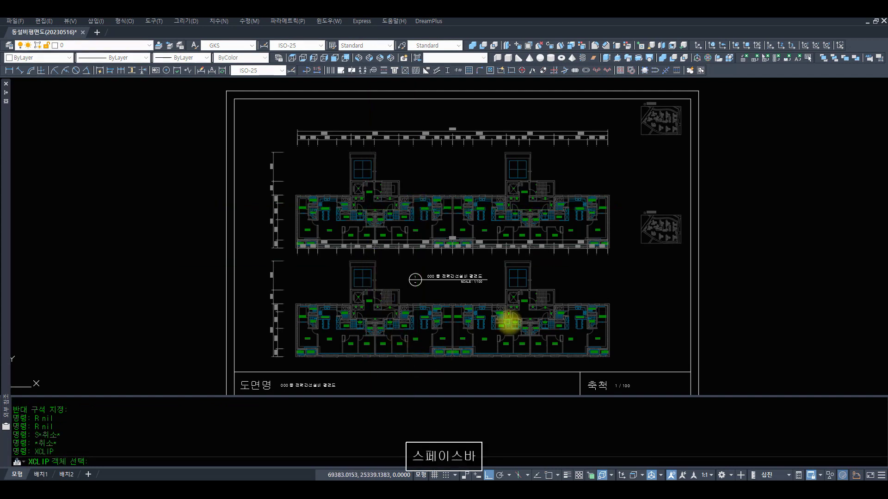
{"action": "left_click", "coordinate": [522, 290]}
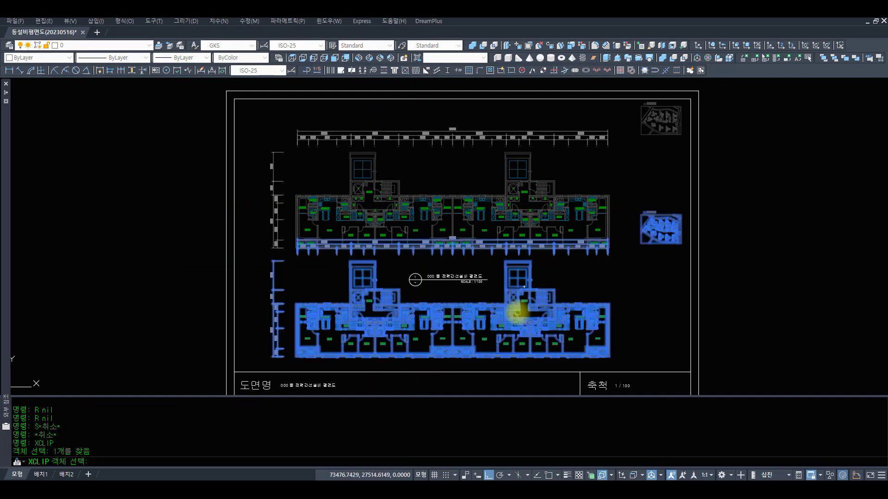
{"action": "key", "text": "Return"}
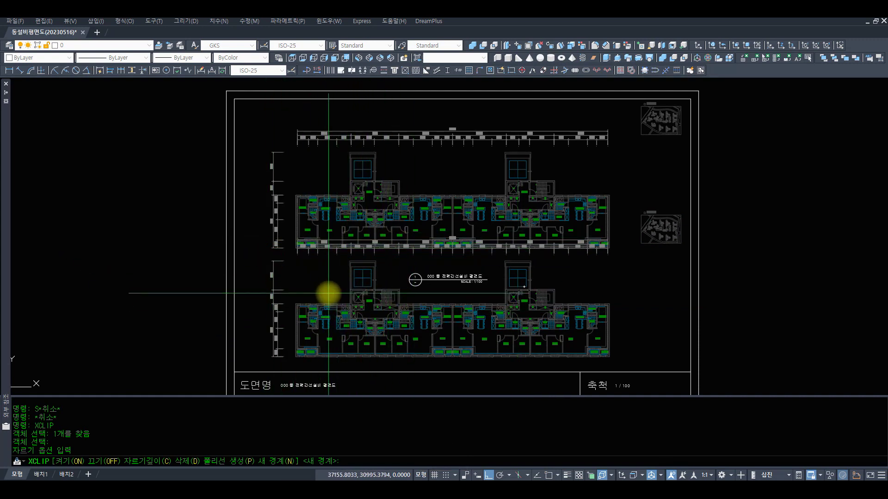
{"action": "key", "text": "space"}
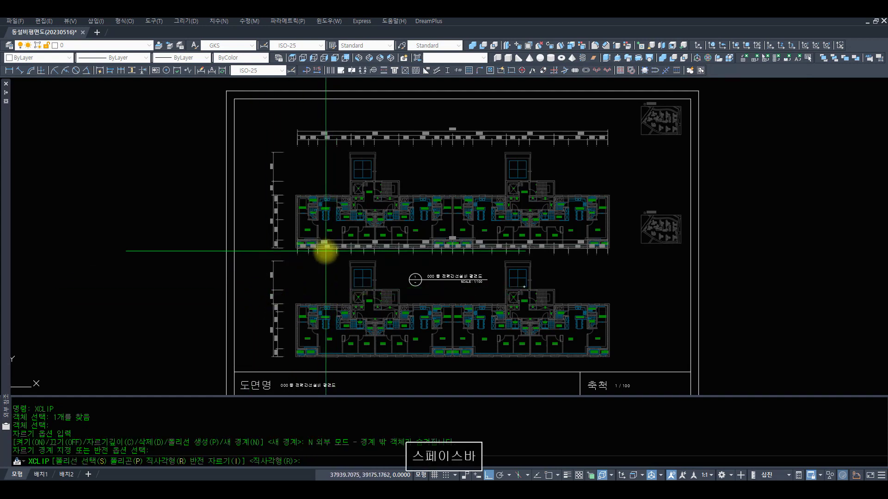
{"action": "key", "text": "space"}
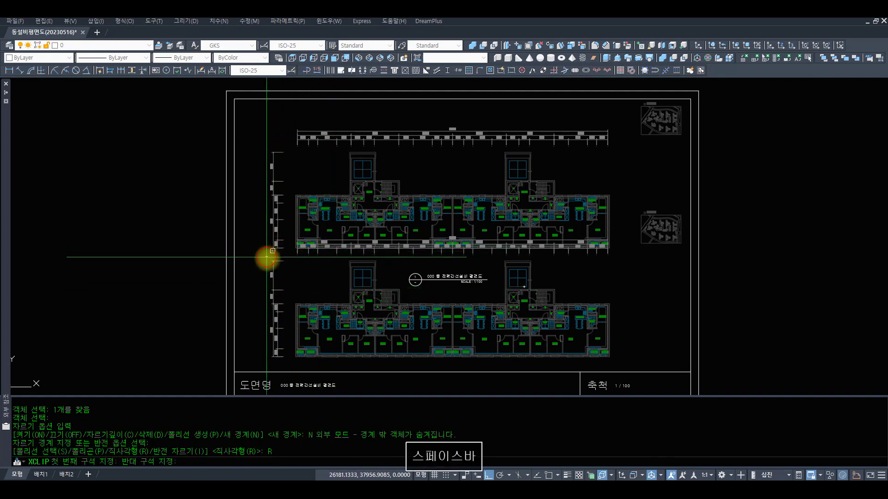
{"action": "left_click", "coordinate": [617, 364]}
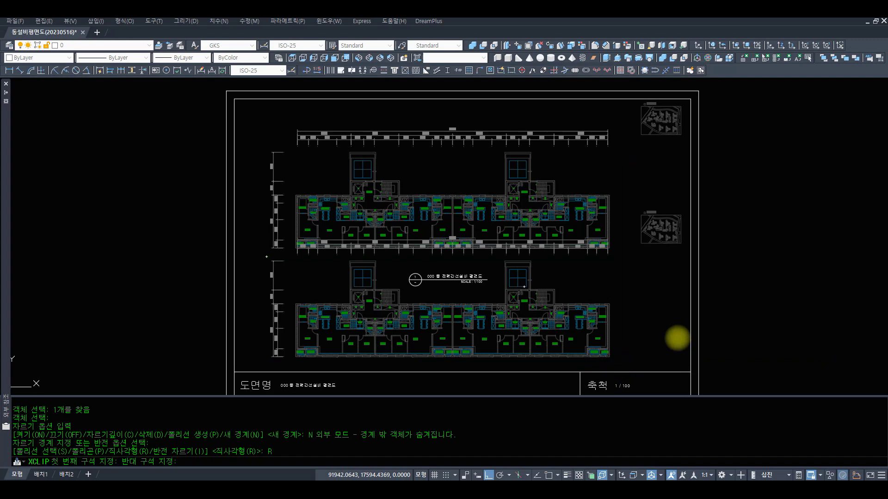
Move both floor plans together with the drawing title symbol straight up within the sheet frame
{"action": "type", "text": "z"}
{"action": "key", "text": "space"}
{"action": "type", "text": "z"}
{"action": "key", "text": "space"}
{"action": "key", "text": "space"}
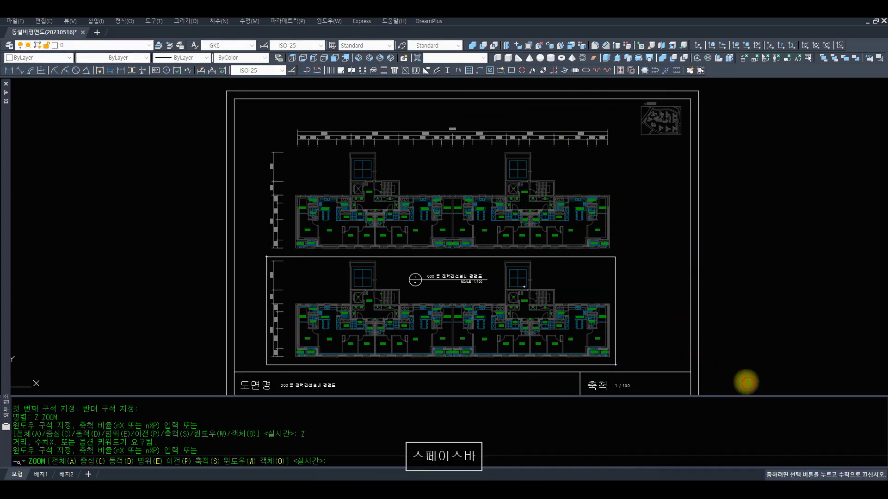
{"action": "left_click_drag", "start_coordinate": [744, 378], "coordinate": [726, 367]}
{"action": "key", "text": "space"}
{"action": "type", "text": "z"}
{"action": "key", "text": "space"}
{"action": "key", "text": "space"}
{"action": "left_click_drag", "start_coordinate": [520, 177], "coordinate": [510, 247]}
{"action": "key", "text": "space"}
{"action": "type", "text": "r m c c"}
{"action": "left_click", "coordinate": [580, 285]}
{"action": "left_click", "coordinate": [402, 211]}
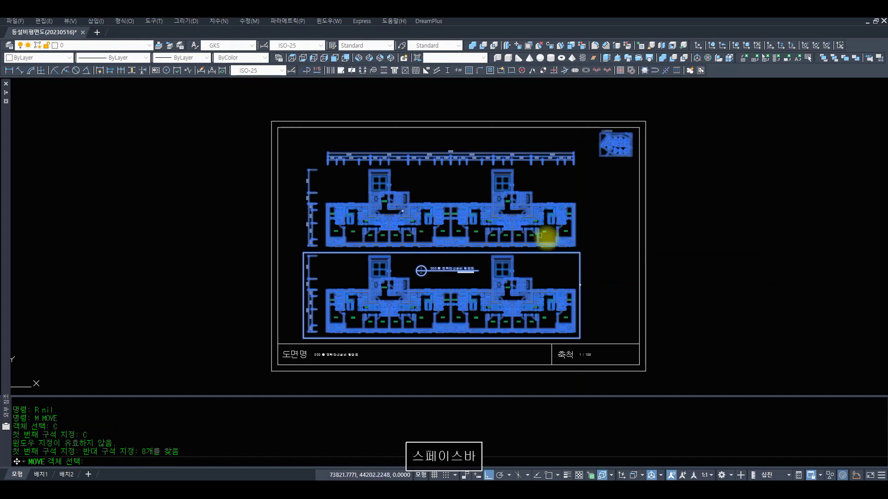
{"action": "key", "text": "space"}
{"action": "left_click", "coordinate": [597, 238]}
{"action": "type", "text": "z"}
{"action": "key", "text": "space"}
{"action": "key", "text": "space"}
{"action": "left_click_drag", "start_coordinate": [570, 200], "coordinate": [573, 243]}
{"action": "key", "text": "space"}
{"action": "type", "text": "z"}
{"action": "key", "text": "space"}
{"action": "left_click", "coordinate": [272, 100]}
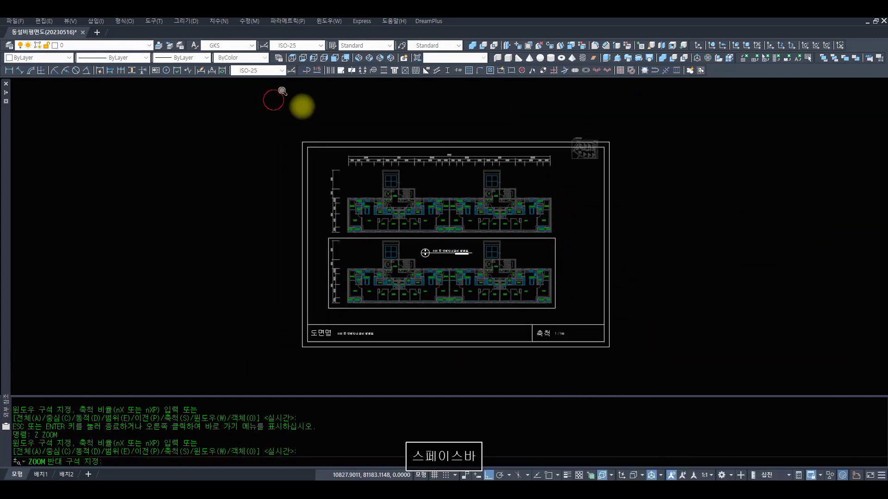
{"action": "left_click", "coordinate": [593, 147]}
{"action": "key", "text": "Escape"}
{"action": "key", "text": "Escape"}
{"action": "key", "text": "Escape"}
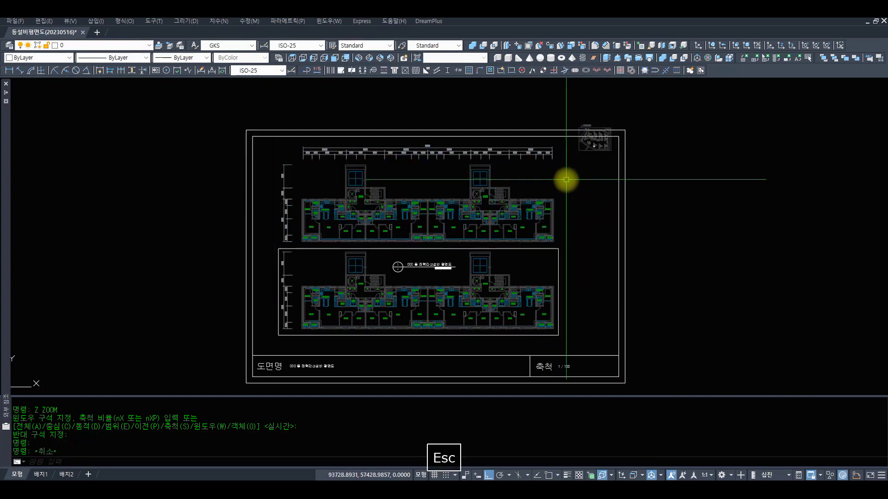
{"action": "type", "text": "z"}
{"action": "key", "text": "space"}
{"action": "key", "text": "space"}
{"action": "left_click_drag", "start_coordinate": [552, 203], "coordinate": [561, 252]}
{"action": "key", "text": "space"}
{"action": "type", "text": "z z"}
{"action": "key", "text": "space"}
{"action": "left_click", "coordinate": [658, 356]}
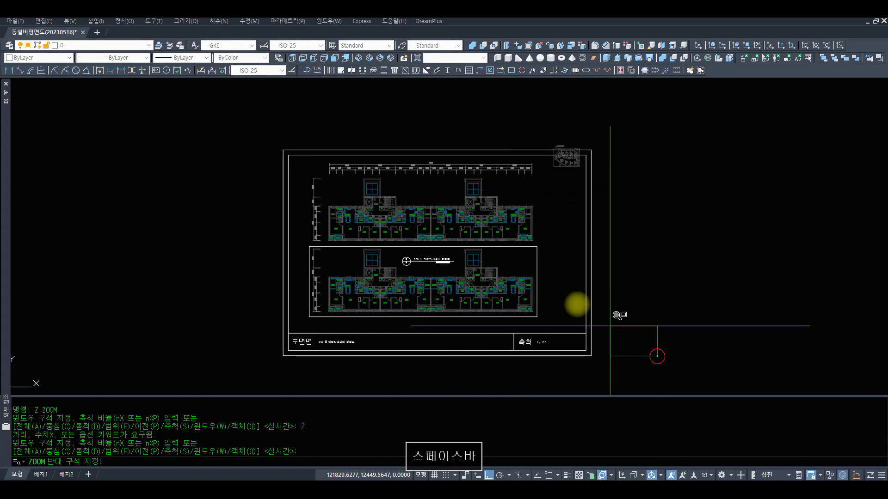
{"action": "left_click", "coordinate": [245, 135]}
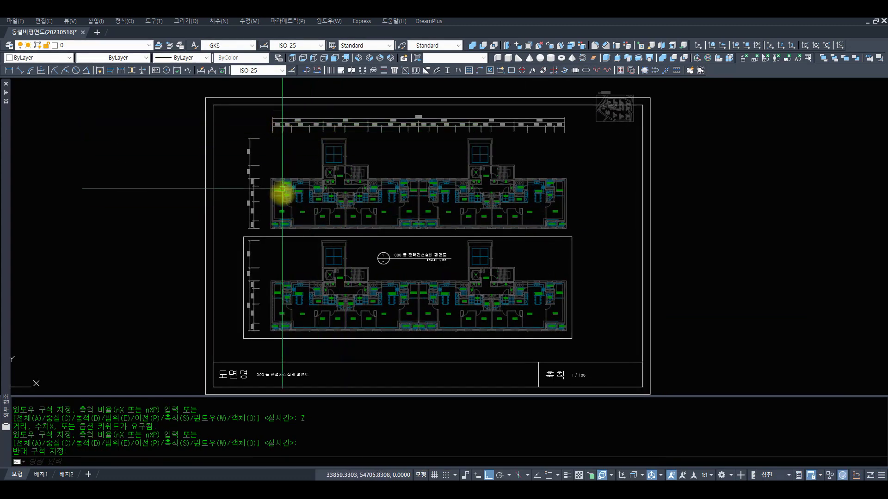
Draw two vertical lines running through both floor plans near their left end
{"action": "type", "text": "aa"}
{"action": "key", "text": "space"}
{"action": "left_click", "coordinate": [284, 133]}
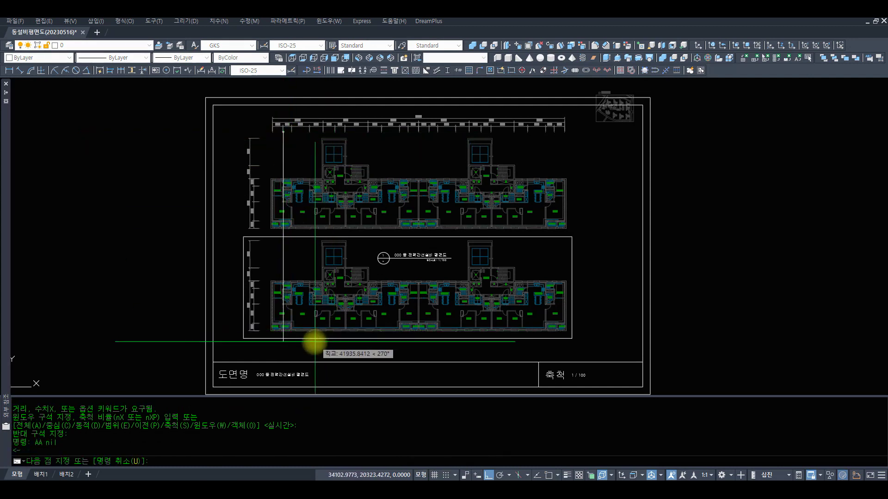
{"action": "left_click", "coordinate": [307, 354]}
{"action": "key", "text": "space"}
{"action": "key", "text": "space"}
{"action": "left_click", "coordinate": [309, 136]}
{"action": "left_click", "coordinate": [351, 368]}
{"action": "key", "text": "space"}
{"action": "type", "text": "r"}
{"action": "key", "text": "space"}
Erase the two vertical lines crossing the floor plans
{"action": "type", "text": "e"}
{"action": "key", "text": "space"}
{"action": "type", "text": "c"}
{"action": "key", "text": "space"}
{"action": "left_click", "coordinate": [278, 256]}
{"action": "left_click", "coordinate": [312, 251]}
{"action": "key", "text": "space"}
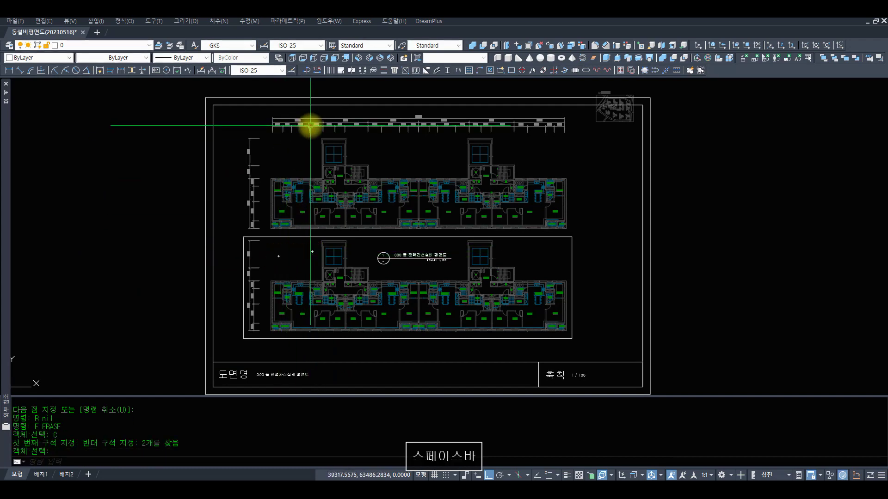
Move the whole drawing title symbol straight up into the gap between the two floor plans
{"action": "type", "text": "z"}
{"action": "key", "text": "space"}
{"action": "key", "text": "space"}
{"action": "left_click_drag", "start_coordinate": [468, 215], "coordinate": [479, 283]}
{"action": "key", "text": "space"}
{"action": "type", "text": "z"}
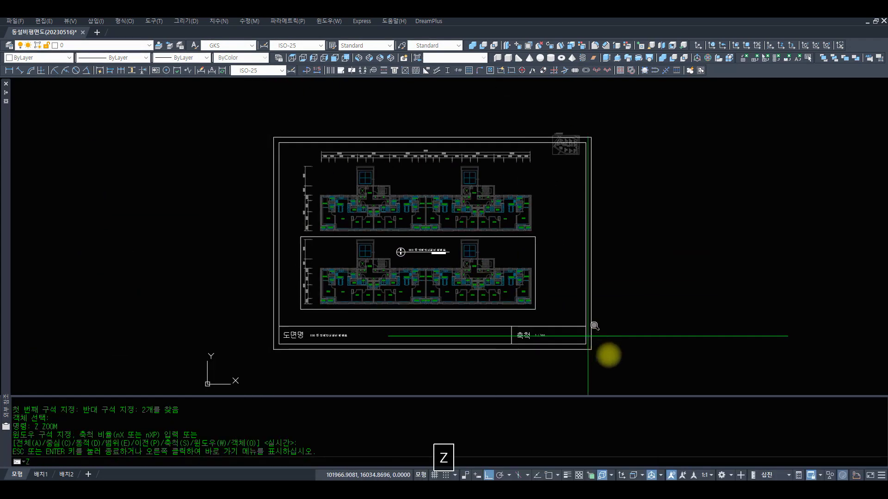
{"action": "key", "text": "space"}
{"action": "key", "text": "z"}
{"action": "key", "text": "space"}
{"action": "left_click", "coordinate": [276, 182]}
{"action": "left_click", "coordinate": [611, 351]}
{"action": "type", "text": "r"}
{"action": "key", "text": "space"}
{"action": "key", "text": "c"}
{"action": "key", "text": "space"}
{"action": "key", "text": "Escape"}
{"action": "key", "text": "Escape"}
{"action": "type", "text": "m"}
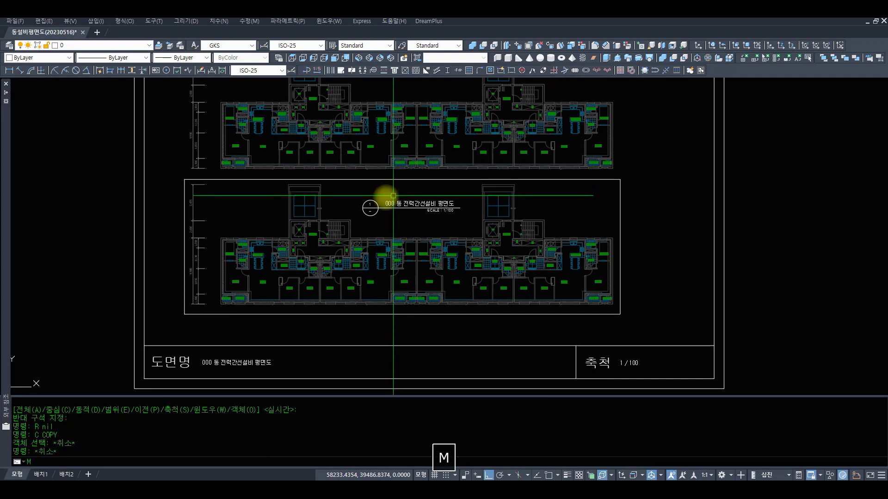
{"action": "key", "text": "space"}
{"action": "key", "text": "w"}
{"action": "key", "text": "space"}
{"action": "left_click", "coordinate": [344, 191]}
{"action": "left_click", "coordinate": [487, 238]}
{"action": "key", "text": "space"}
{"action": "left_click", "coordinate": [482, 222]}
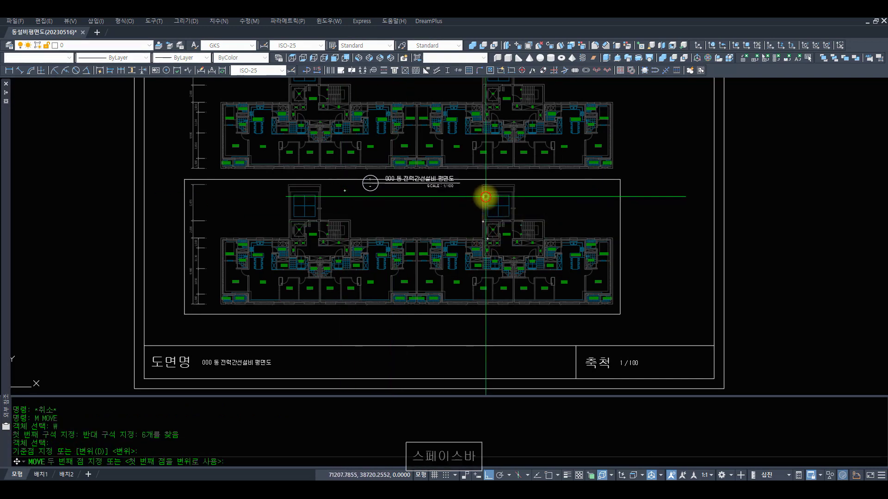
Move the clipped lower floor plan slightly straight down within the sheet frame
{"action": "type", "text": "m"}
{"action": "key", "text": "space"}
{"action": "key", "text": "c"}
{"action": "key", "text": "space"}
{"action": "left_click", "coordinate": [649, 240]}
{"action": "left_click", "coordinate": [570, 252]}
{"action": "key", "text": "space"}
{"action": "left_click", "coordinate": [629, 245]}
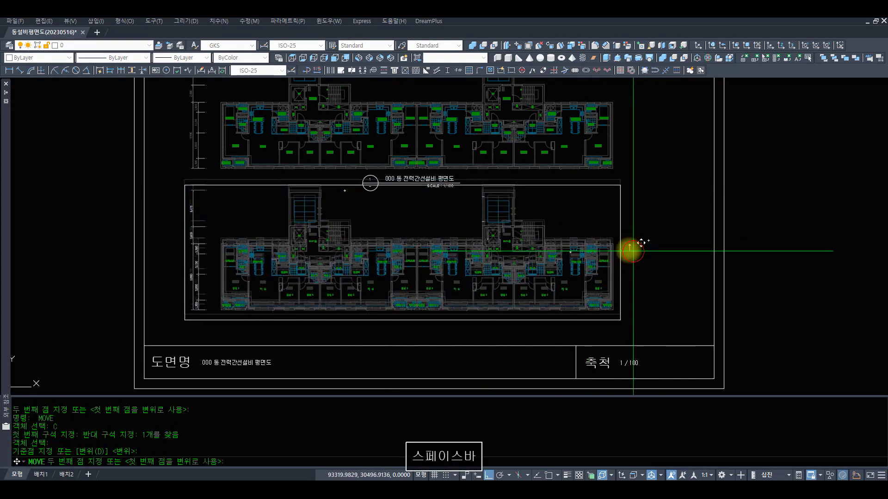
{"action": "left_click", "coordinate": [629, 251]}
Copy the whole drawing title symbol about 22,930 units straight down, below the lower floor plan
{"action": "key", "text": "c"}
{"action": "key", "text": "space"}
{"action": "key", "text": "w"}
{"action": "key", "text": "space"}
{"action": "left_click", "coordinate": [335, 164]}
{"action": "left_click", "coordinate": [488, 217]}
{"action": "key", "text": "space"}
{"action": "left_click", "coordinate": [477, 176]}
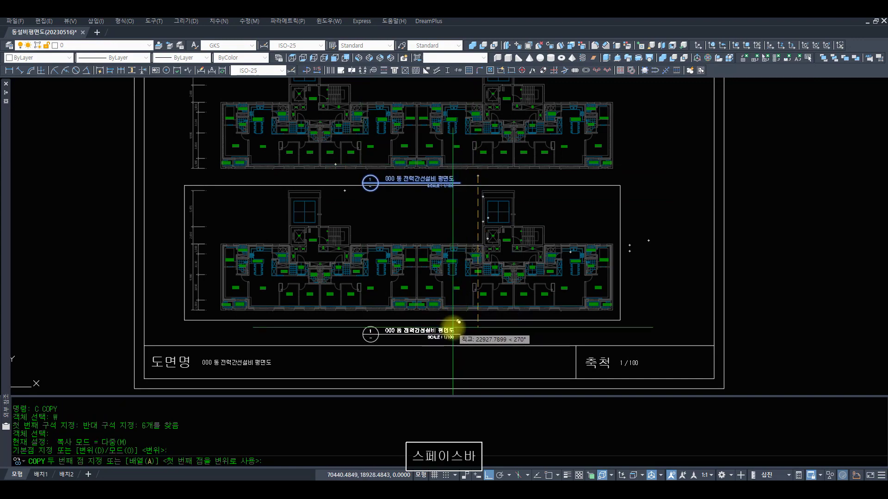
{"action": "left_click", "coordinate": [456, 328]}
{"action": "key", "text": "space"}
{"action": "key", "text": "space"}
Change the title text of the lower drawing title symbol to "000 동 전열 설비 평면도"
{"action": "key", "text": "z"}
{"action": "key", "text": "space"}
{"action": "left_click", "coordinate": [499, 359]}
{"action": "left_click", "coordinate": [328, 284]}
{"action": "key", "text": "r"}
{"action": "key", "text": "space"}
{"action": "key", "text": "Escape"}
{"action": "key", "text": "Escape"}
{"action": "key", "text": "z"}
{"action": "key", "text": "space"}
{"action": "key", "text": "z"}
{"action": "key", "text": "space"}
{"action": "left_click", "coordinate": [496, 354]}
{"action": "left_click", "coordinate": [341, 283]}
{"action": "type", "text": "r dd"}
{"action": "left_click", "coordinate": [439, 285]}
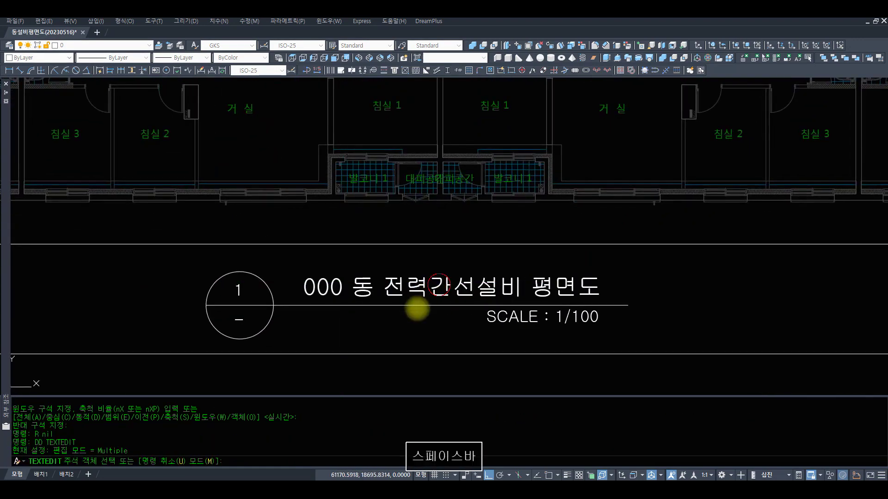
{"action": "left_click", "coordinate": [403, 296]}
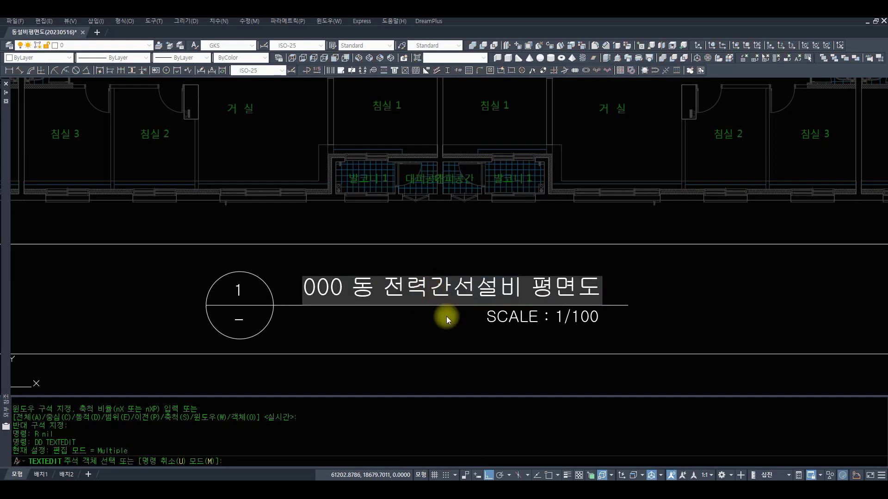
{"action": "key", "text": "BackSpace"}
{"action": "key", "text": "BackSpace"}
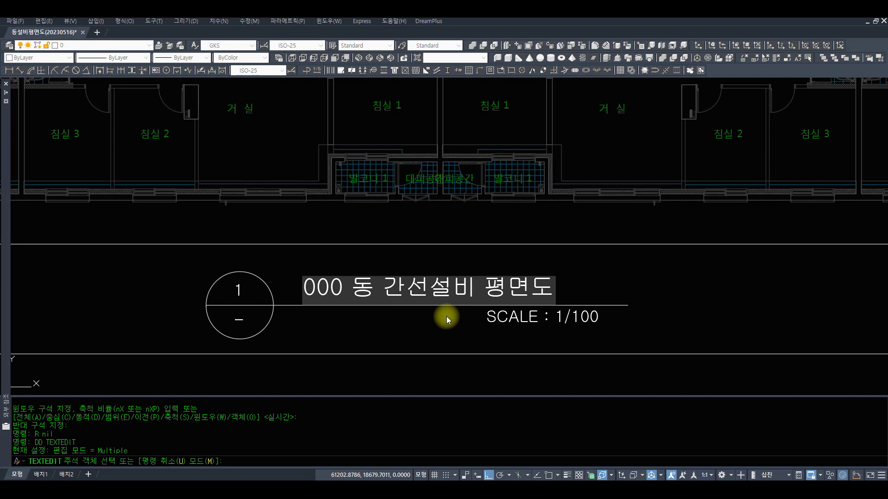
{"action": "key", "text": "Delete"}
{"action": "key", "text": "Delete"}
{"action": "type", "text": "전열"}
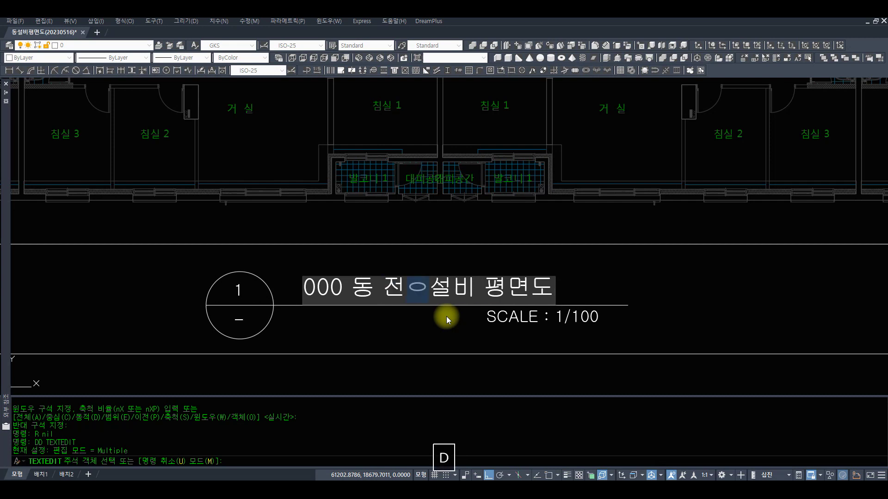
{"action": "key", "text": "Return"}
{"action": "key", "text": "space"}
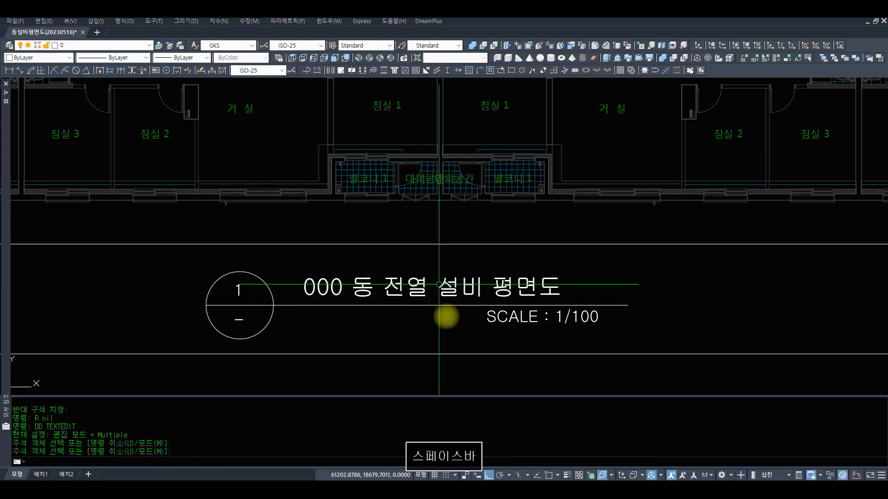
Stretch the lower title symbol's underline and SCALE text horizontally leftward to match the shorter title text
{"action": "type", "text": "ST"}
{"action": "key", "text": "space"}
{"action": "type", "text": "C C C"}
{"action": "left_click", "coordinate": [661, 331]}
{"action": "left_click", "coordinate": [442, 293]}
{"action": "key", "text": "space"}
{"action": "left_click", "coordinate": [619, 312]}
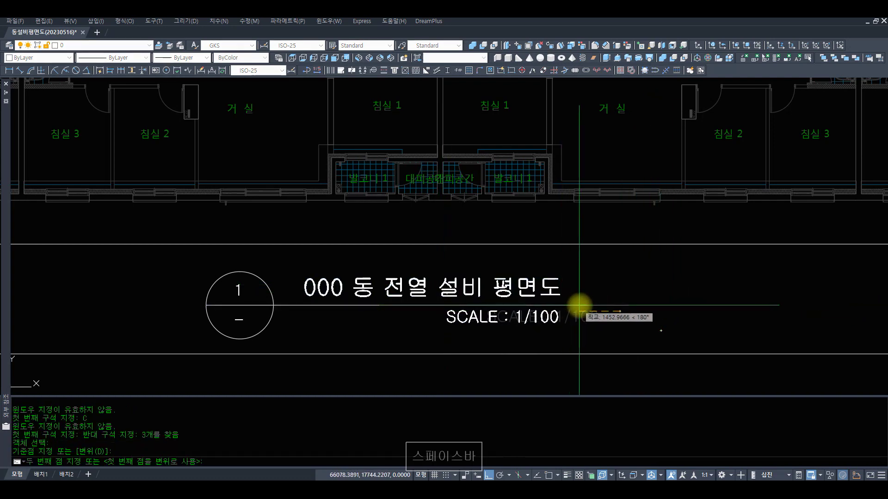
{"action": "left_click", "coordinate": [584, 311]}
Change the drawing number in the lower title symbol's circle to 2
{"action": "type", "text": "R"}
{"action": "key", "text": "space"}
{"action": "type", "text": "T"}
{"action": "key", "text": "space"}
{"action": "type", "text": "C"}
{"action": "left_click", "coordinate": [264, 297]}
{"action": "left_click", "coordinate": [205, 271]}
{"action": "key", "text": "space"}
{"action": "type", "text": "2"}
{"action": "key", "text": "space"}
Review the complete sheet with both floor plans and their drawing title symbols
{"action": "type", "text": "Z"}
{"action": "left_click_drag", "start_coordinate": [547, 142], "coordinate": [535, 177]}
{"action": "key", "text": "space"}
{"action": "key", "text": "space"}
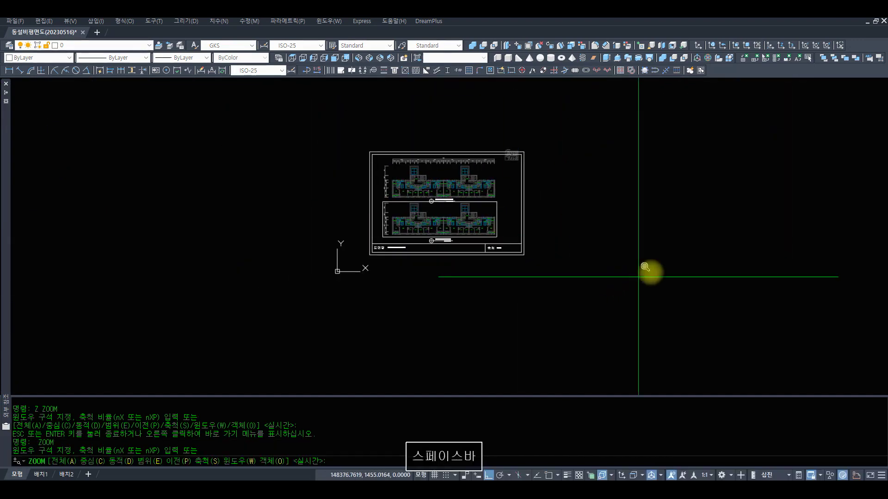
{"action": "type", "text": "z"}
{"action": "key", "text": "space"}
{"action": "left_click", "coordinate": [651, 272]}
{"action": "left_click", "coordinate": [351, 122]}
{"action": "type", "text": "r"}
{"action": "key", "text": "space"}
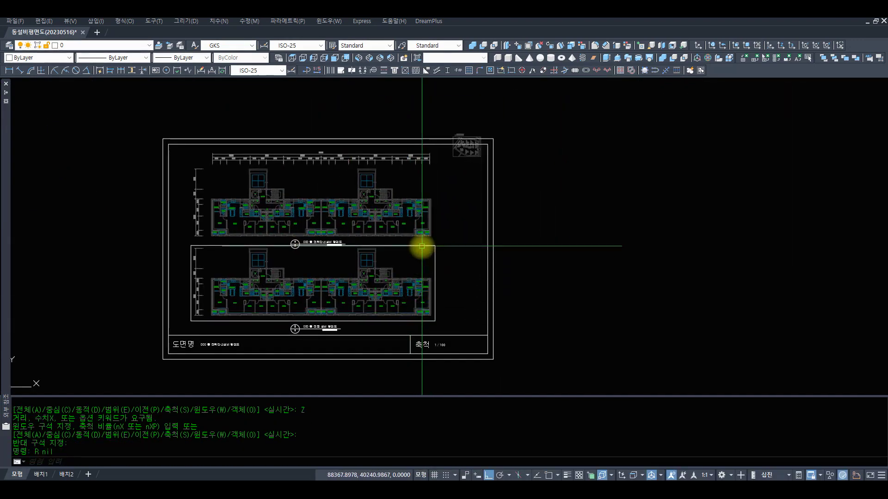
Copy the upper floor plan block horizontally into the empty area to the right of the sheet frame
{"action": "type", "text": "z"}
{"action": "key", "text": "space"}
{"action": "key", "text": "space"}
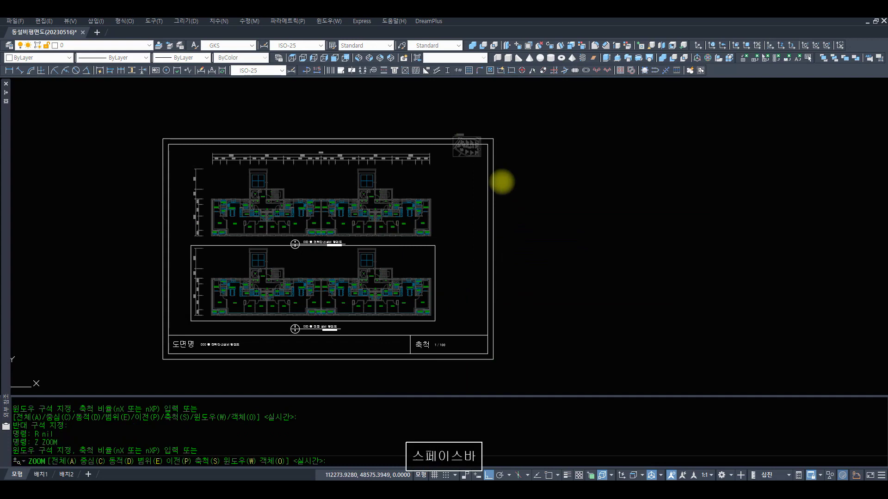
{"action": "left_click_drag", "start_coordinate": [506, 189], "coordinate": [585, 267]}
{"action": "key", "text": "space"}
{"action": "type", "text": "z"}
{"action": "key", "text": "space"}
{"action": "left_click", "coordinate": [703, 339]}
{"action": "left_click", "coordinate": [203, 111]}
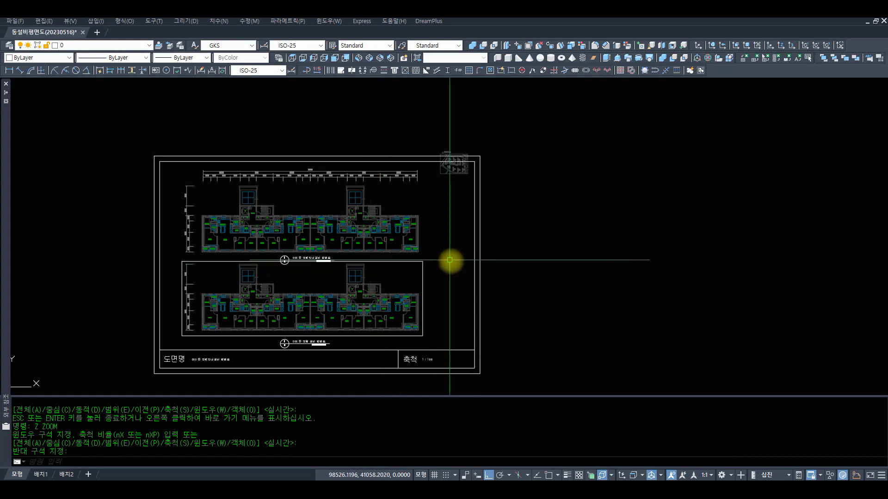
{"action": "type", "text": "c"}
{"action": "key", "text": "space"}
{"action": "left_click", "coordinate": [393, 234]}
{"action": "key", "text": "space"}
{"action": "left_click", "coordinate": [241, 208]}
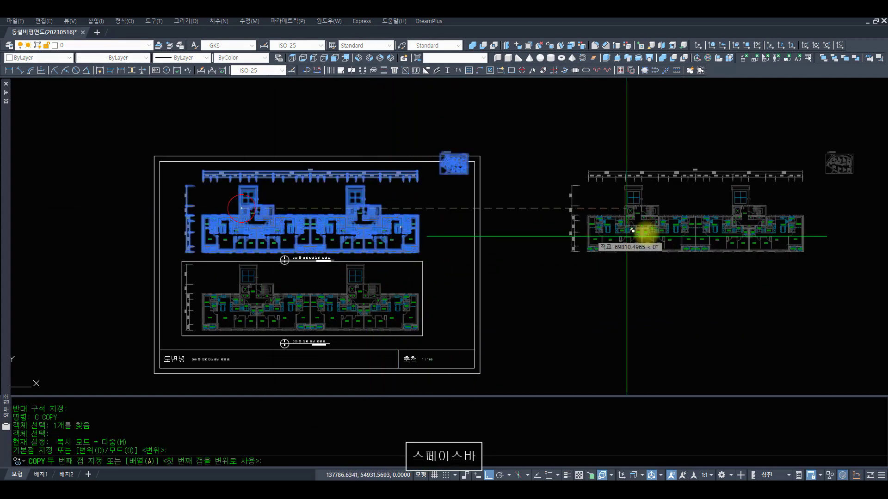
{"action": "left_click", "coordinate": [617, 230]}
{"action": "key", "text": "space"}
{"action": "key", "text": "space"}
{"action": "key", "text": "space"}
{"action": "key", "text": "Escape"}
{"action": "key", "text": "Escape"}
Clip the copied floor plan with XCLIP, using a new rectangular boundary around the plan and its dimensions that excludes the small key plan
{"action": "type", "text": "z"}
{"action": "key", "text": "space"}
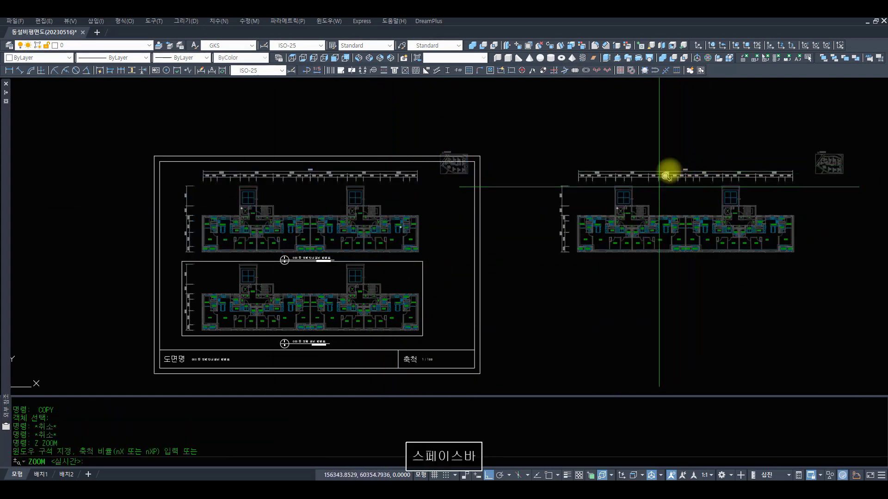
{"action": "key", "text": "space"}
{"action": "left_click_drag", "start_coordinate": [680, 172], "coordinate": [714, 254]}
{"action": "key", "text": "Escape"}
{"action": "type", "text": "z"}
{"action": "key", "text": "space"}
{"action": "left_click", "coordinate": [808, 291]}
{"action": "type", "text": "r r"}
{"action": "left_click", "coordinate": [452, 130]}
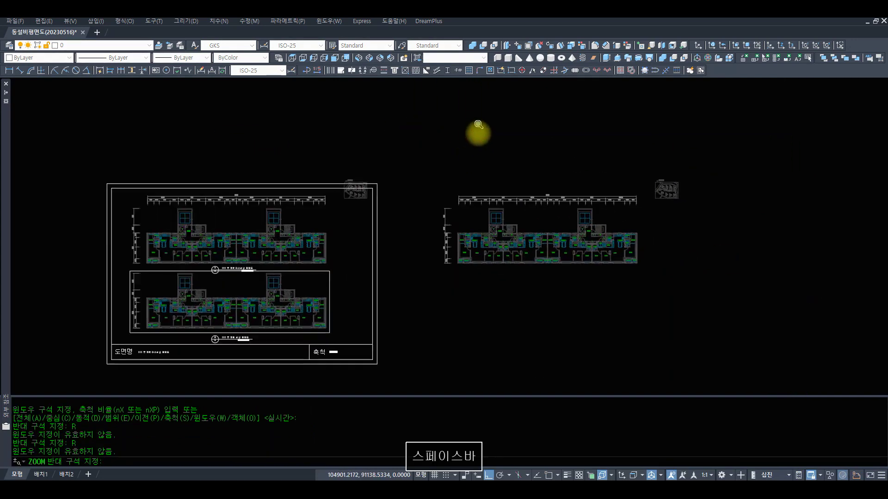
{"action": "type", "text": "cxclip"}
{"action": "key", "text": "space"}
{"action": "left_click", "coordinate": [472, 272]}
{"action": "key", "text": "space"}
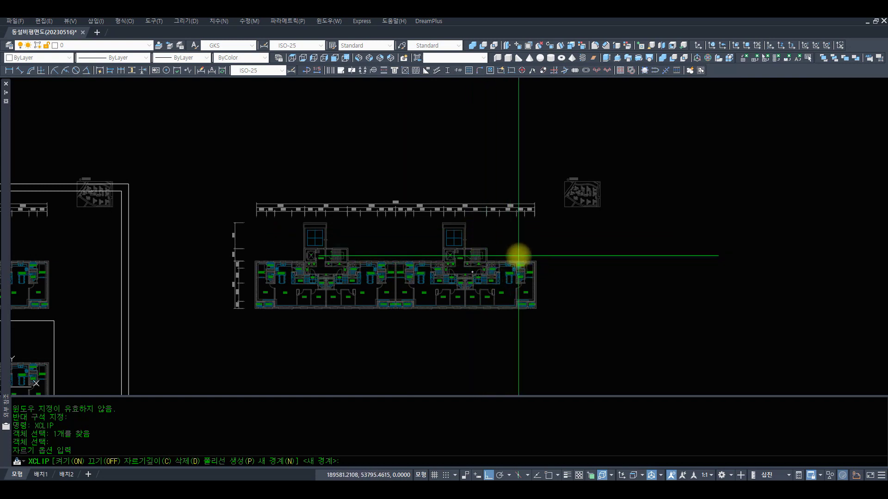
{"action": "type", "text": "n"}
{"action": "key", "text": "space"}
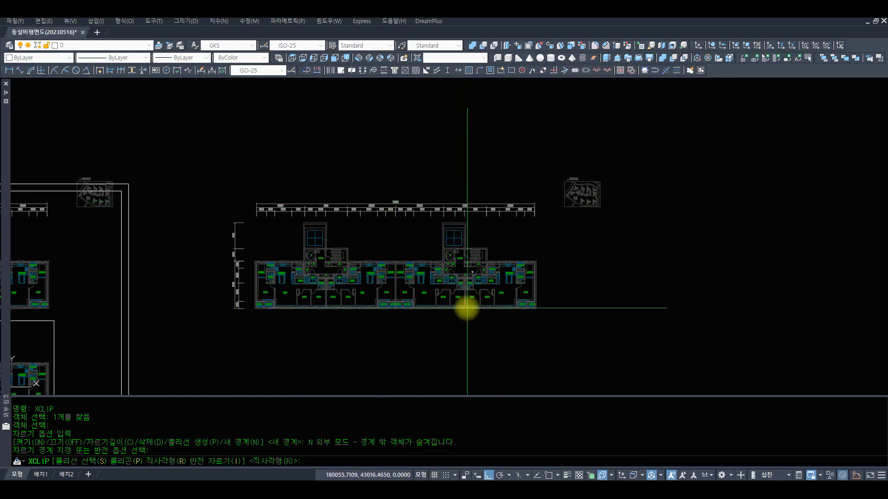
{"action": "type", "text": "R"}
{"action": "key", "text": "space"}
{"action": "left_click", "coordinate": [226, 196]}
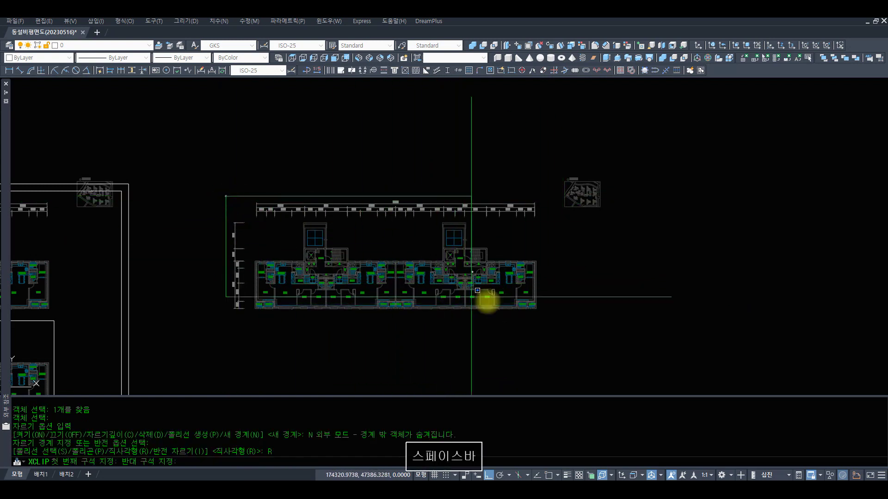
{"action": "left_click", "coordinate": [547, 323]}
{"action": "type", "text": "R"}
{"action": "key", "text": "space"}
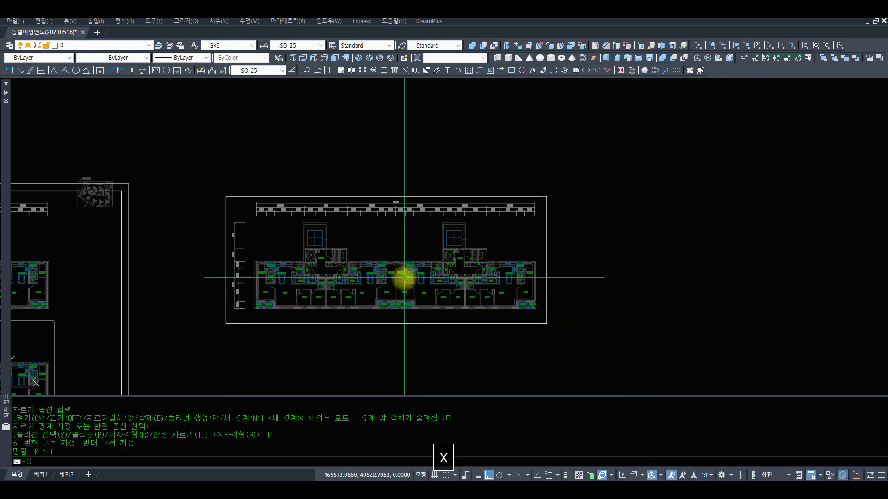
Turn the copied floor plan's clipping boundary off with the XCLIP OFF option
{"action": "key", "text": "space"}
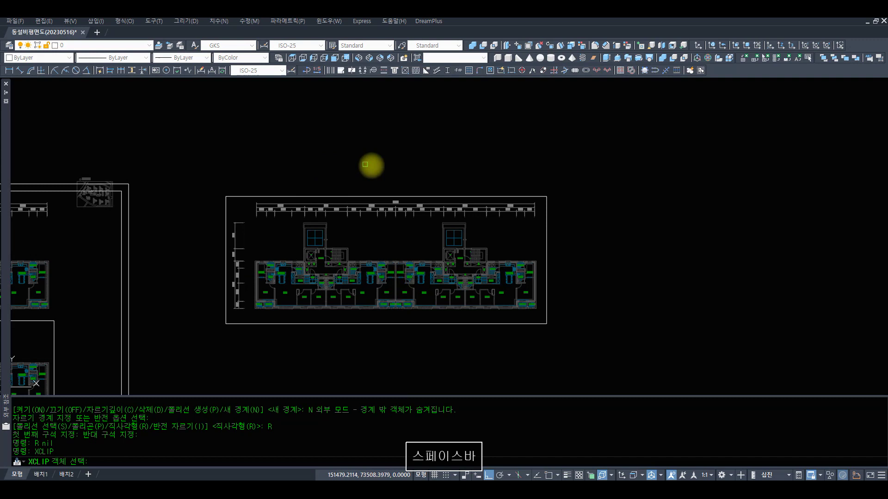
{"action": "left_click", "coordinate": [352, 161]}
{"action": "left_click", "coordinate": [331, 282]}
{"action": "key", "text": "space"}
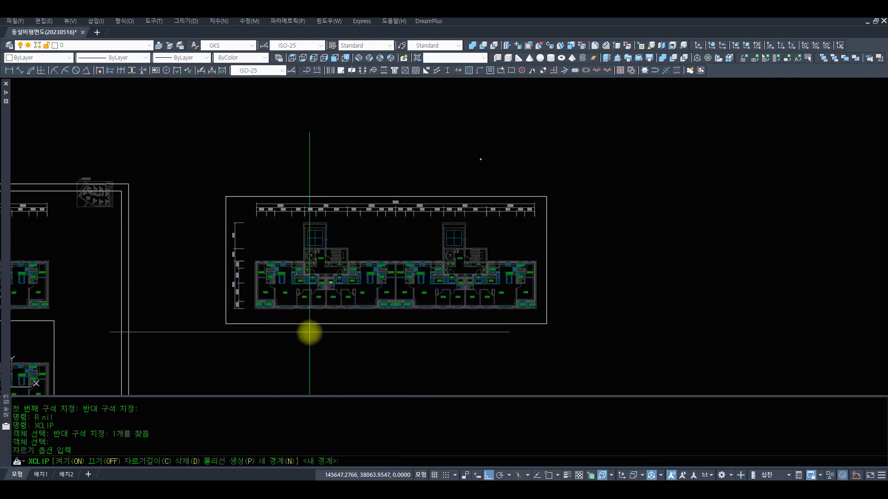
{"action": "type", "text": "OFF"}
{"action": "key", "text": "Return"}
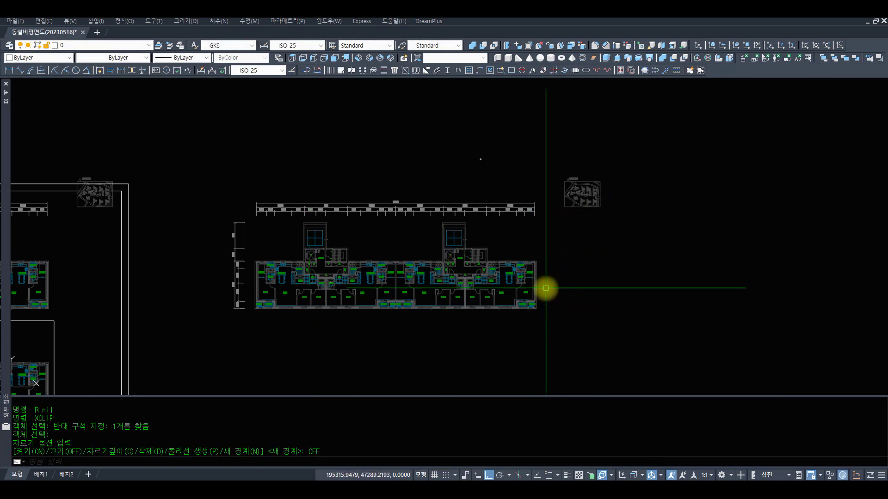
Turn the copied floor plan's clipping boundary back on with the XCLIP ON option
{"action": "key", "text": "space"}
{"action": "left_click", "coordinate": [624, 161]}
{"action": "left_click", "coordinate": [441, 261]}
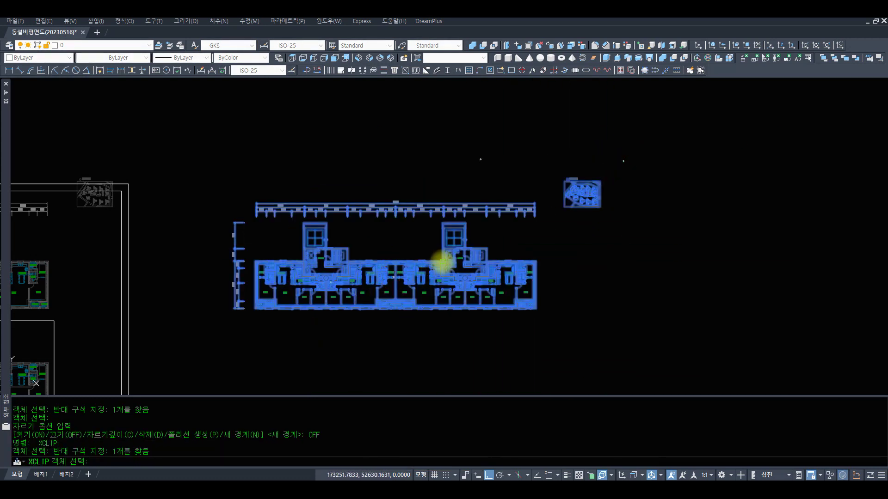
{"action": "key", "text": "space"}
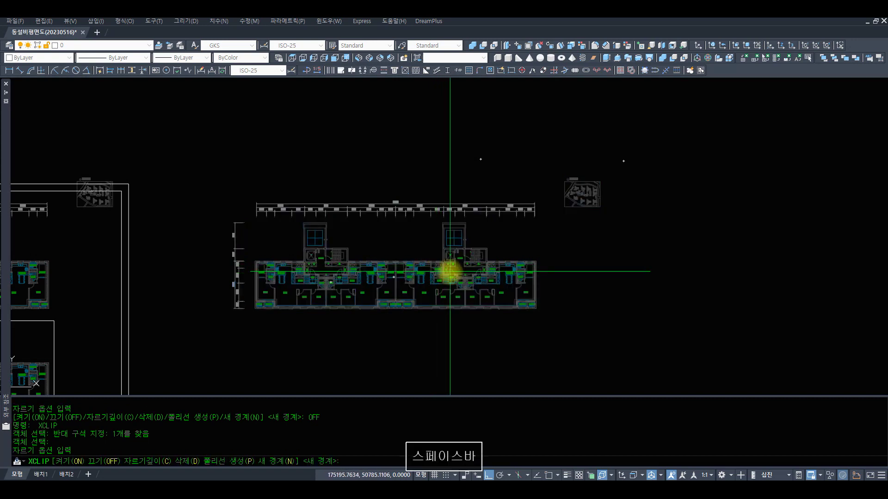
{"action": "key", "text": "space"}
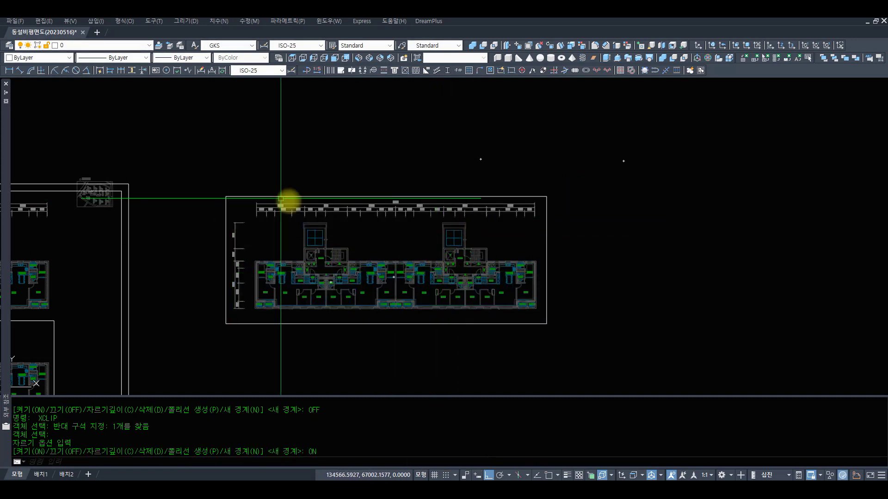
Replace the copied plan's clip boundary with a new rectangular one around its left half, deleting the previous boundary
{"action": "key", "text": "space"}
{"action": "left_click", "coordinate": [413, 282]}
{"action": "key", "text": "space"}
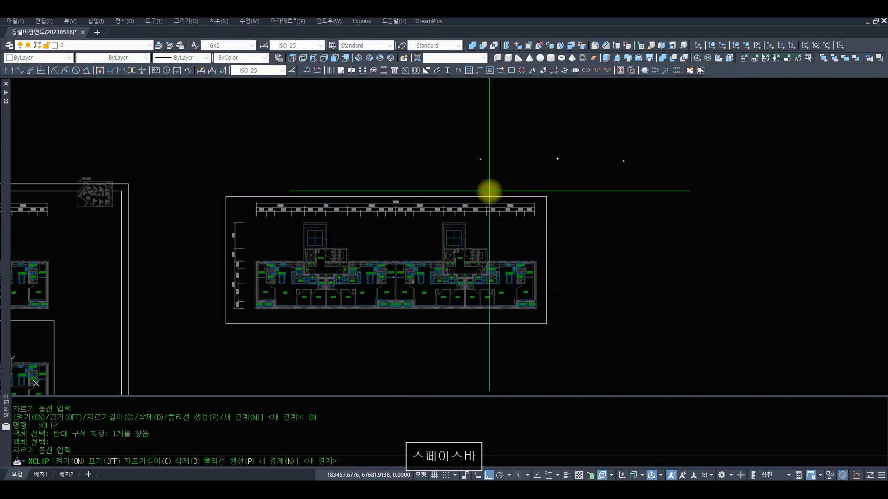
{"action": "type", "text": "N"}
{"action": "key", "text": "space"}
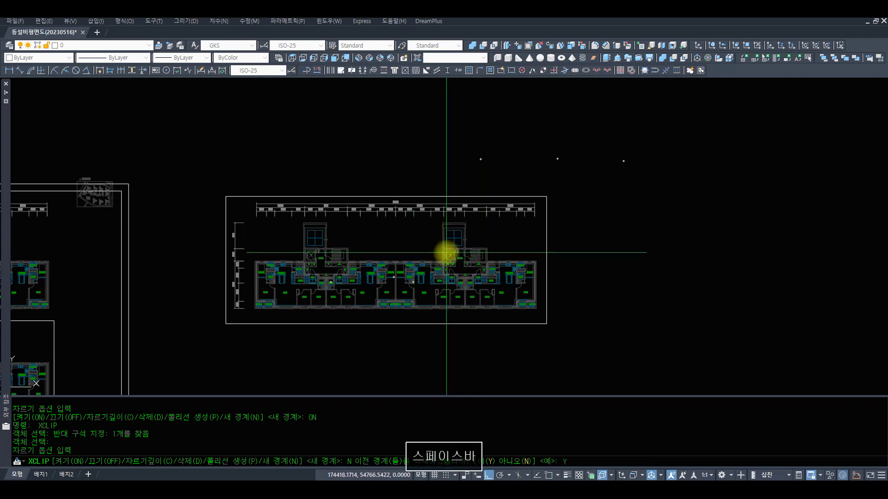
{"action": "type", "text": "Y"}
{"action": "key", "text": "space"}
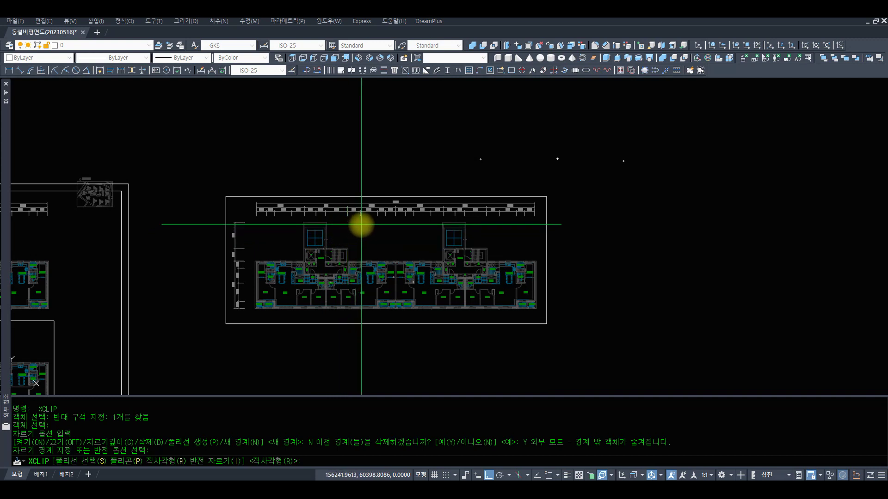
{"action": "type", "text": "R"}
{"action": "key", "text": "space"}
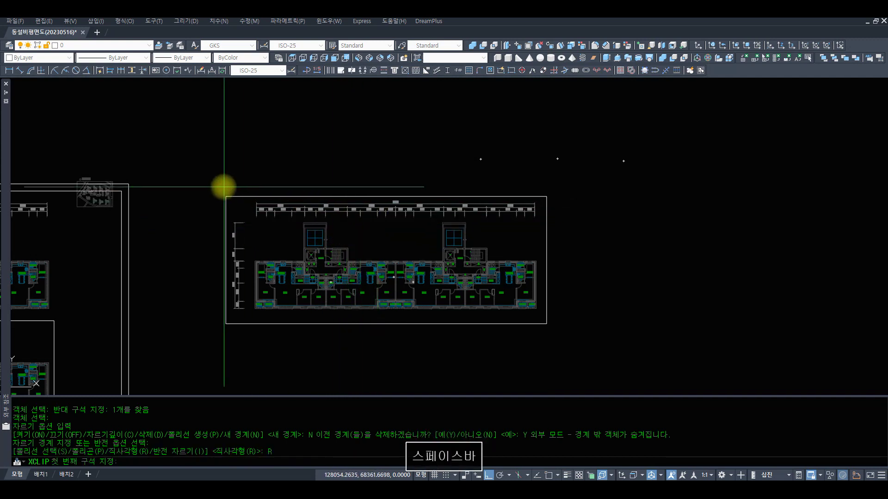
{"action": "left_click", "coordinate": [251, 180]}
{"action": "left_click", "coordinate": [379, 333]}
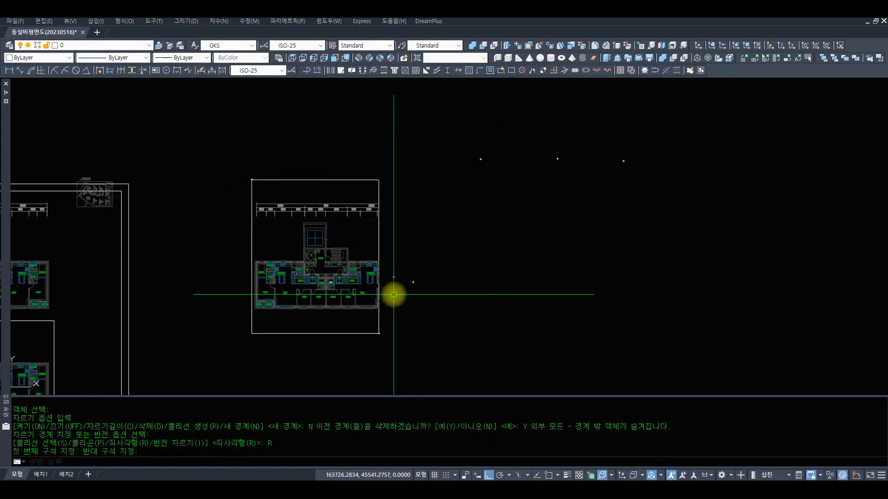
Draw a rectangle overlapping the lower right part of the clipped plan and extending past its right boundary
{"action": "type", "text": "REC"}
{"action": "key", "text": "space"}
{"action": "left_click", "coordinate": [307, 241]}
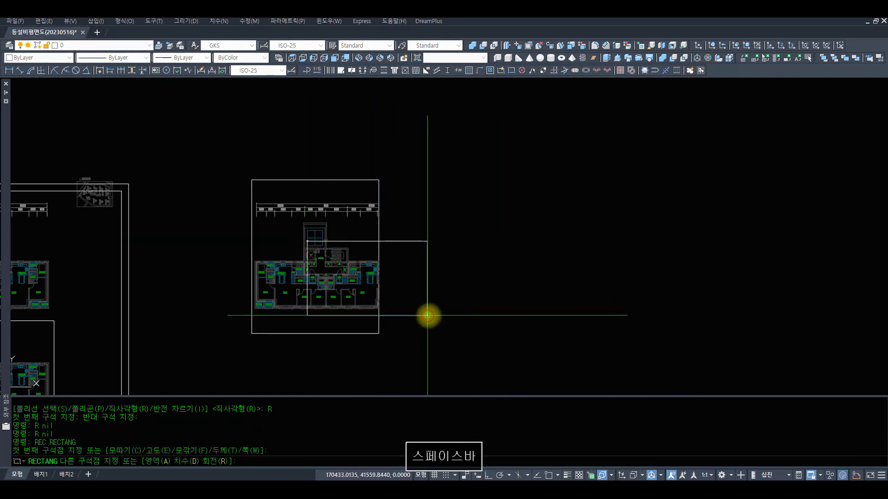
{"action": "left_click", "coordinate": [428, 315]}
Replace the copied plan's clip boundary with XCLIP's select-polyline option, using the overlapping rectangle and deleting the previous boundary
{"action": "type", "text": "XCLI"}
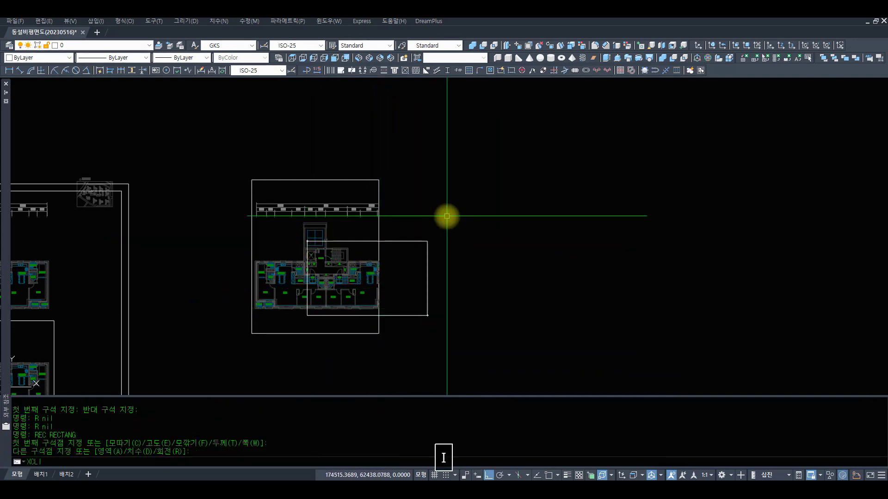
{"action": "type", "text": "P"}
{"action": "key", "text": "space"}
{"action": "left_click", "coordinate": [408, 207]}
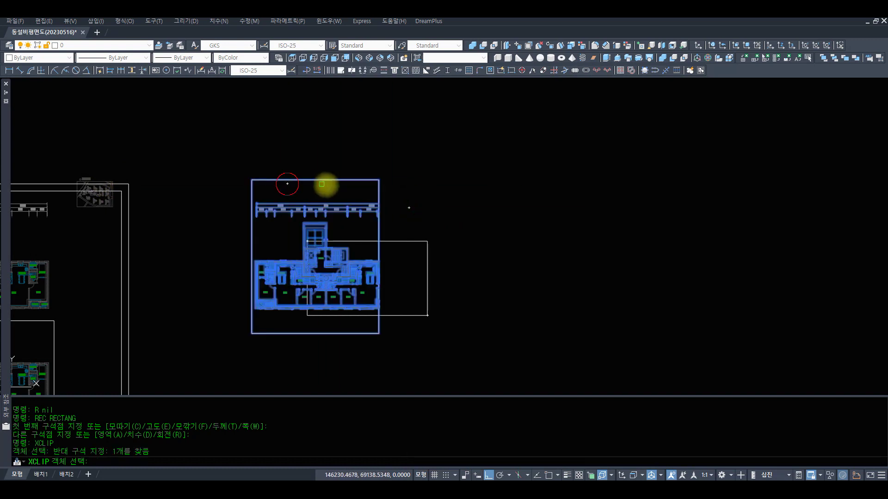
{"action": "left_click", "coordinate": [287, 184]}
{"action": "key", "text": "space"}
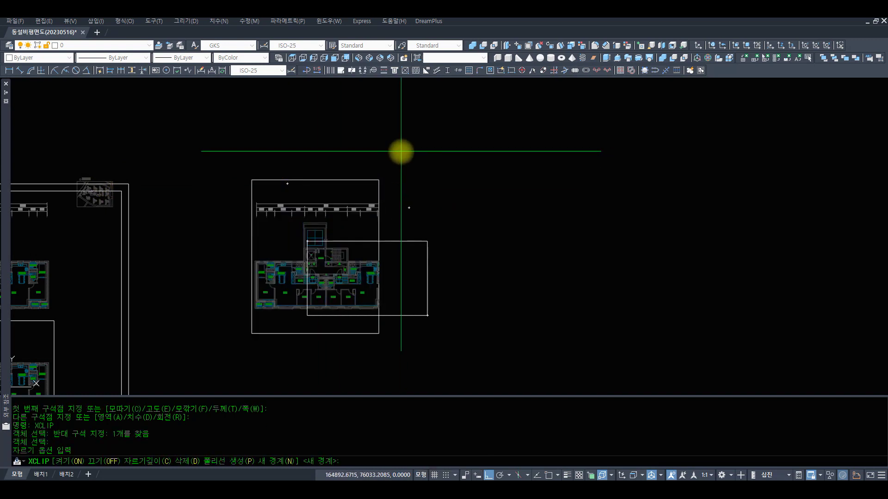
{"action": "type", "text": "N"}
{"action": "key", "text": "space"}
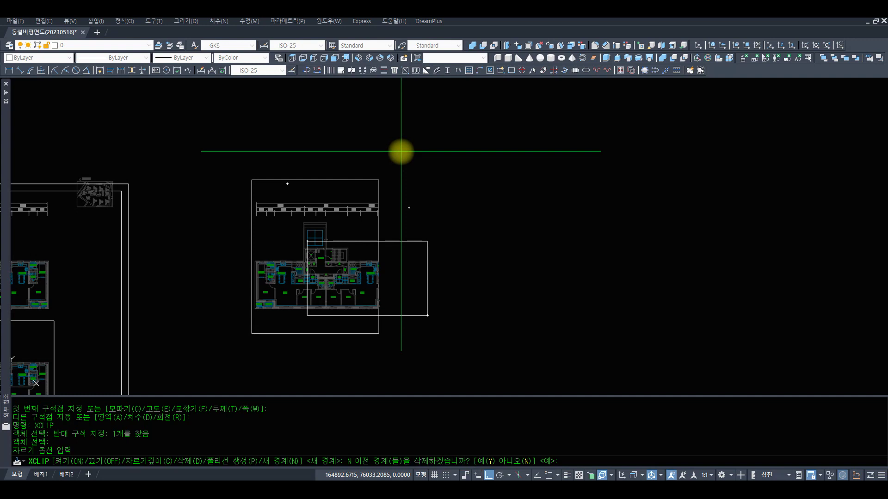
{"action": "key", "text": "space"}
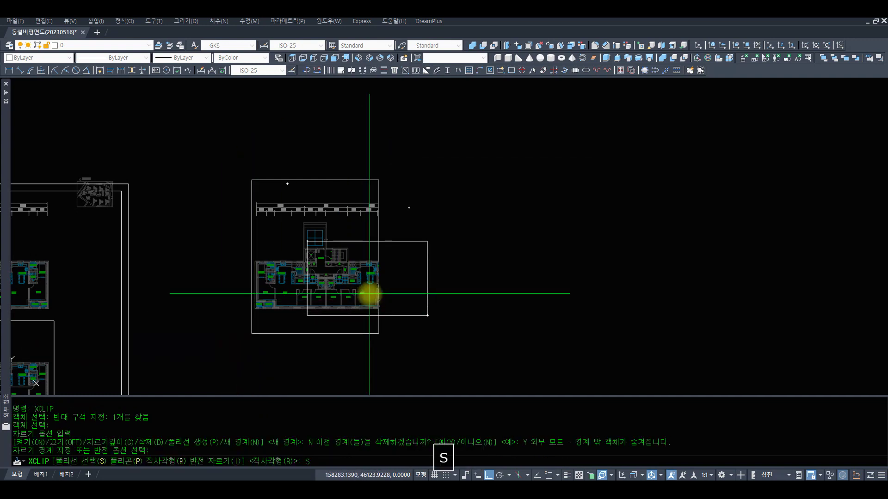
{"action": "type", "text": "S"}
{"action": "key", "text": "space"}
{"action": "left_click", "coordinate": [413, 241]}
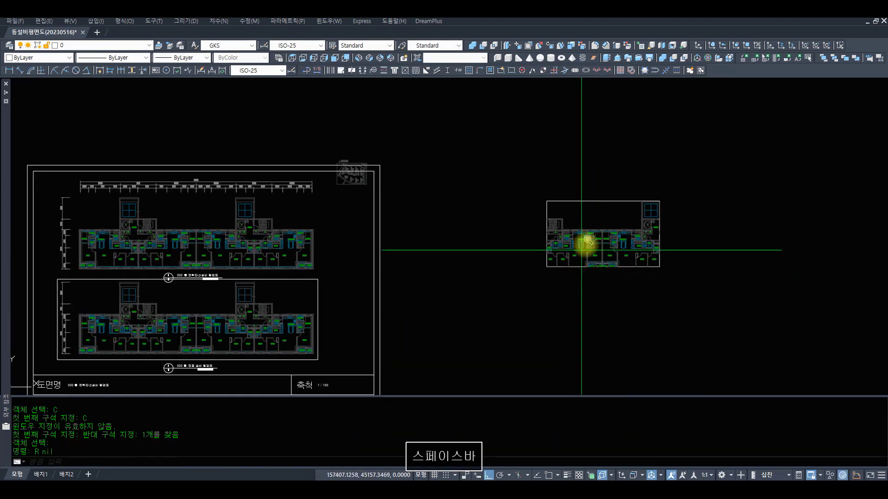
Erase the clipped plan copy beside the sheet with a crossing window
{"action": "type", "text": "z"}
{"action": "left_click_drag", "start_coordinate": [577, 204], "coordinate": [554, 286]}
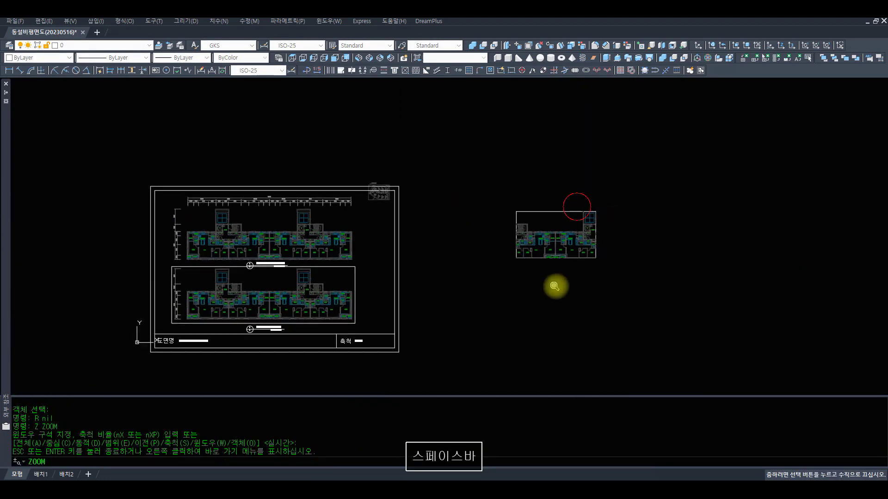
{"action": "key", "text": "Escape"}
{"action": "type", "text": "z z"}
{"action": "left_click", "coordinate": [686, 375]}
{"action": "left_click", "coordinate": [96, 136]}
{"action": "type", "text": "e c c"}
{"action": "left_click", "coordinate": [794, 287]}
{"action": "left_click", "coordinate": [588, 157]}
{"action": "key", "text": "space"}
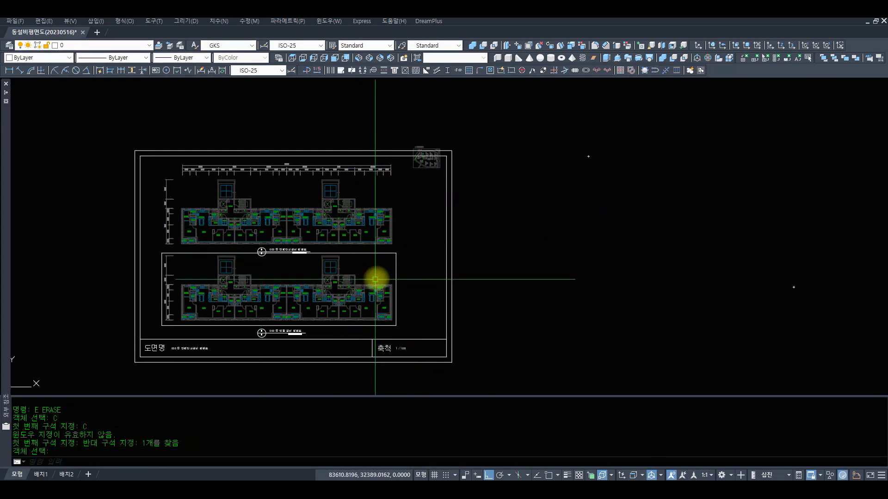
{"action": "key", "text": "space"}
Select the lower and upper floor plans in turn to check how each is grouped, and clear the selection
{"action": "left_click", "coordinate": [359, 289]}
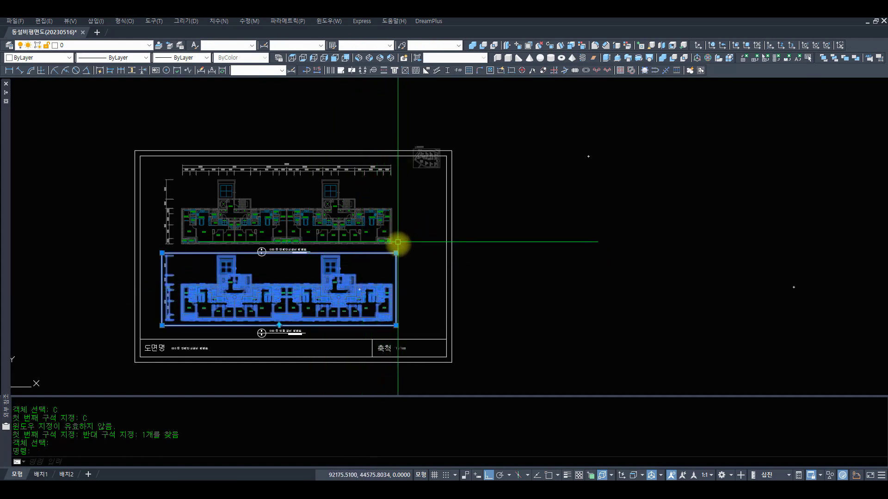
{"action": "left_click", "coordinate": [374, 219]}
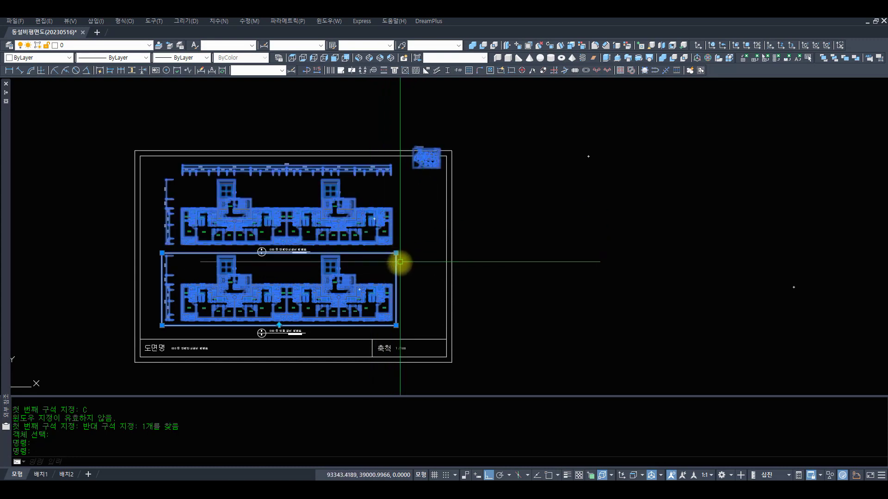
{"action": "key", "text": "Escape"}
{"action": "key", "text": "Escape"}
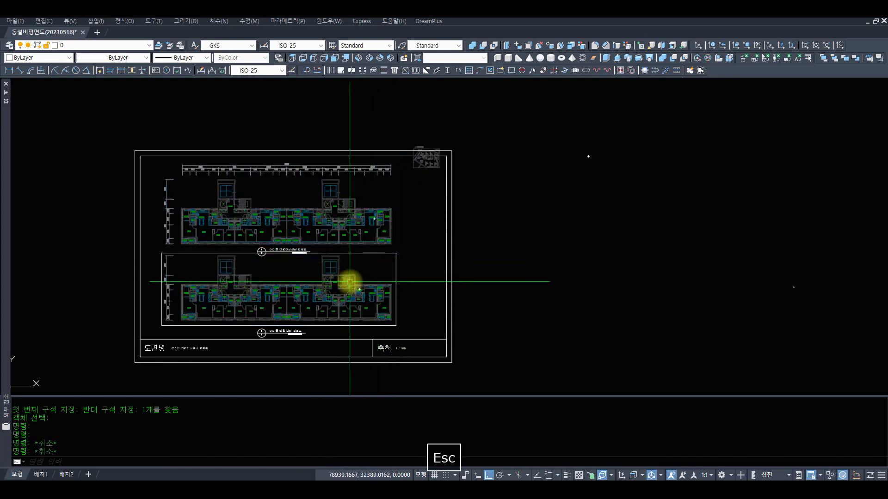
{"action": "left_click", "coordinate": [192, 250]}
{"action": "left_click", "coordinate": [185, 262]}
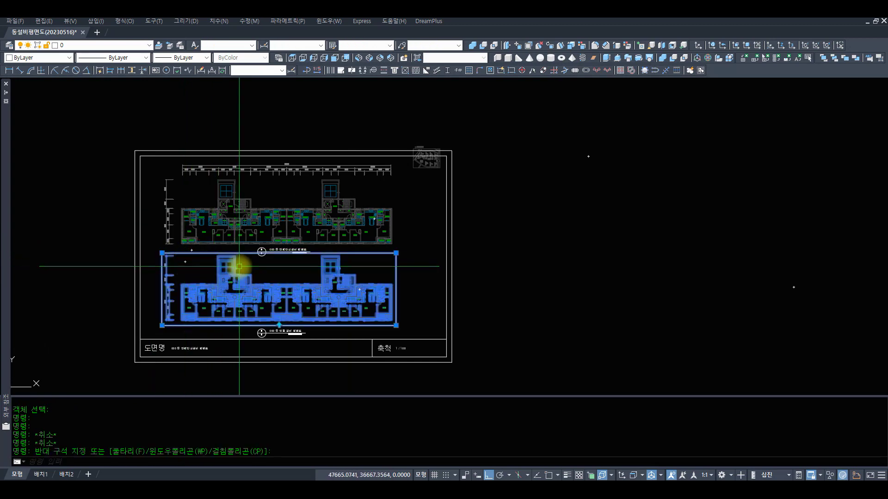
{"action": "key", "text": "Escape"}
{"action": "key", "text": "Escape"}
{"action": "key", "text": "Escape"}
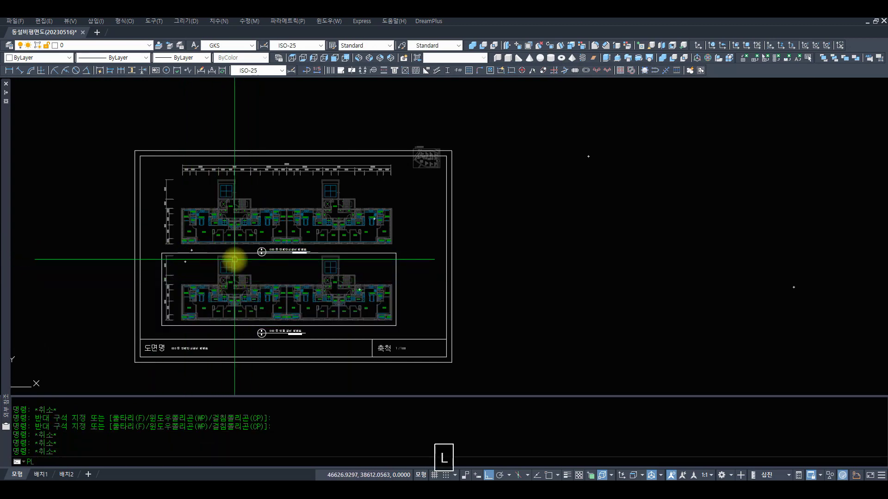
{"action": "key", "text": "Return"}
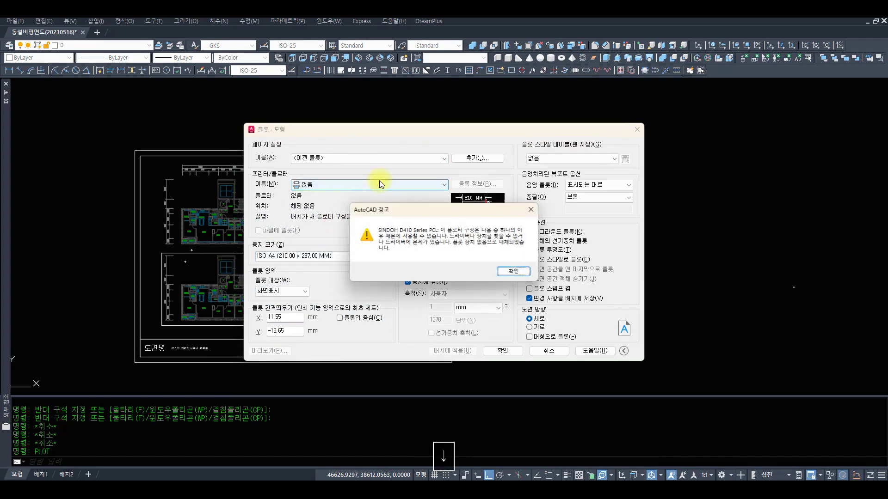
{"action": "key", "text": "space"}
{"action": "left_click", "coordinate": [397, 257]}
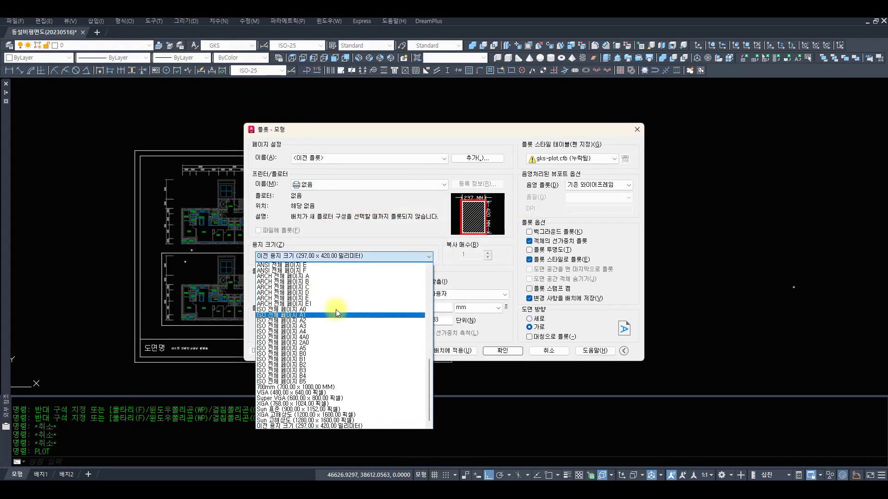
{"action": "key", "text": "Escape"}
{"action": "key", "text": "Escape"}
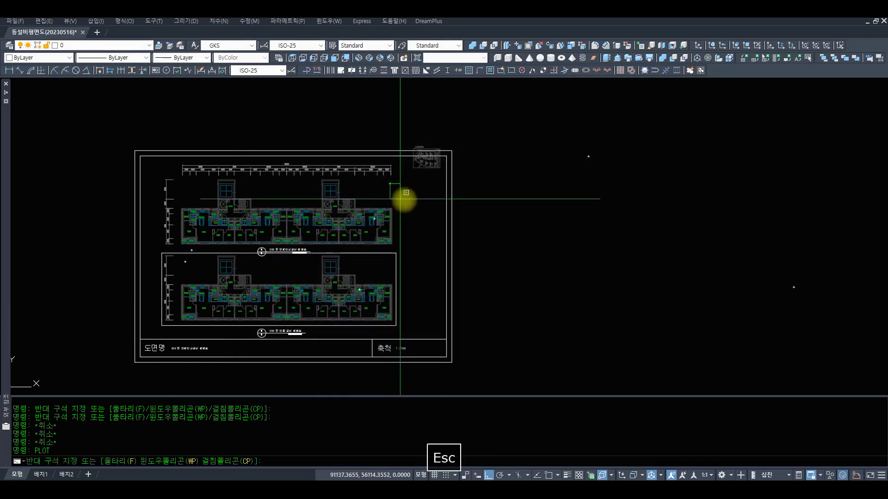
Start a plot of the model and choose Adobe PDF as the plotter
{"action": "key", "text": "space"}
{"action": "left_click", "coordinate": [392, 185]}
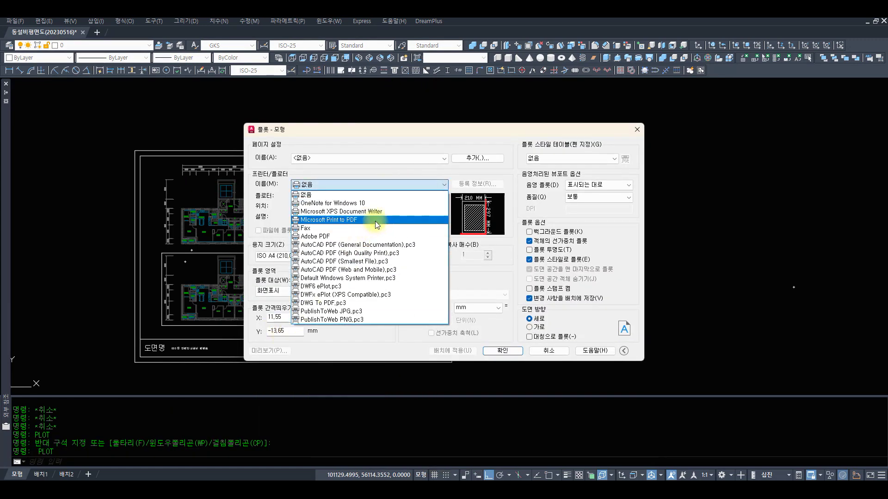
{"action": "left_click", "coordinate": [352, 236]}
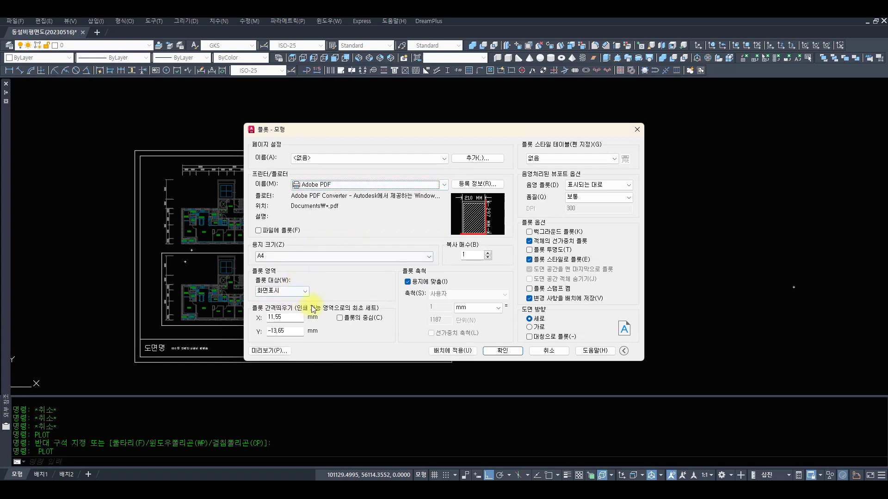
Set the plot area to a window between opposite endpoints of the sheet's outer frame, centred and in landscape orientation
{"action": "left_click", "coordinate": [296, 291]}
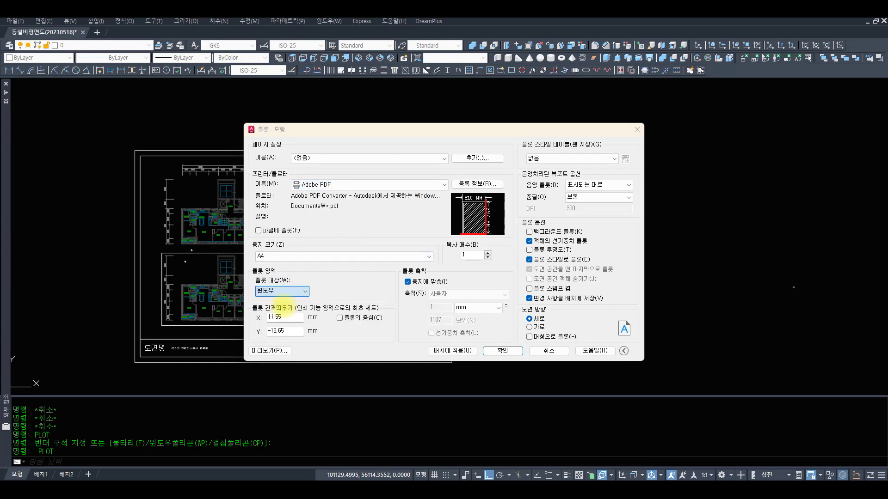
{"action": "type", "text": "ND"}
{"action": "key", "text": "space"}
{"action": "type", "text": "EN"}
{"action": "key", "text": "space"}
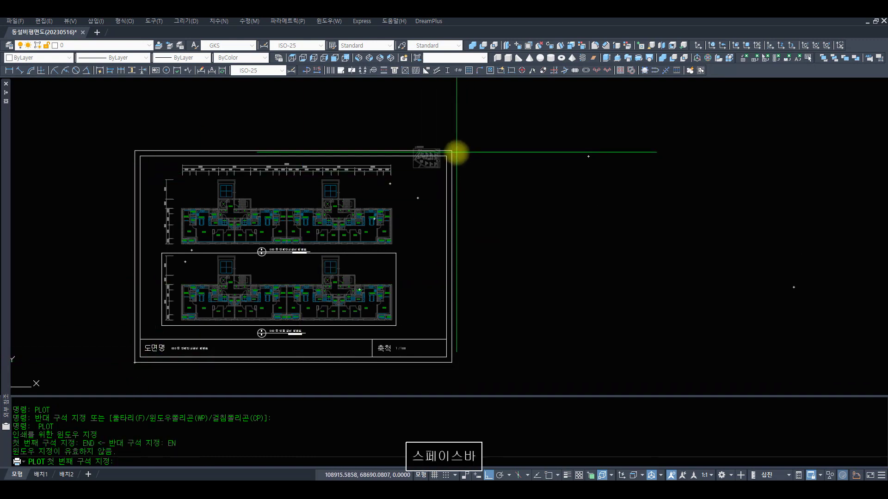
{"action": "left_click", "coordinate": [453, 150]}
{"action": "type", "text": "EN"}
{"action": "key", "text": "space"}
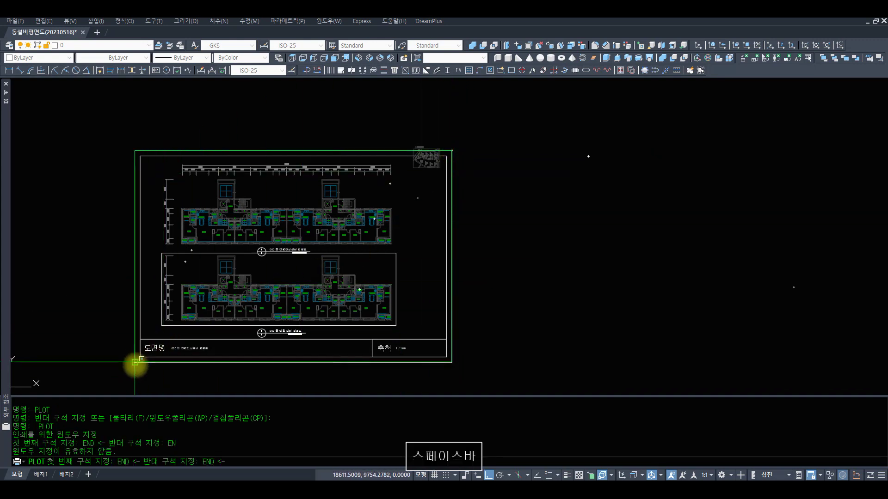
{"action": "left_click", "coordinate": [134, 363]}
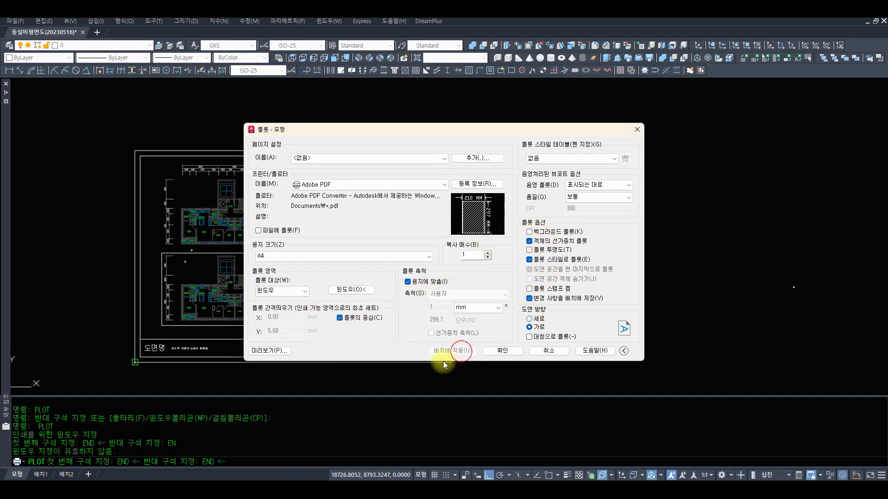
Preview the plotted sheet at closer range, and leave the preview and the plot setup
{"action": "left_click", "coordinate": [270, 351]}
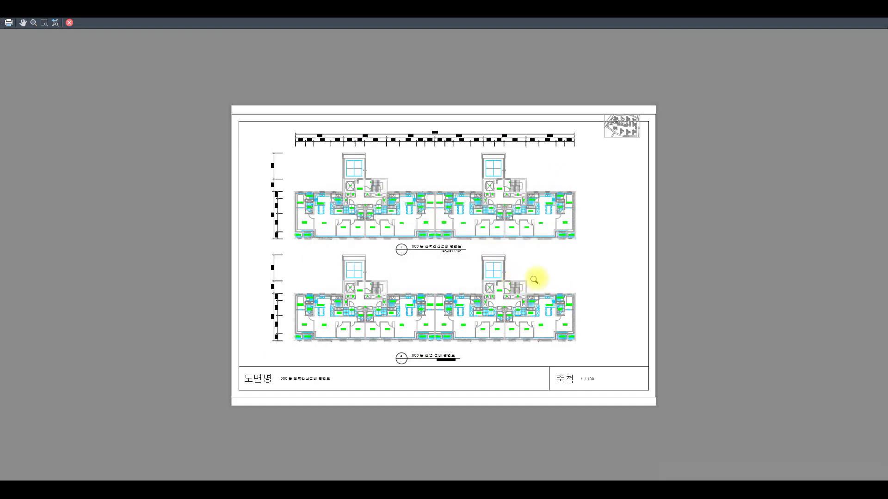
{"action": "left_click_drag", "start_coordinate": [572, 290], "coordinate": [712, 176]}
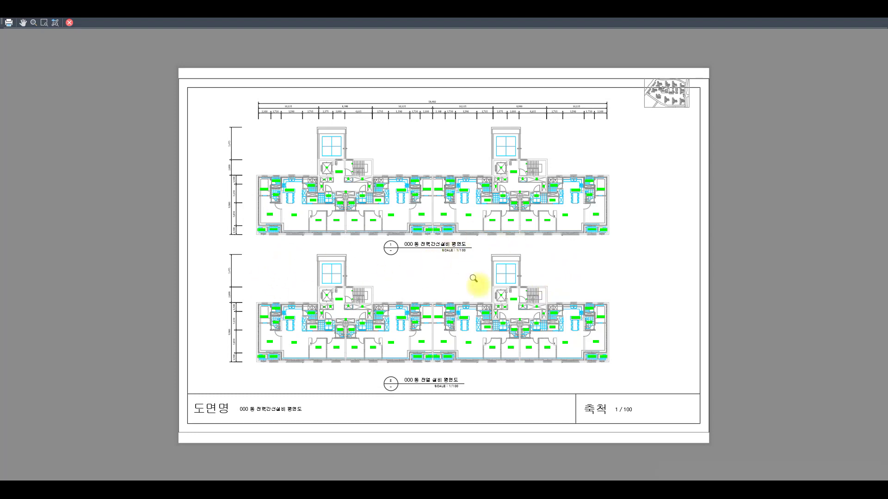
{"action": "key", "text": "Escape"}
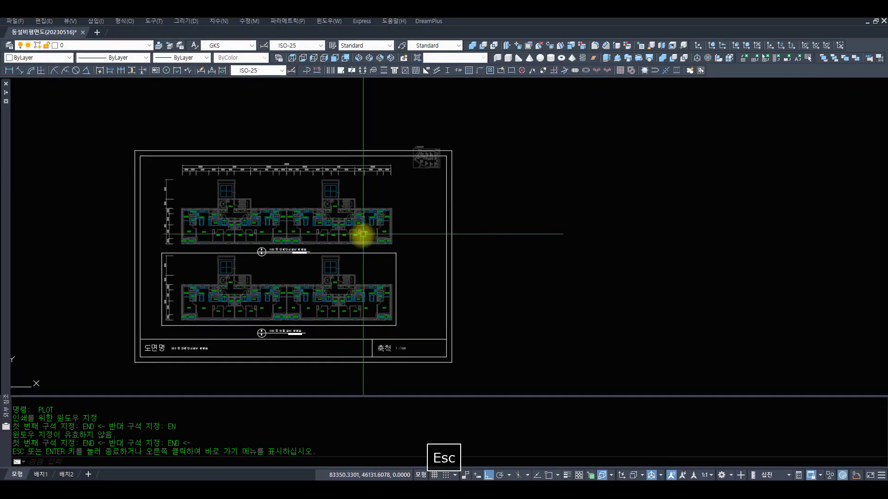
Start an incremental copy of the whole sheet, with the direction running from its frame's upper left endpoint to its upper right endpoint
{"action": "type", "text": "z"}
{"action": "key", "text": "space"}
{"action": "key", "text": "space"}
{"action": "mouse_move", "coordinate": [467, 245]}
{"action": "left_mouse_down"}
{"action": "mouse_move", "coordinate": [394, 335]}
{"action": "mouse_move", "coordinate": [394, 387]}
{"action": "left_mouse_up"}
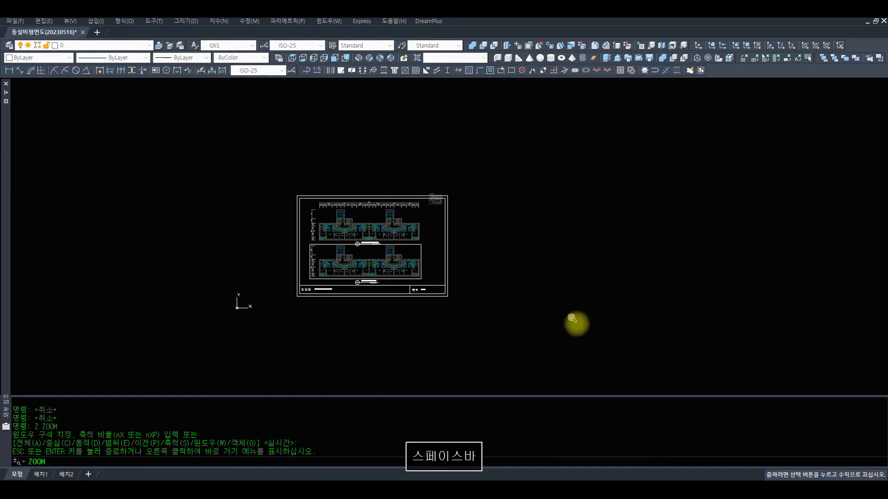
{"action": "key", "text": "space"}
{"action": "type", "text": "z"}
{"action": "key", "text": "space"}
{"action": "left_click", "coordinate": [664, 337]}
{"action": "left_click", "coordinate": [267, 134]}
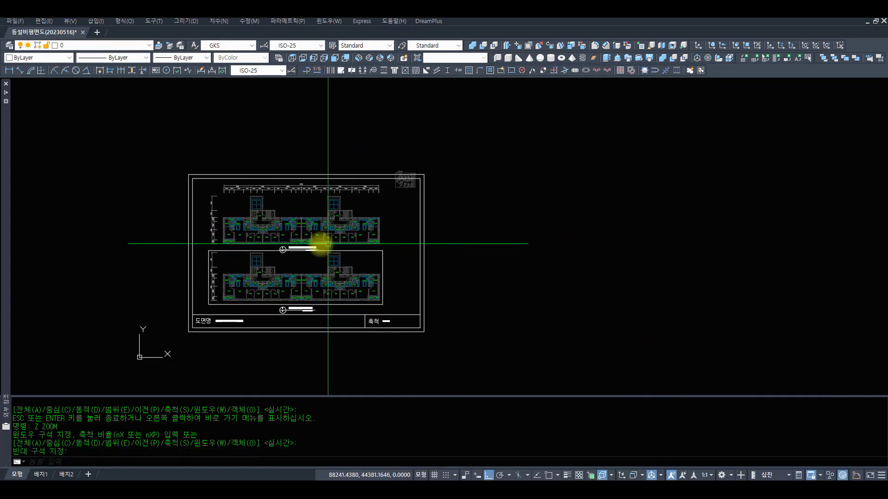
{"action": "type", "text": "co"}
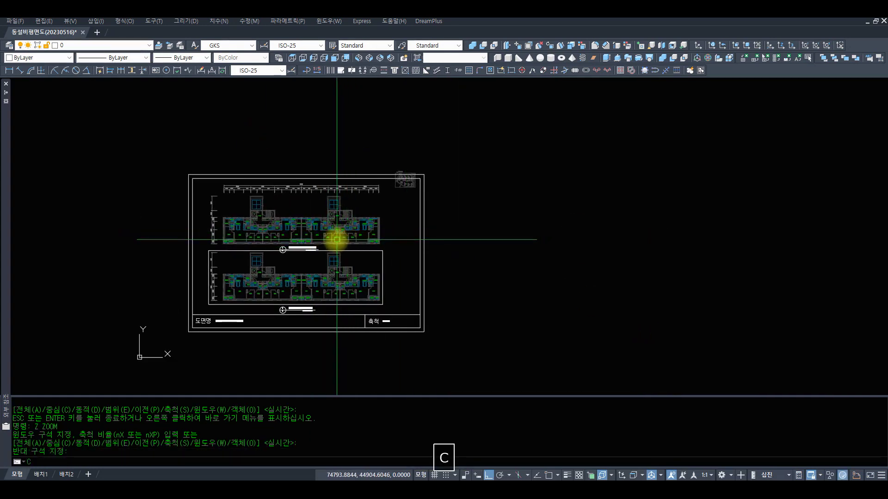
{"action": "key", "text": "space"}
{"action": "left_click", "coordinate": [471, 365]}
{"action": "left_click", "coordinate": [117, 134]}
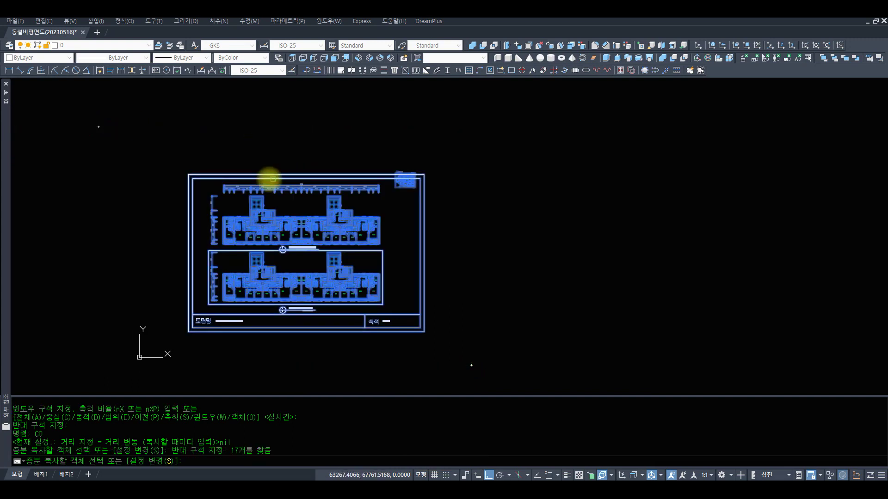
{"action": "key", "text": "space"}
{"action": "type", "text": "EN"}
{"action": "key", "text": "space"}
{"action": "left_click", "coordinate": [188, 175]}
{"action": "type", "text": "EN"}
{"action": "key", "text": "space"}
{"action": "left_click", "coordinate": [424, 174]}
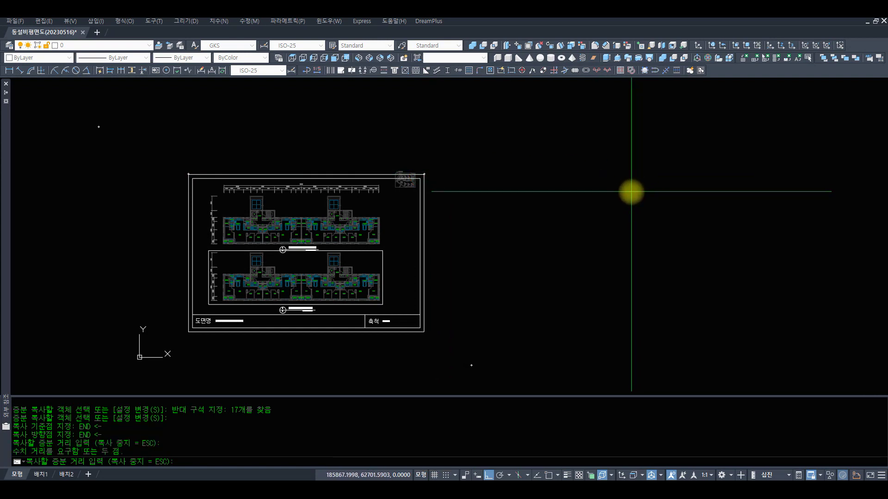
Set the copy increment to the sheet's width by picking the frame's endpoints, placing a copy directly beside the original
{"action": "key", "text": "Return"}
{"action": "type", "text": "END"}
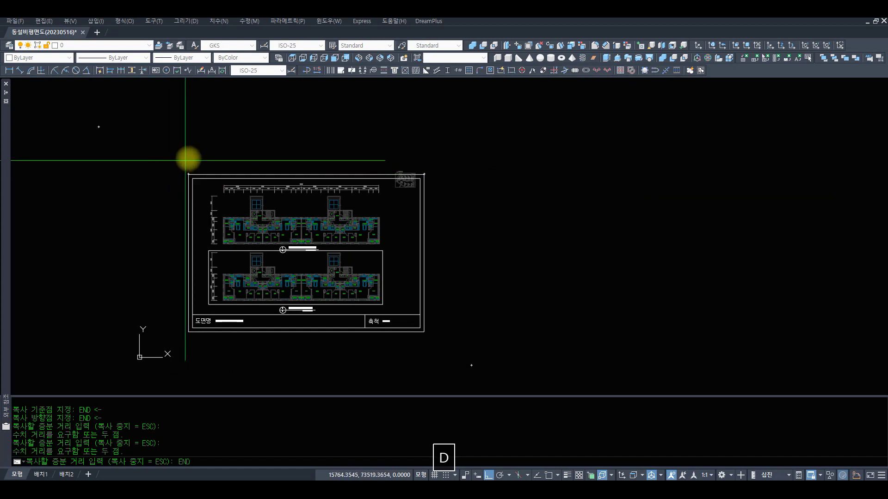
{"action": "key", "text": "space"}
{"action": "type", "text": "END <-  두 번째 점을 지정: EN"}
{"action": "key", "text": "space"}
{"action": "left_click", "coordinate": [484, 176]}
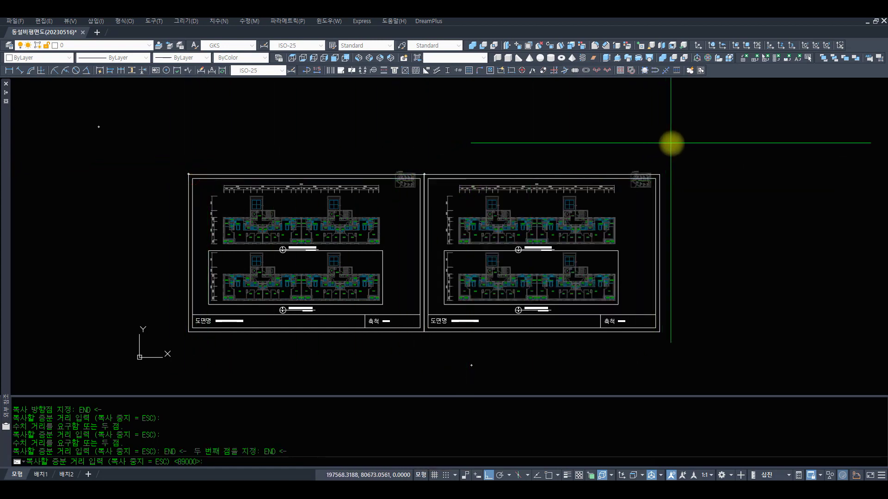
Add further copies of the sheet along the same row at the 89000 increment
{"action": "mouse_move", "coordinate": [672, 133]}
{"action": "middle_mouse_down"}
{"action": "mouse_move", "coordinate": [472, 222]}
{"action": "mouse_move", "coordinate": [479, 175]}
{"action": "mouse_move", "coordinate": [517, 136]}
{"action": "middle_mouse_up"}
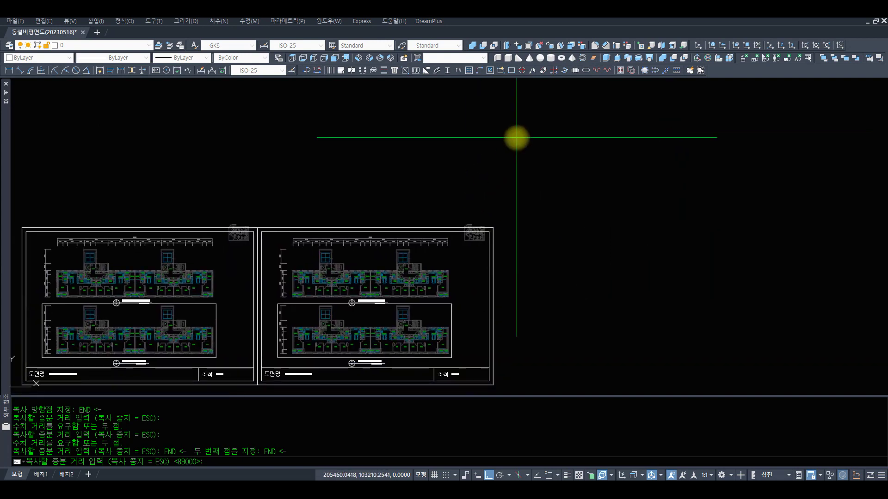
{"action": "key", "text": "Return"}
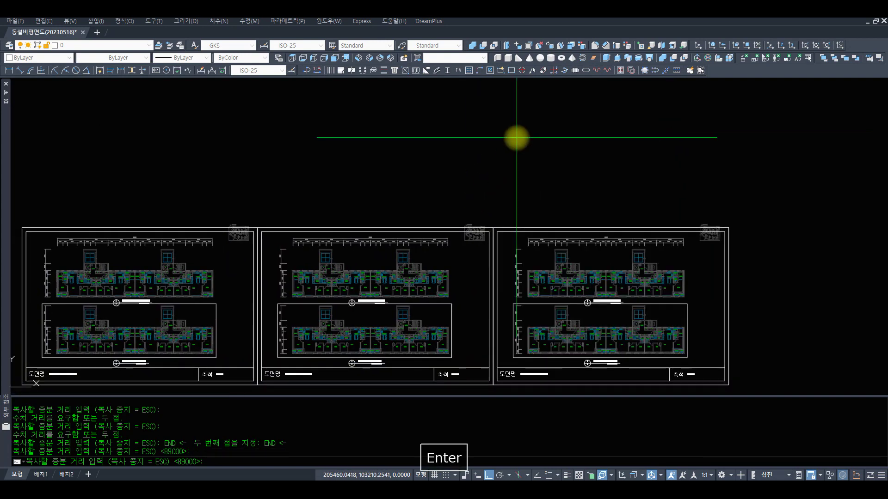
{"action": "key", "text": "Return"}
{"action": "key", "text": "Return"}
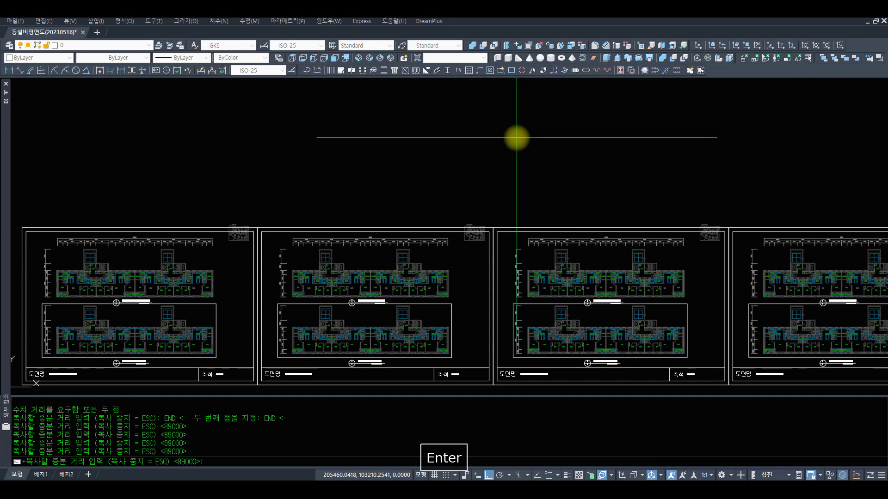
End the repeated copying and examine the complete row of sheet copies
{"action": "key", "text": "Escape"}
{"action": "type", "text": "z"}
{"action": "key", "text": "space"}
{"action": "key", "text": "space"}
{"action": "mouse_move", "coordinate": [621, 211]}
{"action": "left_mouse_down"}
{"action": "mouse_move", "coordinate": [577, 318]}
{"action": "mouse_move", "coordinate": [576, 344]}
{"action": "left_mouse_up"}
{"action": "key", "text": "Escape"}
{"action": "type", "text": "z"}
{"action": "key", "text": "space"}
{"action": "type", "text": "e"}
{"action": "key", "text": "space"}
{"action": "left_click", "coordinate": [698, 290]}
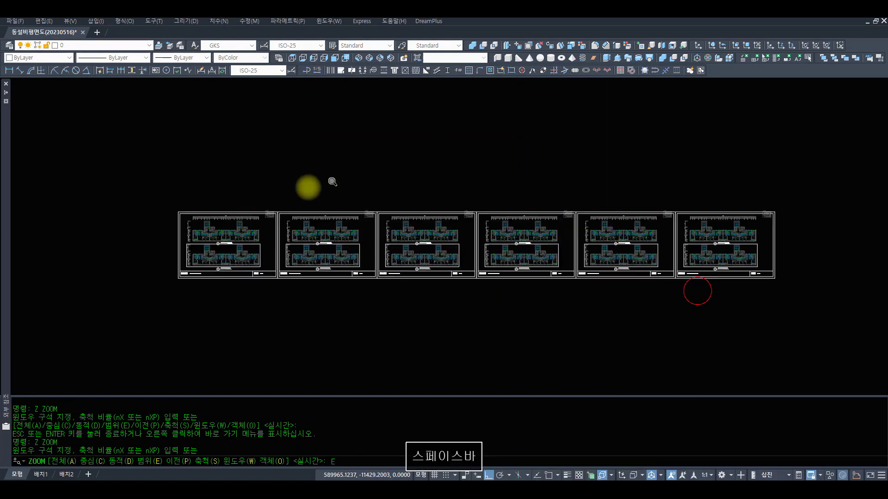
{"action": "key", "text": "Escape"}
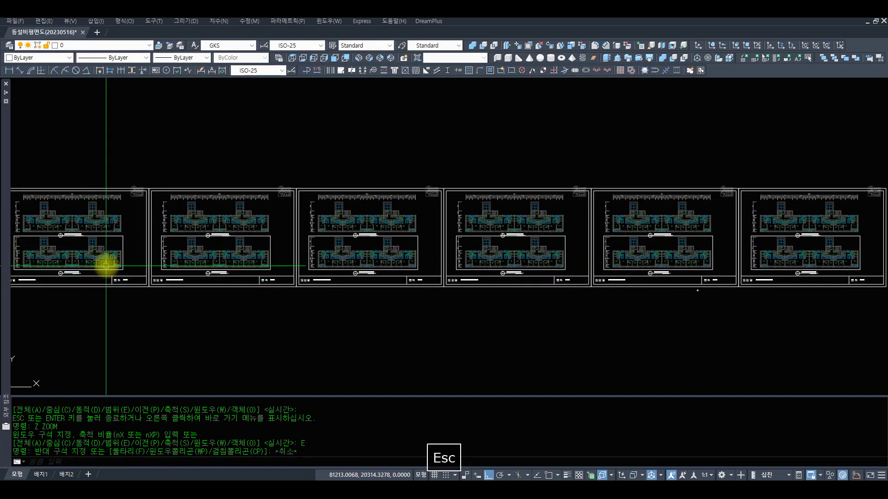
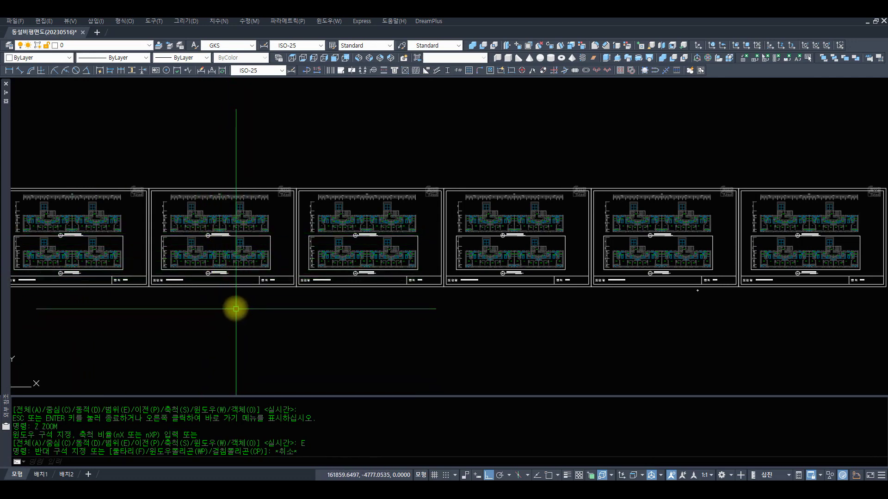
Examine the first sheets of the row at closer range and with the empty area beside them
{"action": "scroll", "coordinate": [243, 281], "scroll_direction": "up", "scroll_amount": 5}
{"action": "scroll", "coordinate": [231, 254], "scroll_direction": "down", "scroll_amount": 3}
{"action": "type", "text": "z"}
{"action": "mouse_move", "coordinate": [336, 192]}
{"action": "left_mouse_down"}
{"action": "mouse_move", "coordinate": [323, 238]}
{"action": "mouse_move", "coordinate": [338, 314]}
{"action": "left_mouse_up"}
{"action": "key", "text": "space"}
{"action": "type", "text": "z z"}
{"action": "left_click", "coordinate": [559, 302]}
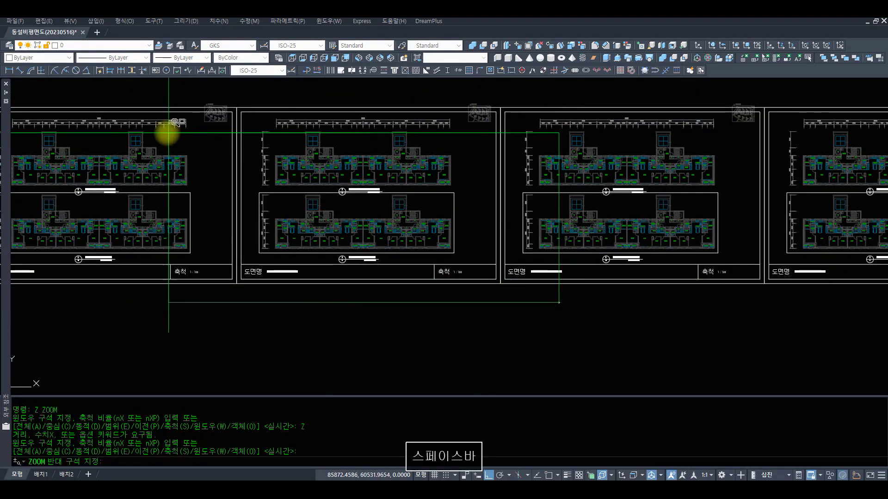
{"action": "left_click", "coordinate": [168, 133]}
{"action": "type", "text": "z"}
{"action": "left_click_drag", "start_coordinate": [434, 158], "coordinate": [333, 324]}
{"action": "key", "text": "space"}
{"action": "type", "text": "z"}
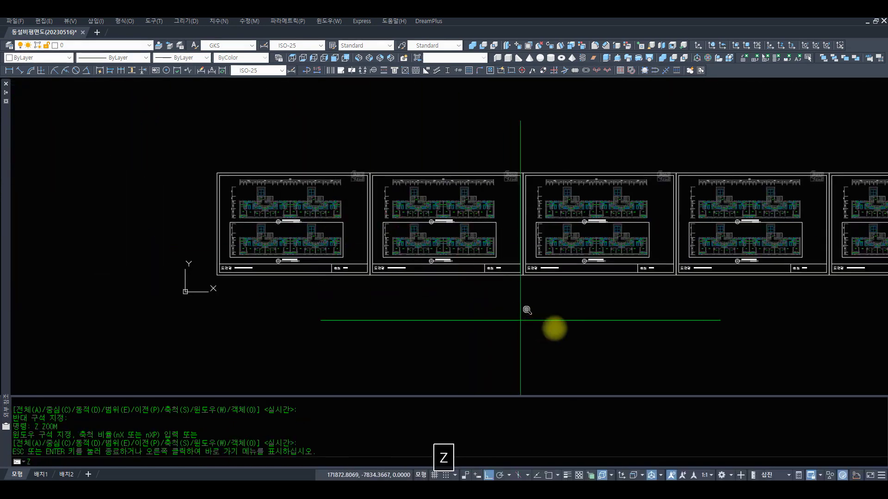
Copy the first sheet's upper floor plan, with its attached reference, to the empty area left of the row
{"action": "type", "text": " z"}
{"action": "left_click", "coordinate": [587, 321]}
{"action": "left_click", "coordinate": [166, 123]}
{"action": "type", "text": "c"}
{"action": "key", "text": "space"}
{"action": "left_click", "coordinate": [370, 213]}
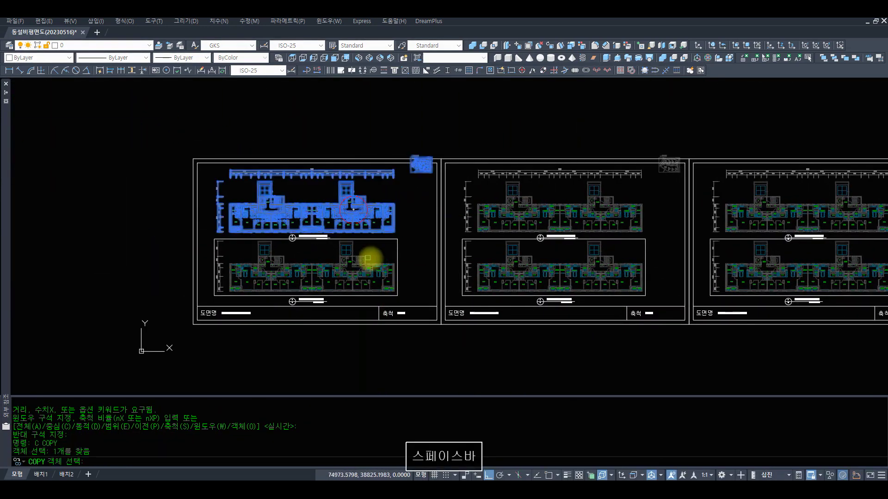
{"action": "key", "text": "space"}
{"action": "left_click", "coordinate": [393, 212]}
{"action": "scroll", "coordinate": [248, 210], "scroll_direction": "down", "scroll_amount": 3}
{"action": "middle_click_drag", "start_coordinate": [248, 210], "coordinate": [487, 227]}
{"action": "left_click", "coordinate": [345, 218]}
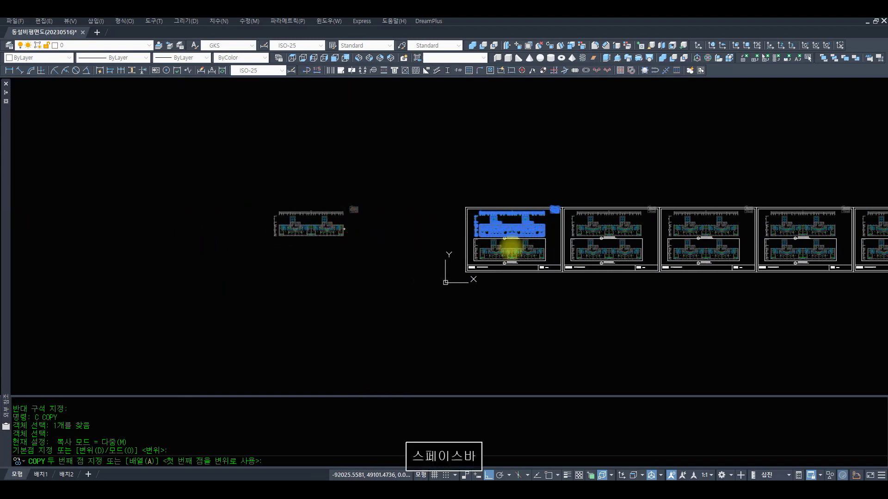
{"action": "key", "text": "space"}
Start a copy with base point, using the lower left endpoint of the first sheet's frame as the base
{"action": "type", "text": "z"}
{"action": "key", "text": "space"}
{"action": "type", "text": "z"}
{"action": "key", "text": "space"}
{"action": "left_click", "coordinate": [719, 305]}
{"action": "left_click", "coordinate": [348, 182]}
{"action": "key", "text": "ctrl+shift+x"}
{"action": "key", "text": "Escape"}
{"action": "key", "text": "Escape"}
{"action": "key", "text": "ctrl+shift+c"}
{"action": "type", "text": "END"}
{"action": "key", "text": "space"}
{"action": "left_click", "coordinate": [287, 326]}
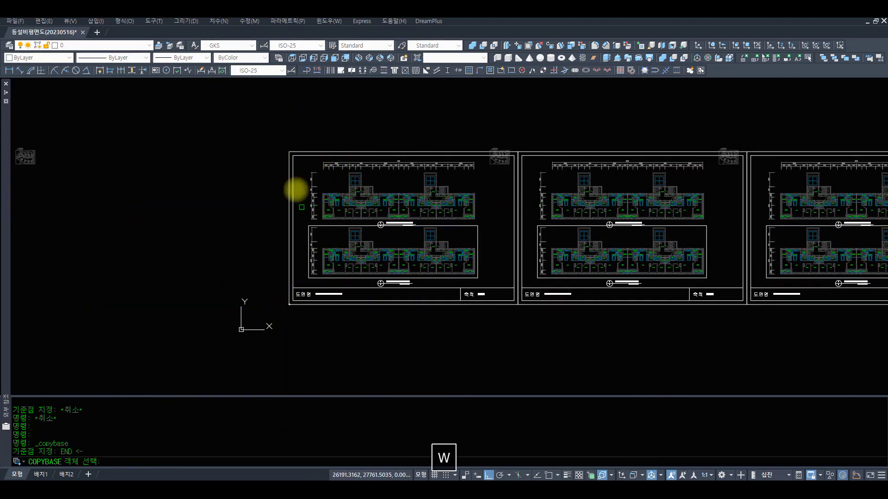
Select the whole first sheet with a window, exclude both floor plans, and copy the selection to the clipboard
{"action": "type", "text": "W"}
{"action": "key", "text": "space"}
{"action": "left_click", "coordinate": [285, 124]}
{"action": "left_click", "coordinate": [527, 334]}
{"action": "left_click", "coordinate": [440, 249], "text": "shift"}
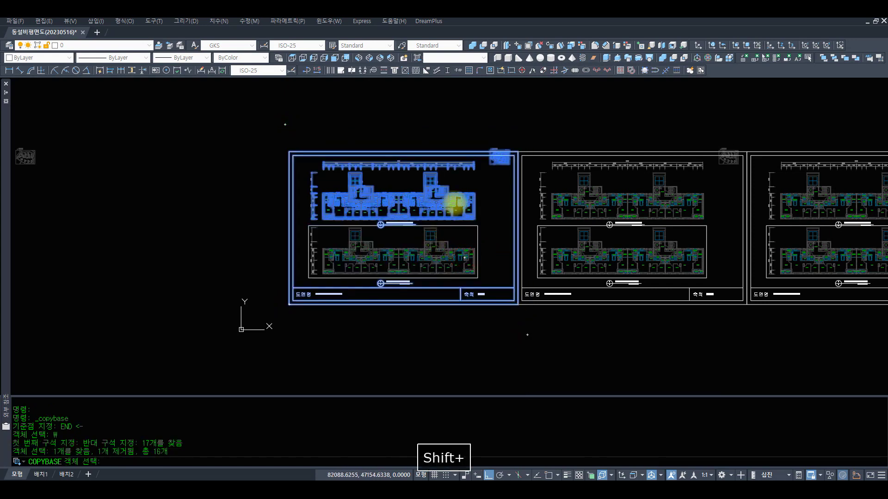
{"action": "left_click", "coordinate": [452, 199], "text": "shift"}
{"action": "key", "text": "space"}
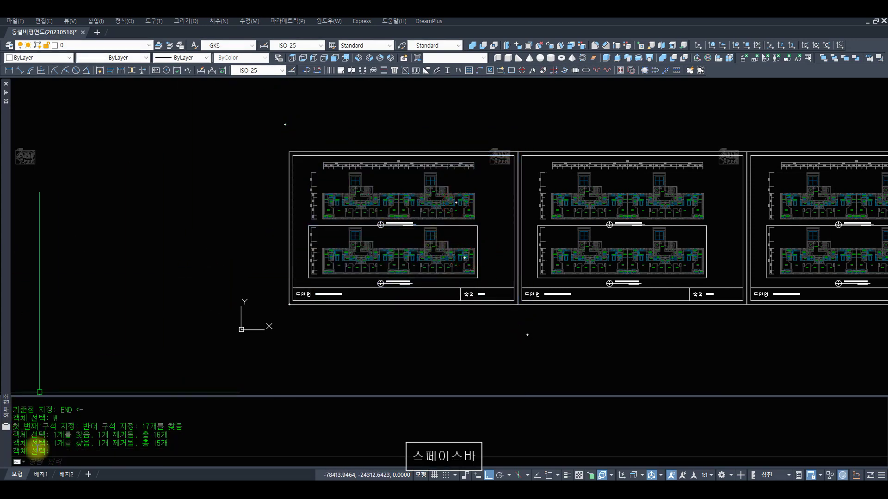
Switch to the layout 배치1 and paste the copied sheet frame with its titles there
{"action": "left_click", "coordinate": [41, 475]}
{"action": "type", "text": "Z"}
{"action": "key", "text": "space"}
{"action": "key", "text": "space"}
{"action": "left_click_drag", "start_coordinate": [281, 177], "coordinate": [248, 331]}
{"action": "key", "text": "space"}
{"action": "type", "text": "R"}
{"action": "key", "text": "space"}
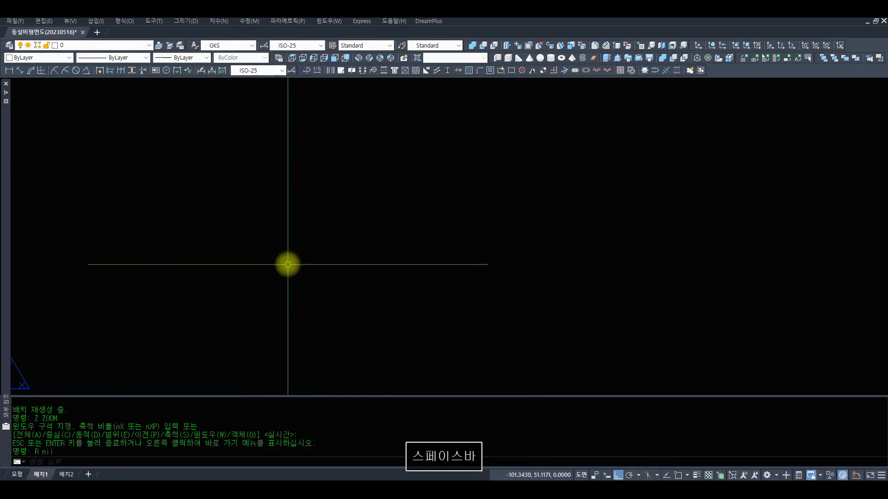
{"action": "key", "text": "ctrl+v"}
{"action": "left_click", "coordinate": [191, 280]}
{"action": "type", "text": "Z"}
{"action": "key", "text": "space"}
{"action": "type", "text": "A"}
{"action": "key", "text": "space"}
Create a rectangular MVIEW viewport inside the sheet frame, filling the space above the upper plan title
{"action": "type", "text": "Z"}
{"action": "key", "text": "Escape"}
{"action": "type", "text": "Z"}
{"action": "key", "text": "space"}
{"action": "key", "text": "space"}
{"action": "left_click_drag", "start_coordinate": [436, 164], "coordinate": [430, 286]}
{"action": "key", "text": "space"}
{"action": "type", "text": "Z Z"}
{"action": "left_click", "coordinate": [660, 342]}
{"action": "left_click", "coordinate": [240, 111]}
{"action": "type", "text": "R R "}
{"action": "type", "text": "MV"}
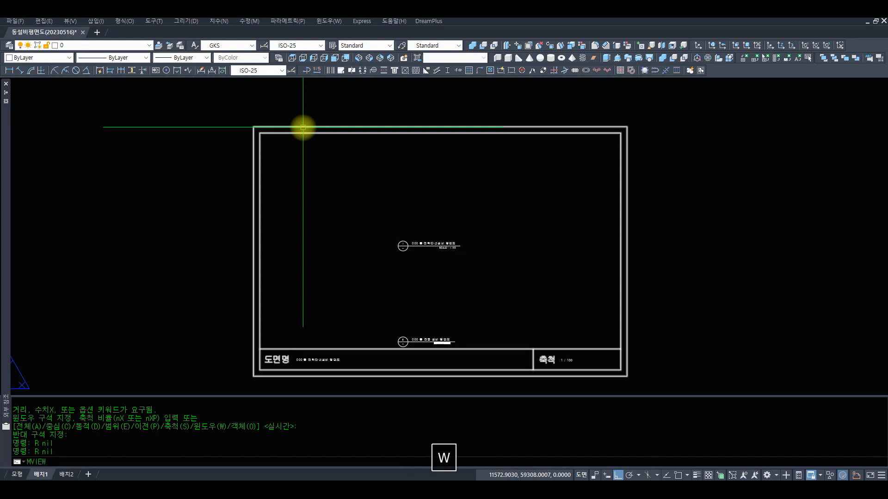
{"action": "key", "text": "space"}
{"action": "left_click", "coordinate": [269, 142]}
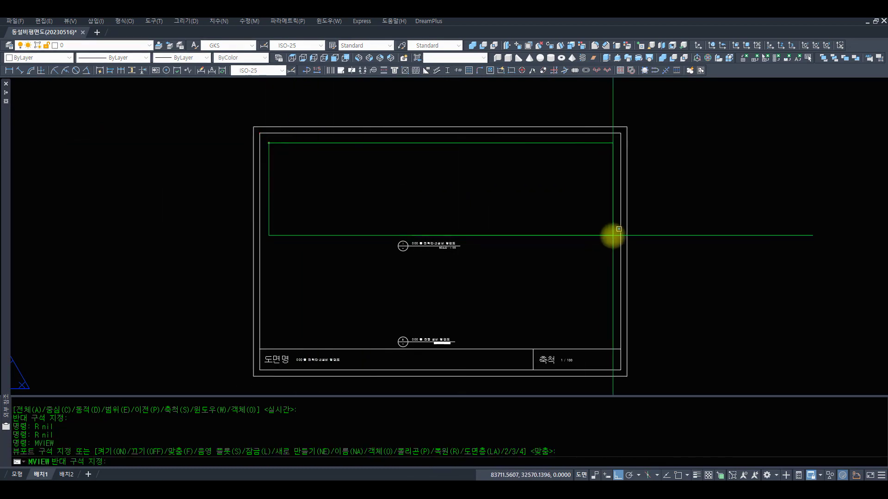
{"action": "left_click", "coordinate": [599, 236]}
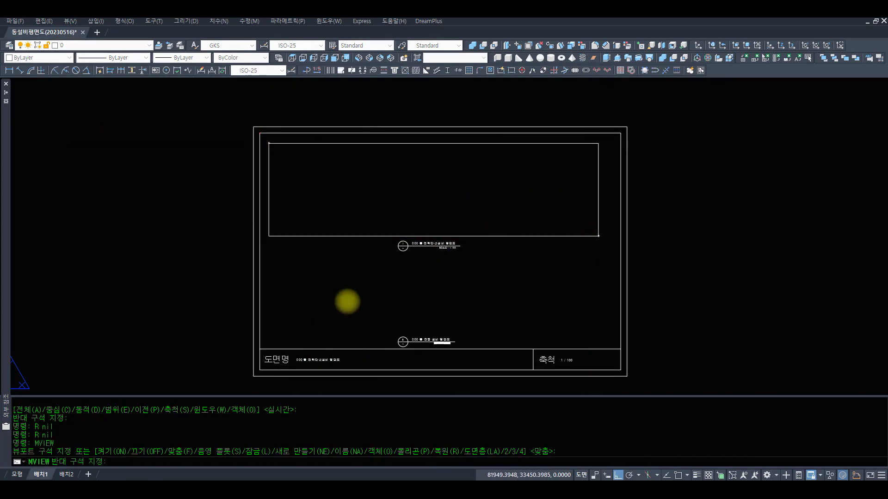
Activate the viewport and frame the separate floor plan copy left of the sheet row in it
{"action": "double_click", "coordinate": [341, 169]}
{"action": "type", "text": "z"}
{"action": "key", "text": "space"}
{"action": "key", "text": "space"}
{"action": "key", "text": "space"}
{"action": "type", "text": "z"}
{"action": "key", "text": "space"}
{"action": "type", "text": "z"}
{"action": "left_click", "coordinate": [329, 195]}
{"action": "left_click", "coordinate": [285, 178]}
{"action": "type", "text": "r z"}
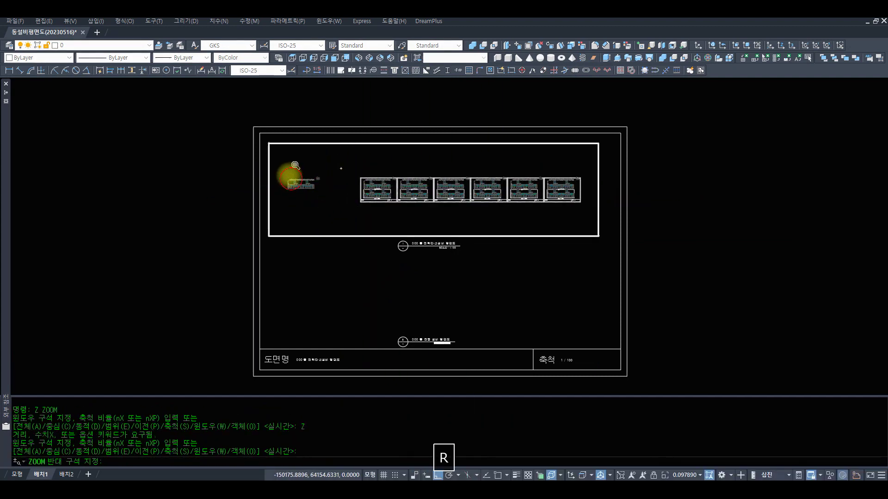
{"action": "left_click_drag", "start_coordinate": [492, 189], "coordinate": [478, 217]}
{"action": "type", "text": "z z"}
{"action": "left_click", "coordinate": [480, 198]}
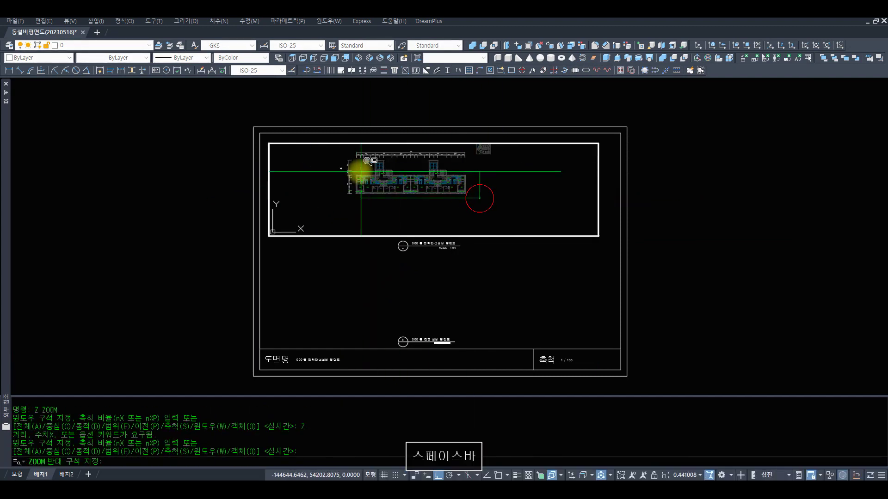
{"action": "left_click", "coordinate": [344, 151]}
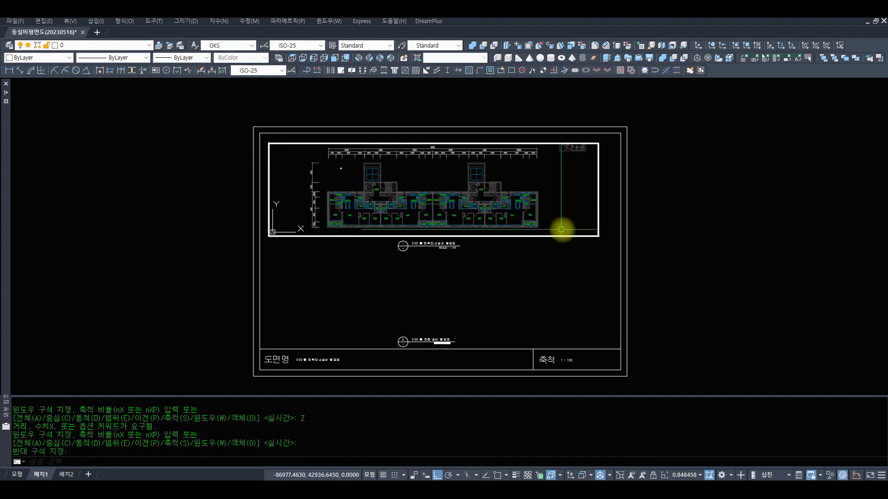
Return to paper space, set the viewport's scale to 1:1, and clear the selection
{"action": "double_click", "coordinate": [591, 247]}
{"action": "left_click", "coordinate": [588, 239]}
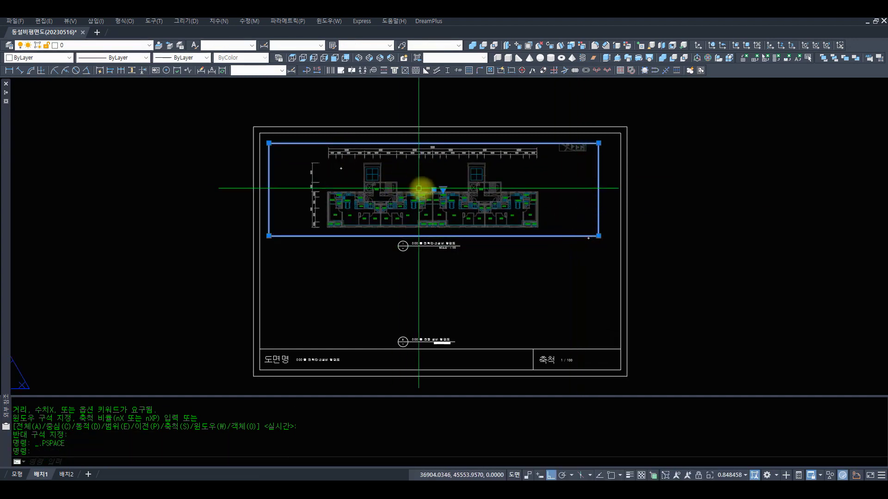
{"action": "left_click", "coordinate": [443, 189]}
{"action": "left_click", "coordinate": [469, 209]}
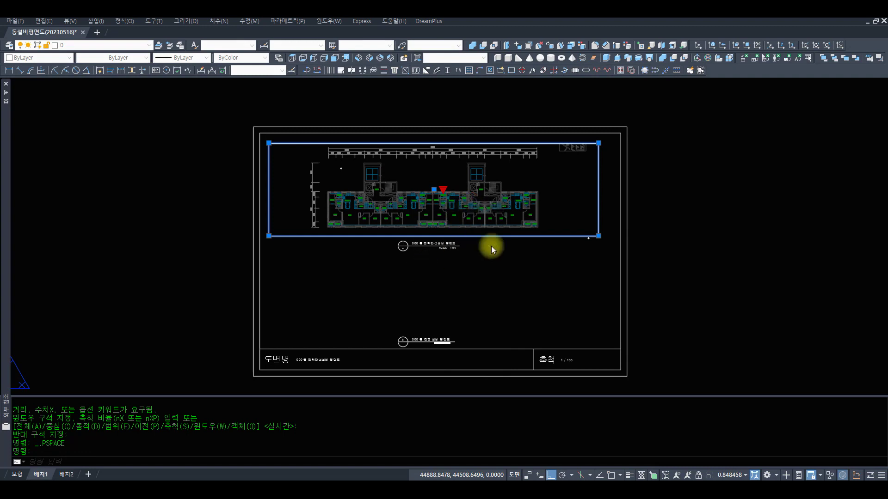
{"action": "left_click", "coordinate": [440, 190]}
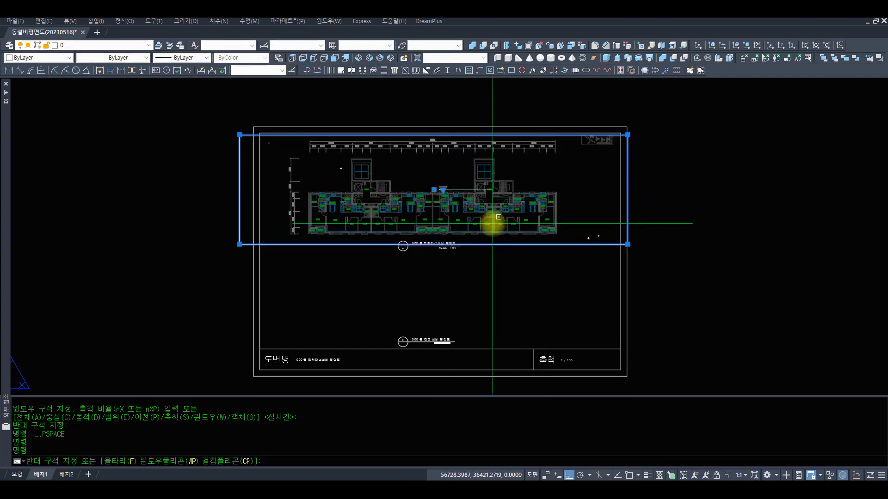
{"action": "key", "text": "Escape"}
{"action": "key", "text": "Escape"}
{"action": "key", "text": "Escape"}
Stretch the viewport's left side from its upper left endpoint perpendicular to the inner frame's left line
{"action": "type", "text": "z"}
{"action": "left_click", "coordinate": [740, 297]}
{"action": "left_click", "coordinate": [135, 95]}
{"action": "type", "text": "r st c"}
{"action": "left_click", "coordinate": [164, 133]}
{"action": "left_click", "coordinate": [70, 276]}
{"action": "key", "text": "space"}
{"action": "type", "text": "end"}
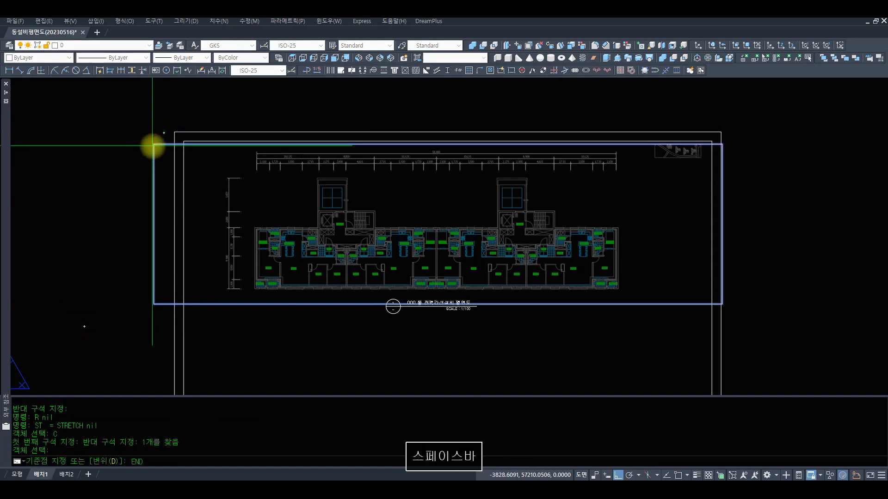
{"action": "key", "text": "space"}
{"action": "left_click", "coordinate": [153, 145]}
{"action": "type", "text": "per"}
{"action": "key", "text": "space"}
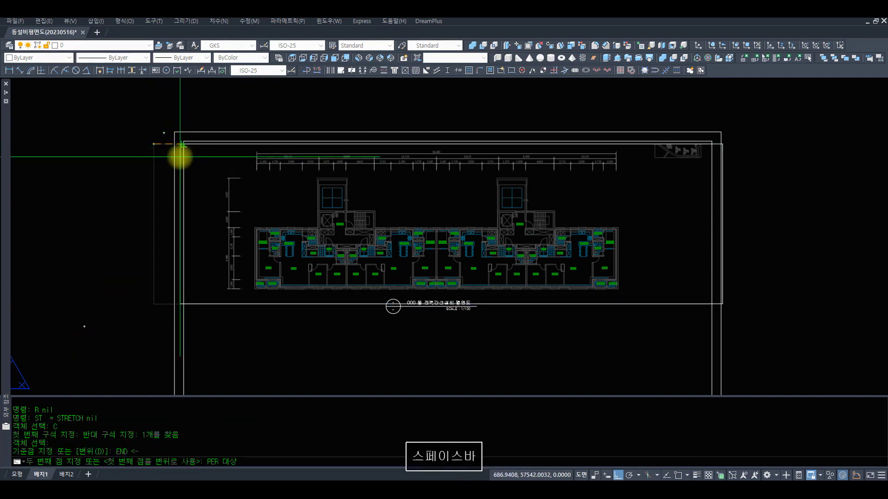
{"action": "left_click", "coordinate": [183, 154]}
Stretch the viewport's upper right corner perpendicular to the inner frame's right line
{"action": "left_click", "coordinate": [690, 323]}
{"action": "left_click", "coordinate": [676, 278]}
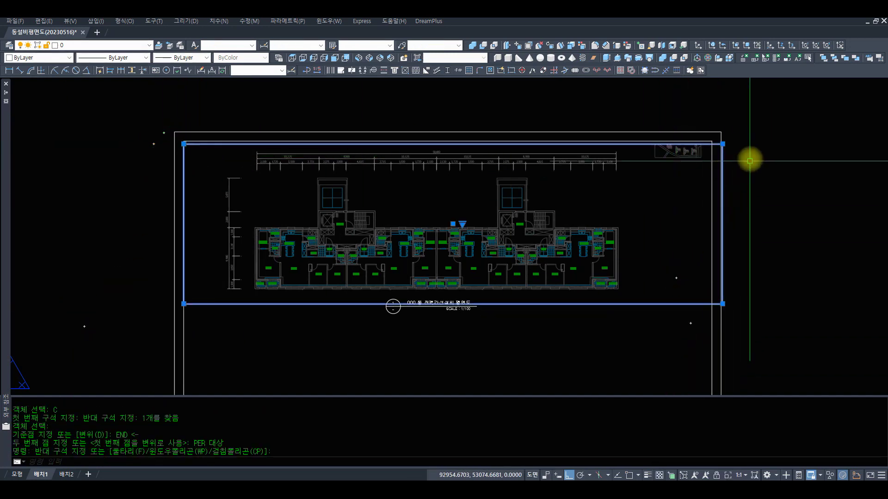
{"action": "left_click", "coordinate": [723, 144]}
{"action": "type", "text": "perr"}
{"action": "key", "text": "space"}
{"action": "type", "text": "per"}
{"action": "key", "text": "space"}
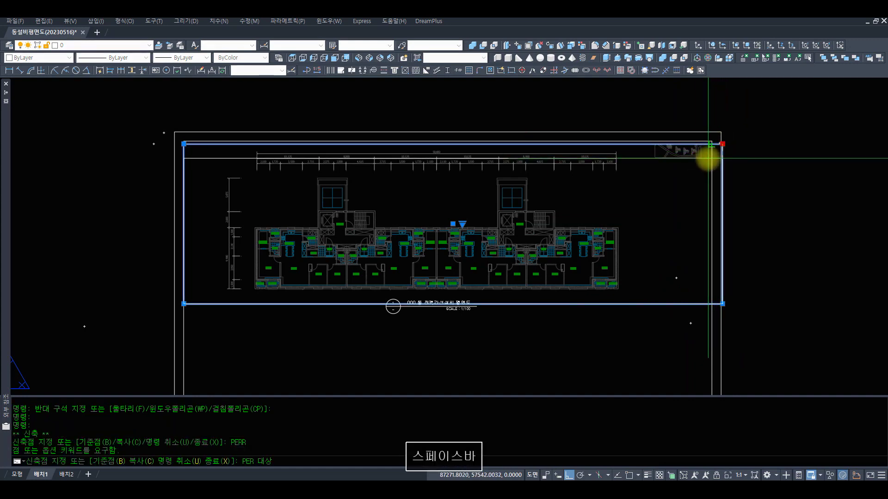
{"action": "left_click", "coordinate": [713, 145]}
Raise the viewport's upper right corner to the inner frame's upper right endpoint and clear the selection
{"action": "left_click", "coordinate": [711, 144]}
{"action": "type", "text": "end"}
{"action": "key", "text": "space"}
{"action": "left_click", "coordinate": [712, 141]}
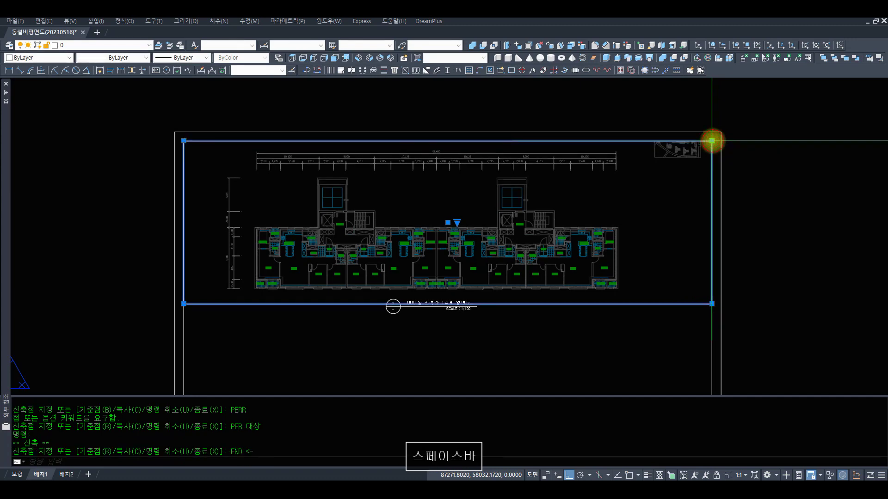
{"action": "key", "text": "Escape"}
{"action": "key", "text": "Escape"}
Copy the viewport directly below itself, from its upper right endpoint to its lower right endpoint
{"action": "type", "text": "z"}
{"action": "key", "text": "space"}
{"action": "key", "text": "space"}
{"action": "left_click_drag", "start_coordinate": [484, 149], "coordinate": [485, 267]}
{"action": "key", "text": "space"}
{"action": "key", "text": "z"}
{"action": "key", "text": "space"}
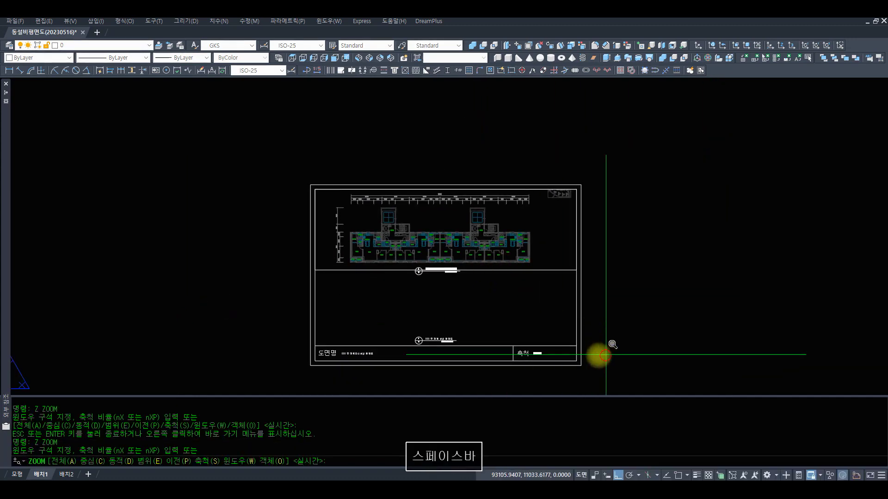
{"action": "left_click", "coordinate": [605, 356]}
{"action": "left_click", "coordinate": [255, 155]}
{"action": "type", "text": "r c"}
{"action": "left_click", "coordinate": [646, 285]}
{"action": "left_click", "coordinate": [607, 212]}
{"action": "key", "text": "space"}
{"action": "type", "text": "end"}
{"action": "key", "text": "space"}
{"action": "left_click", "coordinate": [679, 131]}
{"action": "type", "text": "end"}
{"action": "key", "text": "space"}
{"action": "left_click", "coordinate": [679, 259]}
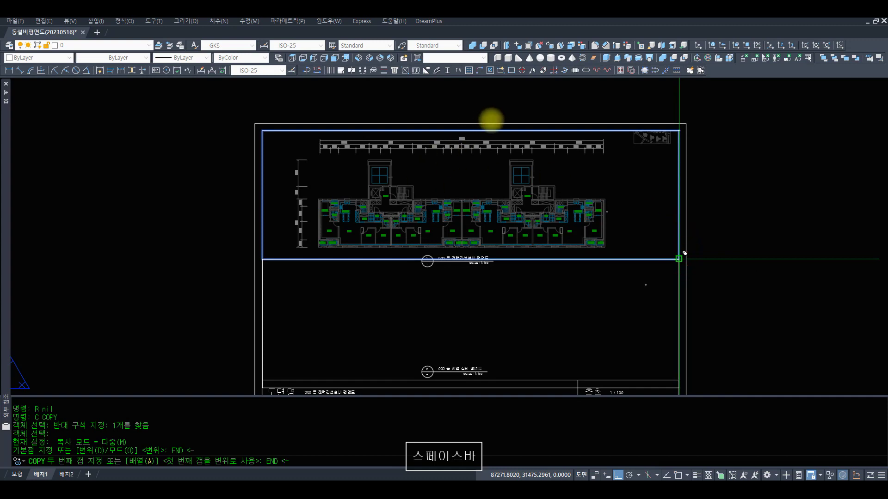
Finish copying the viewport and lower the copy's top edge to just above its plan, cropping out the upper dimension strings
{"action": "key", "text": "space"}
{"action": "type", "text": "z"}
{"action": "key", "text": "space"}
{"action": "key", "text": "Escape"}
{"action": "type", "text": "r z"}
{"action": "left_click_drag", "start_coordinate": [481, 174], "coordinate": [498, 324]}
{"action": "key", "text": "space"}
{"action": "type", "text": "z z"}
{"action": "left_click", "coordinate": [601, 339]}
{"action": "left_click", "coordinate": [308, 199]}
{"action": "type", "text": "r"}
{"action": "key", "text": "Escape"}
{"action": "left_click", "coordinate": [457, 344]}
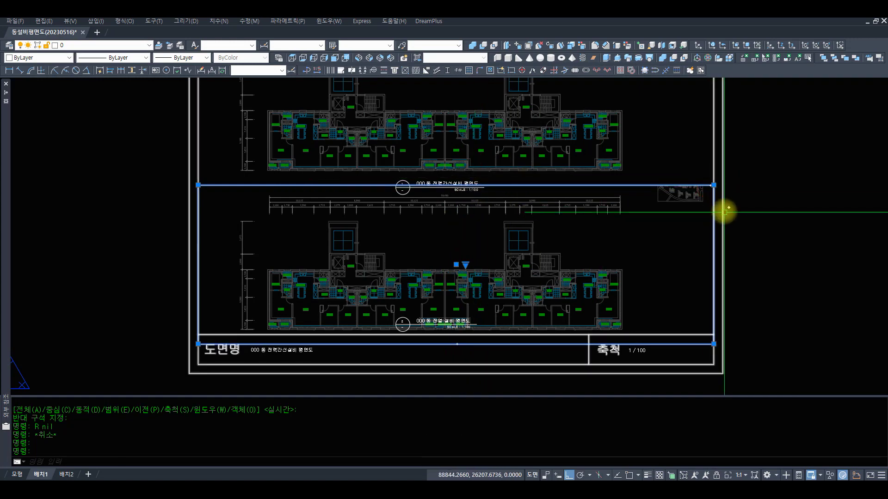
{"action": "left_click", "coordinate": [714, 185]}
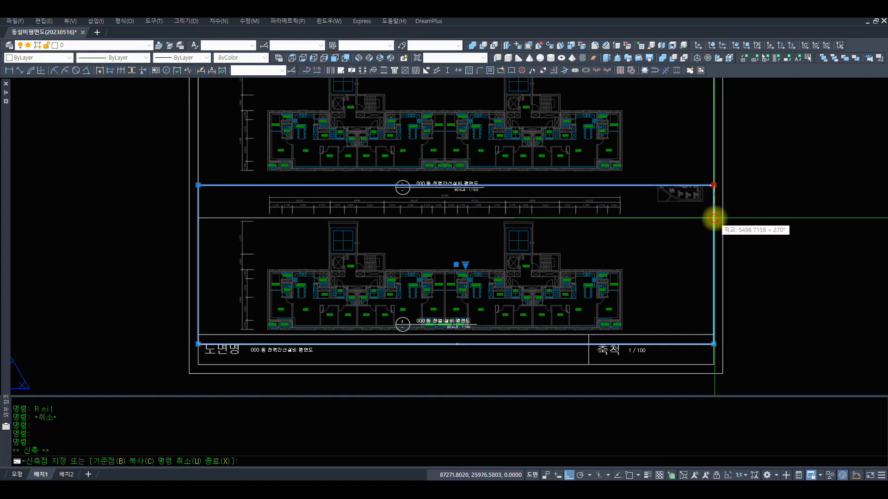
{"action": "left_click", "coordinate": [713, 218]}
{"action": "key", "text": "Escape"}
{"action": "key", "text": "Escape"}
Move the cropped lower viewport up from its upper right endpoint to the upper viewport's lower right endpoint
{"action": "type", "text": "m"}
{"action": "left_click", "coordinate": [674, 208]}
{"action": "left_click", "coordinate": [639, 237]}
{"action": "key", "text": "space"}
{"action": "type", "text": "end"}
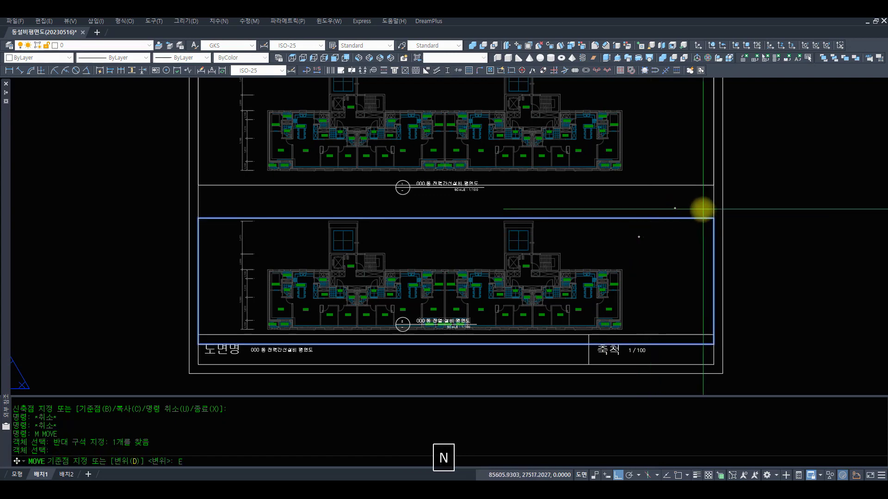
{"action": "left_click", "coordinate": [700, 214]}
{"action": "type", "text": "end"}
{"action": "left_click", "coordinate": [714, 185]}
Start a plot of layout 배치1 and load the previous plot's settings (이전 플롯), dismissing the plotter warning
{"action": "type", "text": "z"}
{"action": "left_click_drag", "start_coordinate": [594, 123], "coordinate": [545, 296]}
{"action": "key", "text": "space"}
{"action": "type", "text": "z z"}
{"action": "left_click", "coordinate": [618, 310]}
{"action": "left_click", "coordinate": [240, 108]}
{"action": "type", "text": "r r plot"}
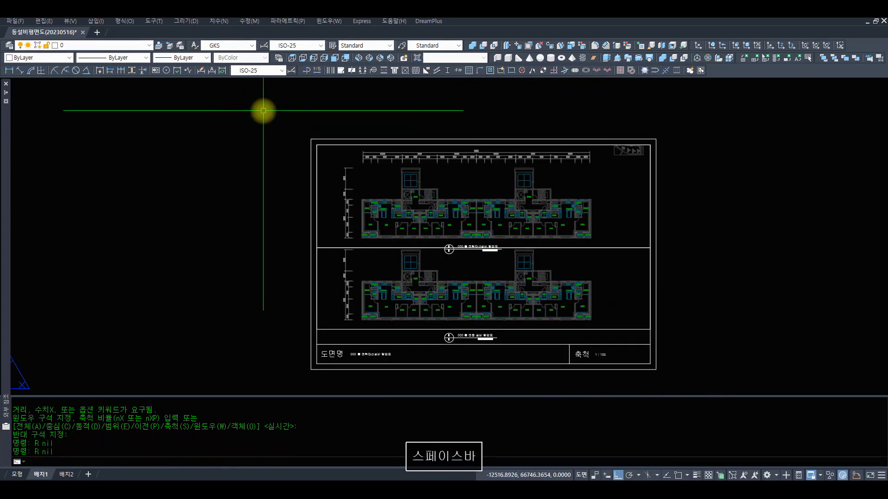
{"action": "key", "text": "Return"}
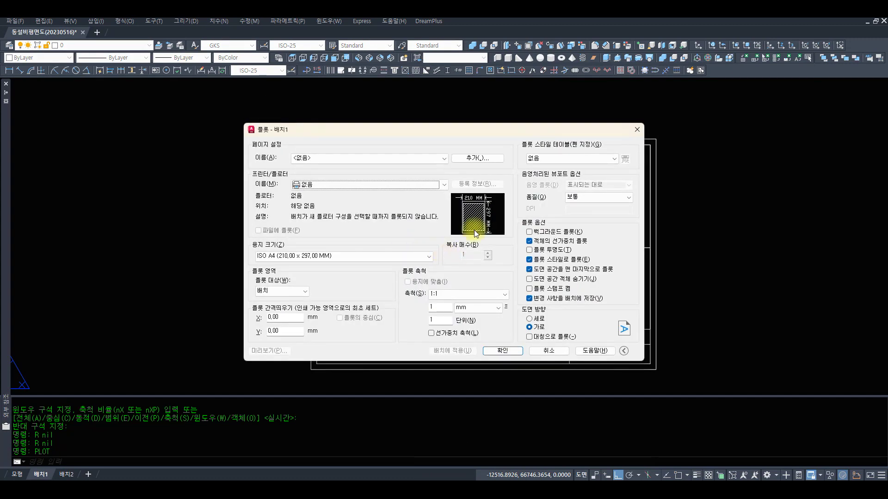
{"action": "key", "text": "alt+a"}
{"action": "key", "text": "Down"}
{"action": "key", "text": "Escape"}
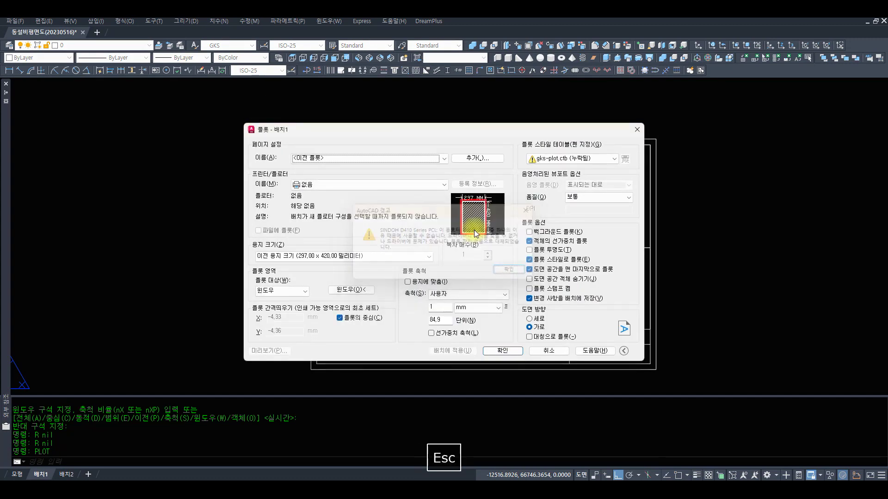
Set the plotter to Adobe PDF and the paper size to A3
{"action": "left_click", "coordinate": [355, 183]}
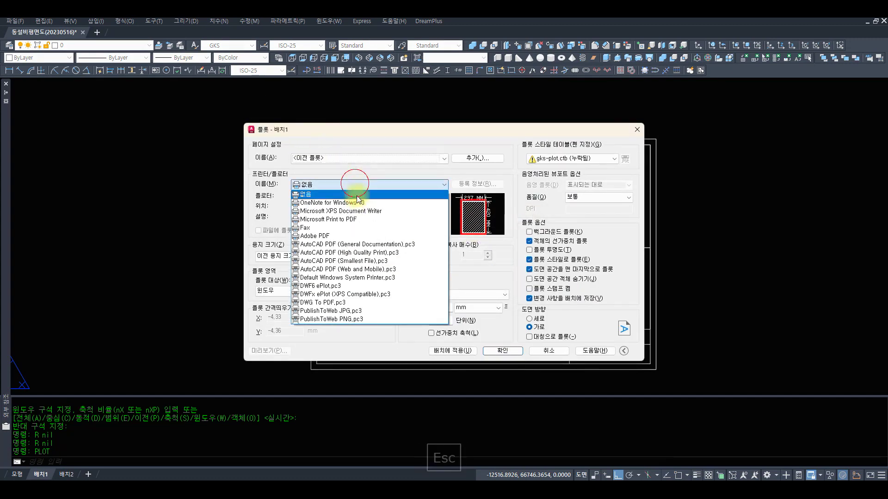
{"action": "left_click", "coordinate": [351, 236]}
{"action": "left_click", "coordinate": [351, 257]}
{"action": "left_click", "coordinate": [336, 245]}
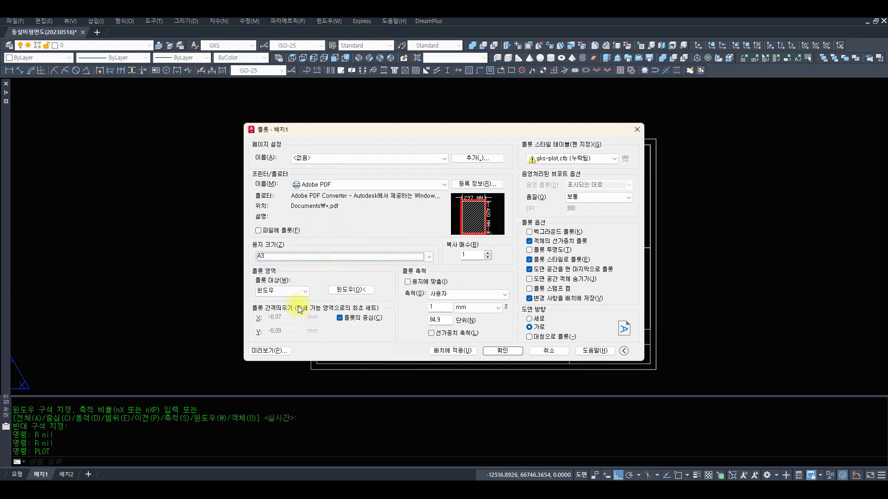
Define the plot window from the outer frame's lower left endpoint to its upper right endpoint, fit it to the paper and apply to the layout
{"action": "left_click", "coordinate": [350, 290]}
{"action": "type", "text": "end"}
{"action": "key", "text": "space"}
{"action": "left_click", "coordinate": [312, 369]}
{"action": "type", "text": "end"}
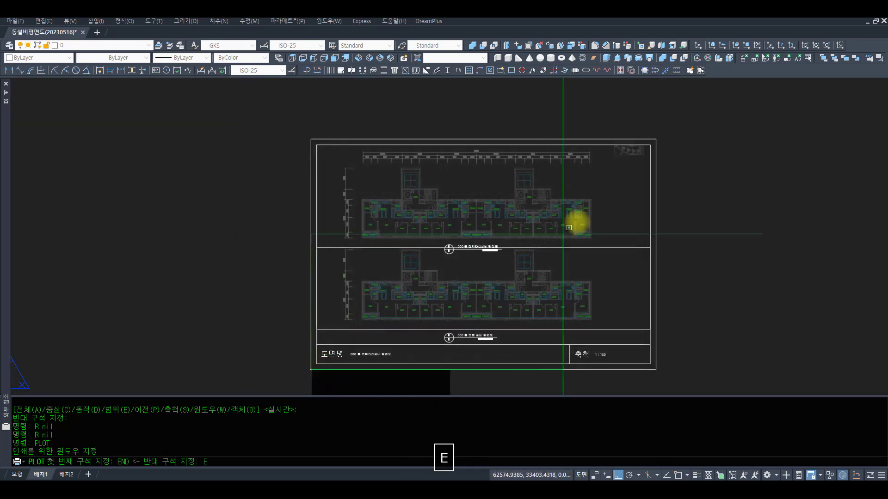
{"action": "key", "text": "space"}
{"action": "left_click", "coordinate": [656, 139]}
{"action": "left_click", "coordinate": [422, 282]}
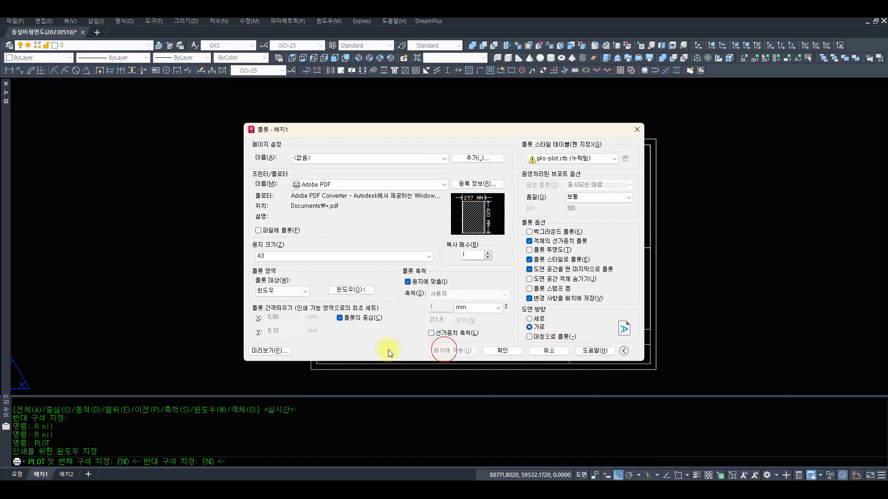
Preview the plot of the two-plan sheet, inspect it and leave the plot setup without plotting
{"action": "left_click", "coordinate": [267, 350]}
{"action": "left_click_drag", "start_coordinate": [520, 241], "coordinate": [579, 135]}
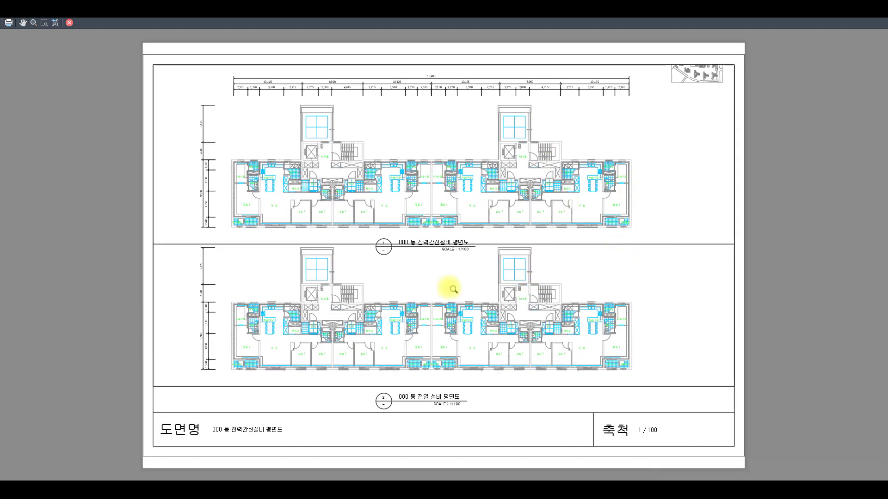
{"action": "key", "text": "Escape"}
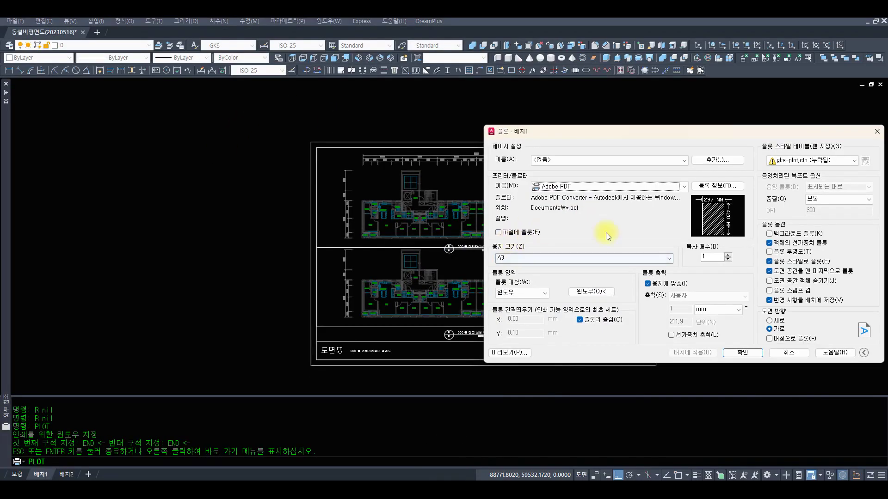
{"action": "key", "text": "Escape"}
Examine the two-plan sheet in the layout, checking the lower plan and its title up close and the sheet as a whole
{"action": "type", "text": "z"}
{"action": "key", "text": "space"}
{"action": "type", "text": "z"}
{"action": "key", "text": "space"}
{"action": "type", "text": "z"}
{"action": "key", "text": "space"}
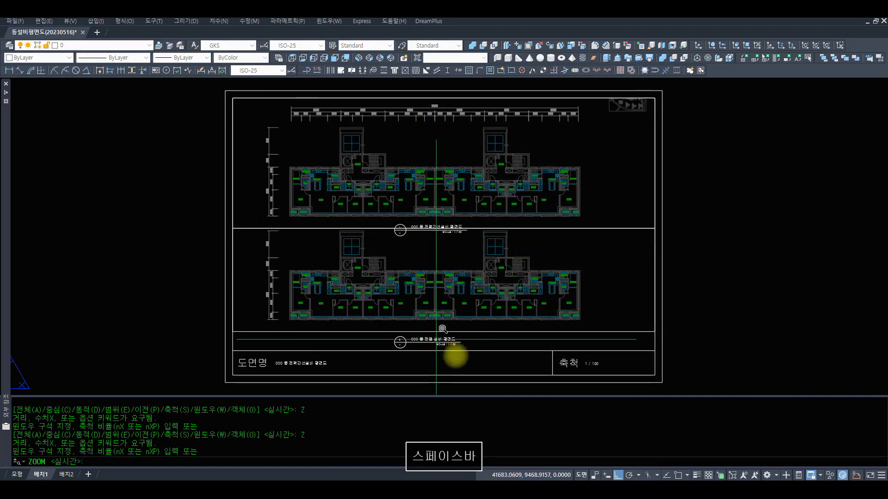
{"action": "left_click", "coordinate": [468, 356]}
{"action": "left_click", "coordinate": [237, 207]}
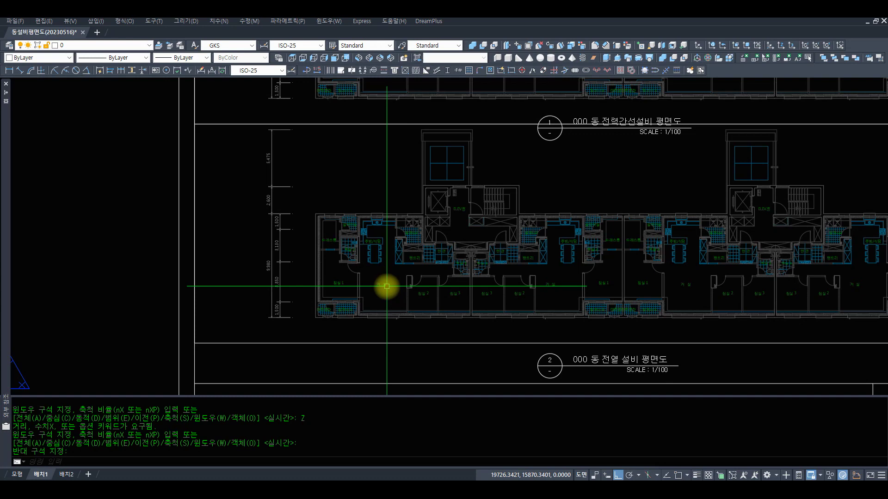
{"action": "type", "text": "Z"}
{"action": "left_click_drag", "start_coordinate": [609, 167], "coordinate": [527, 331]}
{"action": "key", "text": "space"}
{"action": "type", "text": "Z E"}
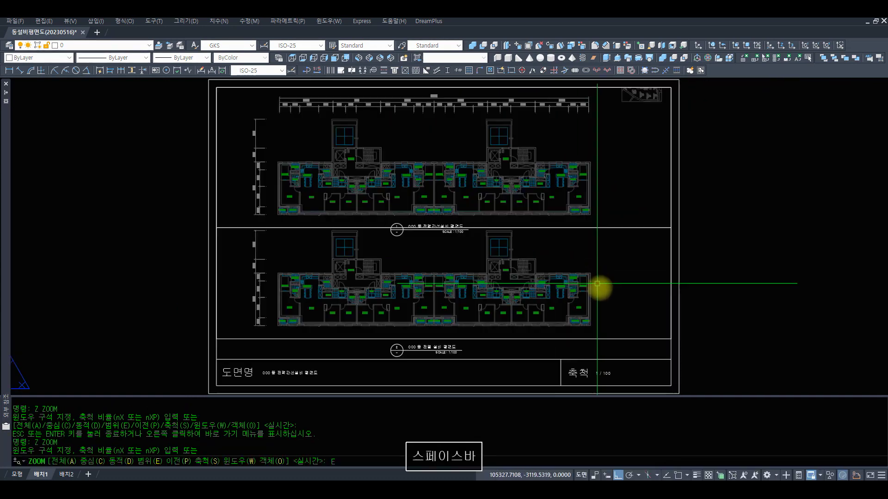
{"action": "left_click", "coordinate": [597, 283]}
{"action": "key", "text": "Escape"}
{"action": "key", "text": "Escape"}
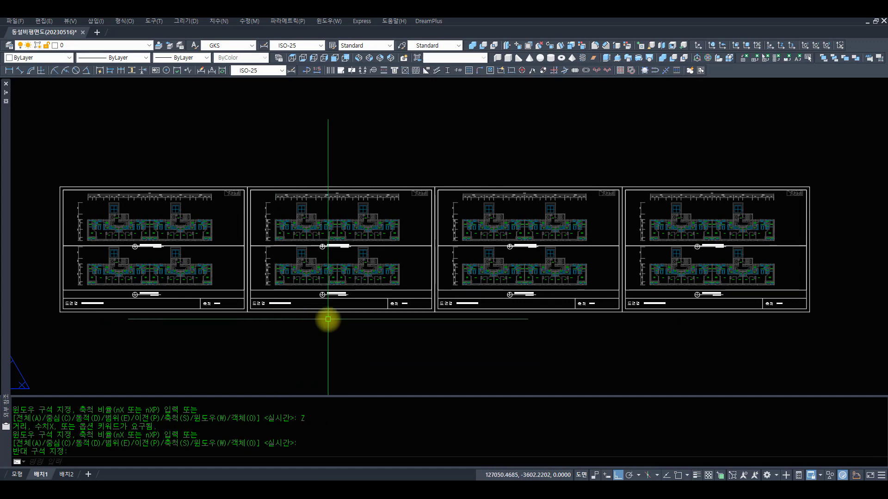
Save the drawing with the whole row of layout sheets in view
{"action": "type", "text": "z"}
{"action": "key", "text": "space"}
{"action": "type", "text": "e"}
{"action": "key", "text": "space"}
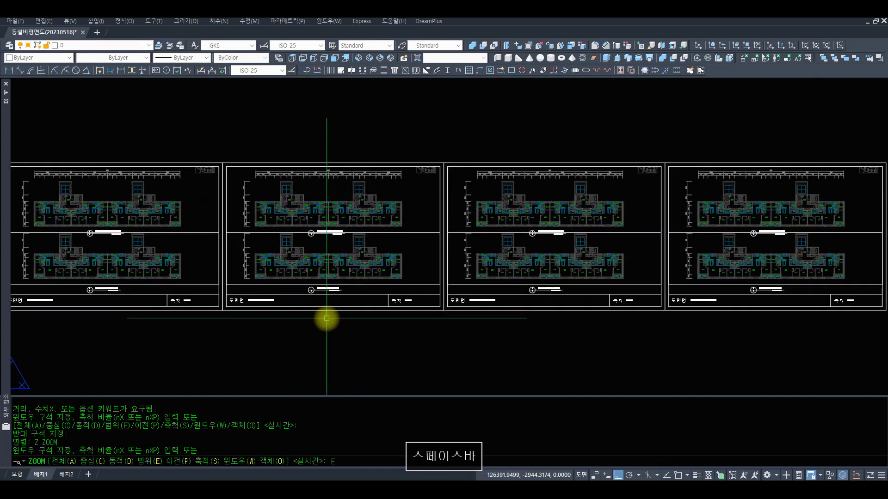
{"action": "key", "text": "ctrl+s"}
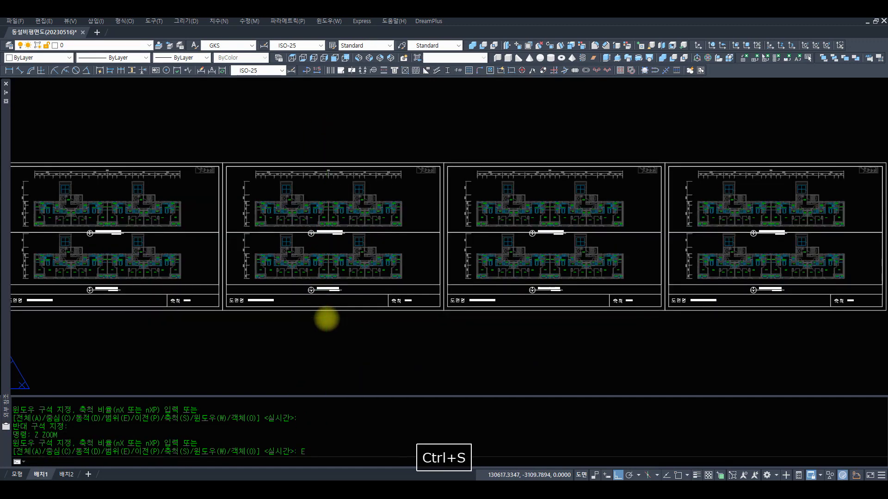